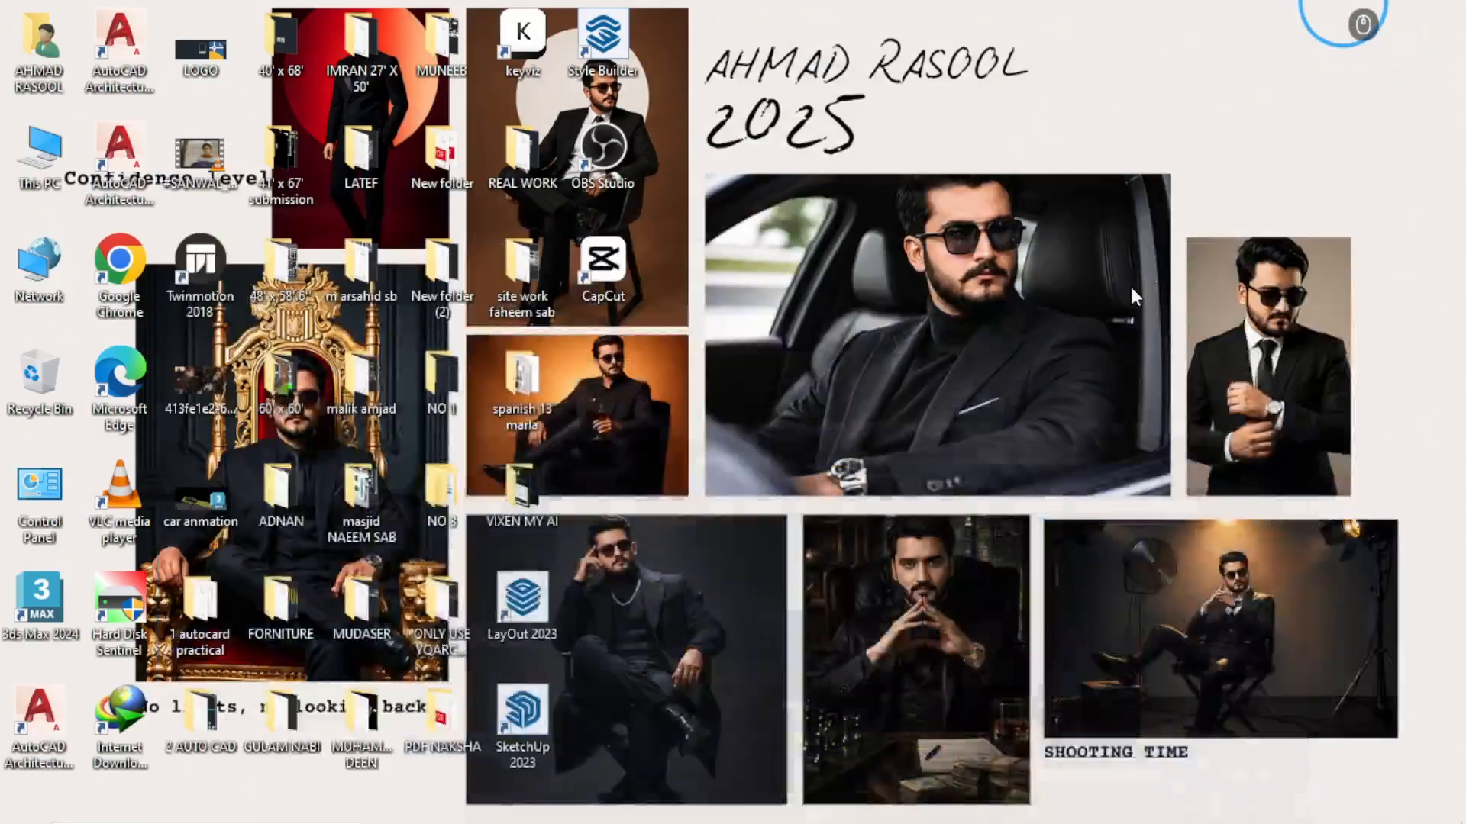
Switch to the AutoCAD Architecture window with the empty drawing 1.dwg.
click(966, 801)
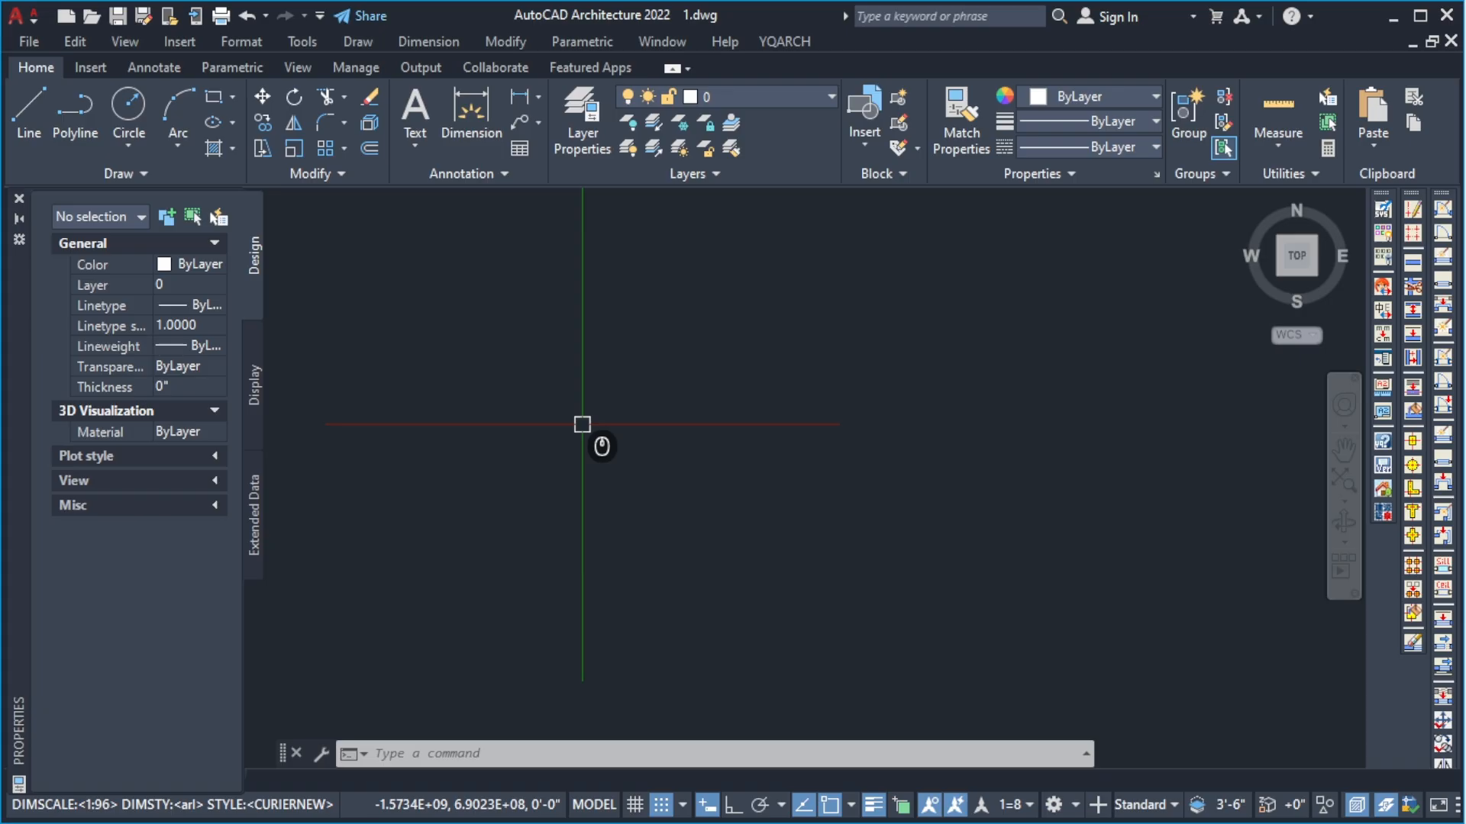
text(LI)
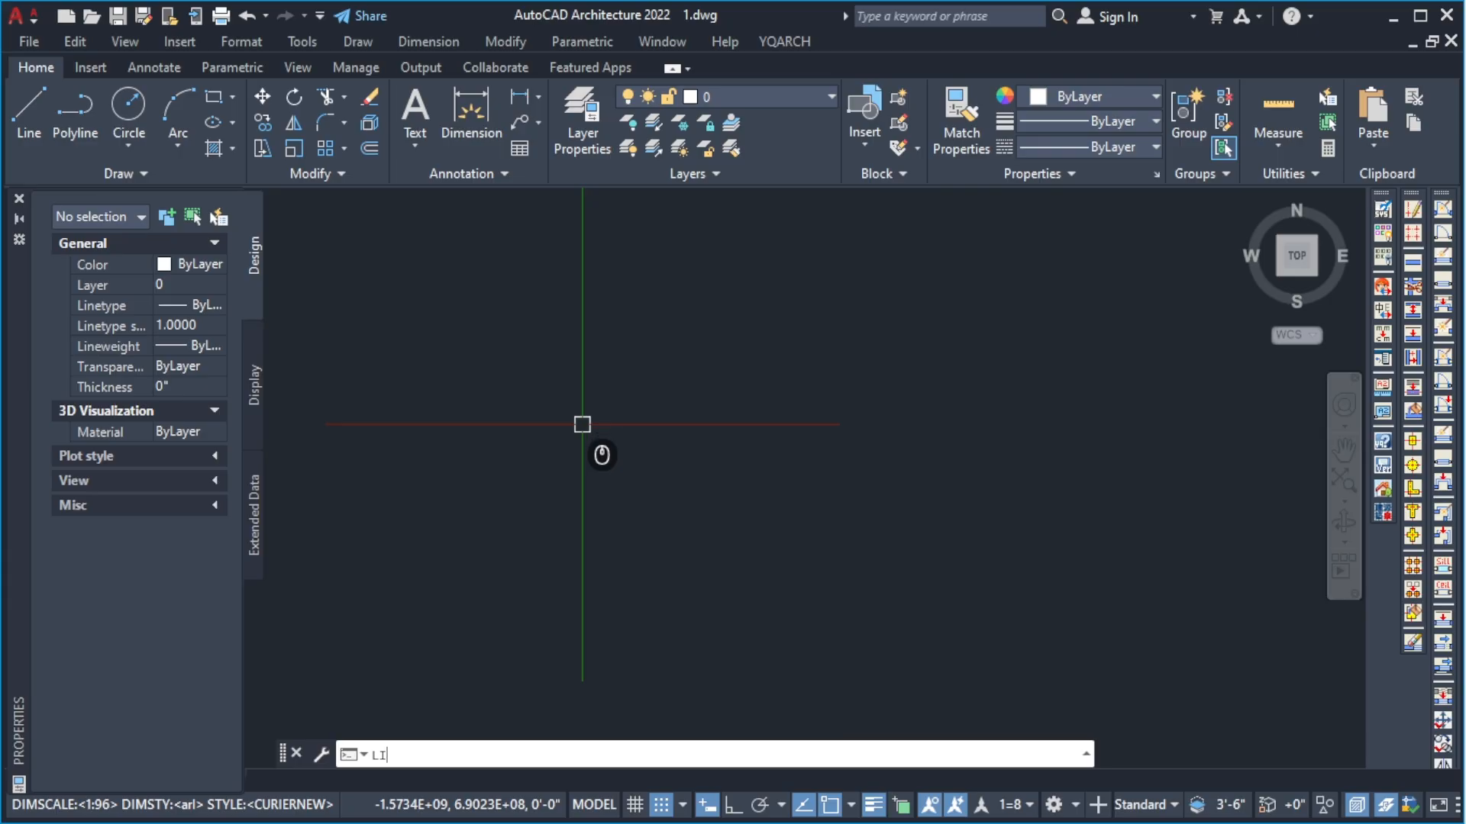
text(NE)
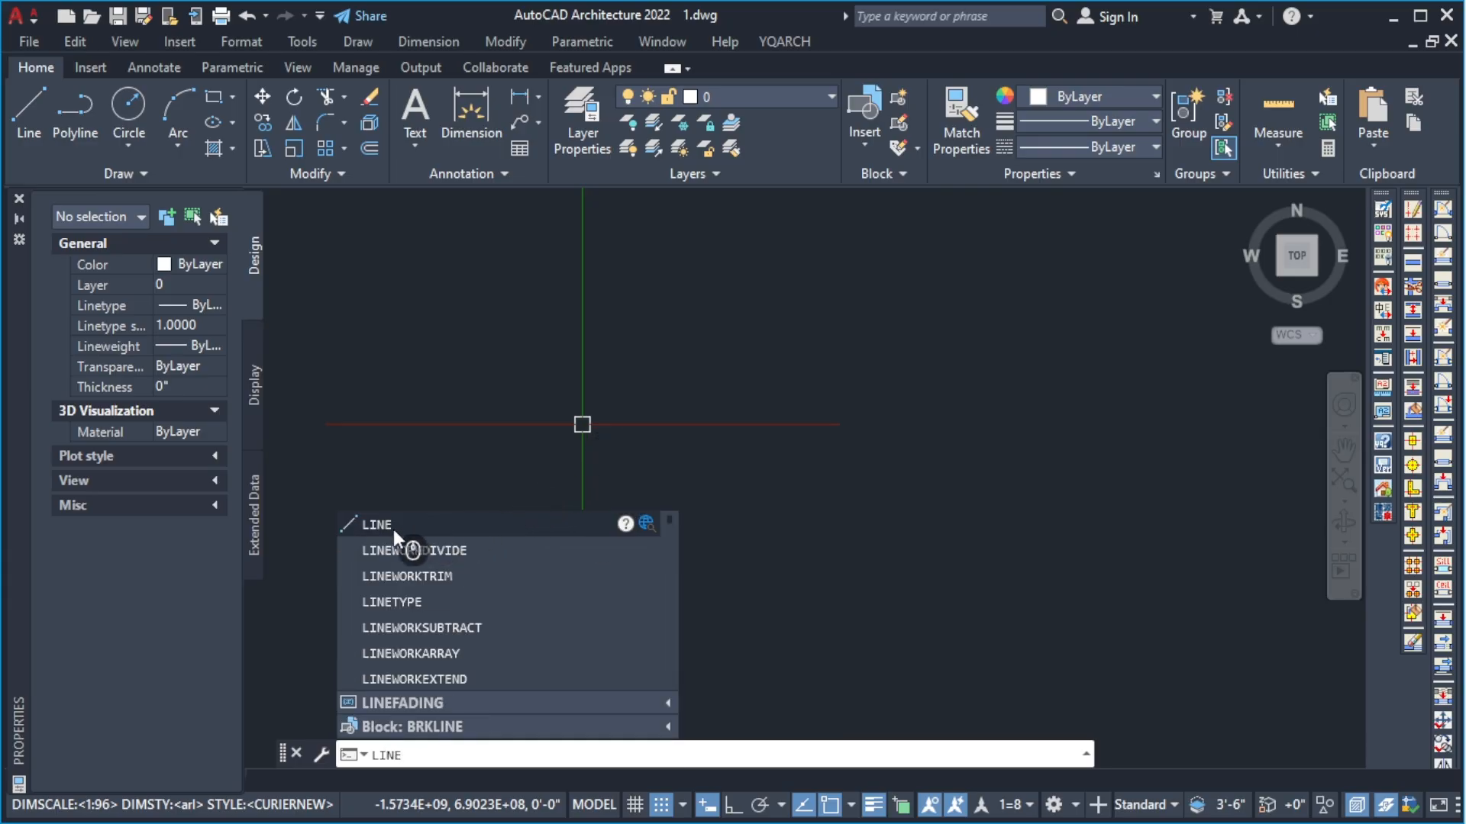
click(393, 527)
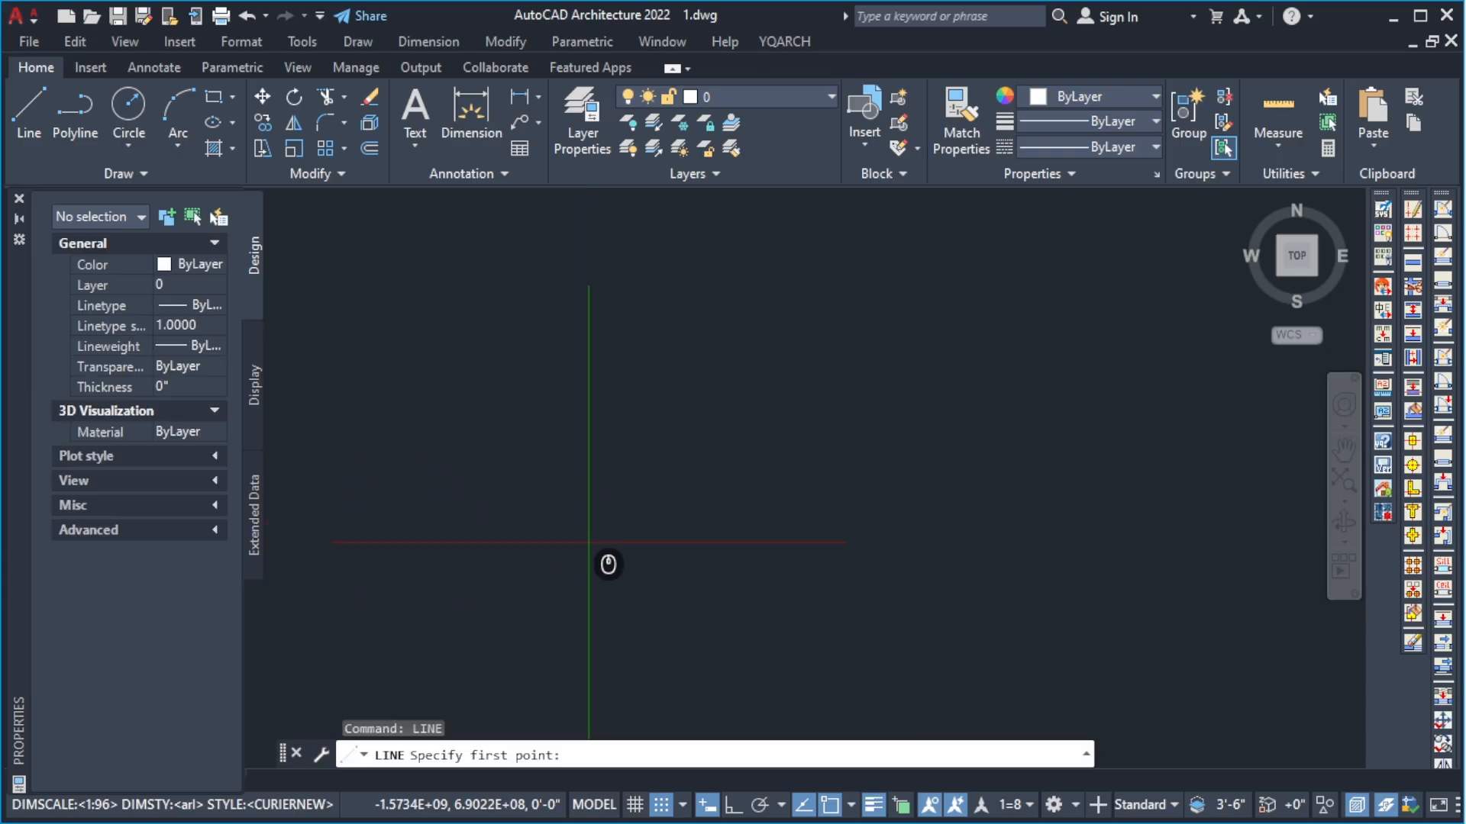
key(Escape)
key(Escape)
key(Escape)
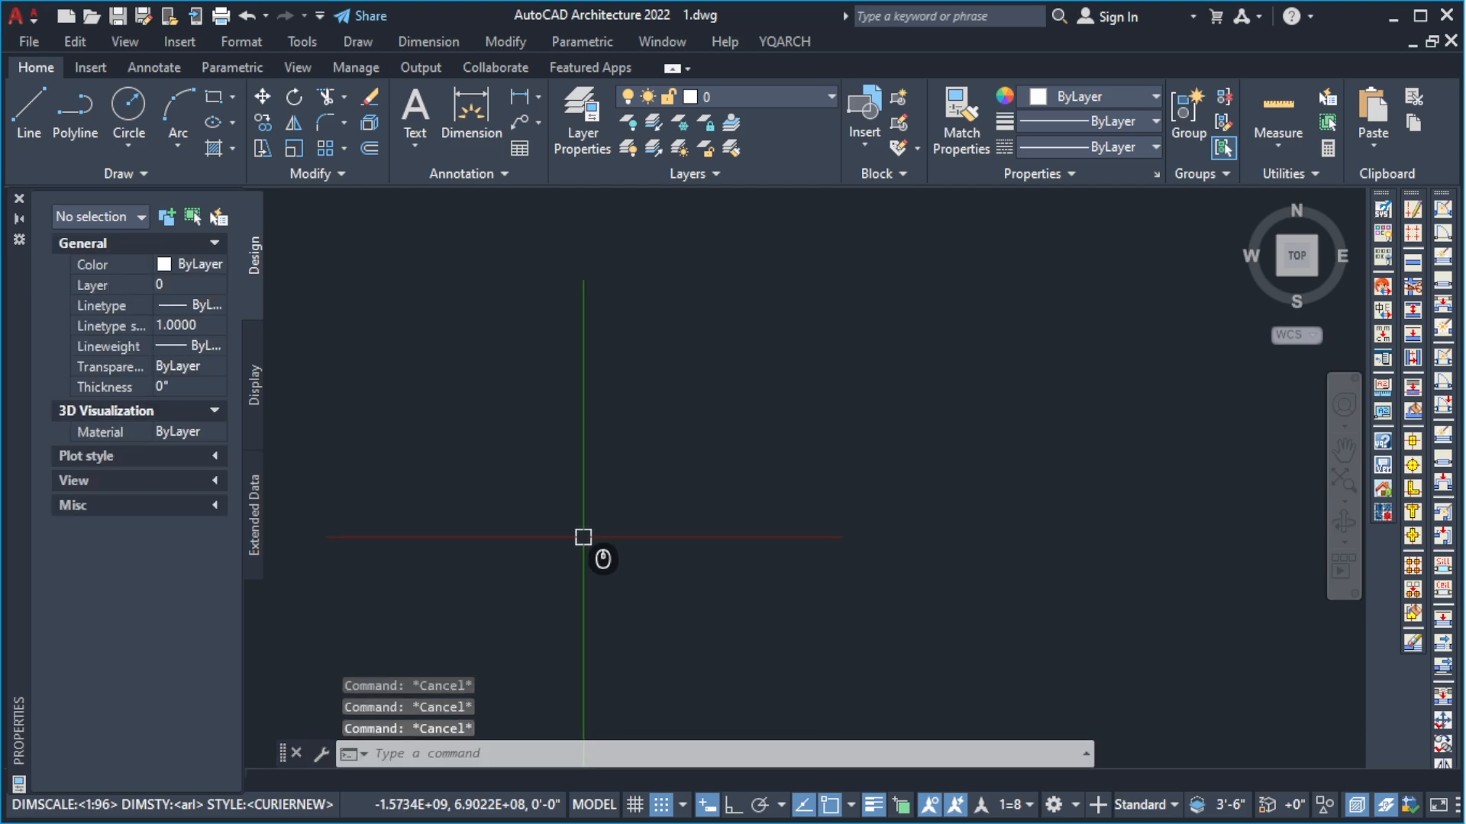
Draw a single horizontal line with the Line command, using Ortho mode to keep it straight.
text(l)
key(Return)
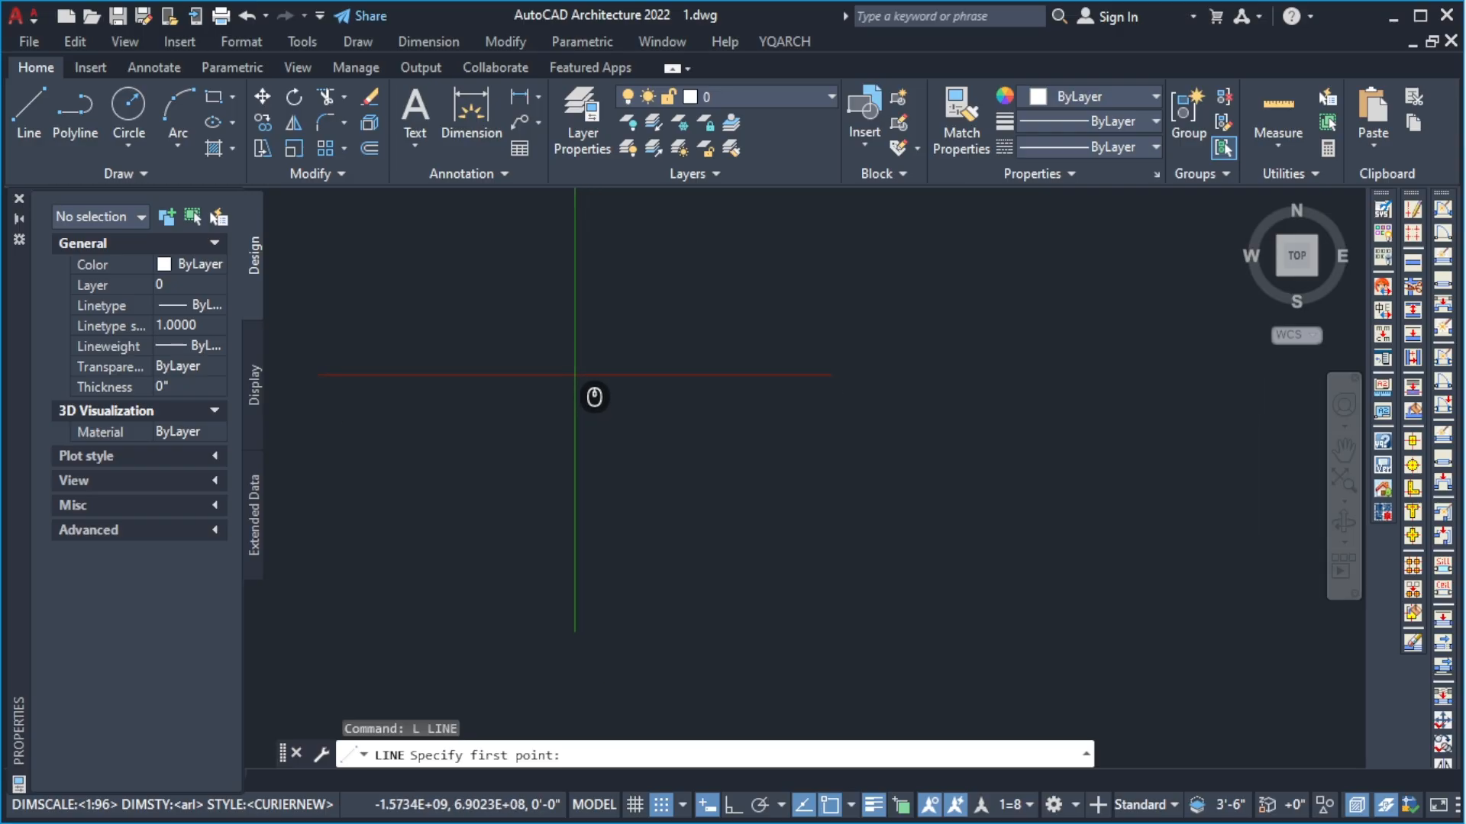
click(574, 370)
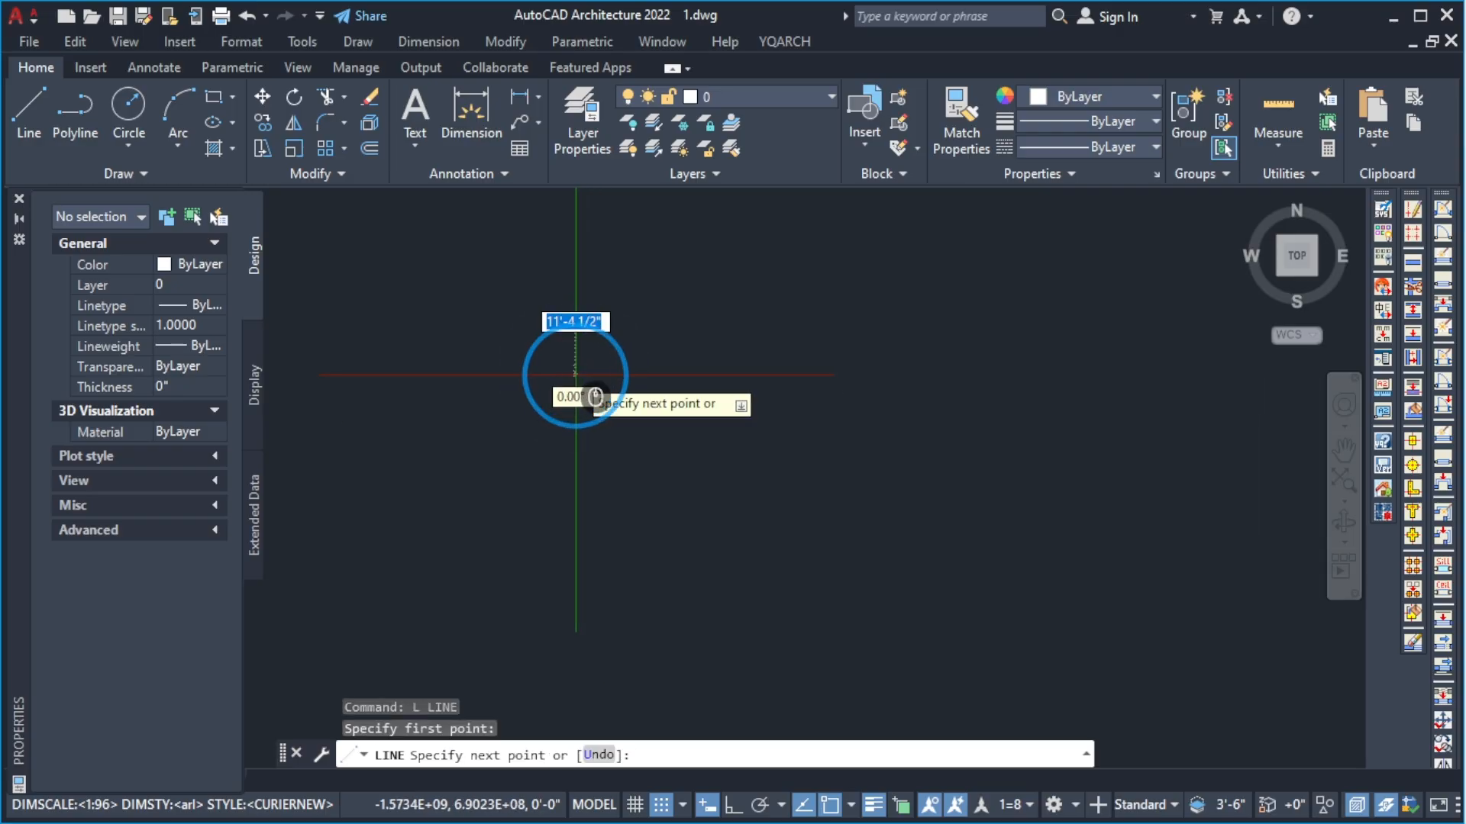
scroll(637, 431, up, 5)
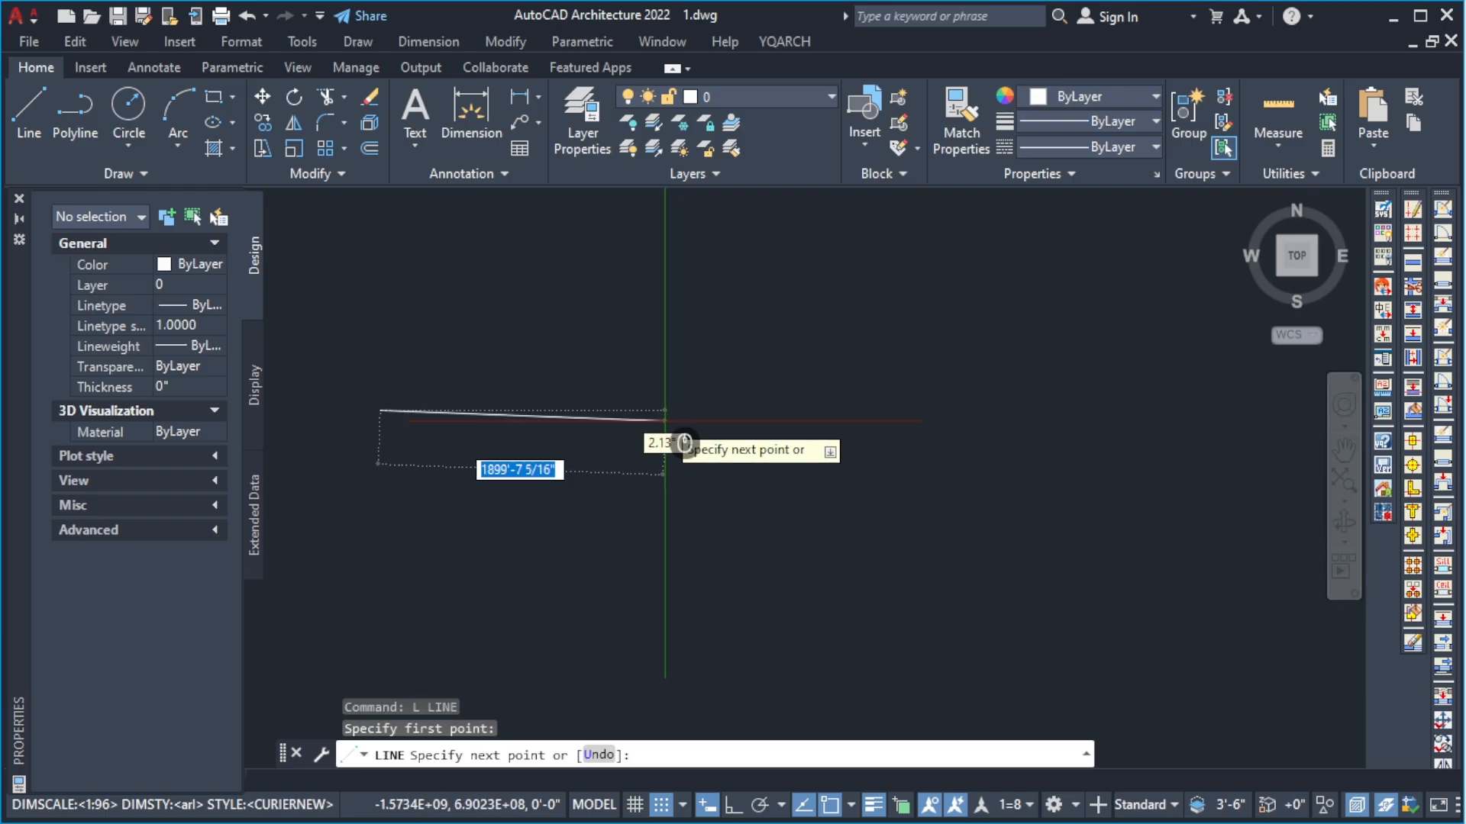
scroll(497, 416, up, 3)
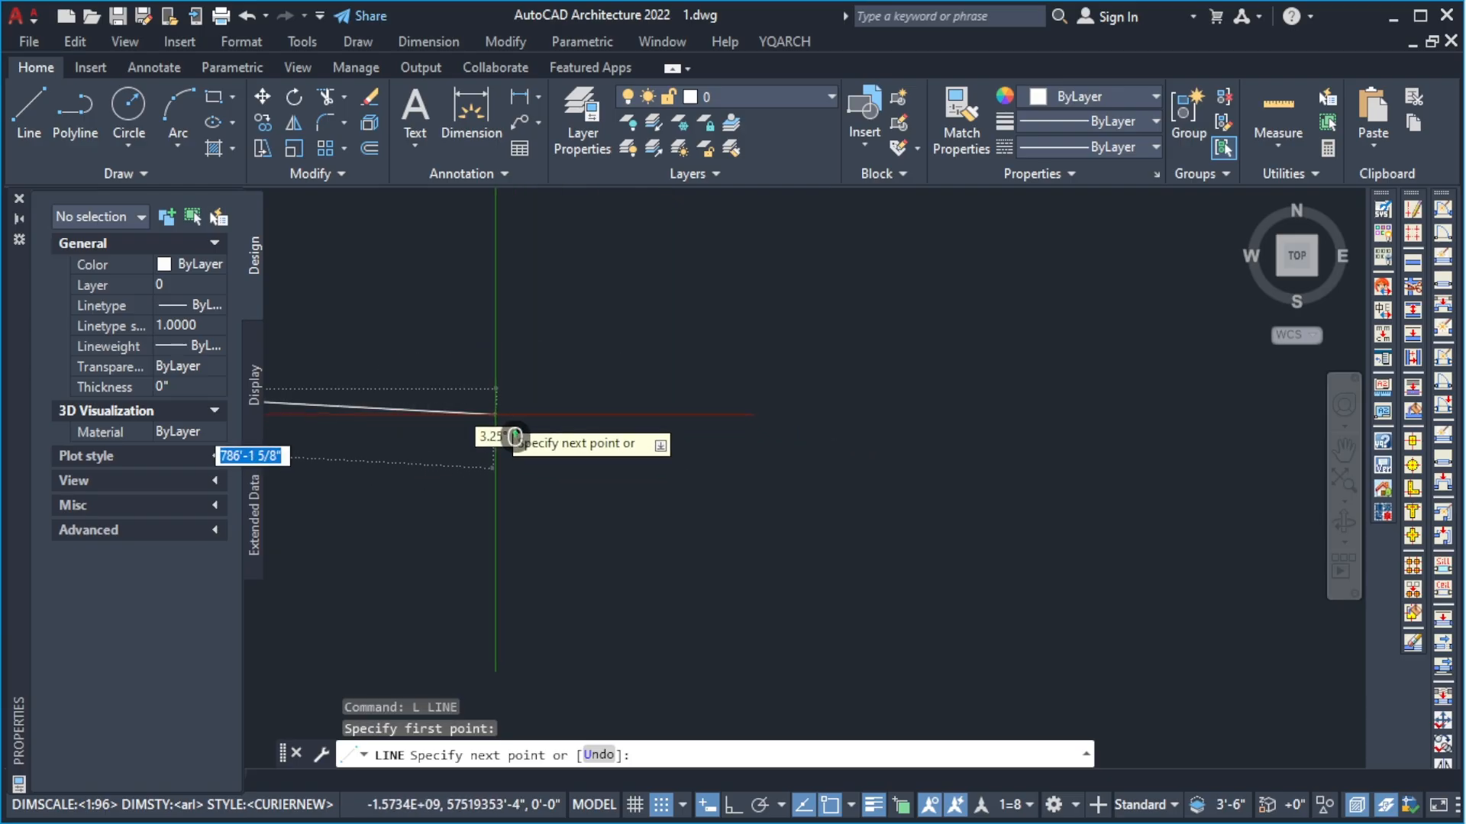
scroll(718, 428, down, 3)
scroll(710, 428, up, 5)
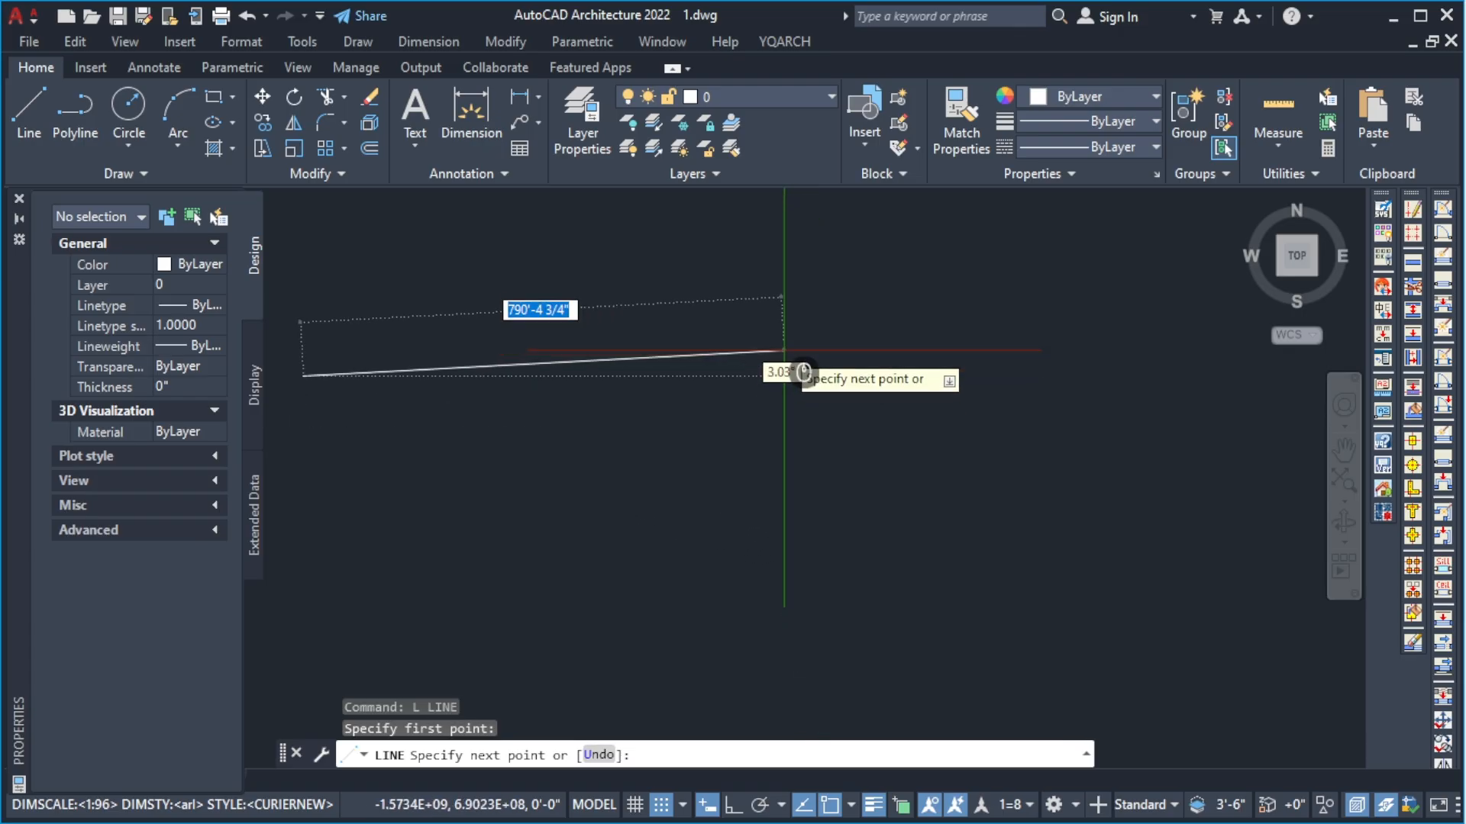
key(F8)
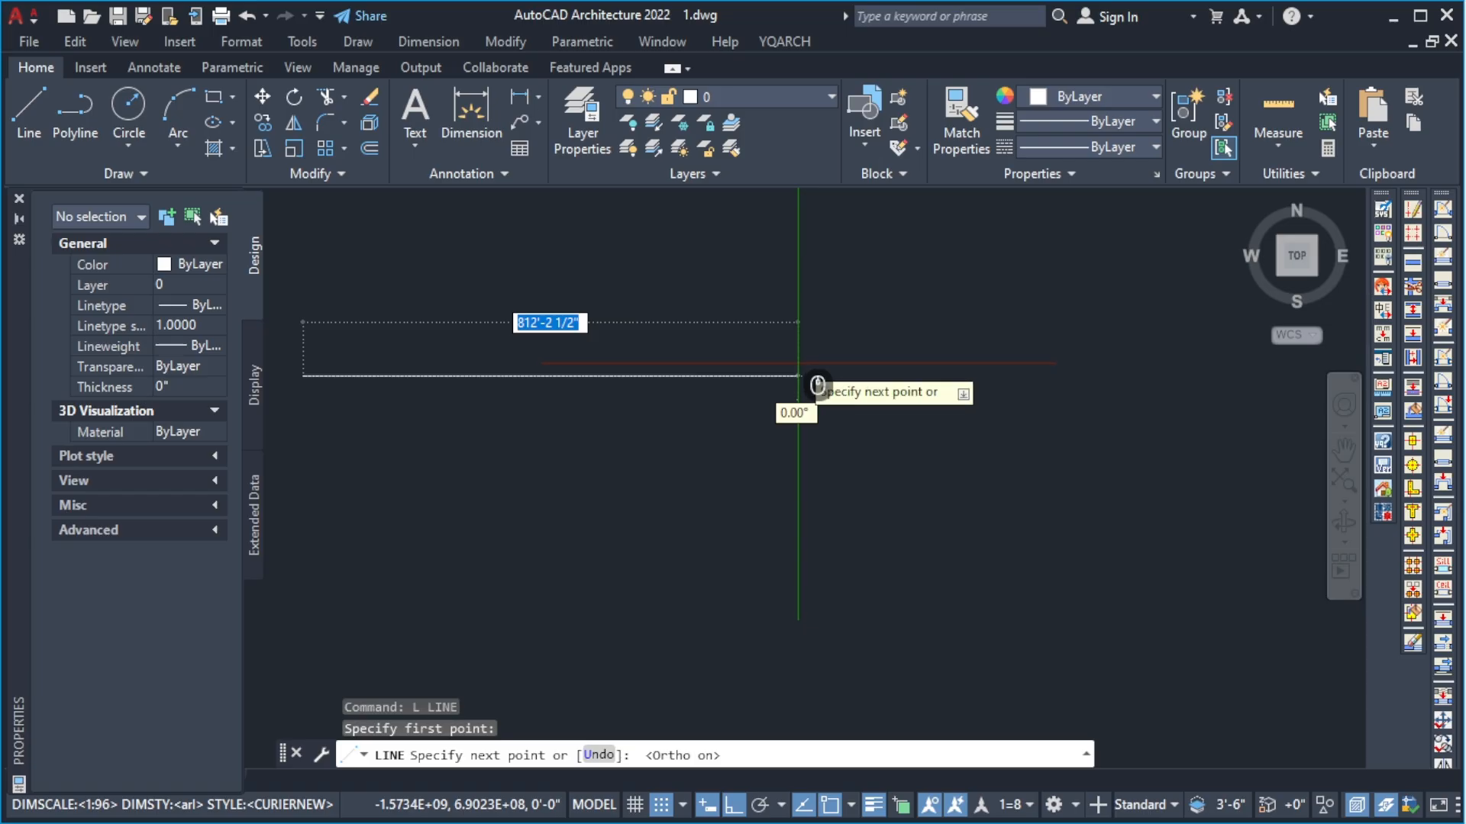
key(F8)
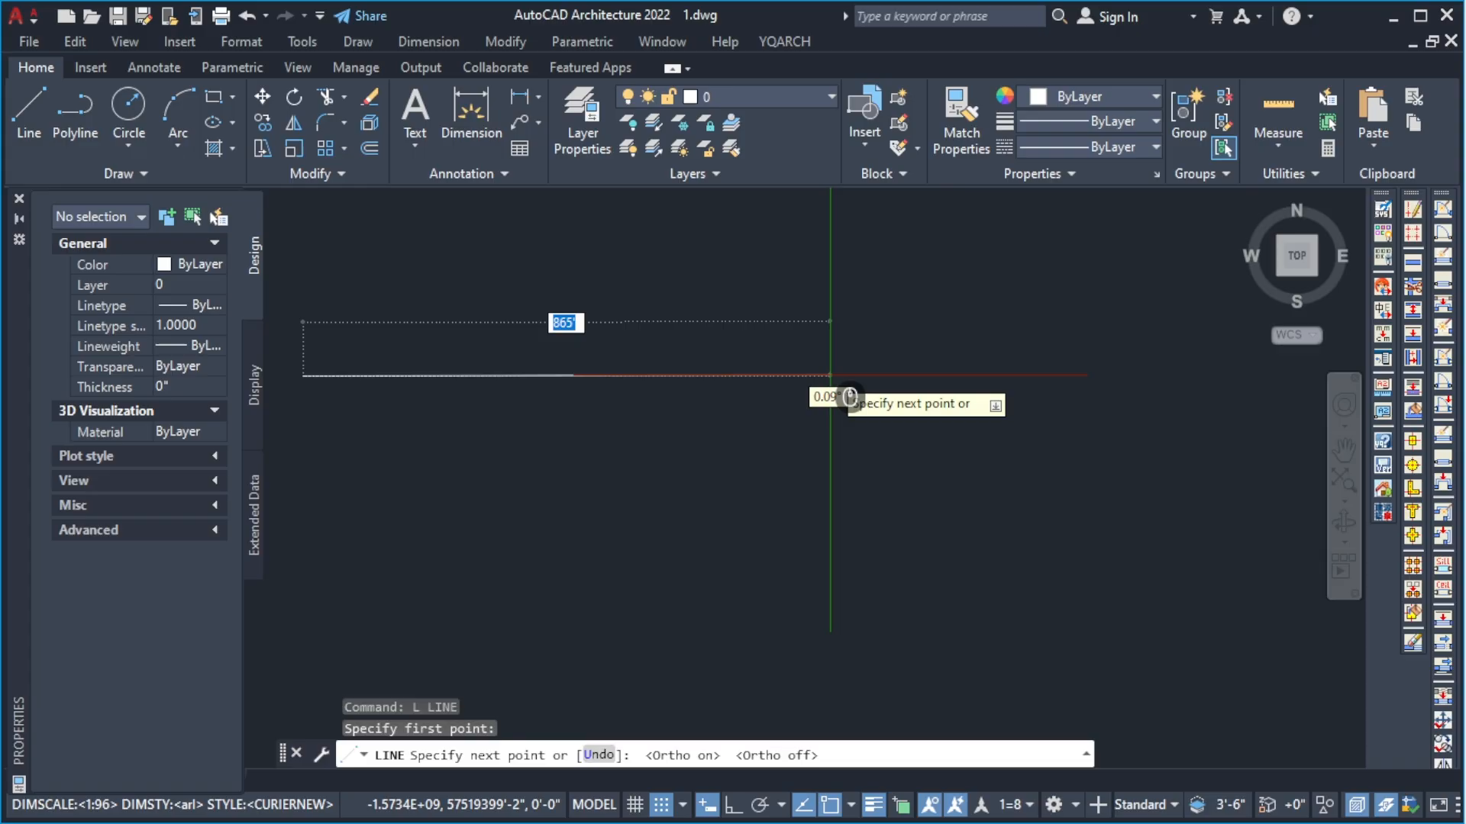
key(F8)
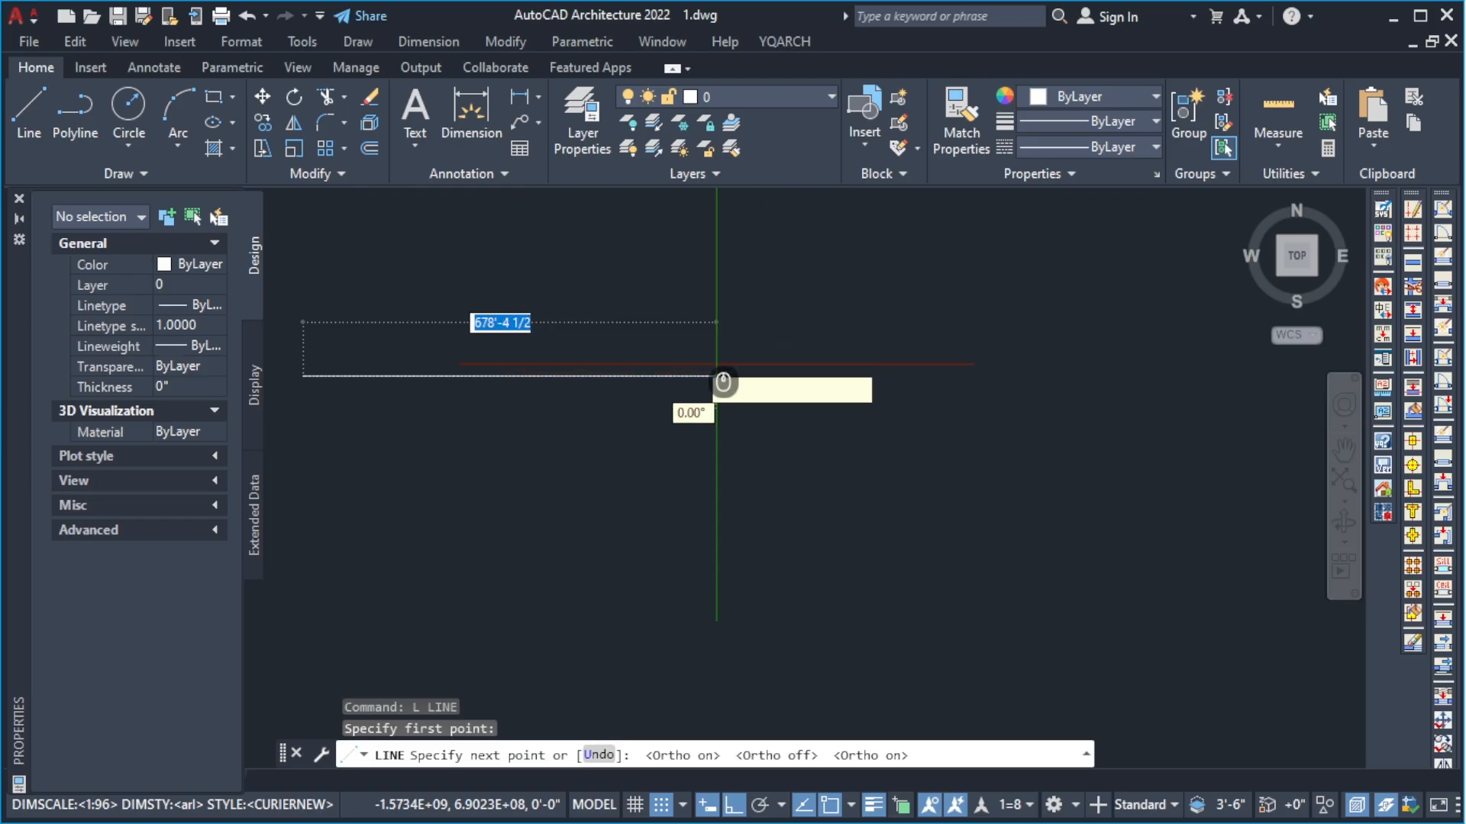
click(697, 375)
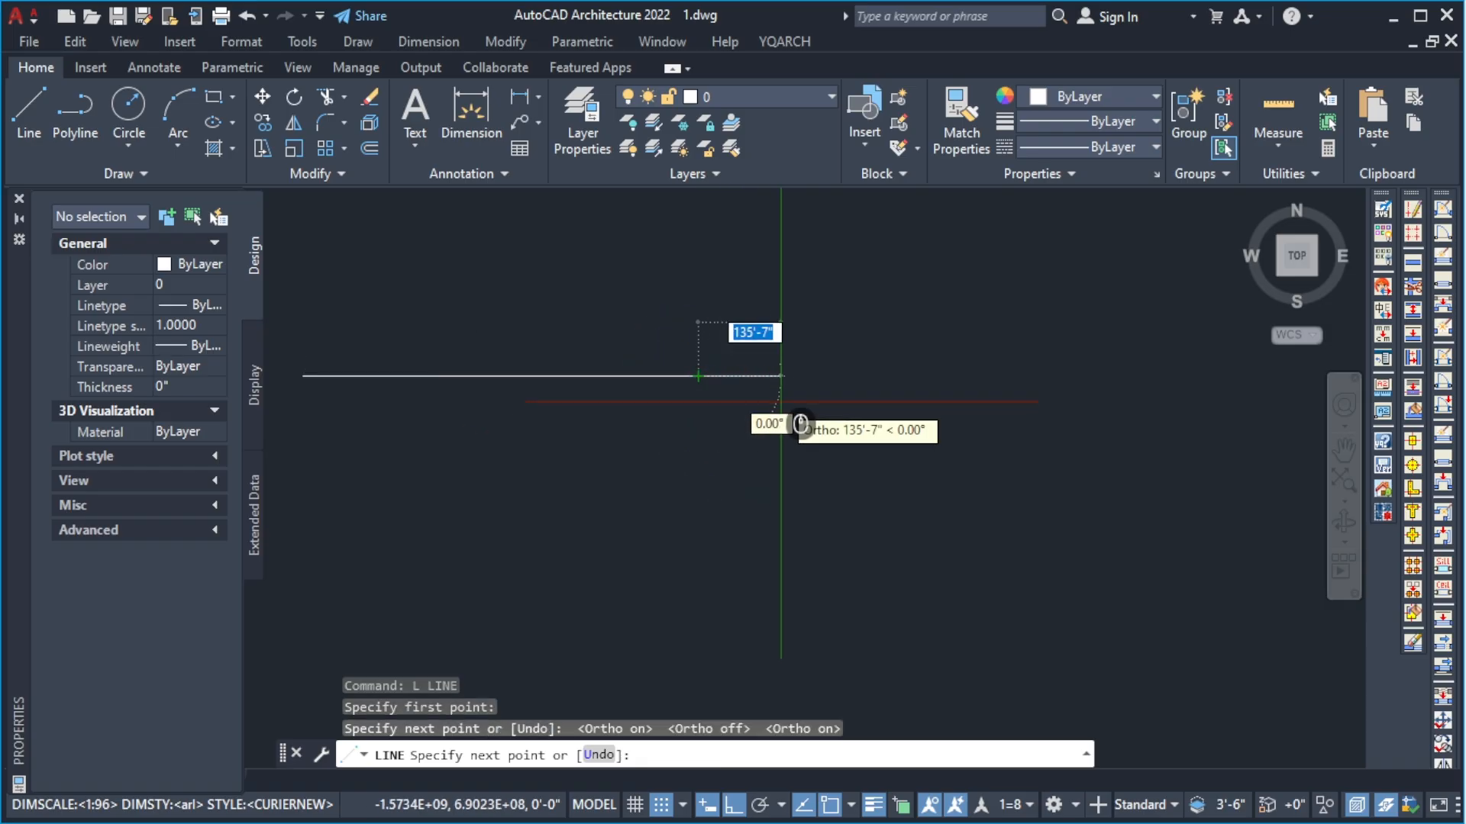
scroll(779, 373, down, 4)
key(Escape)
key(Escape)
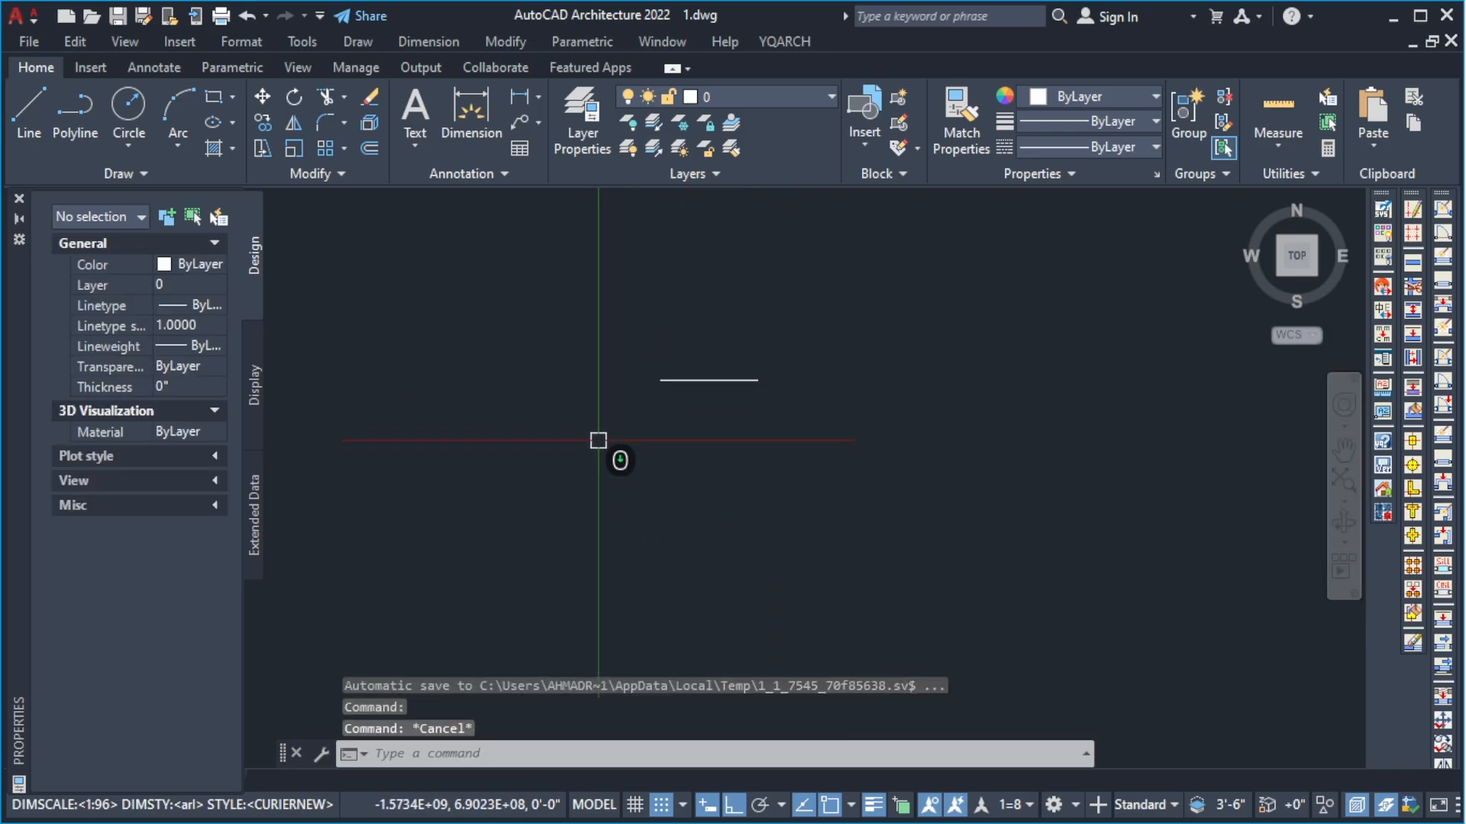
Draw a sloped line about 676' long below the horizontal line with Ortho mode off.
scroll(603, 462, down, 3)
text(l)
key(Return)
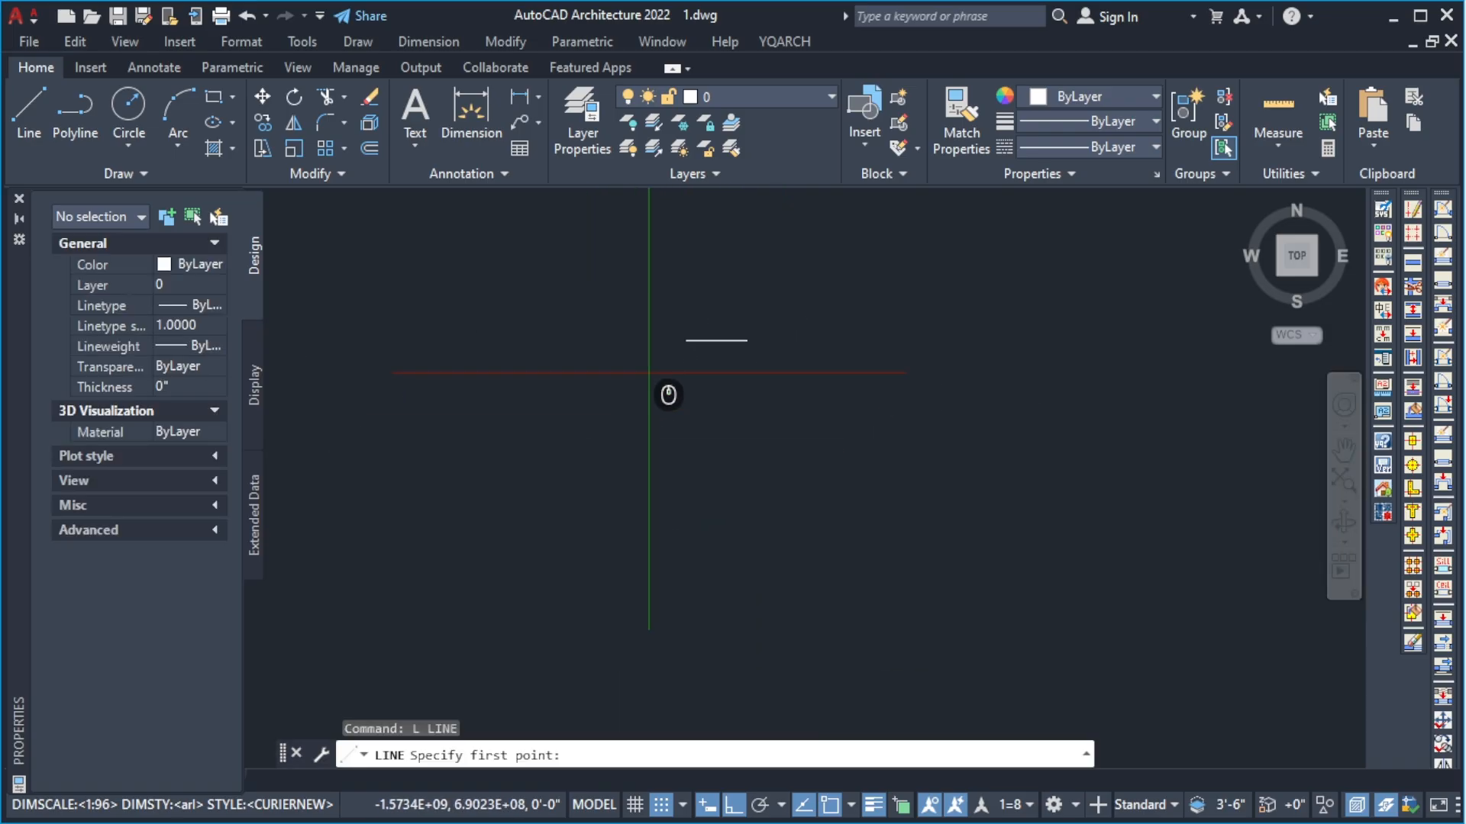
click(649, 372)
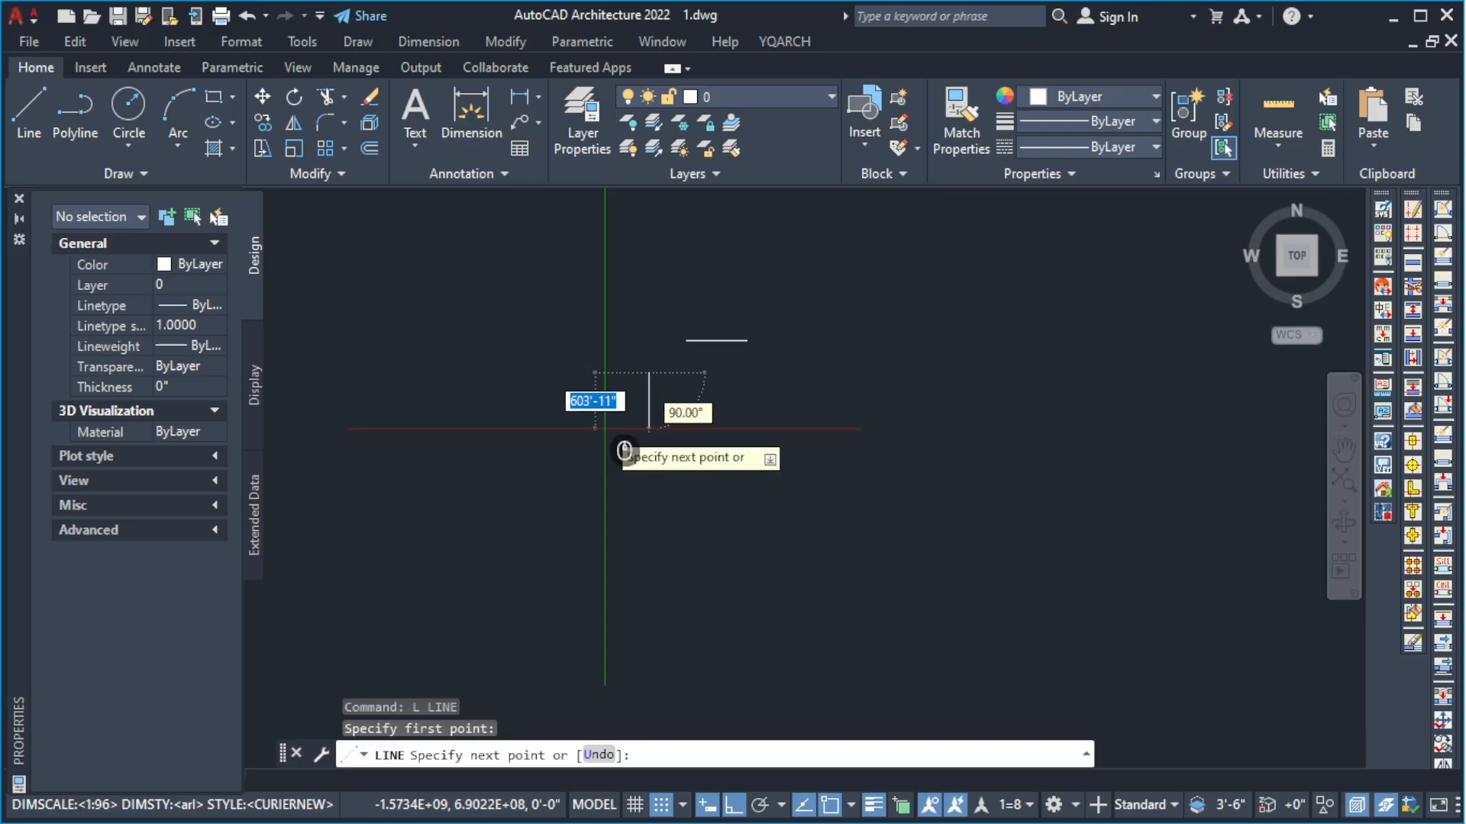
key(F8)
scroll(611, 412, up, 4)
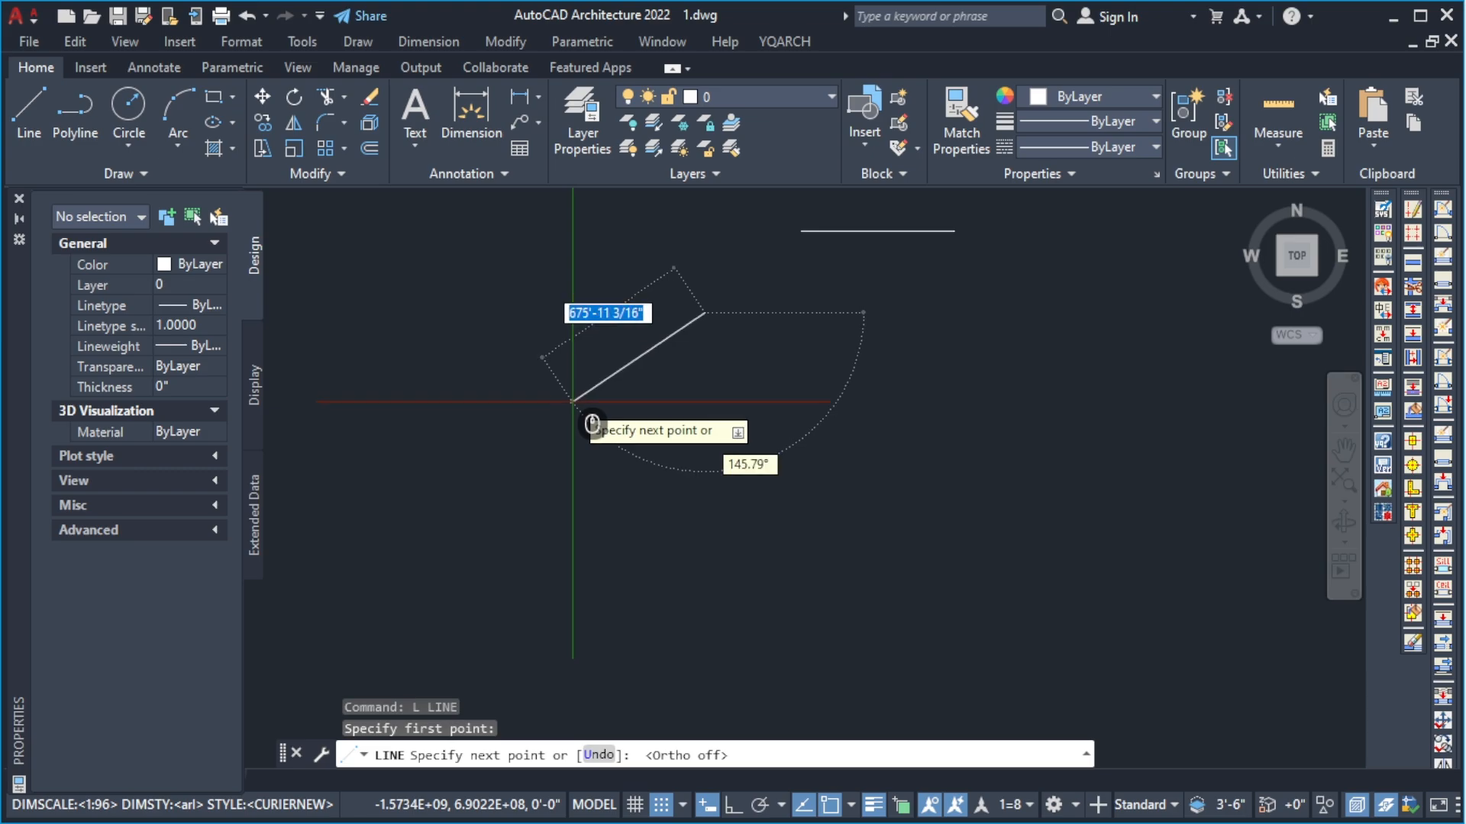
click(572, 402)
scroll(593, 448, down, 2)
key(Escape)
key(Escape)
key(Escape)
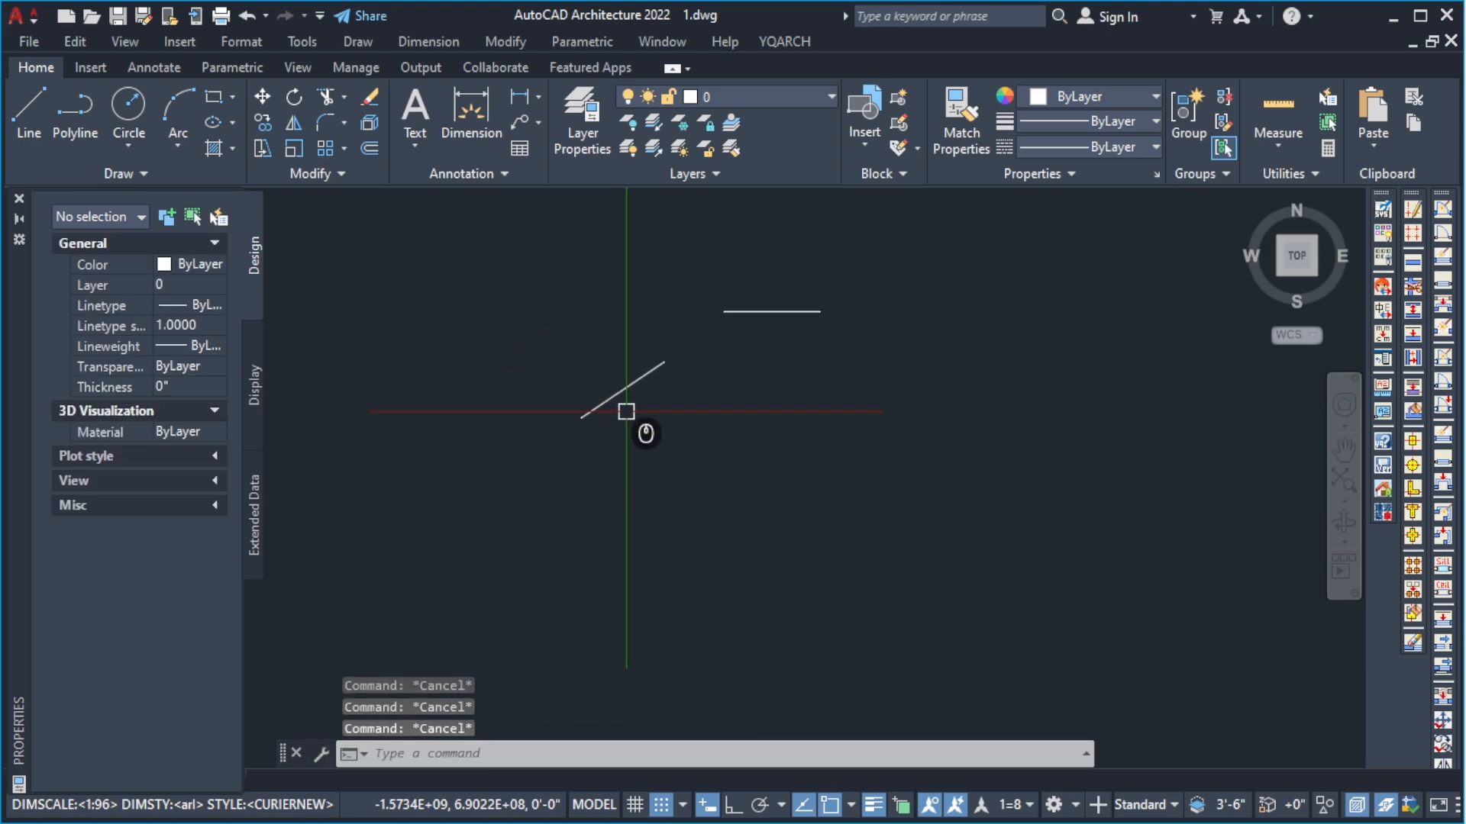
Erase the sloped line and the horizontal line from the drawing.
scroll(620, 386, up, 4)
click(618, 355)
scroll(622, 382, down, 10)
key(Delete)
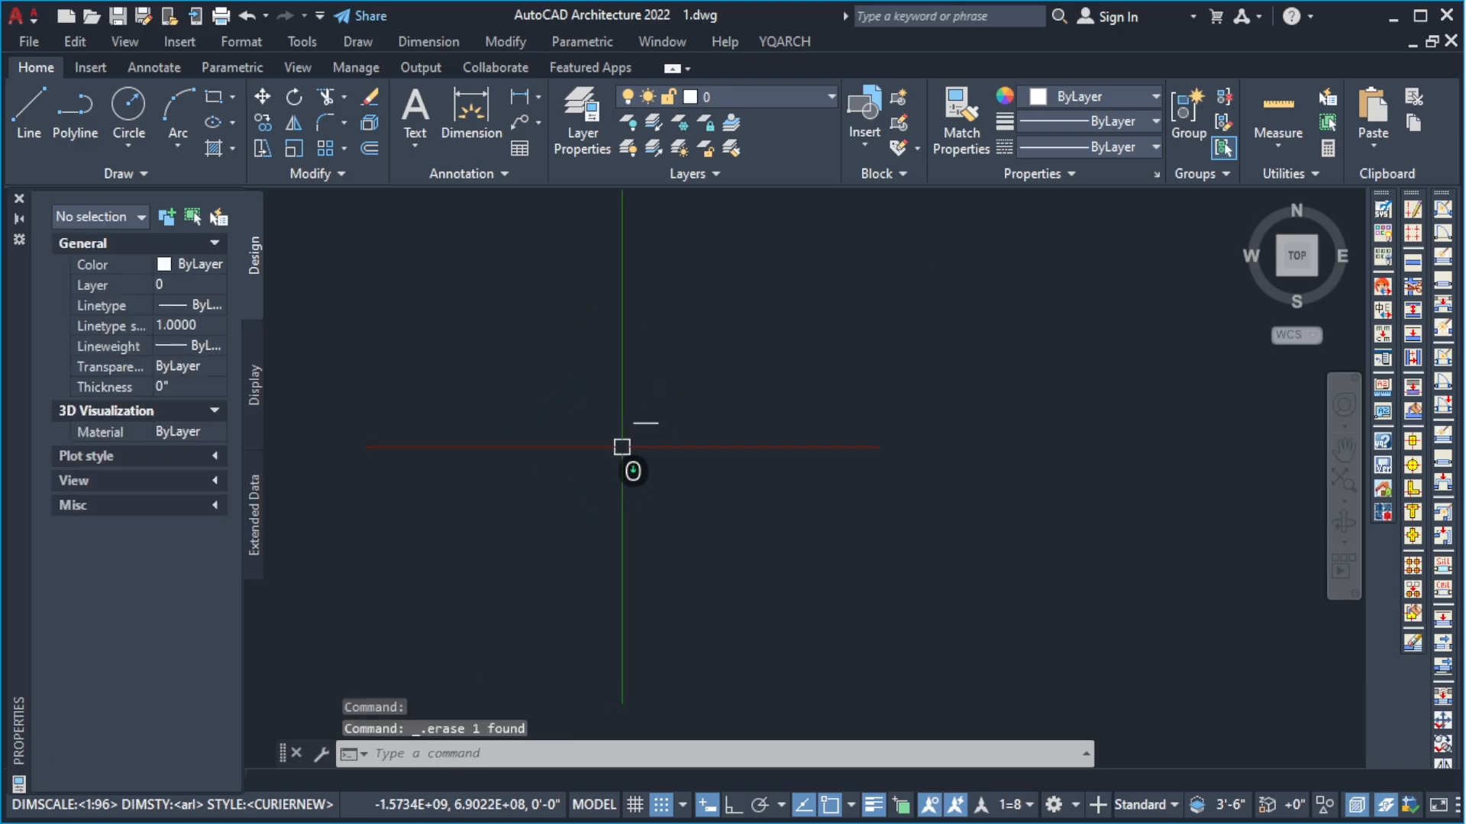
scroll(679, 405, up, 6)
click(601, 419)
click(546, 527)
key(Delete)
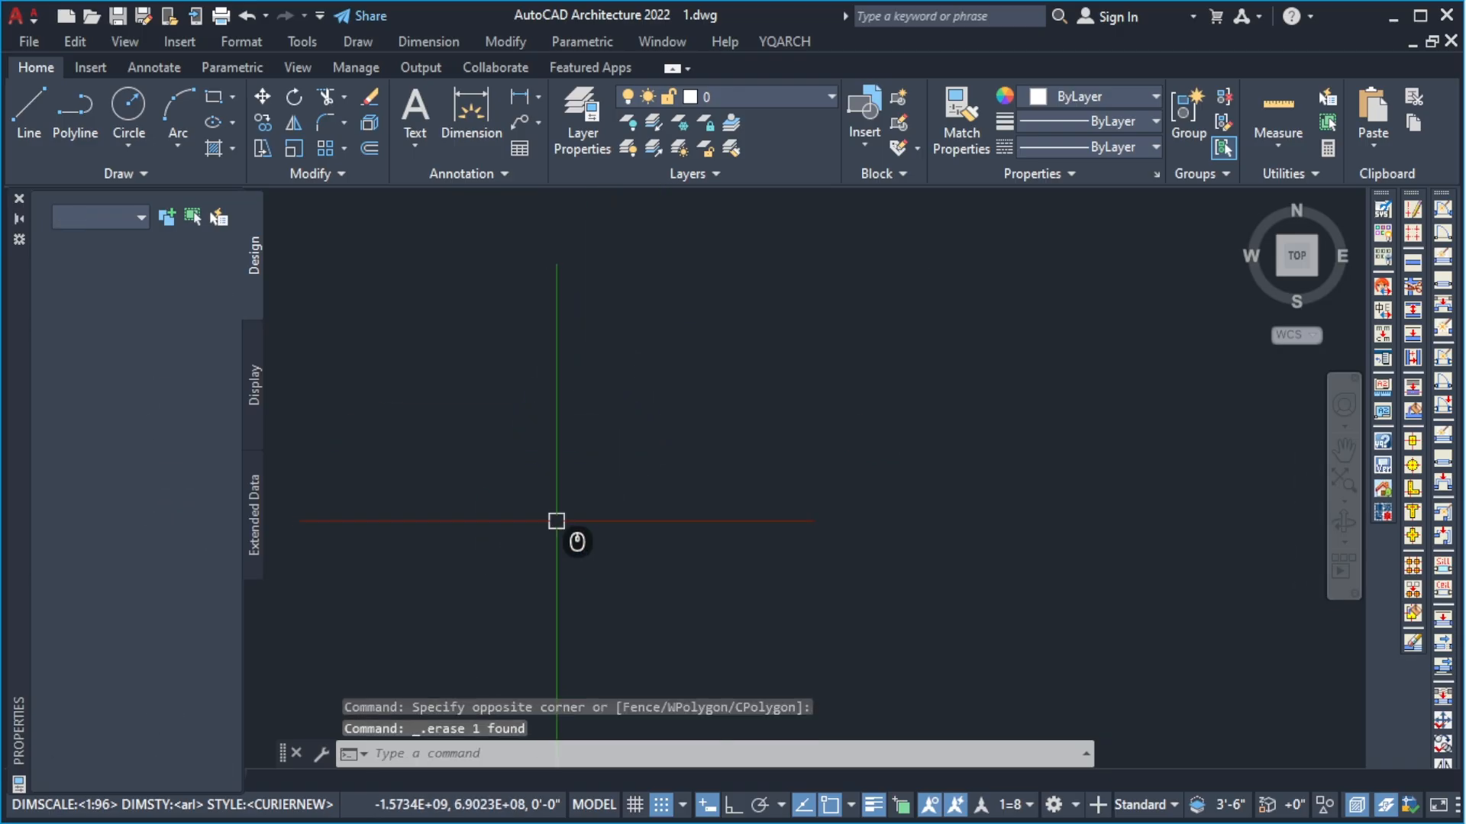
key(Escape)
key(Escape)
key(Escape)
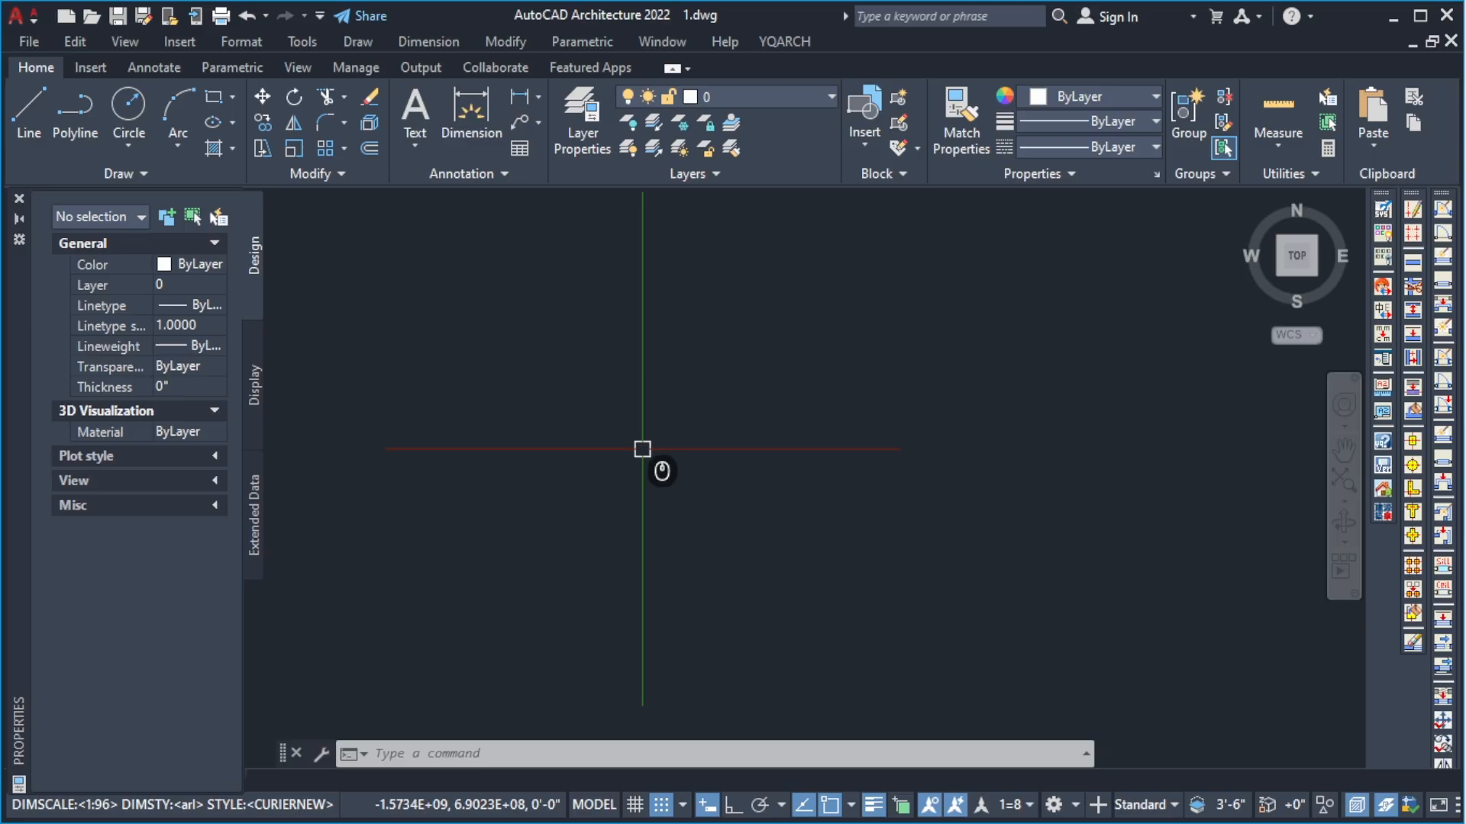
Draw a vertical line about 6821' long with Ortho mode on.
text(l)
key(Return)
click(661, 351)
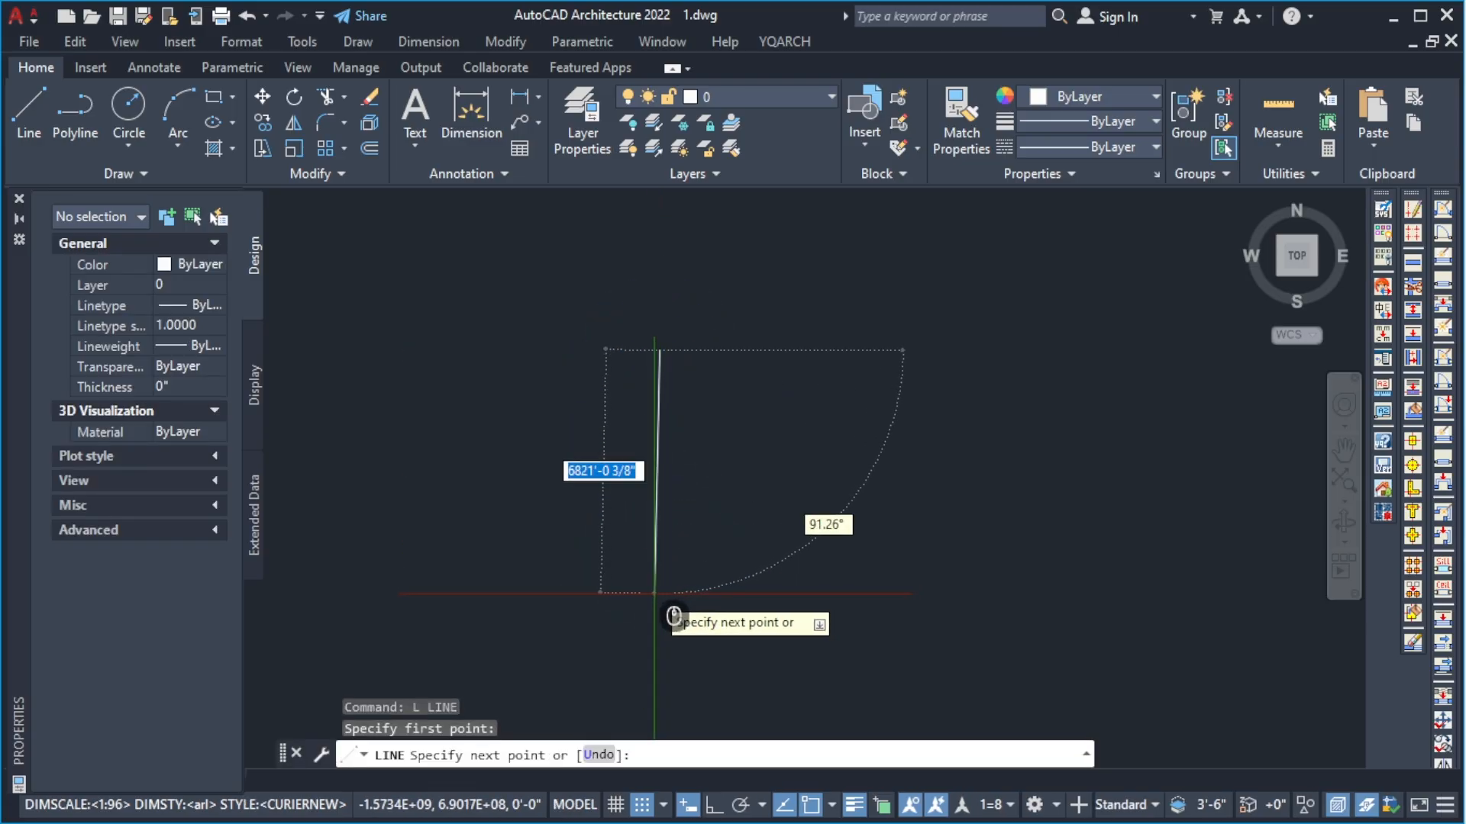
click(658, 592)
key(Escape)
key(Escape)
key(Escape)
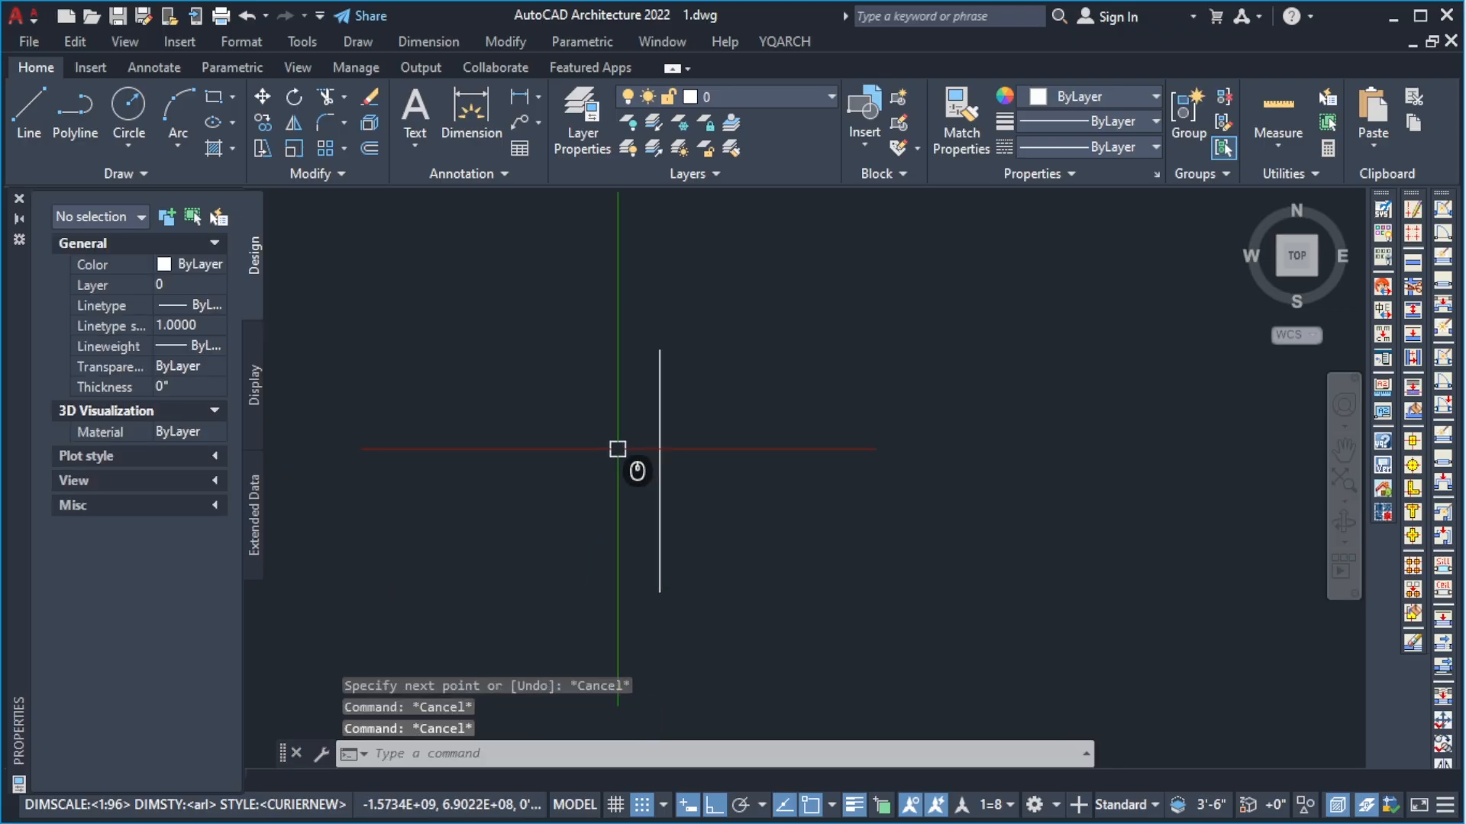
key(Escape)
scroll(618, 449, down, 4)
scroll(620, 467, up, 4)
scroll(664, 389, up, 2)
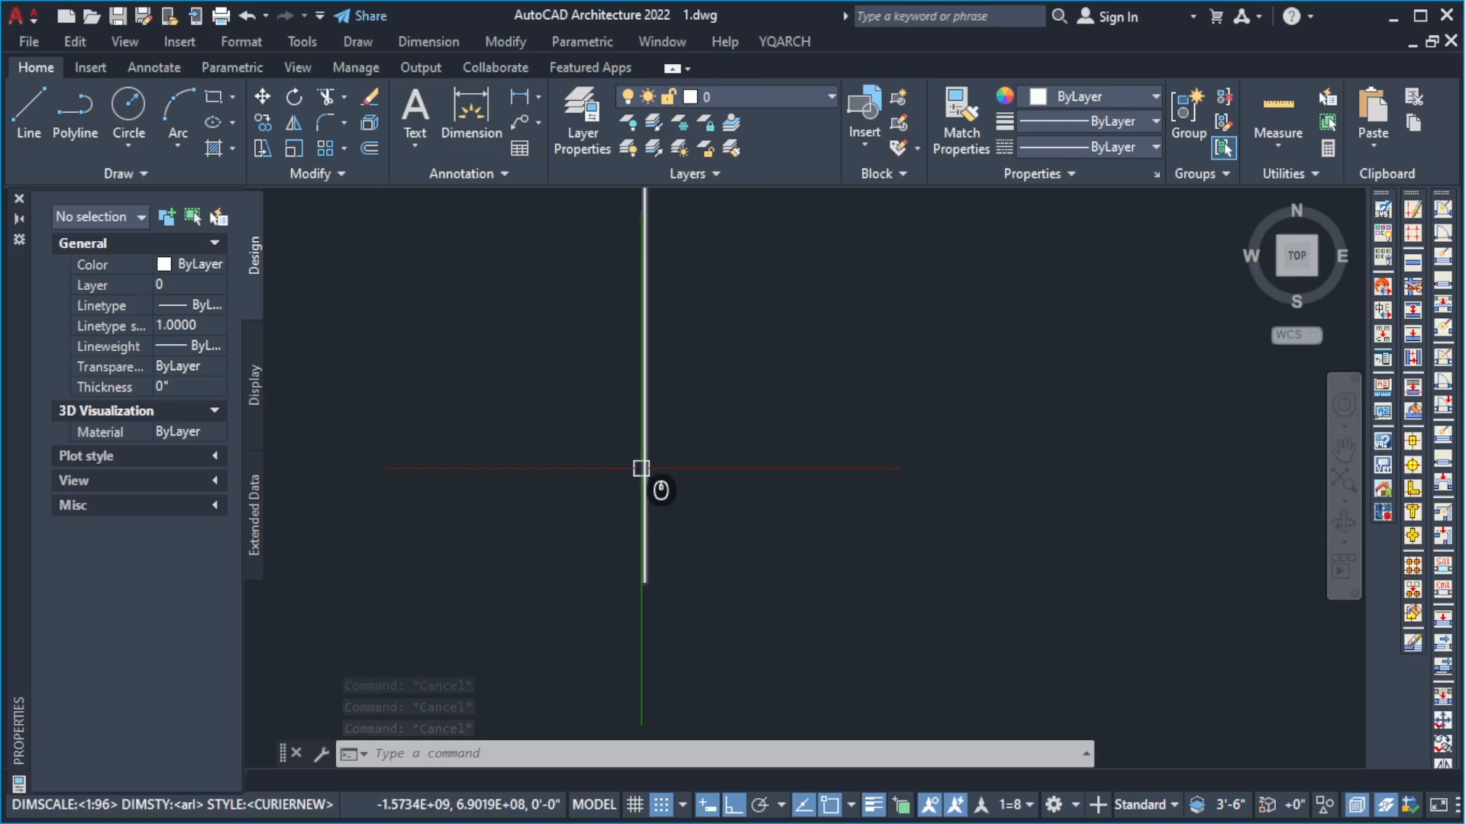
scroll(641, 468, down, 2)
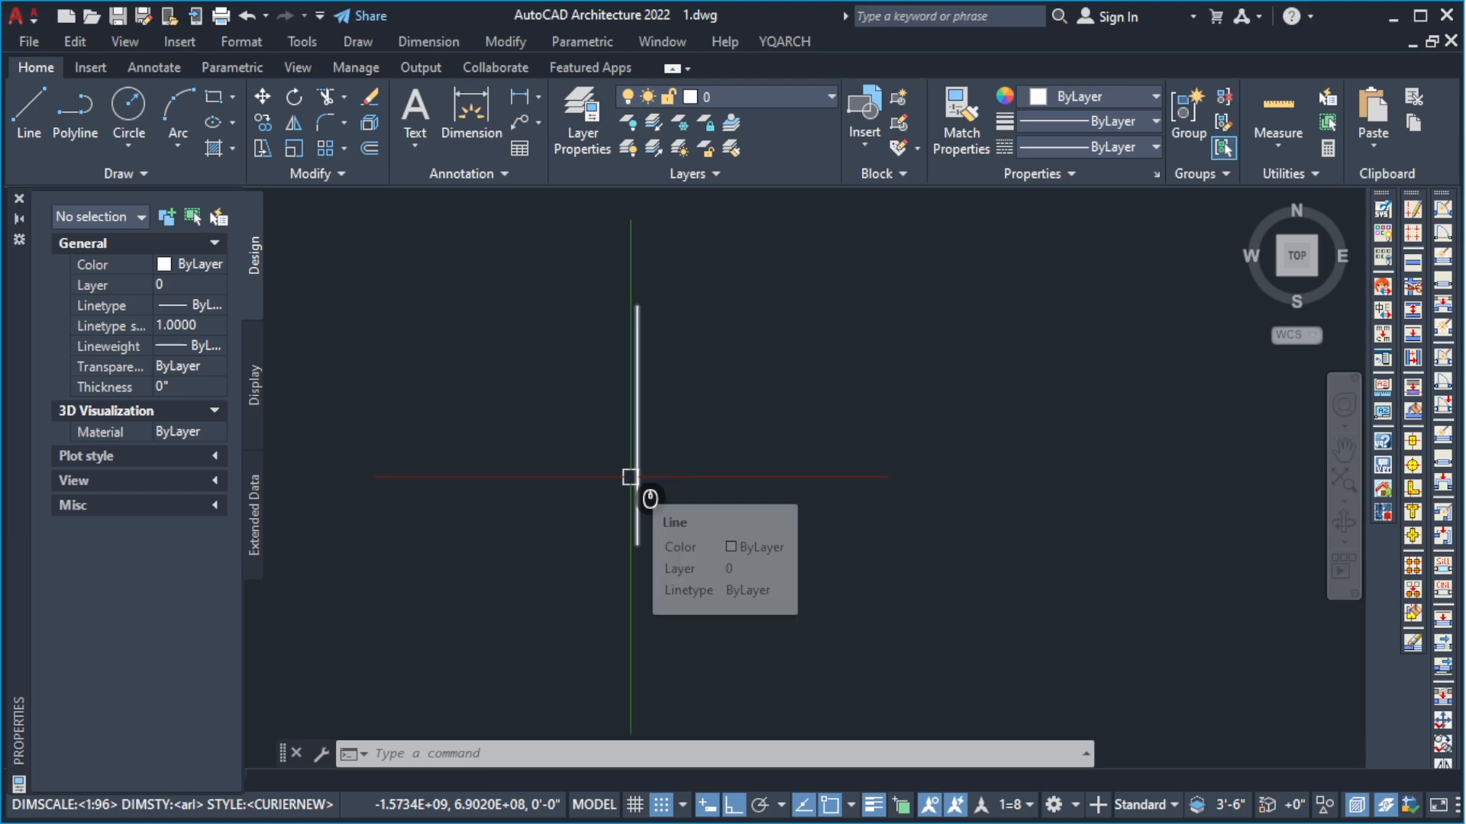
text(0)
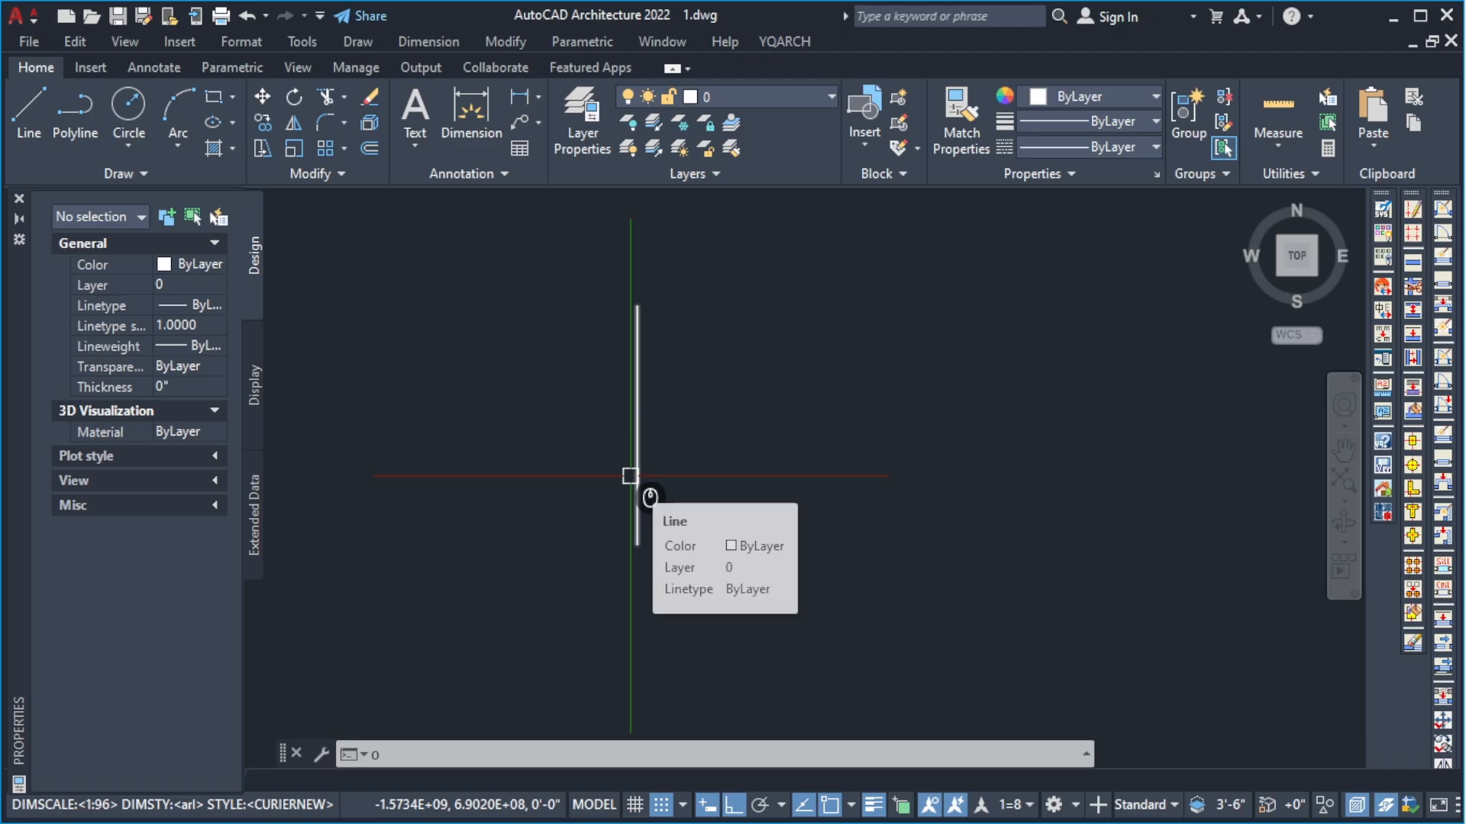
text(OF)
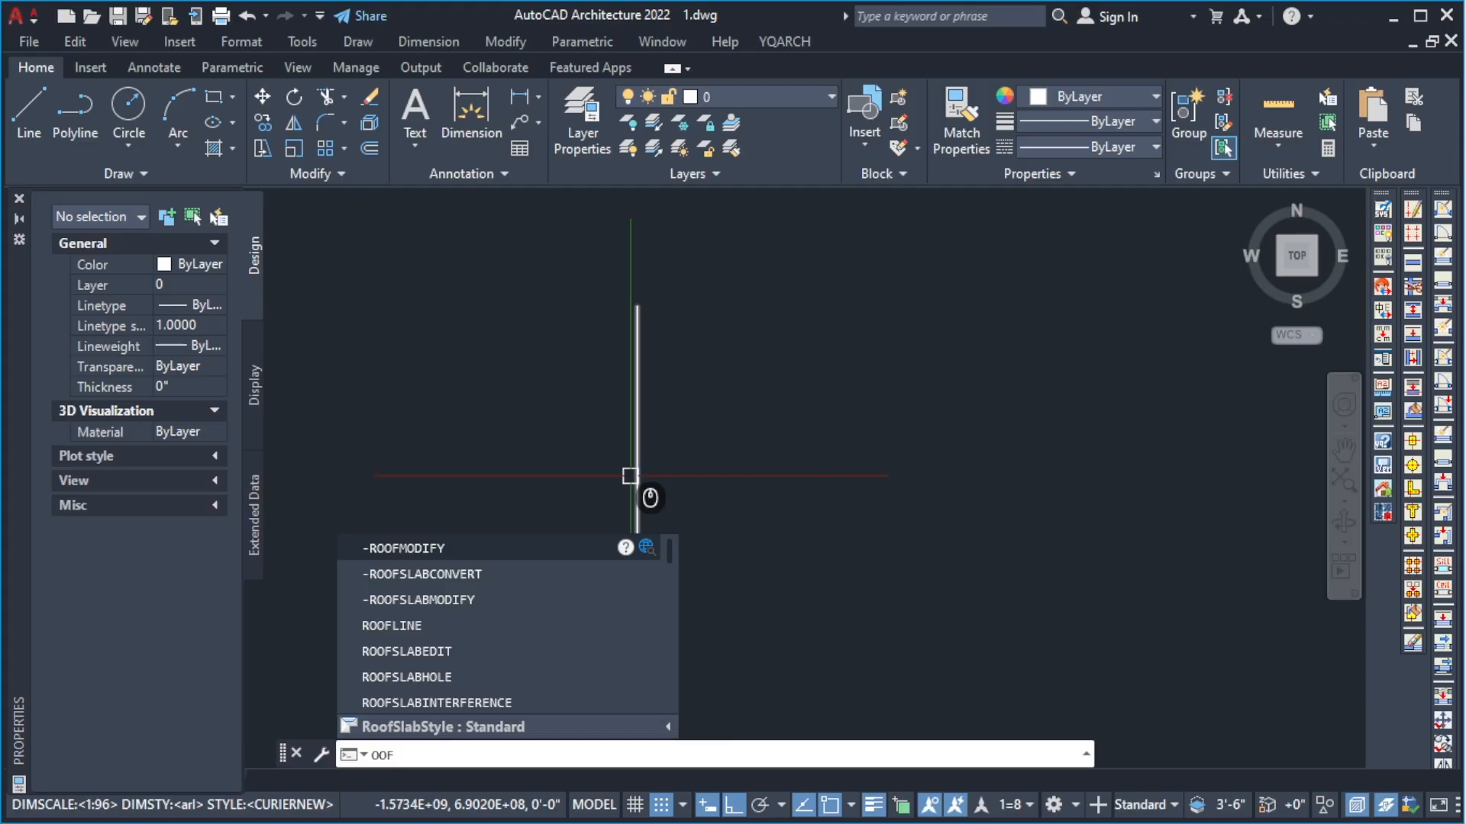
key(BackSpace)
key(BackSpace)
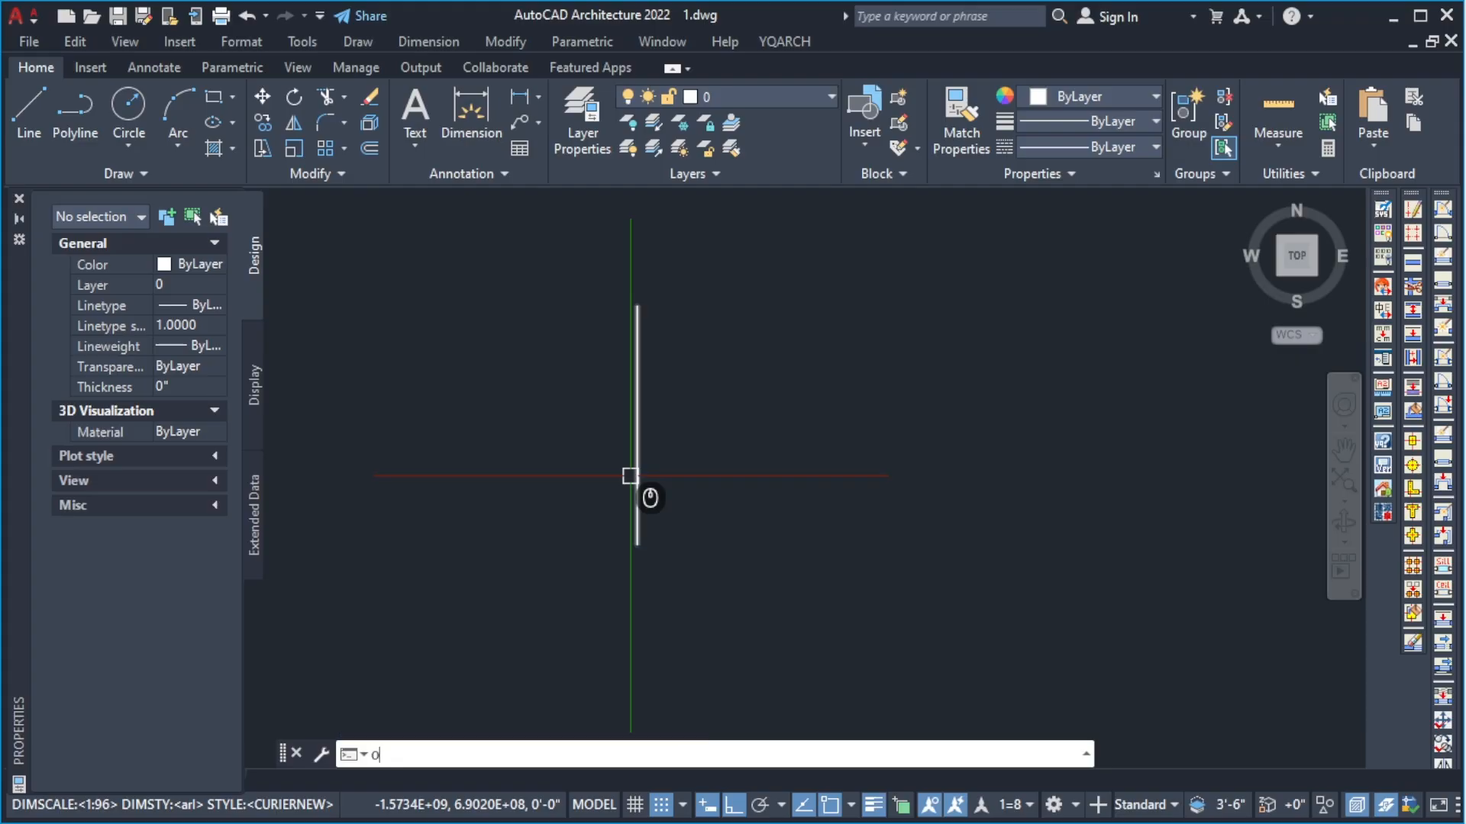
key(Return)
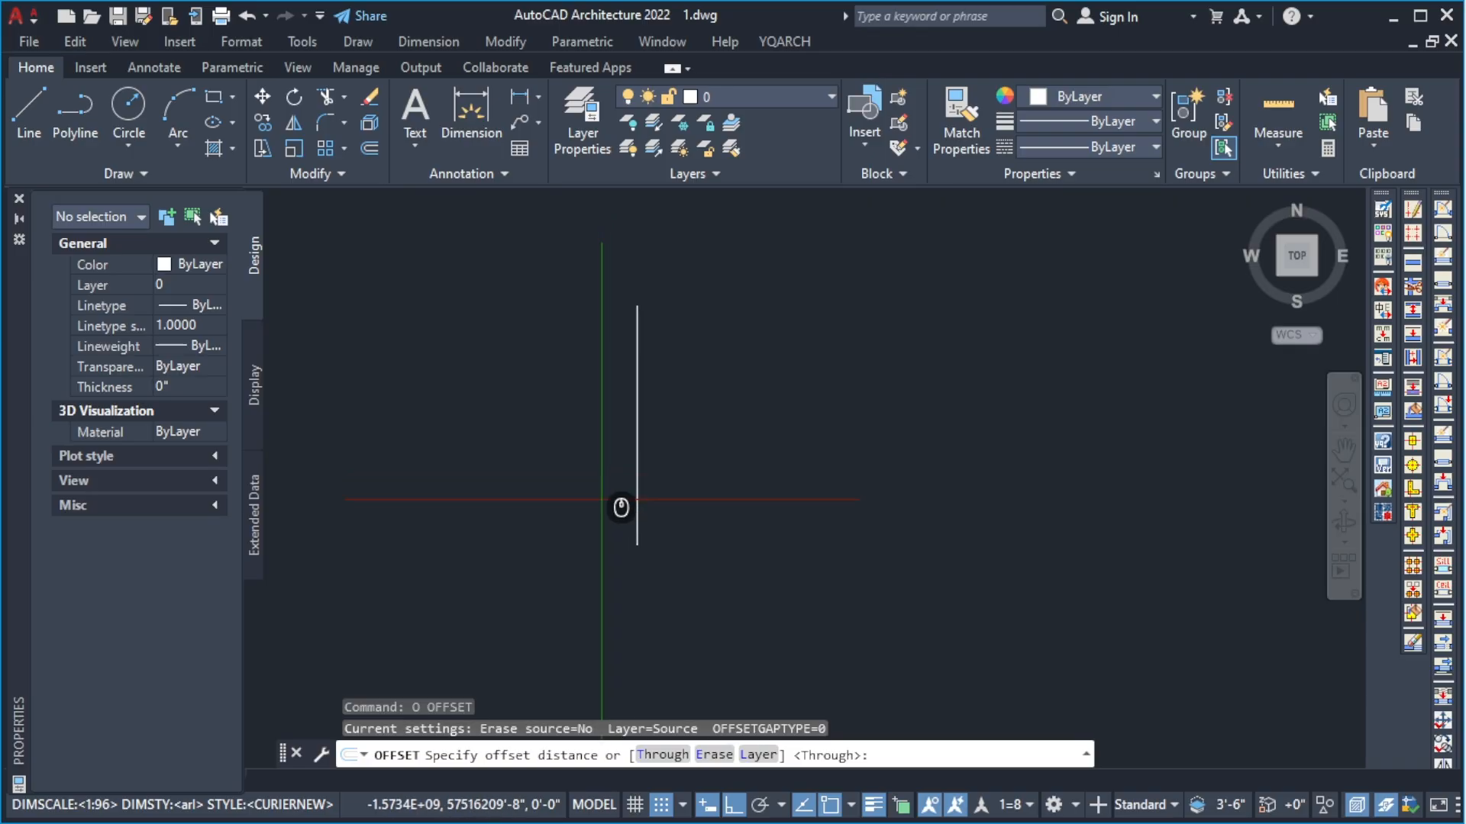
scroll(614, 478, up, 8)
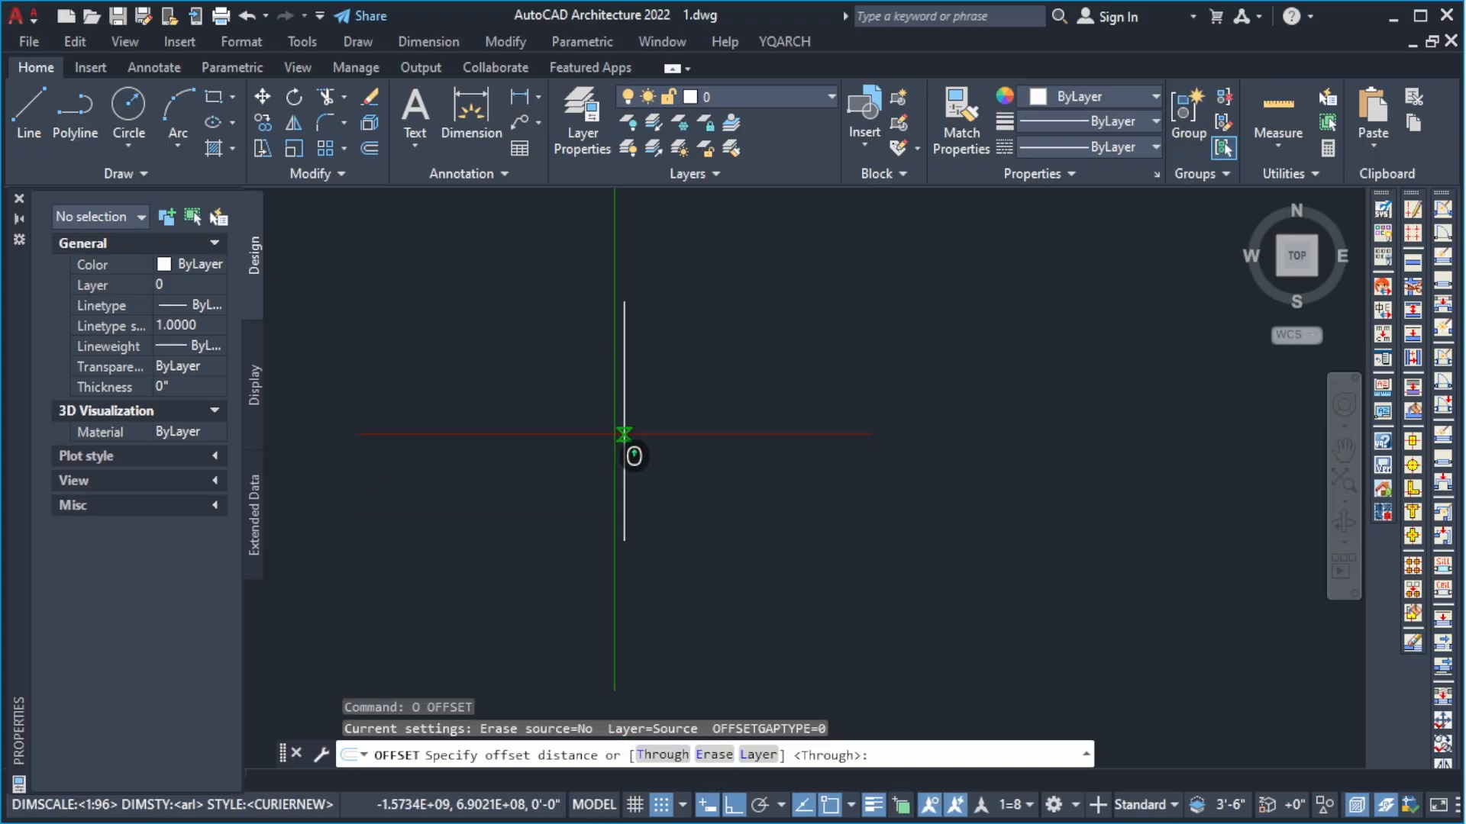
key(Escape)
key(Escape)
key(Escape)
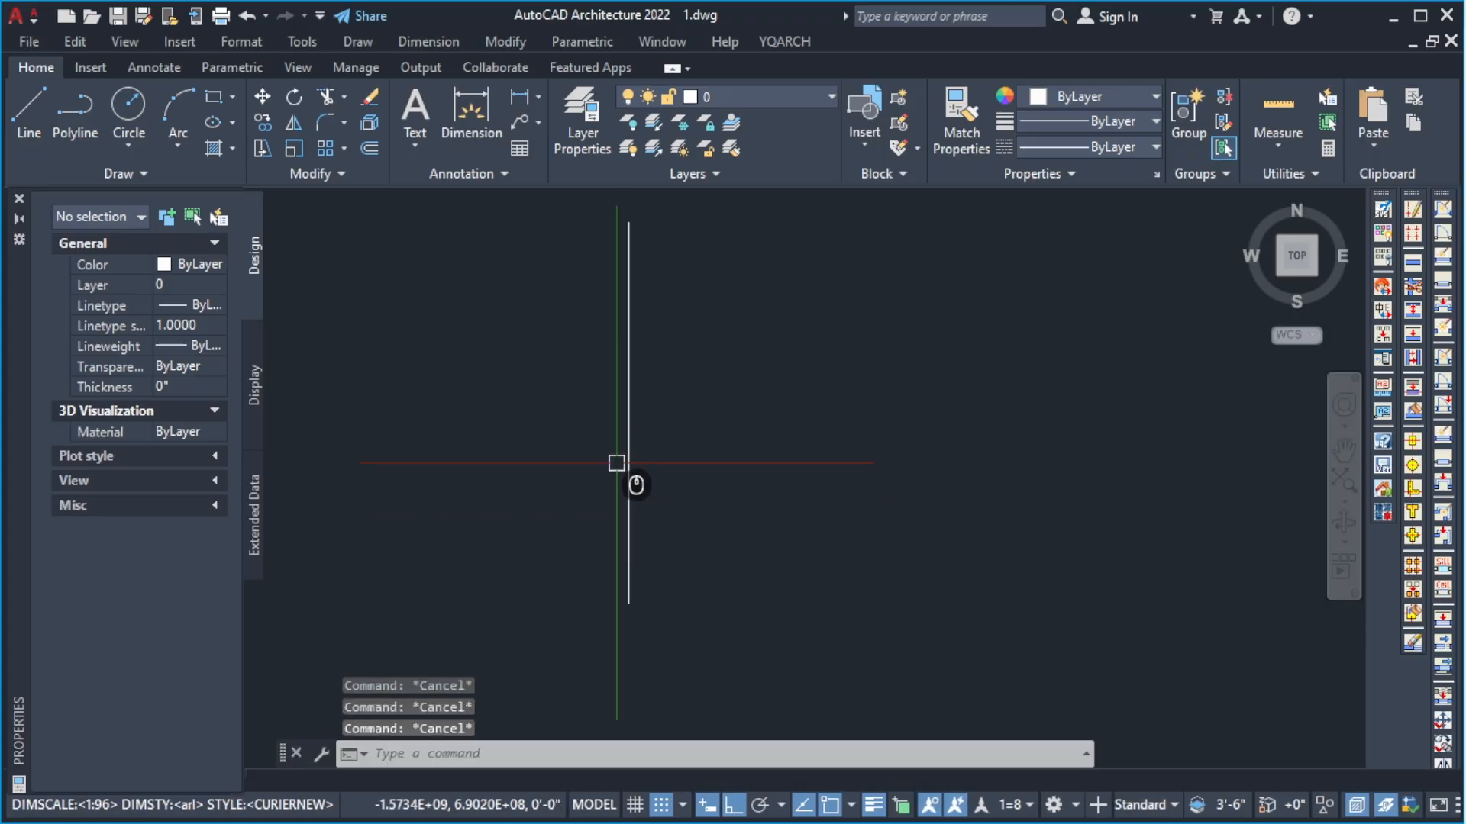
text(o)
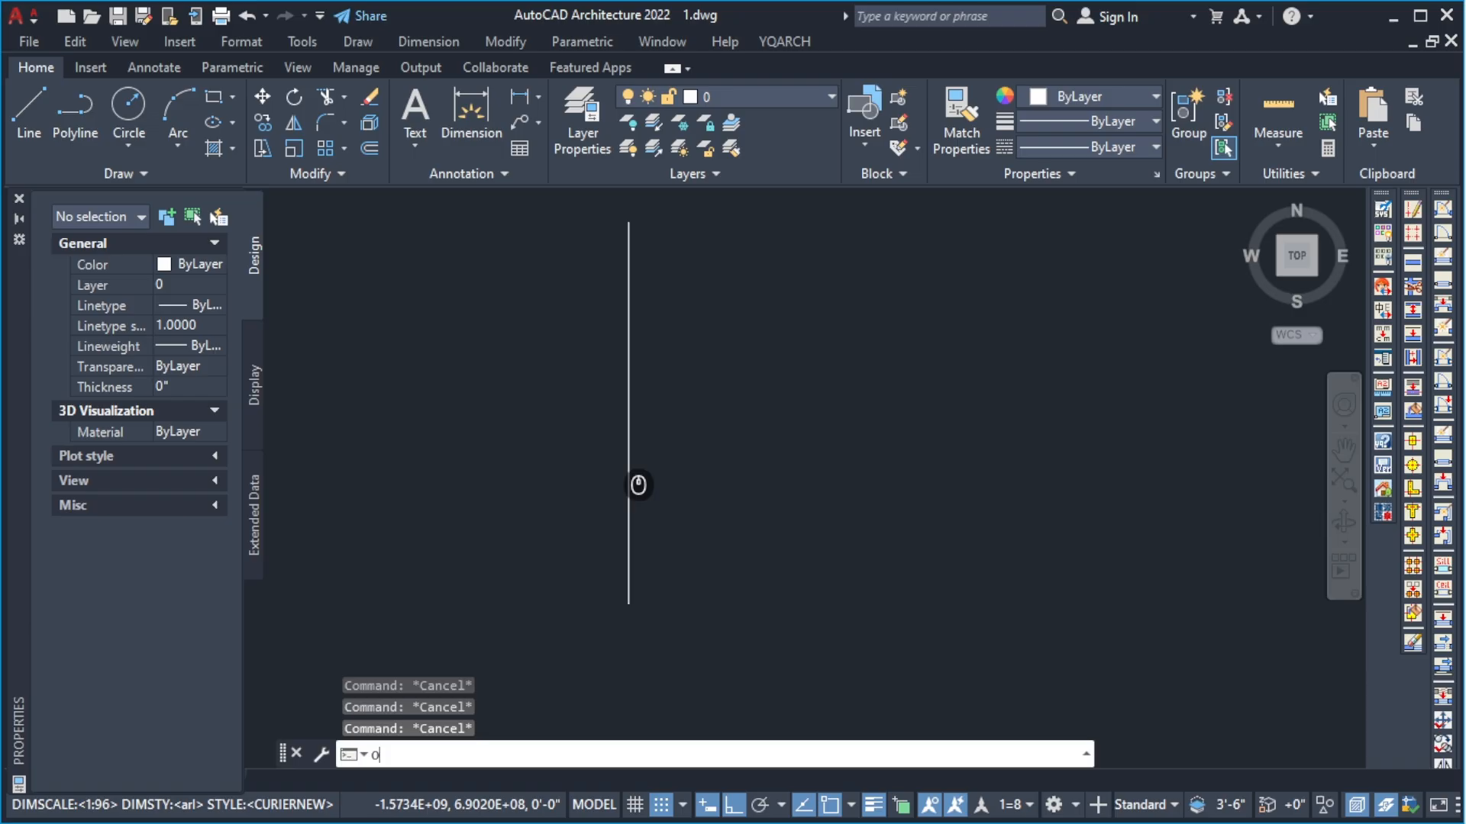
key(Return)
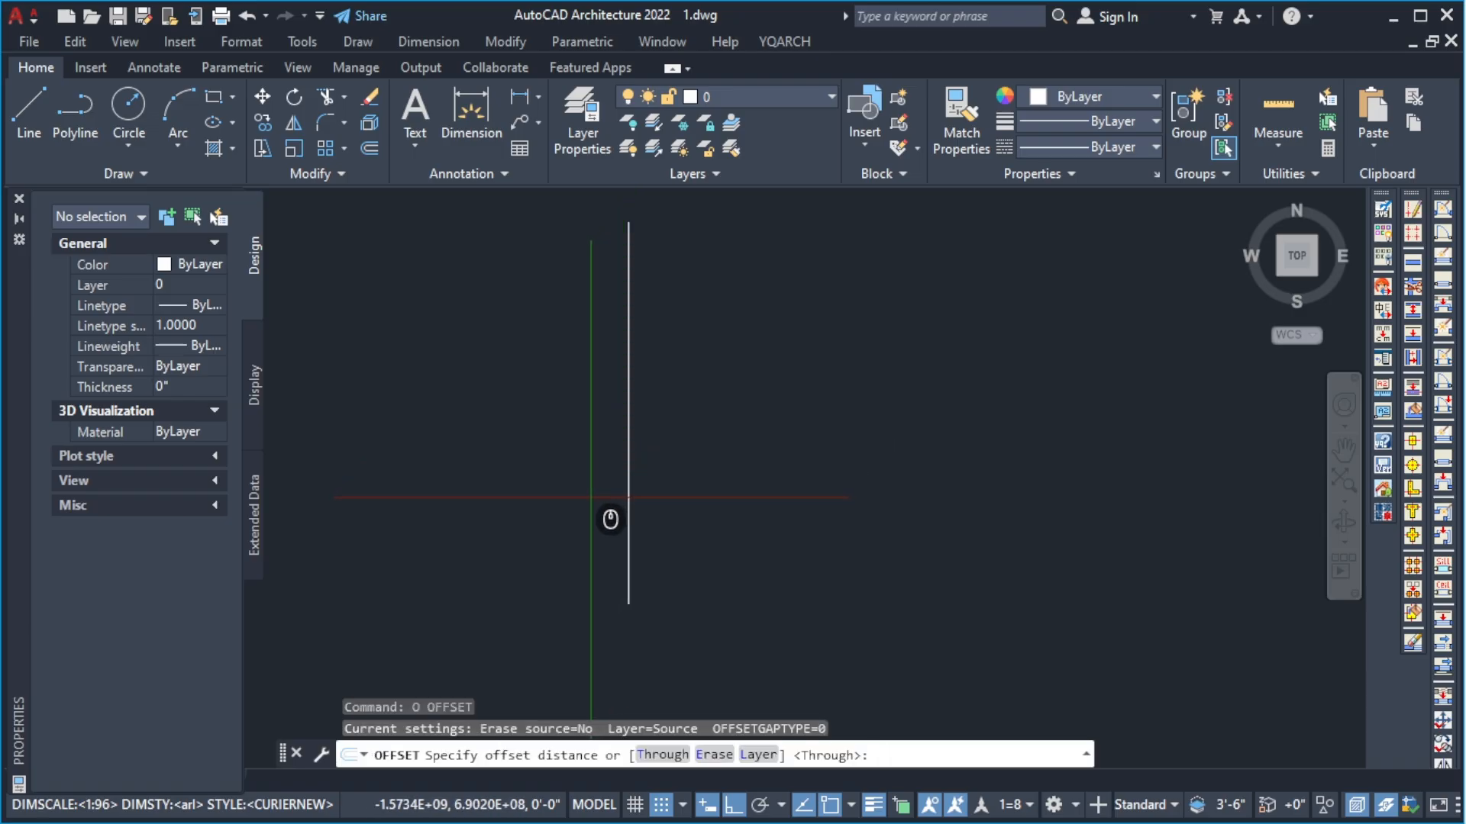
scroll(580, 472, down, 3)
scroll(590, 475, up, 2)
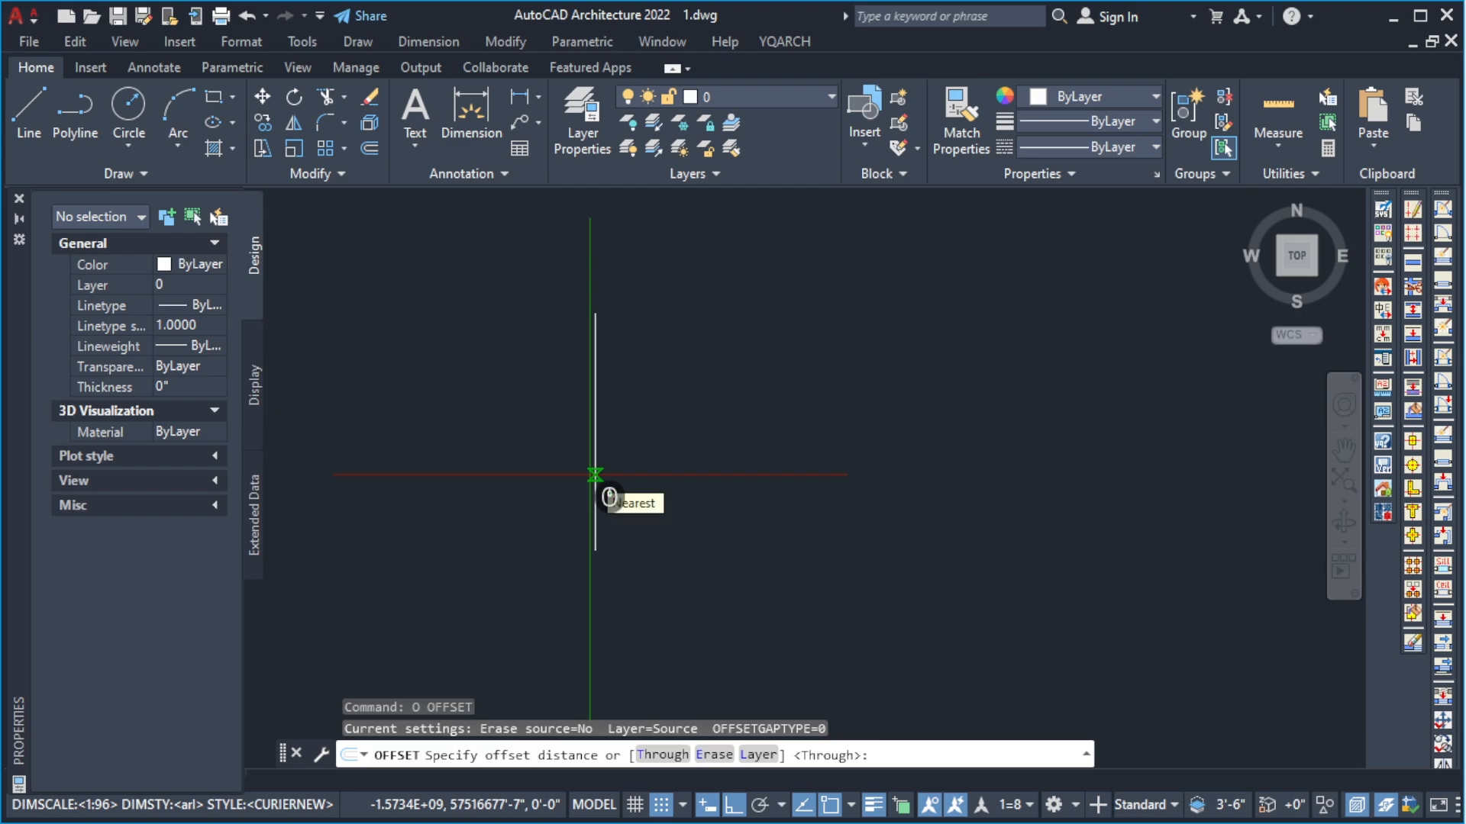
click(594, 474)
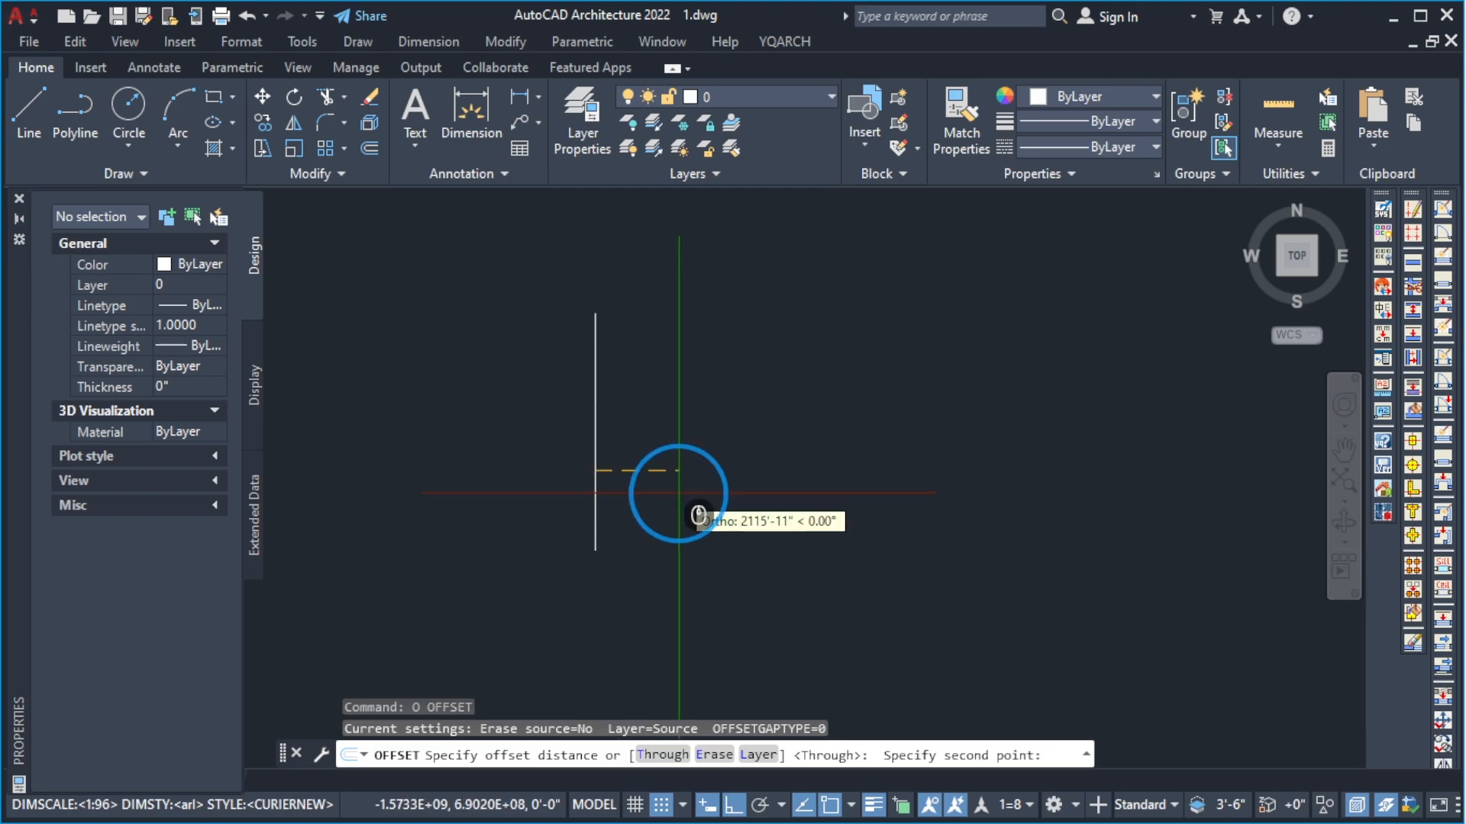
click(662, 488)
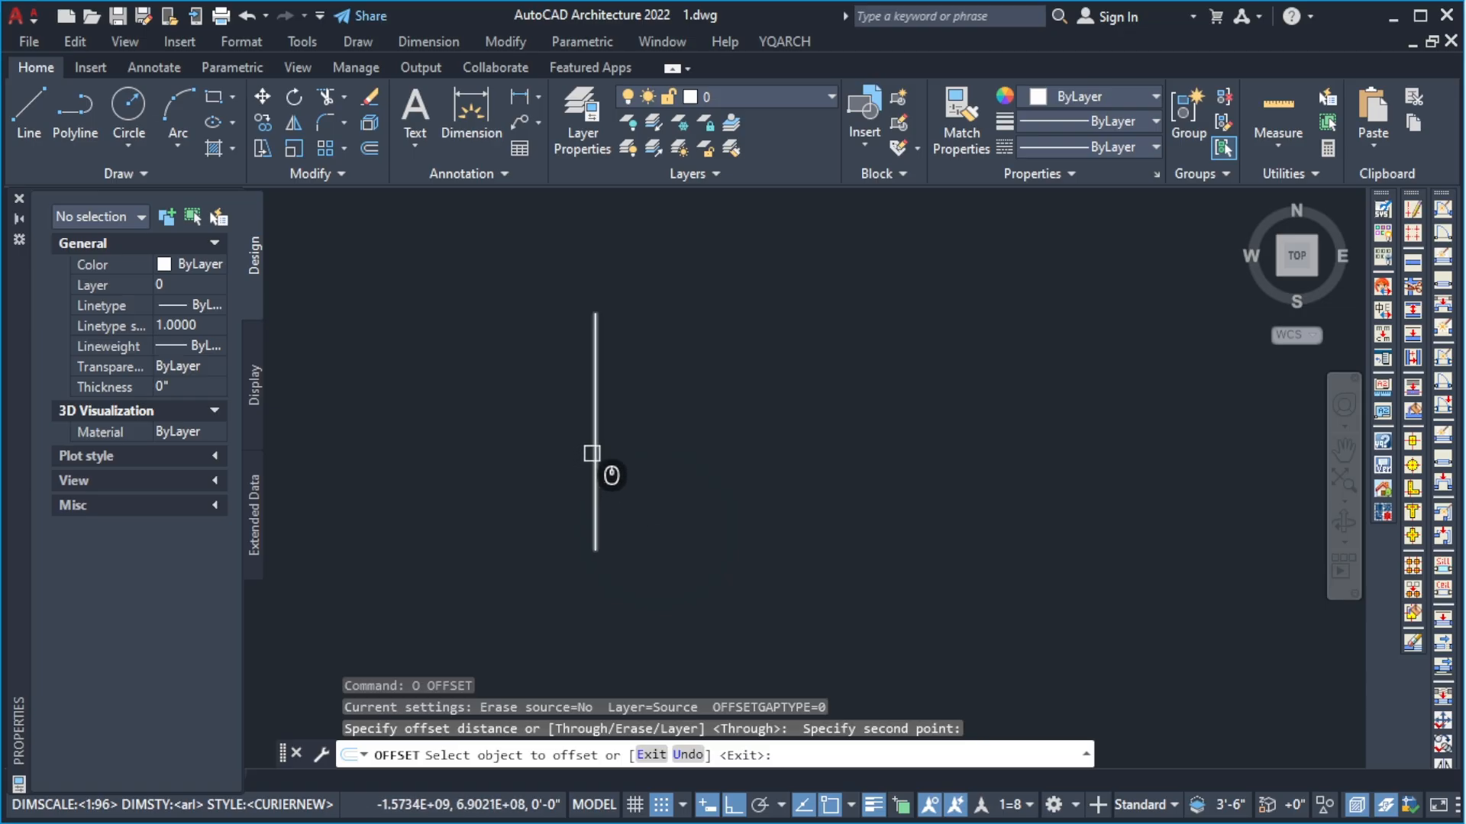
click(593, 454)
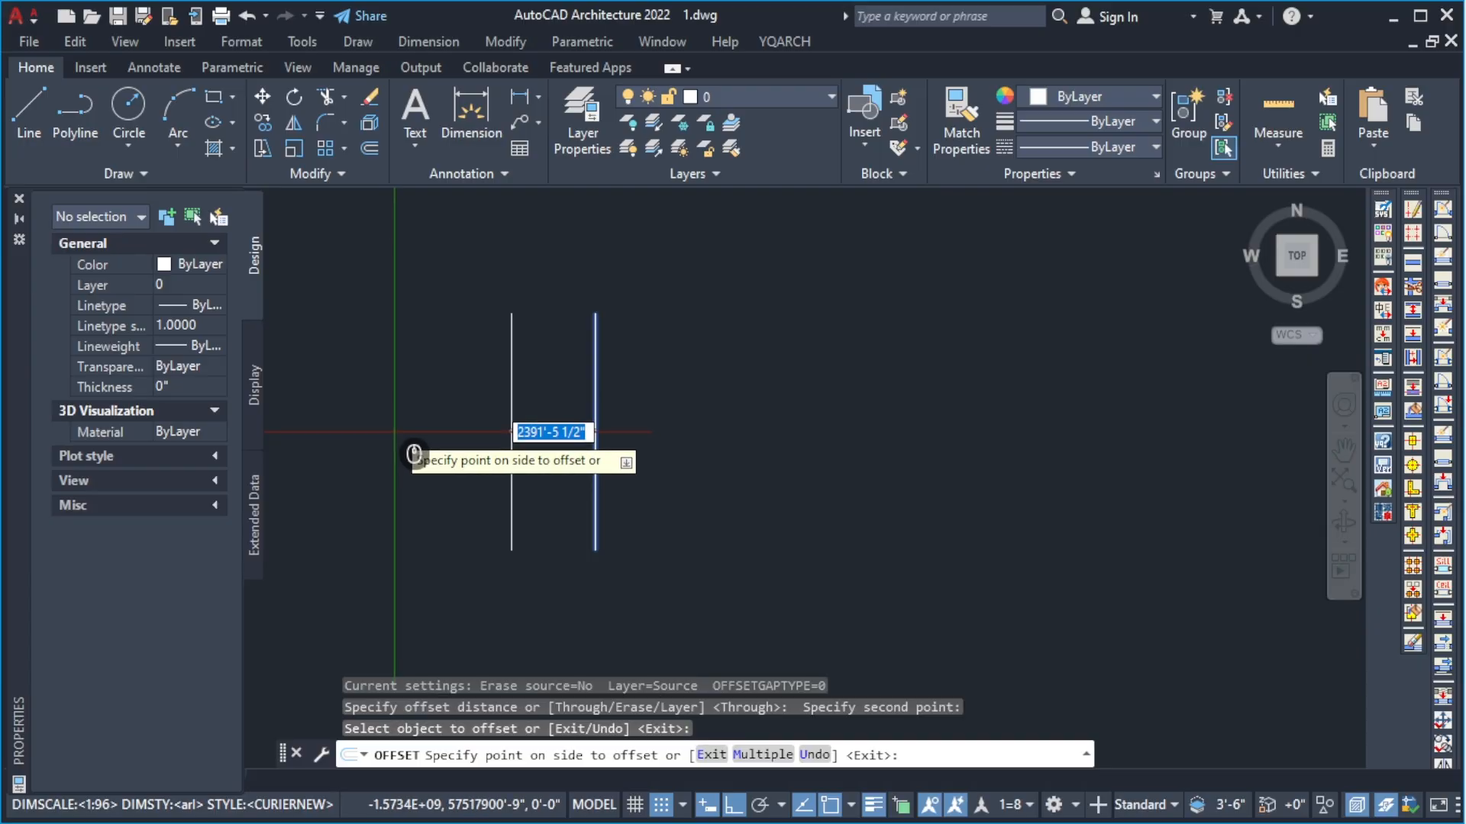
key(Escape)
key(Escape)
key(Escape)
key(Escape)
scroll(635, 371, down, 2)
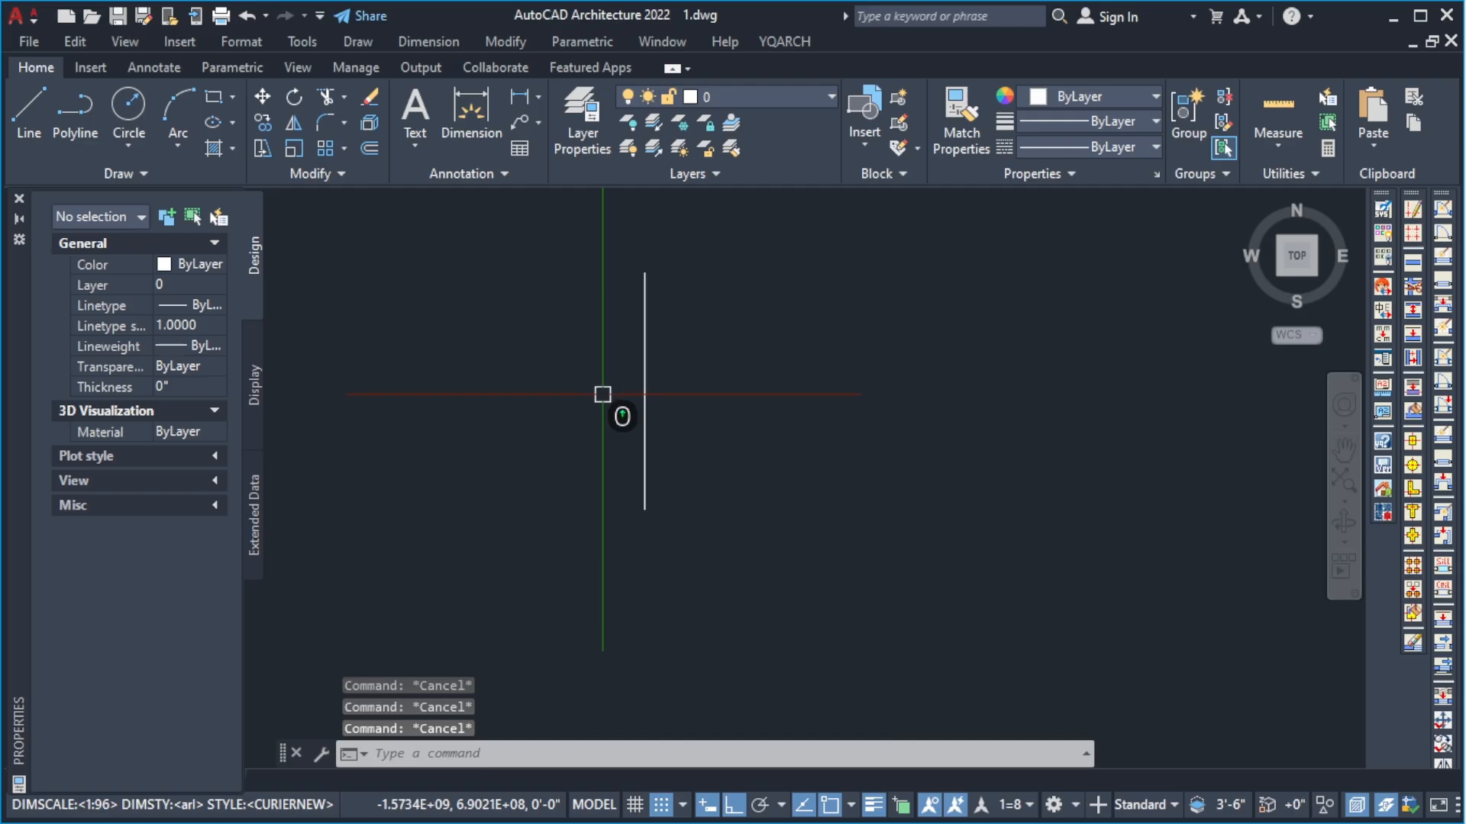
Offset the vertical line 50' to its left.
text(o)
key(Return)
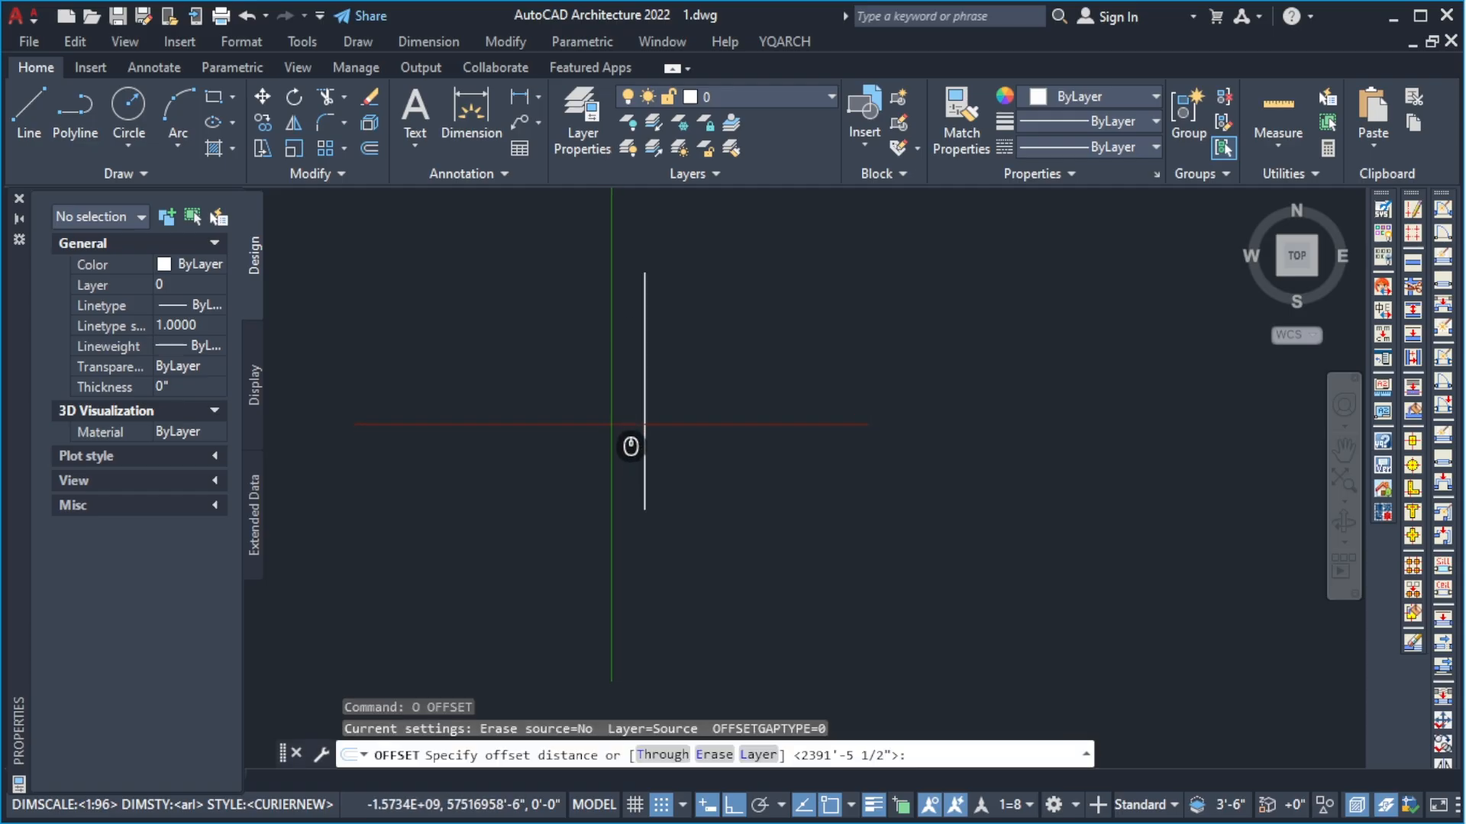
scroll(661, 363, up, 2)
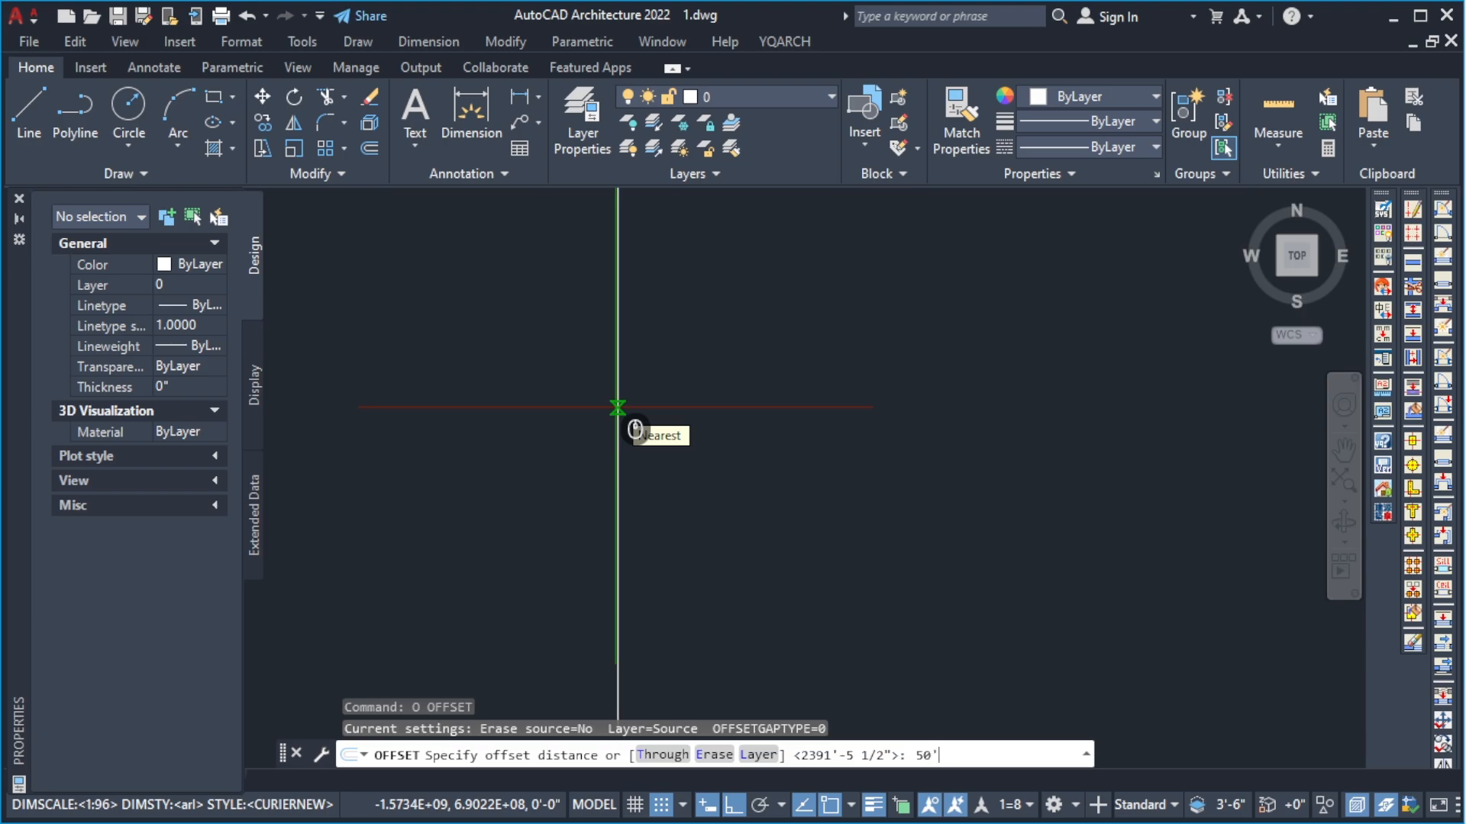
key(Return)
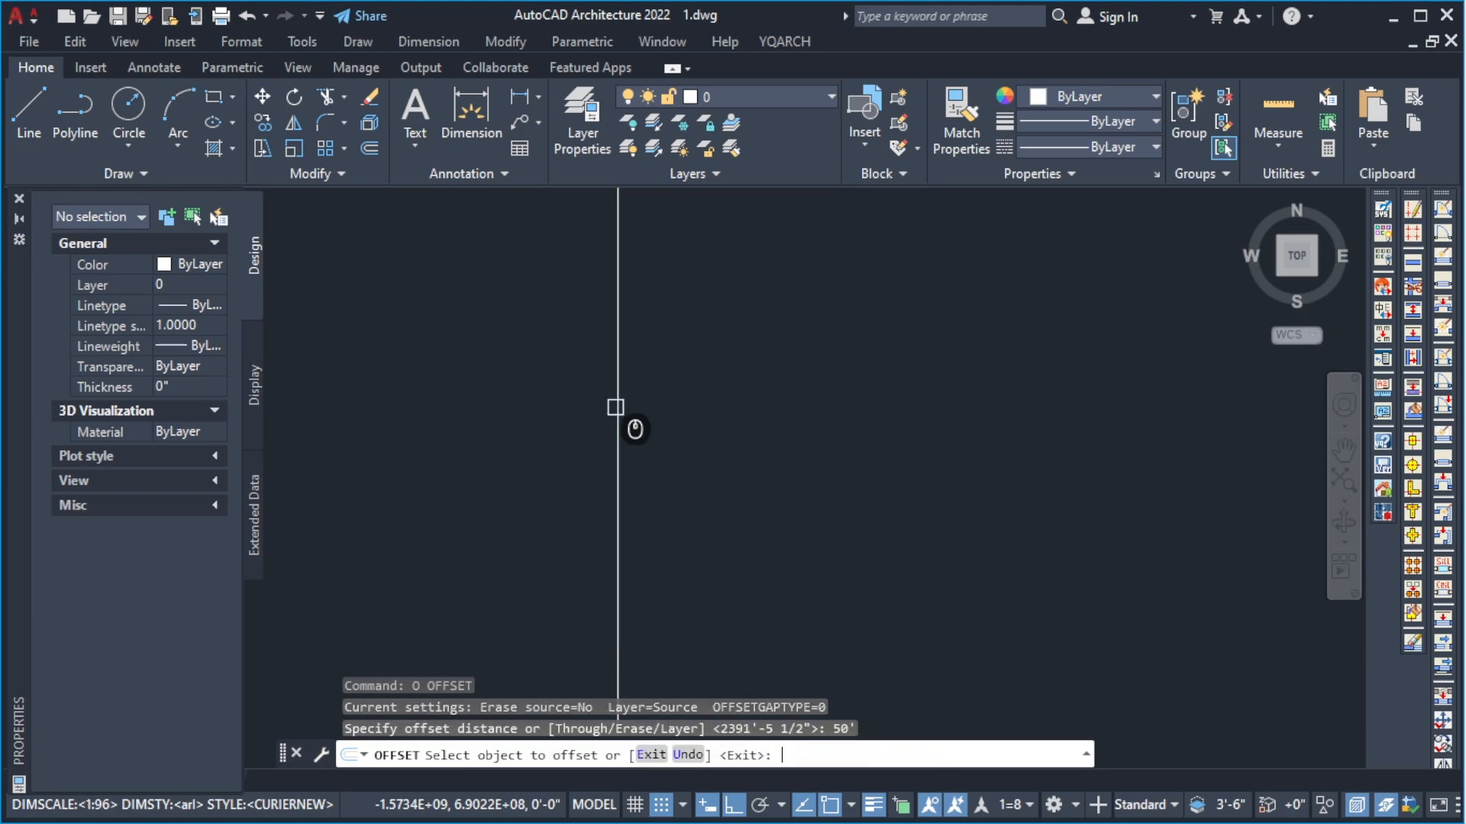
click(619, 404)
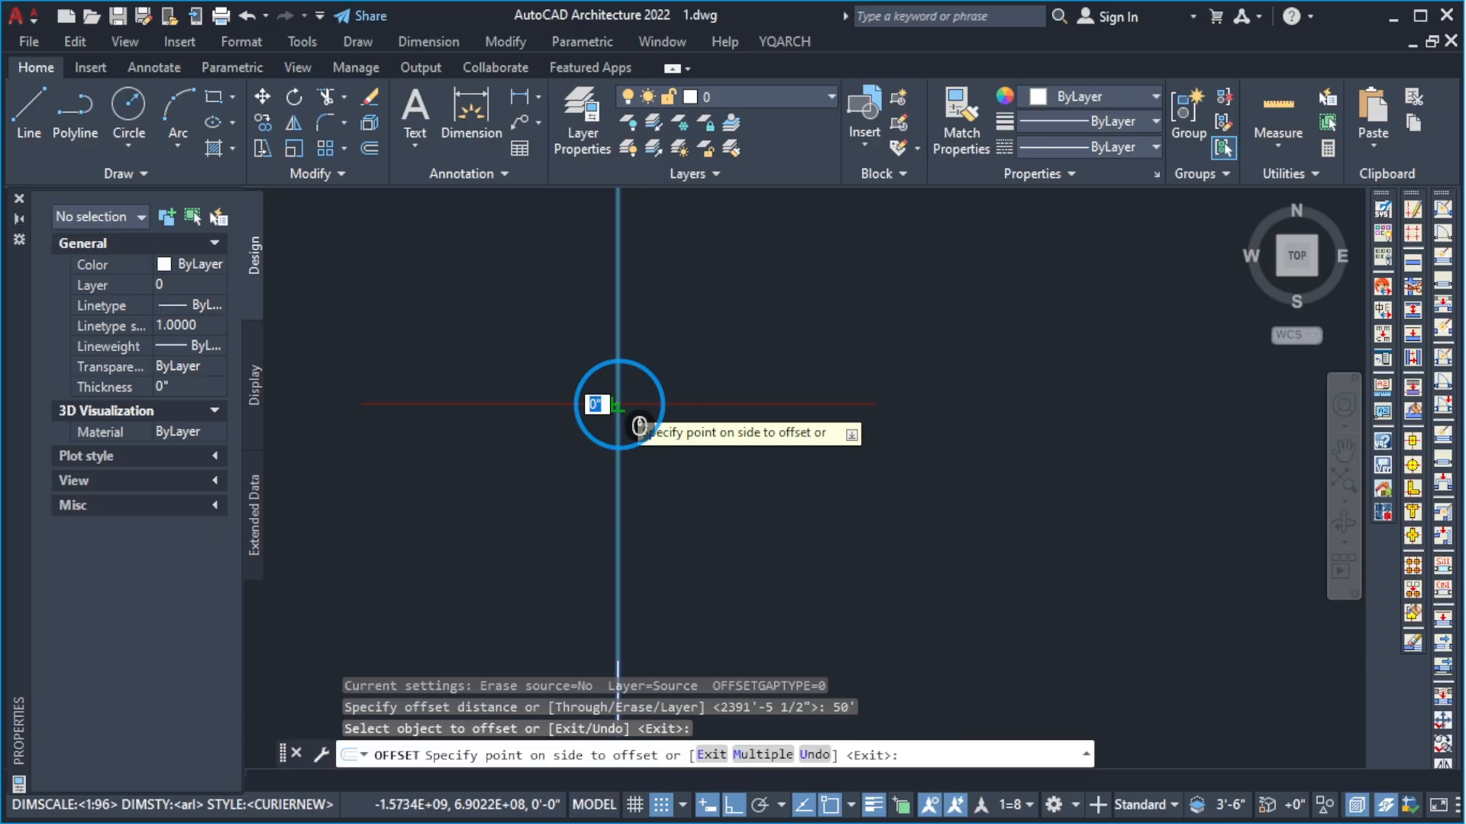
scroll(542, 407, up, 4)
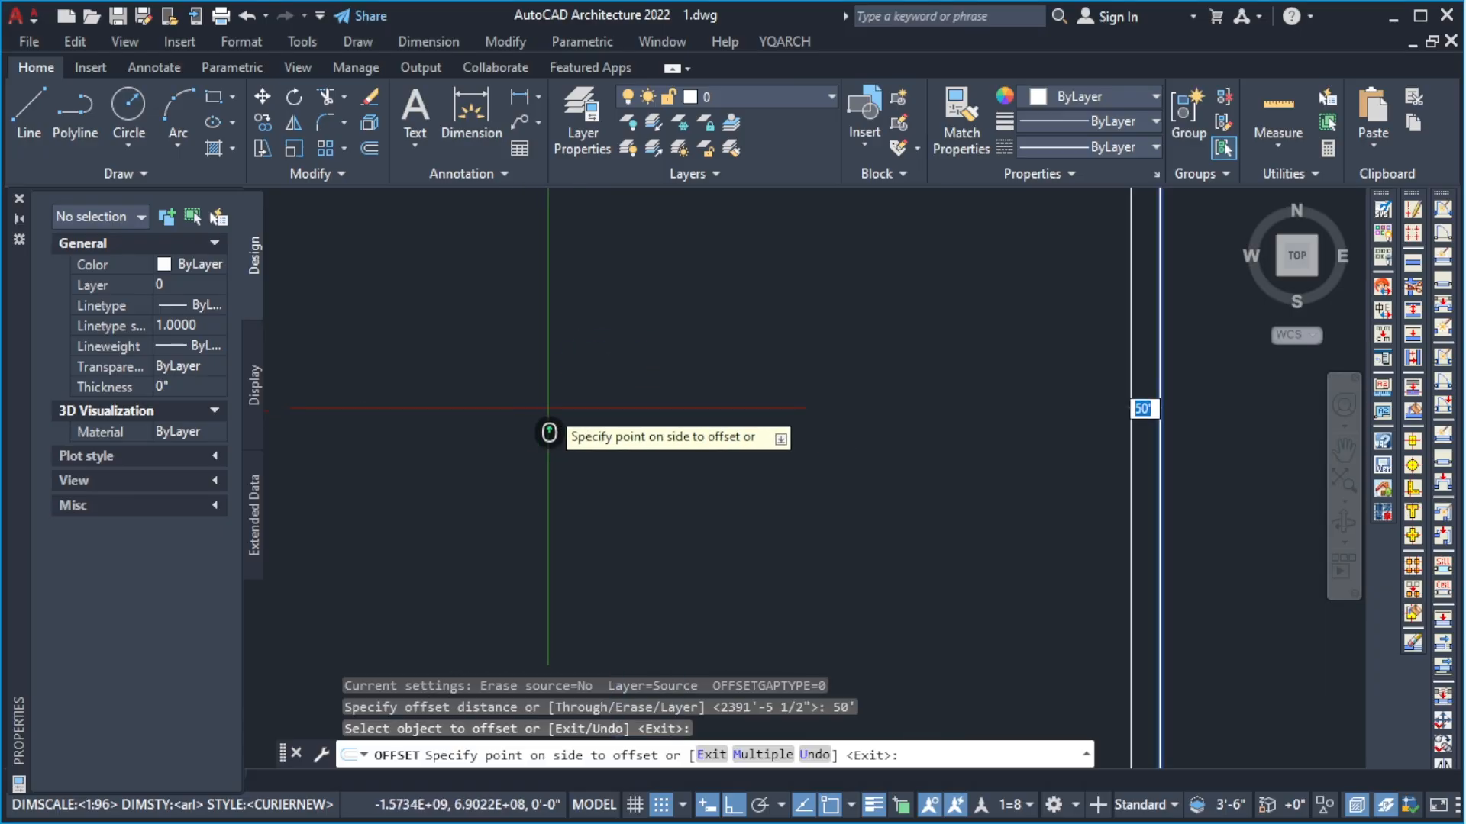
scroll(593, 406, down, 3)
scroll(708, 432, up, 2)
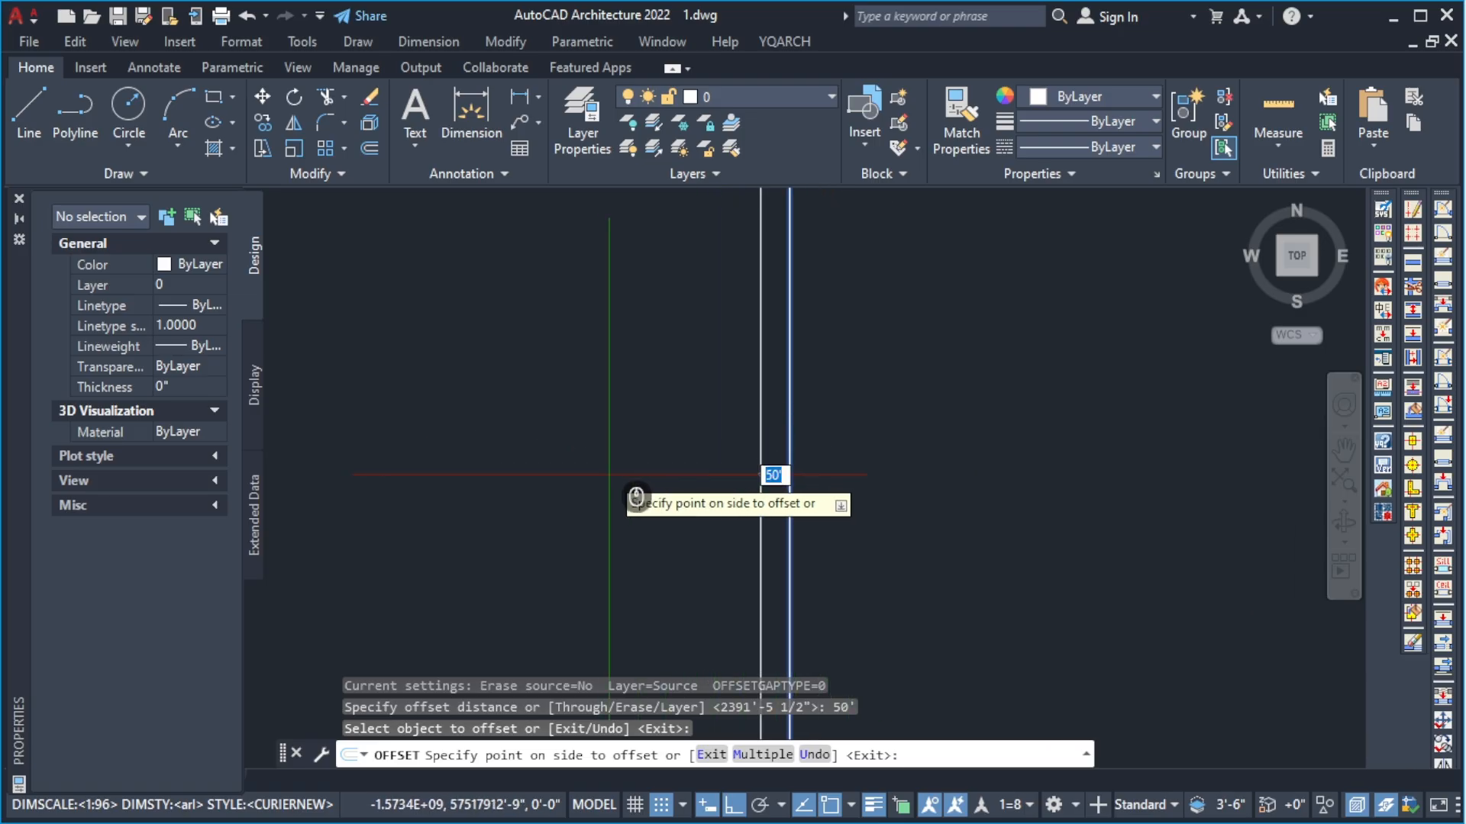
click(528, 467)
scroll(674, 462, down, 3)
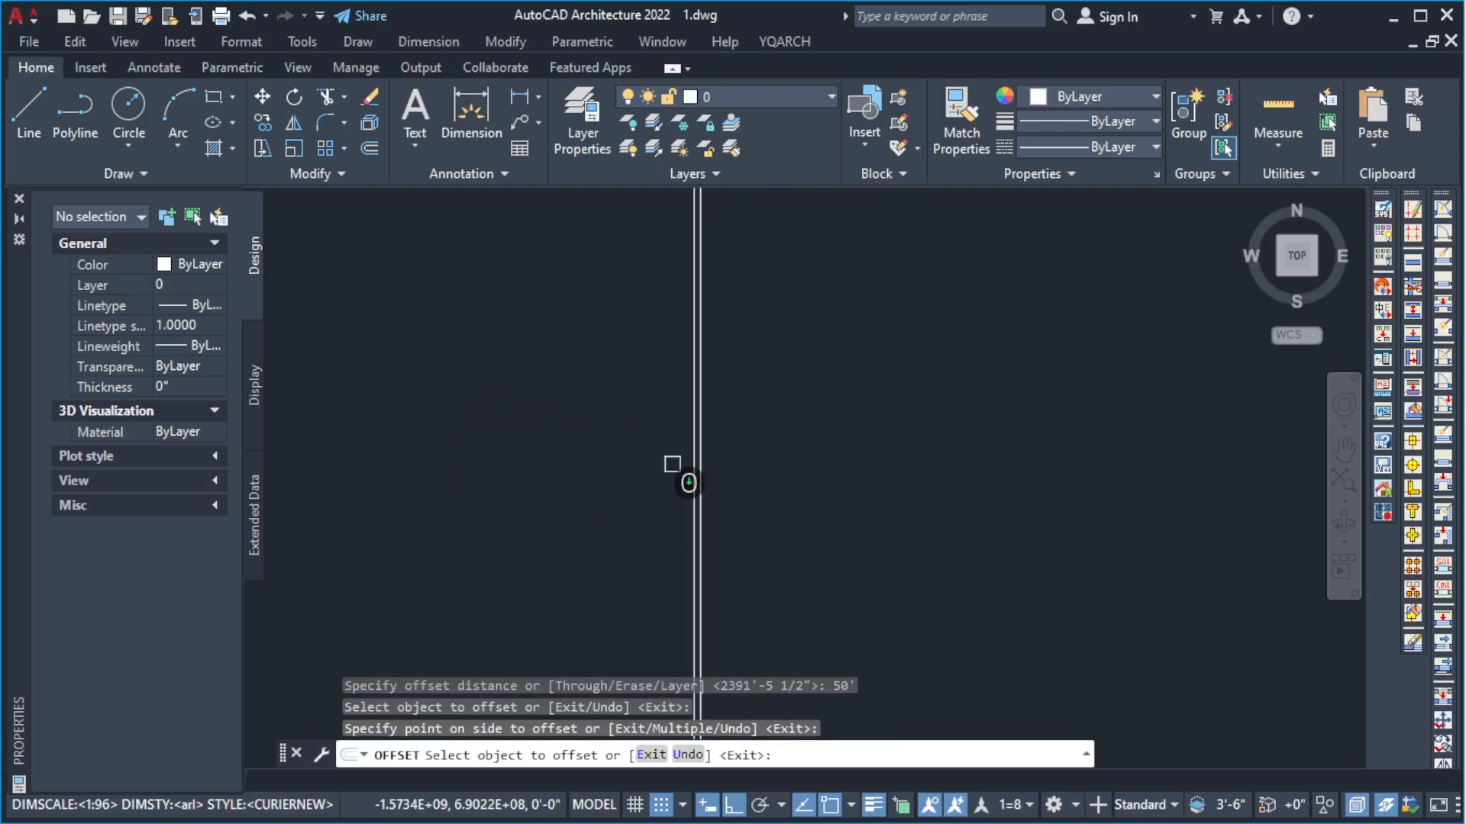
Offset each newest vertical line another 50' to the left until there are eight parallel lines, and end the Offset command.
scroll(691, 461, up, 3)
click(720, 481)
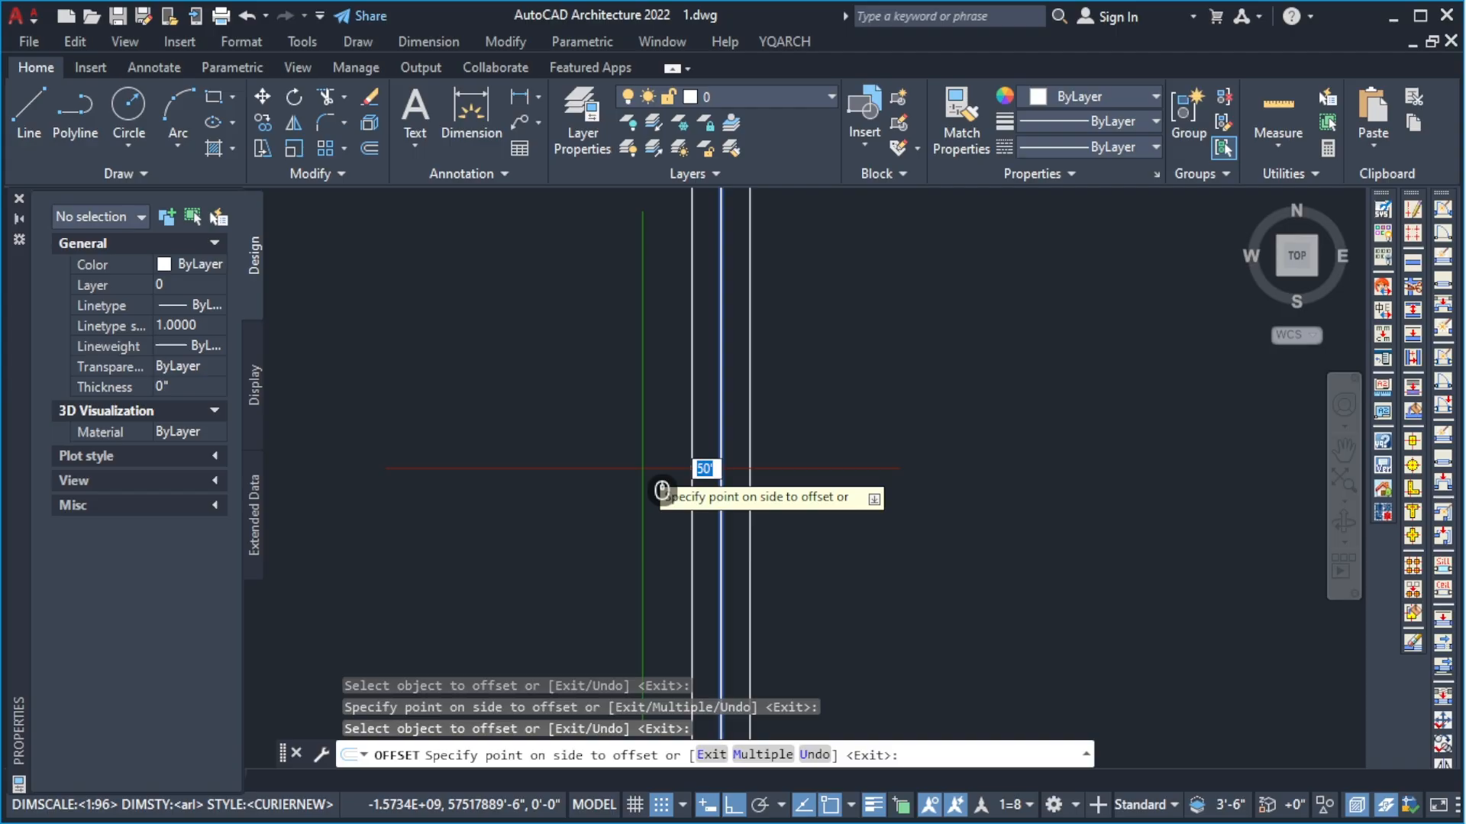
click(642, 468)
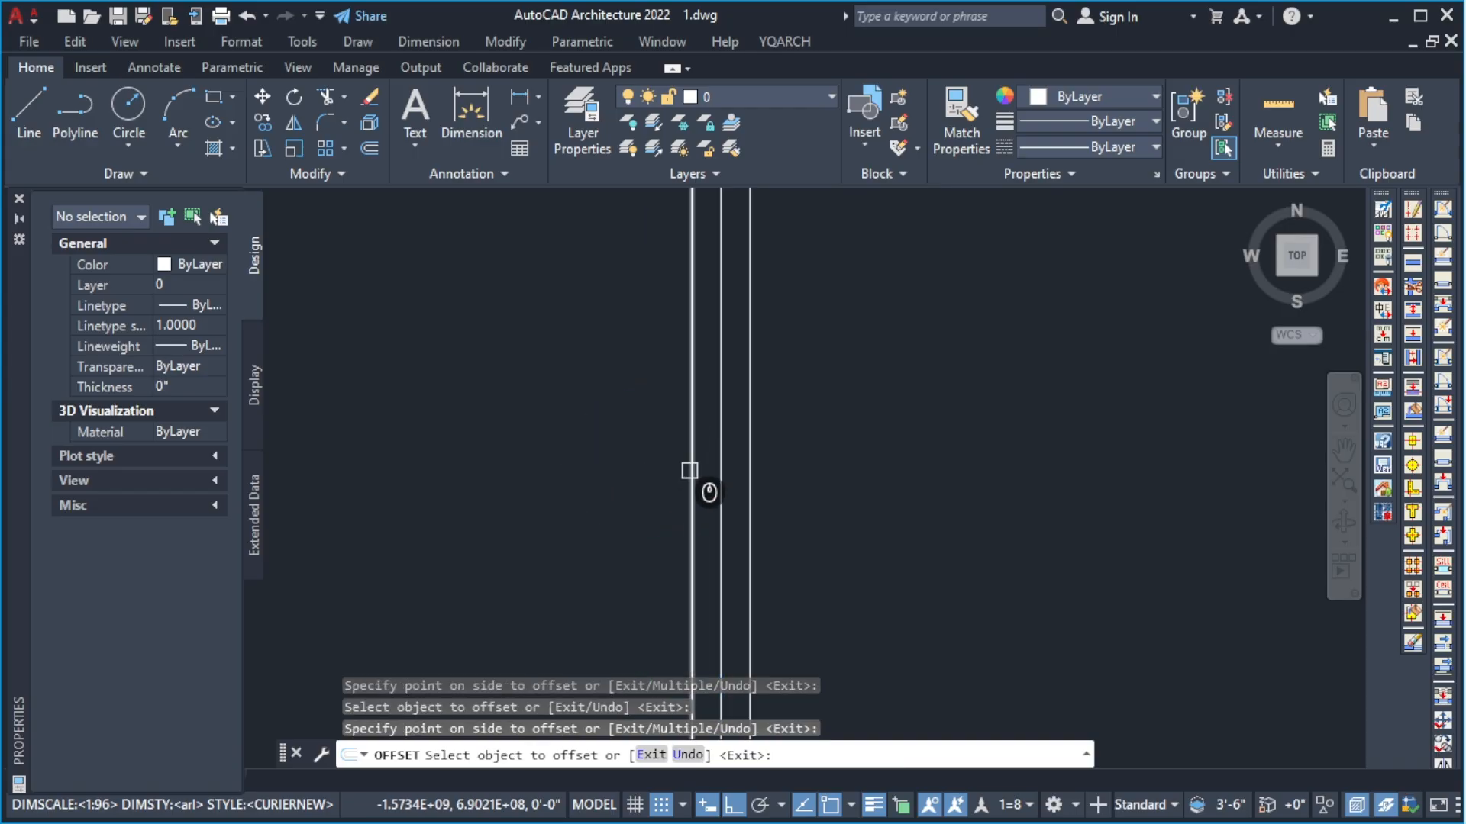
click(691, 471)
click(598, 481)
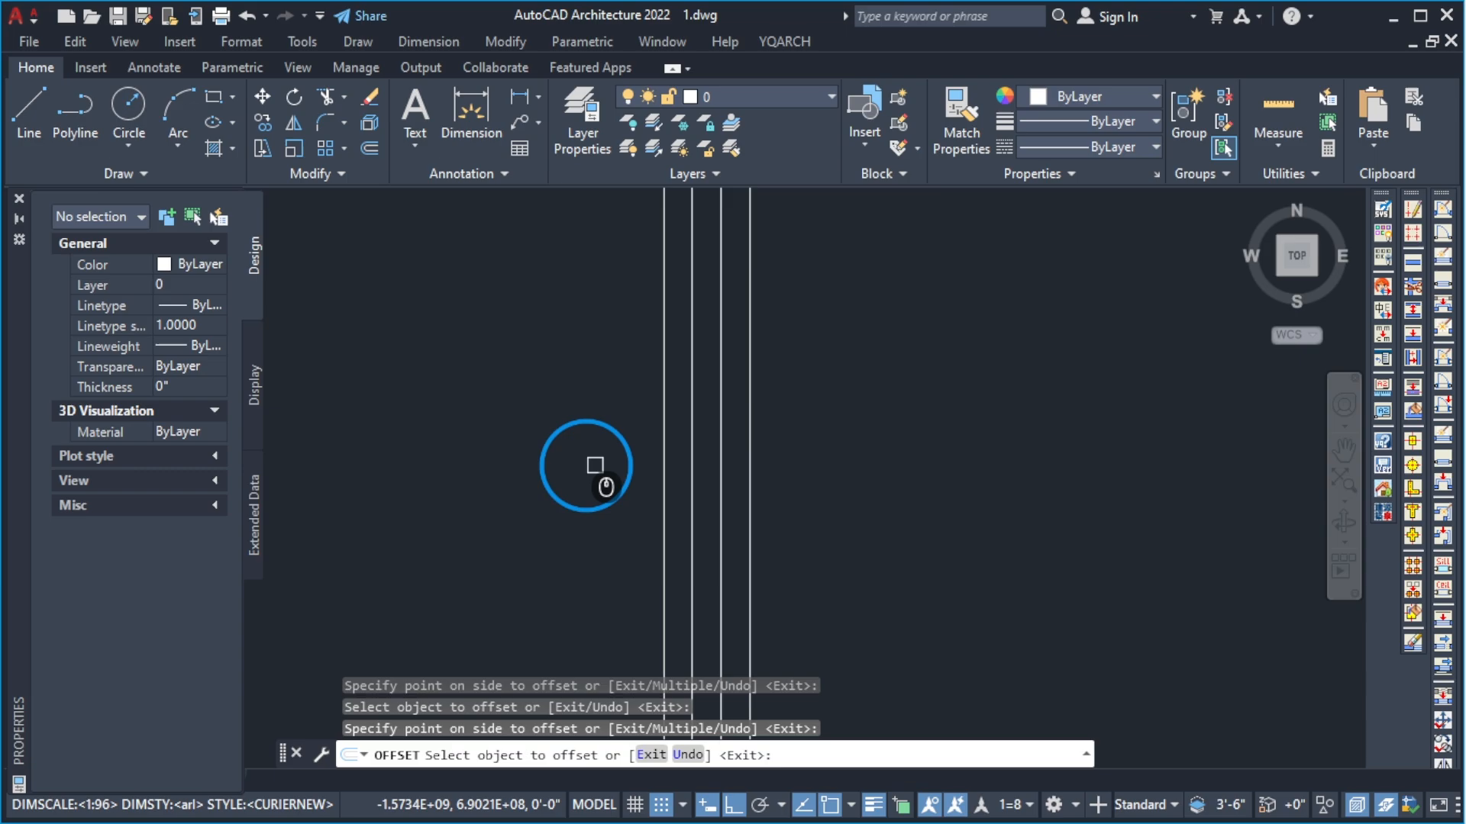
click(658, 466)
click(579, 463)
click(634, 455)
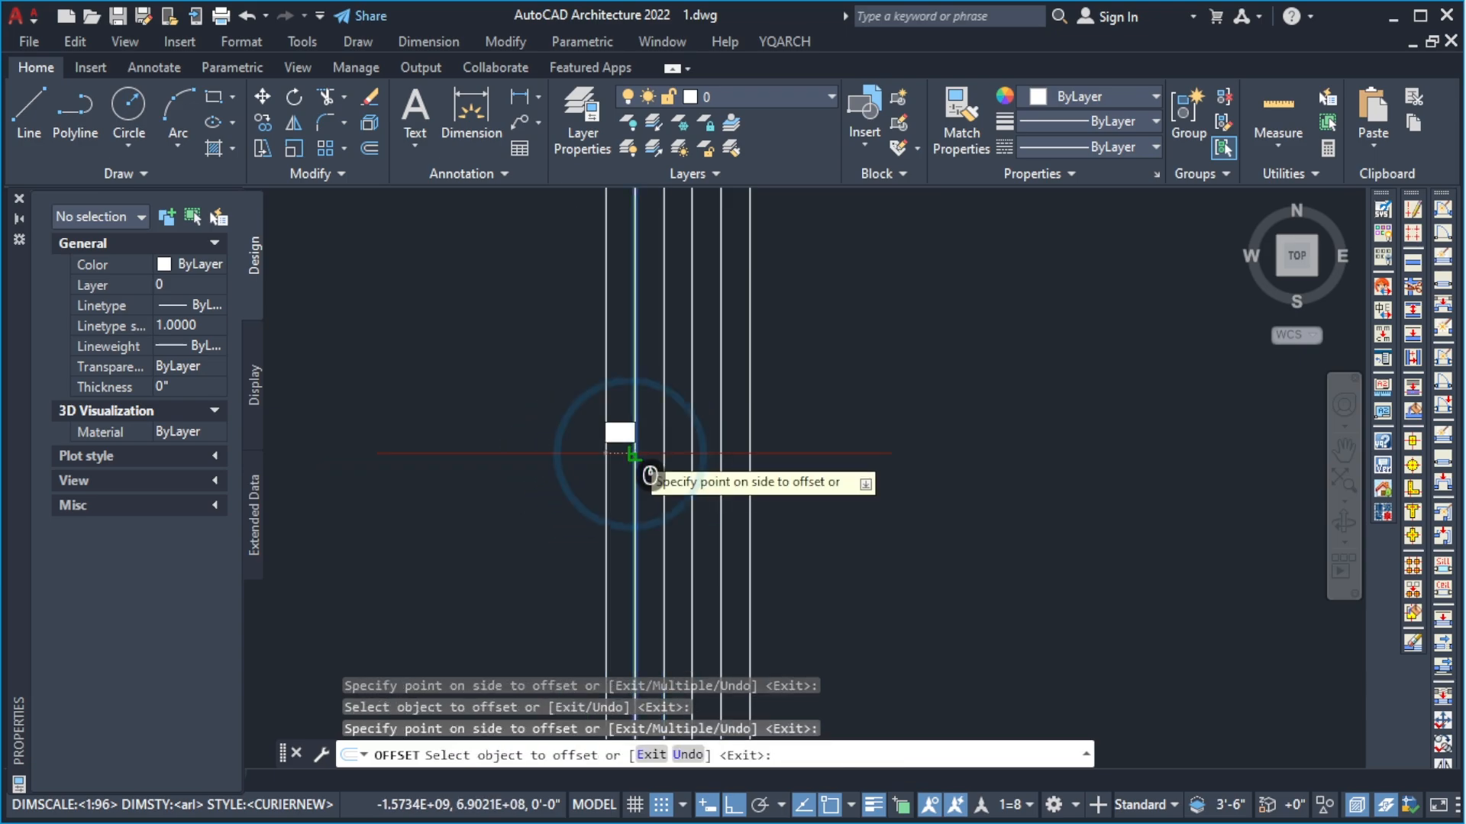
click(574, 448)
click(606, 452)
click(542, 449)
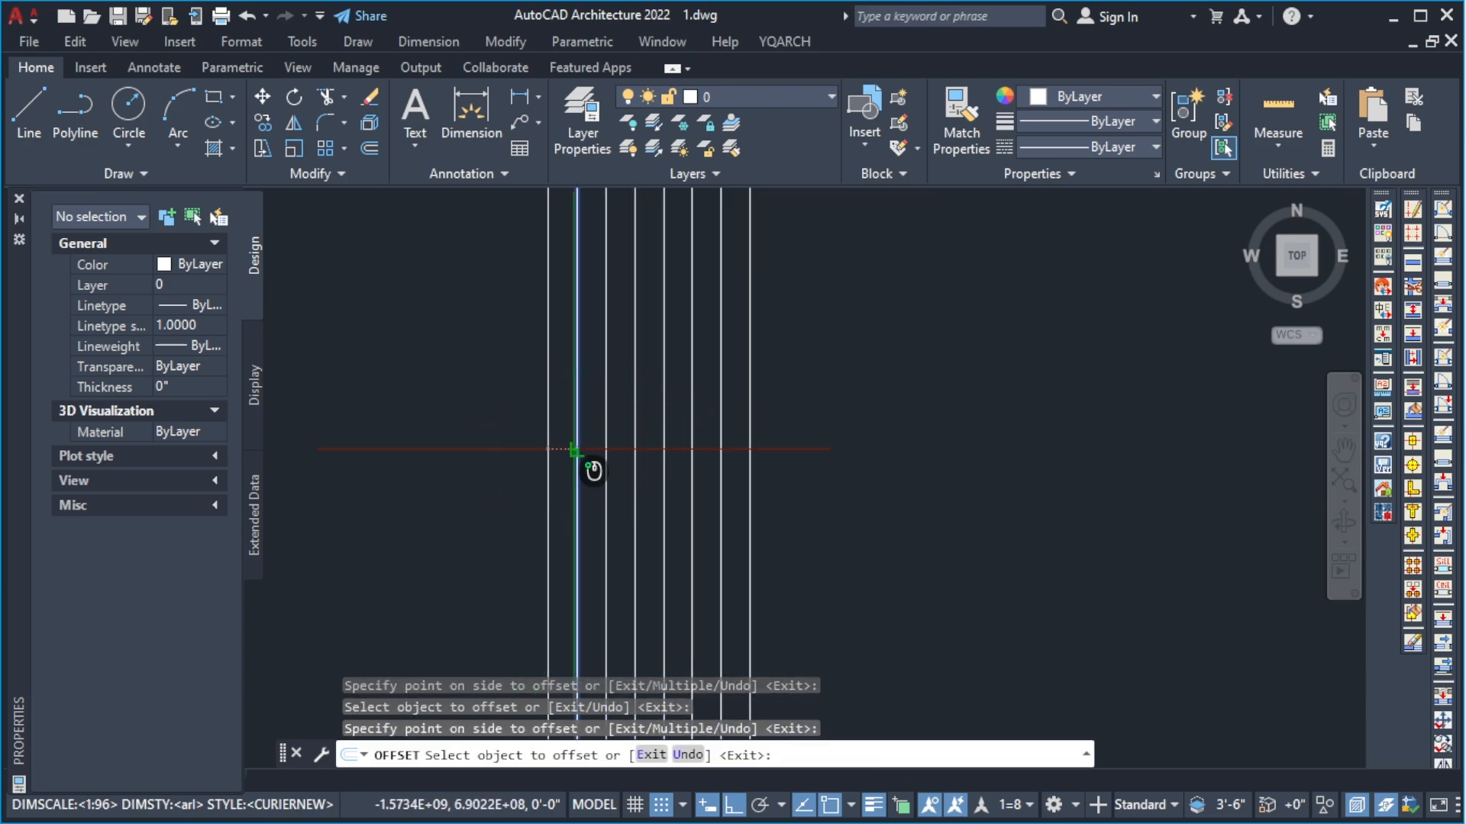
key(Escape)
scroll(648, 481, down, 8)
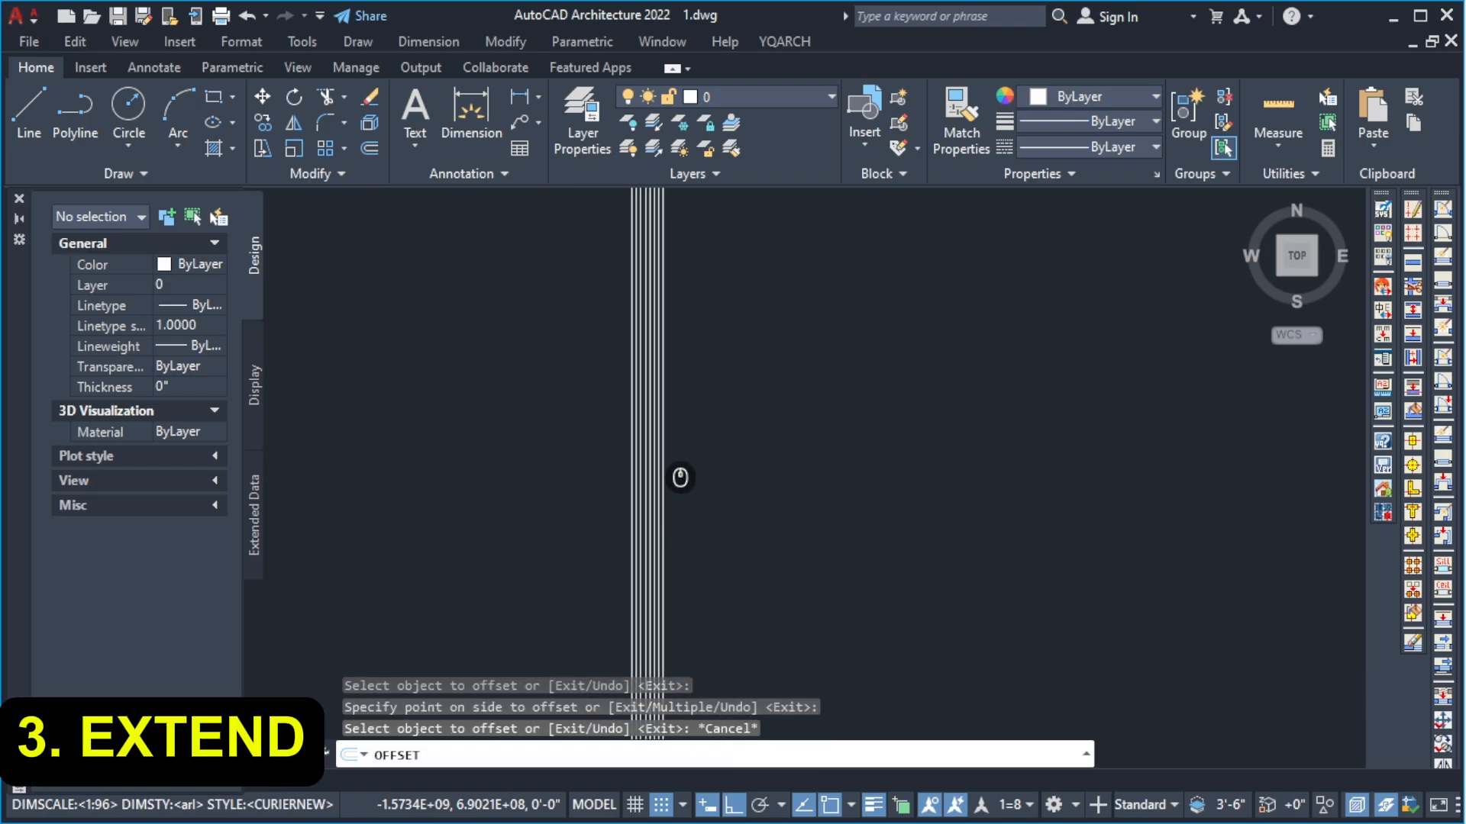
key(Escape)
key(Escape)
key(Escape)
Erase all eight parallel vertical lines from the drawing.
scroll(613, 439, up, 5)
click(857, 362)
click(590, 519)
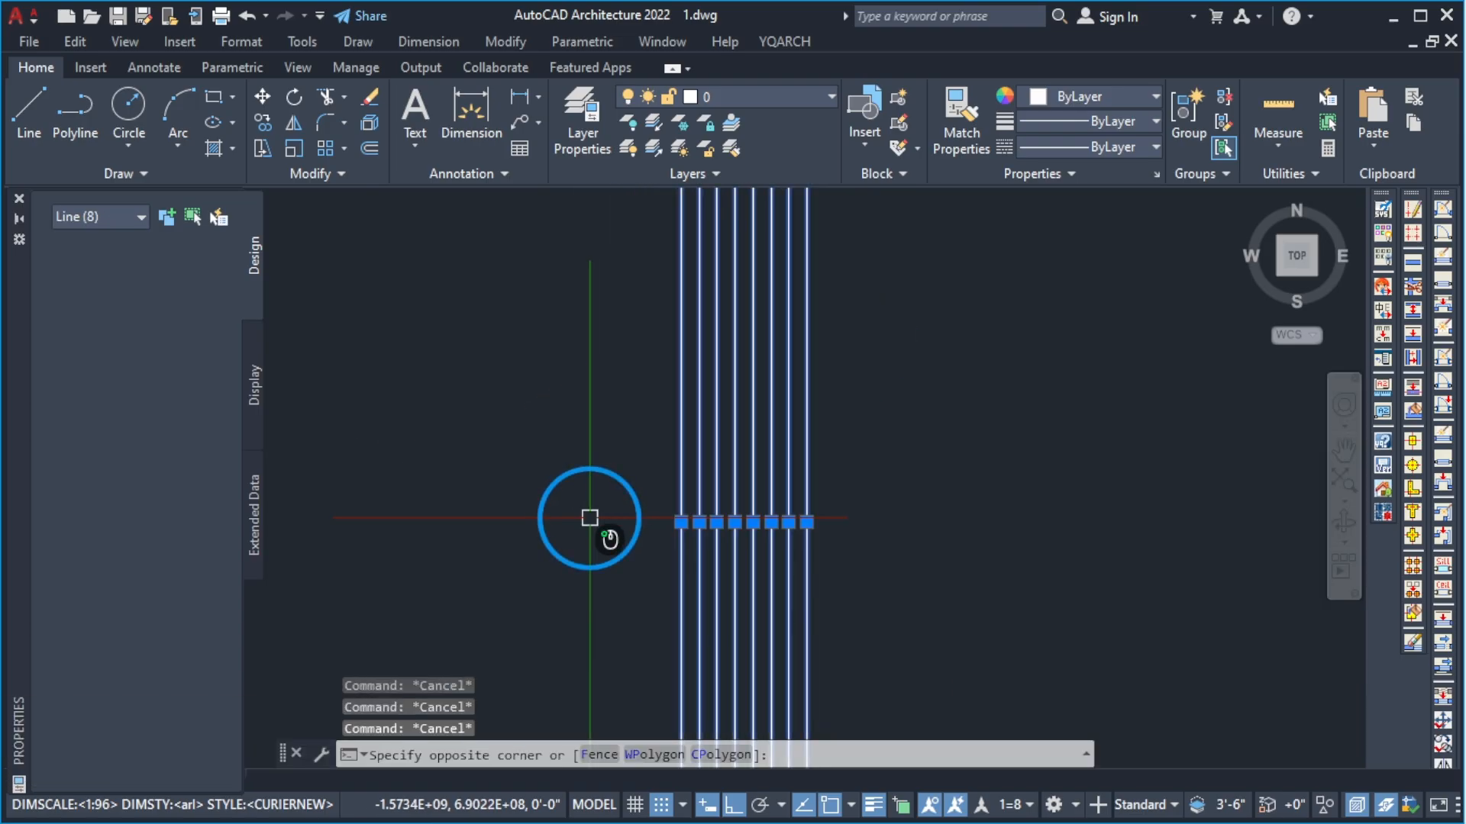
key(Delete)
key(Escape)
key(Escape)
key(Escape)
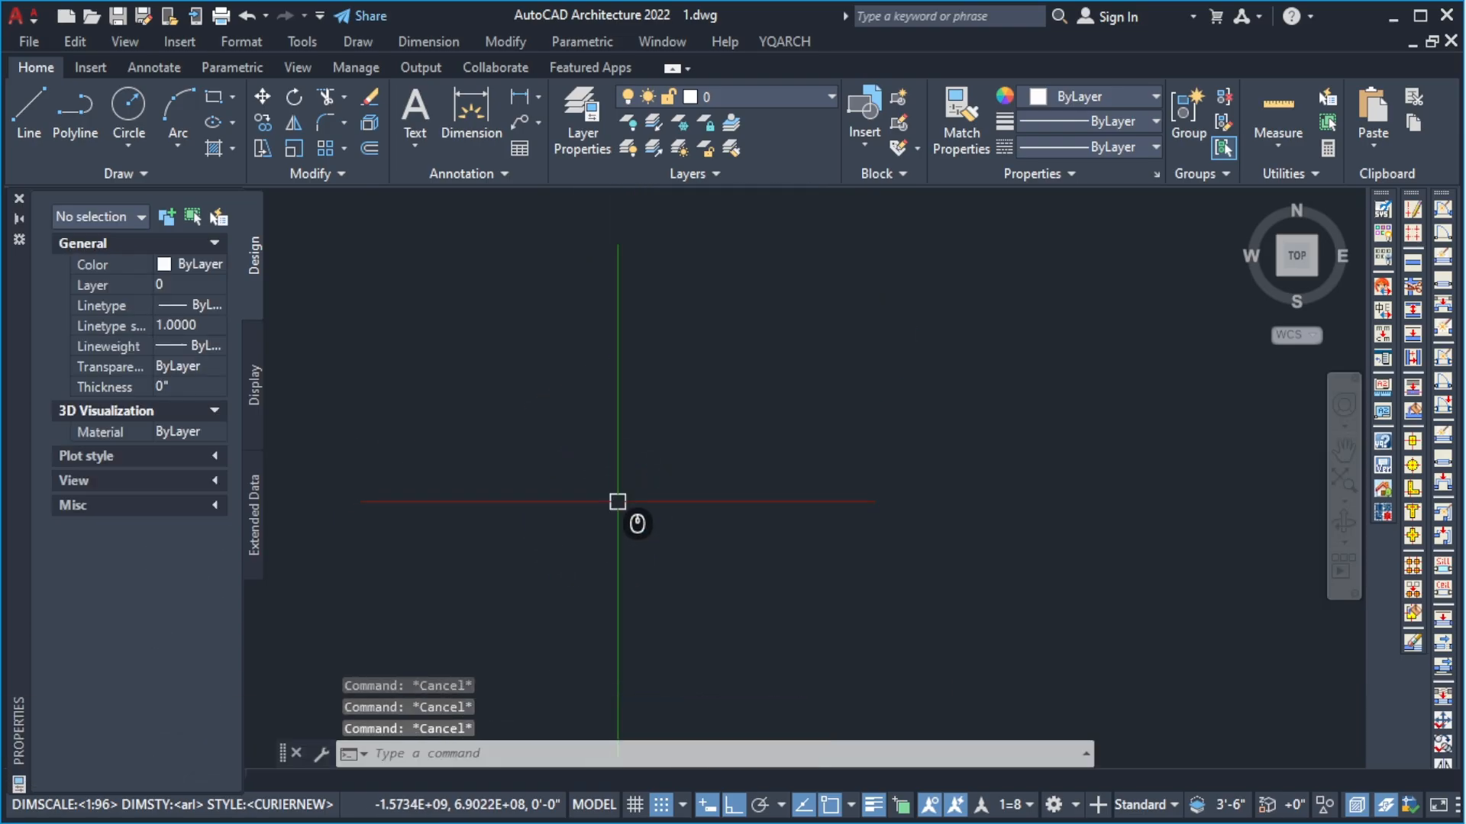
Draw a vertical line about 6'-10 1/2" long downward with Ortho mode on.
text(l)
key(Return)
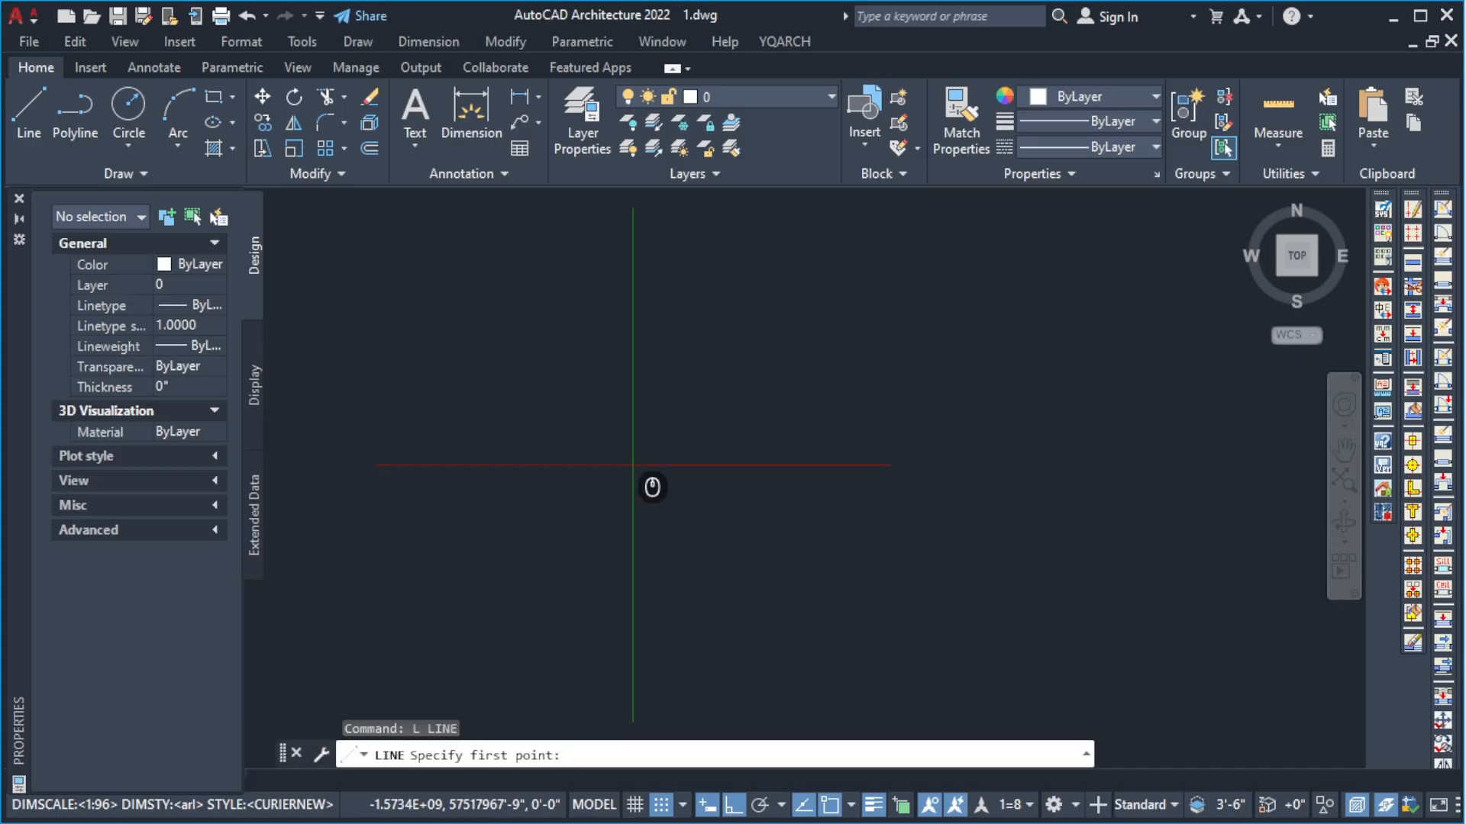
click(627, 408)
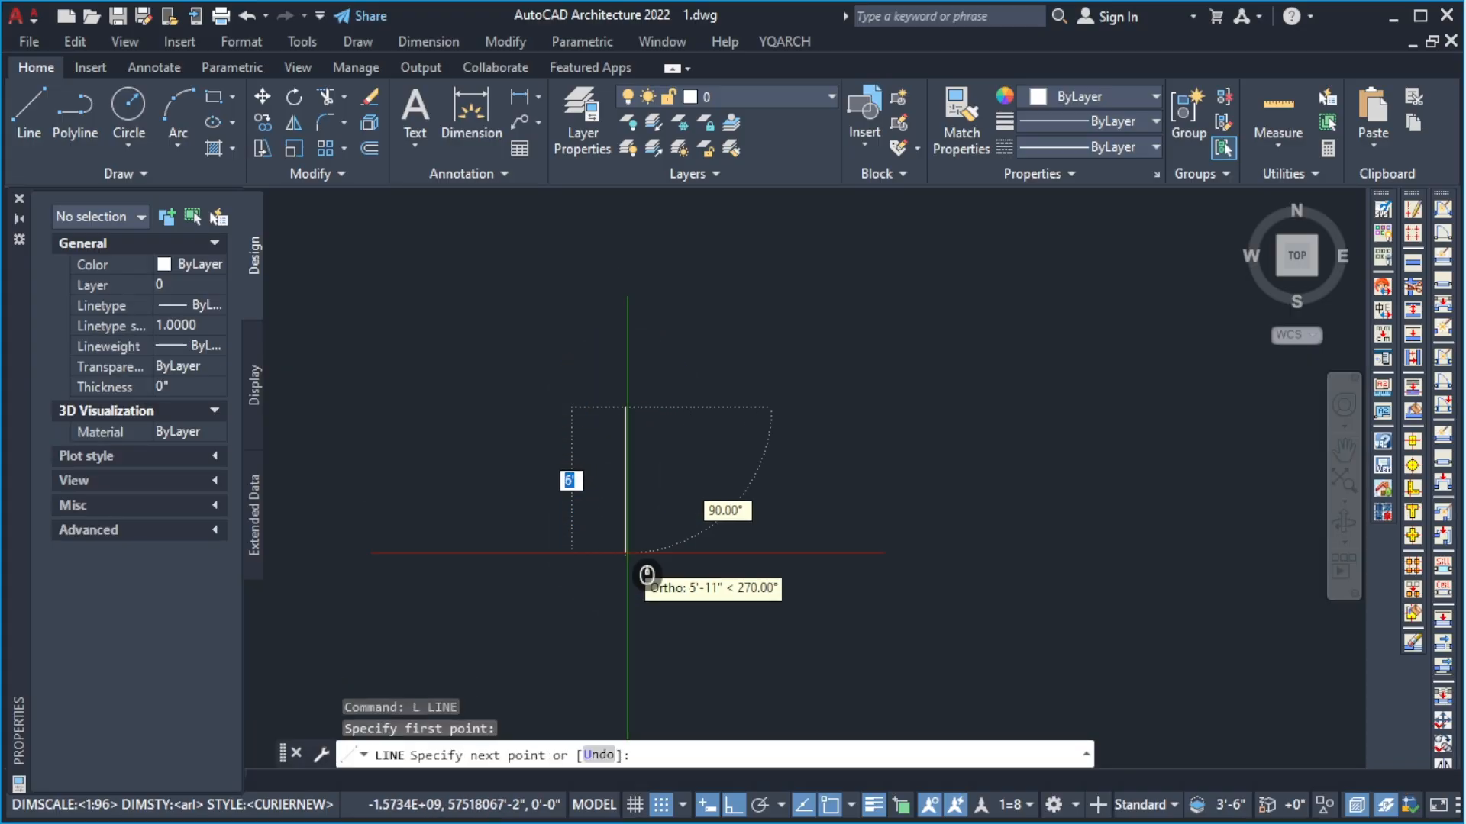
click(627, 574)
scroll(627, 461, up, 2)
key(Escape)
key(Escape)
key(Escape)
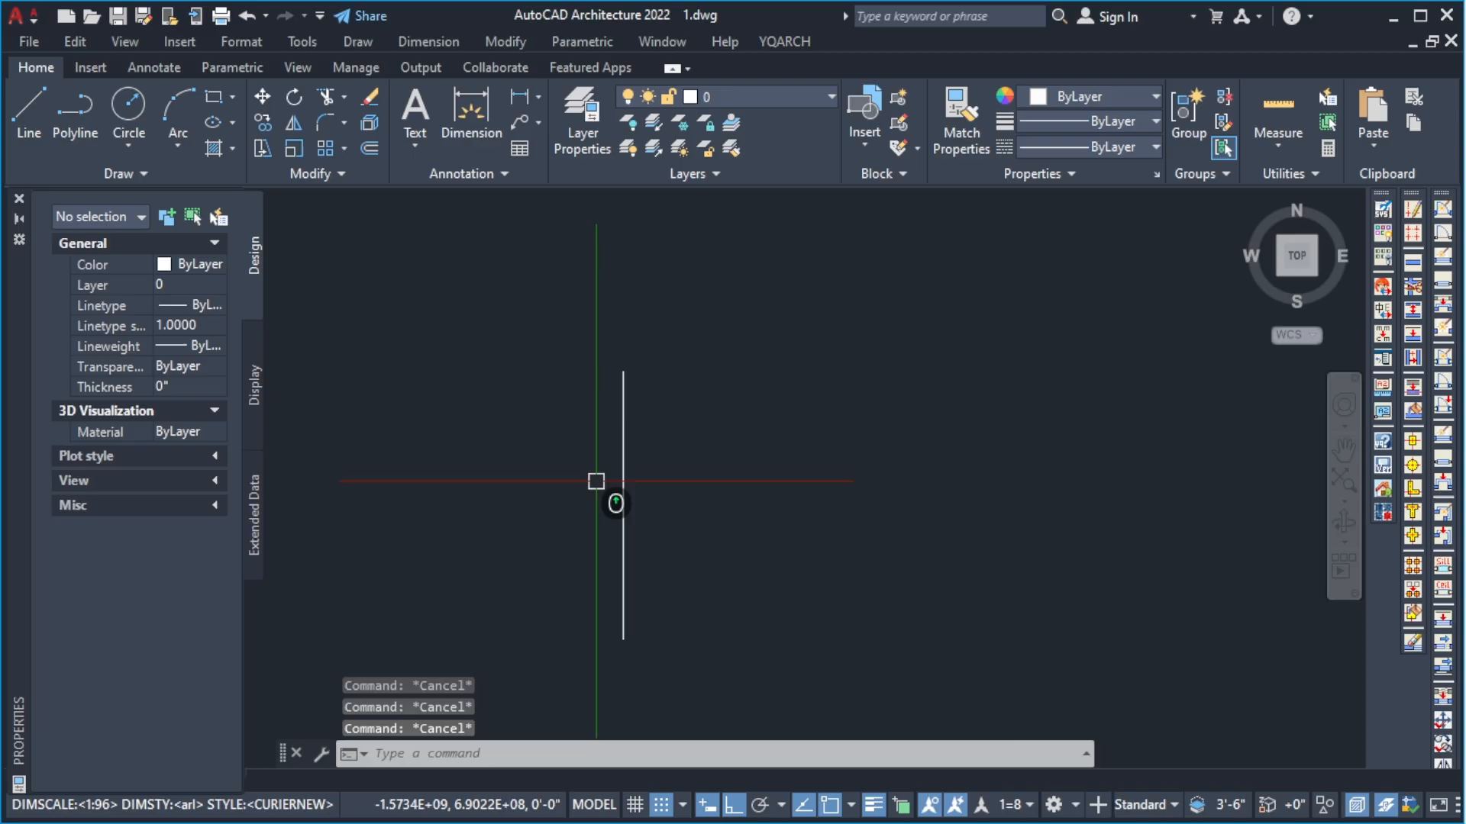
Offset the new vertical line 9" to its right.
text(o)
key(Return)
text(9)
key(Return)
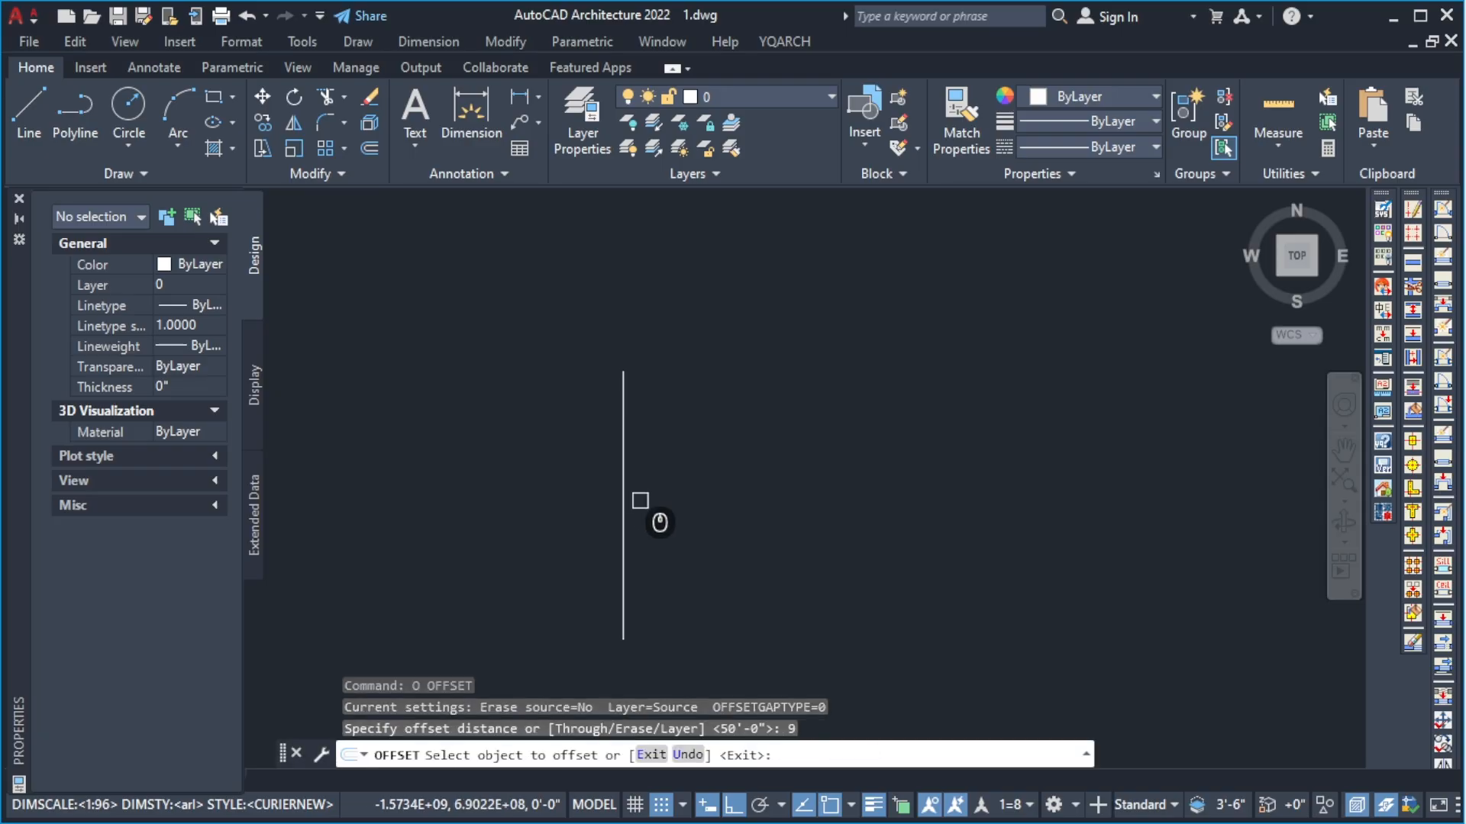
click(631, 497)
click(627, 496)
click(752, 487)
scroll(670, 460, down, 2)
key(Escape)
key(Escape)
key(Escape)
key(Escape)
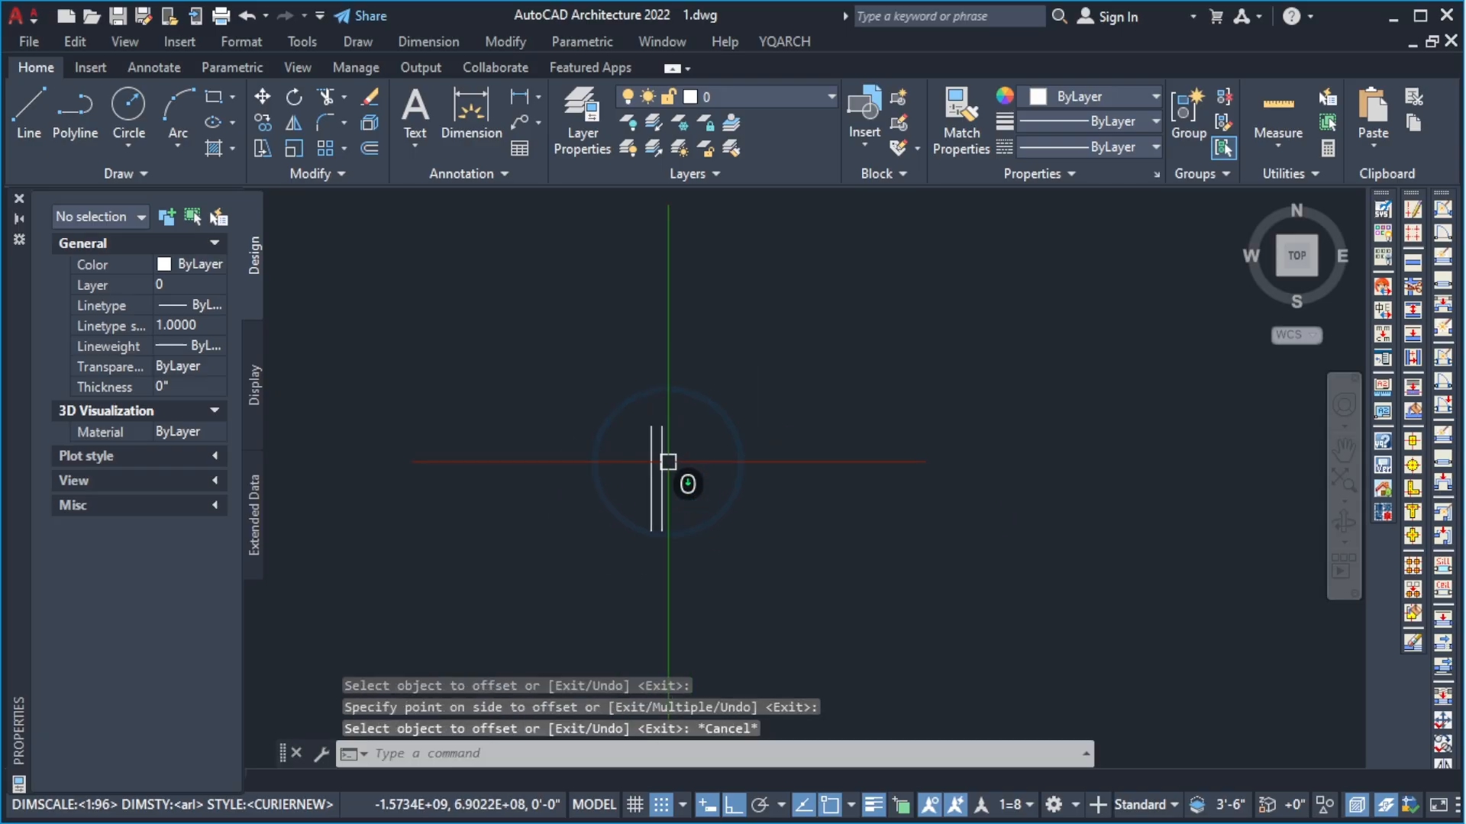
Draw a horizontal line to the right from the top endpoint of the left vertical line, extending well past the right one.
scroll(686, 459, up, 2)
text(l)
key(Return)
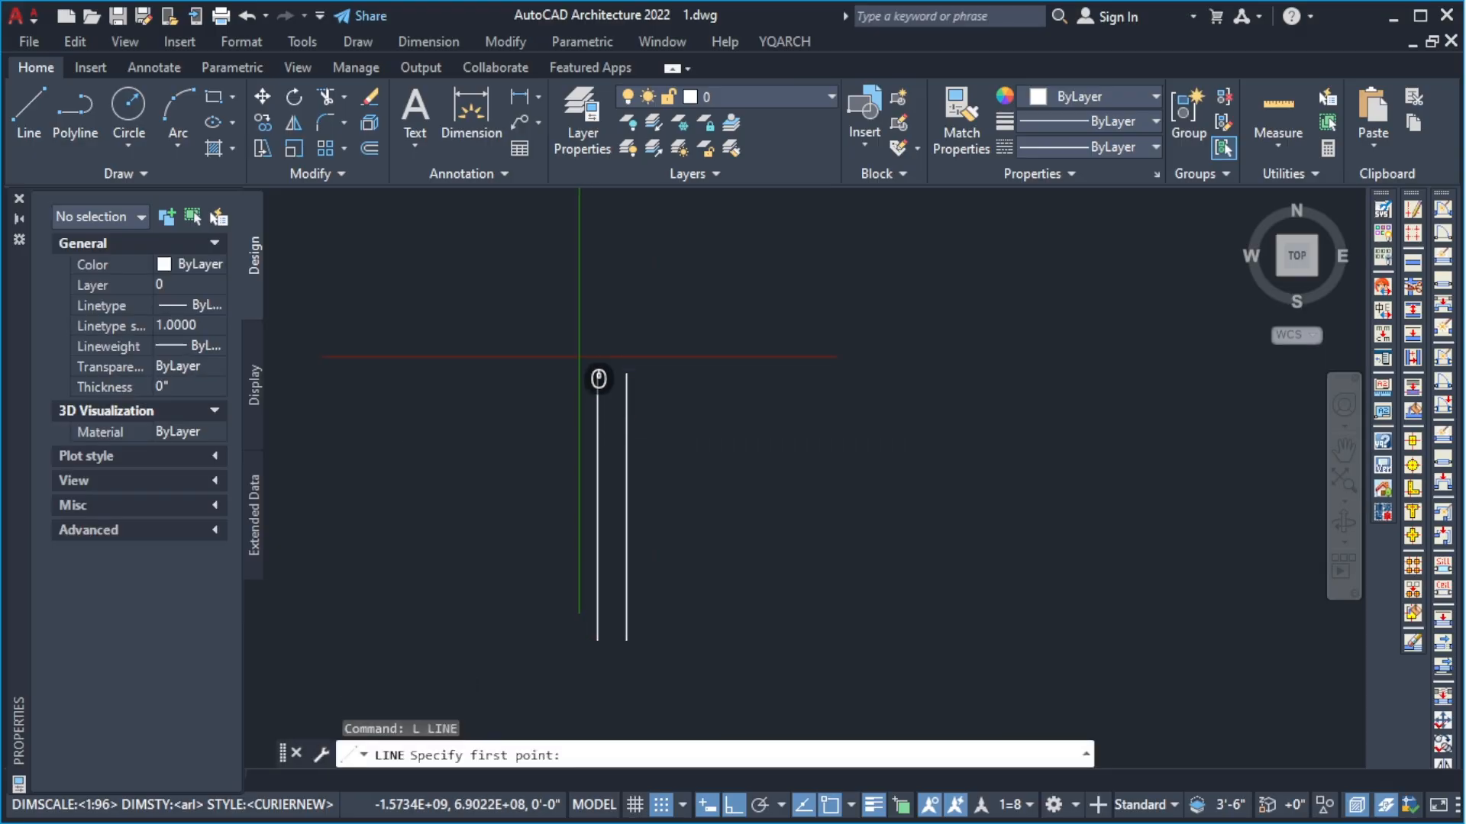
click(598, 375)
click(929, 374)
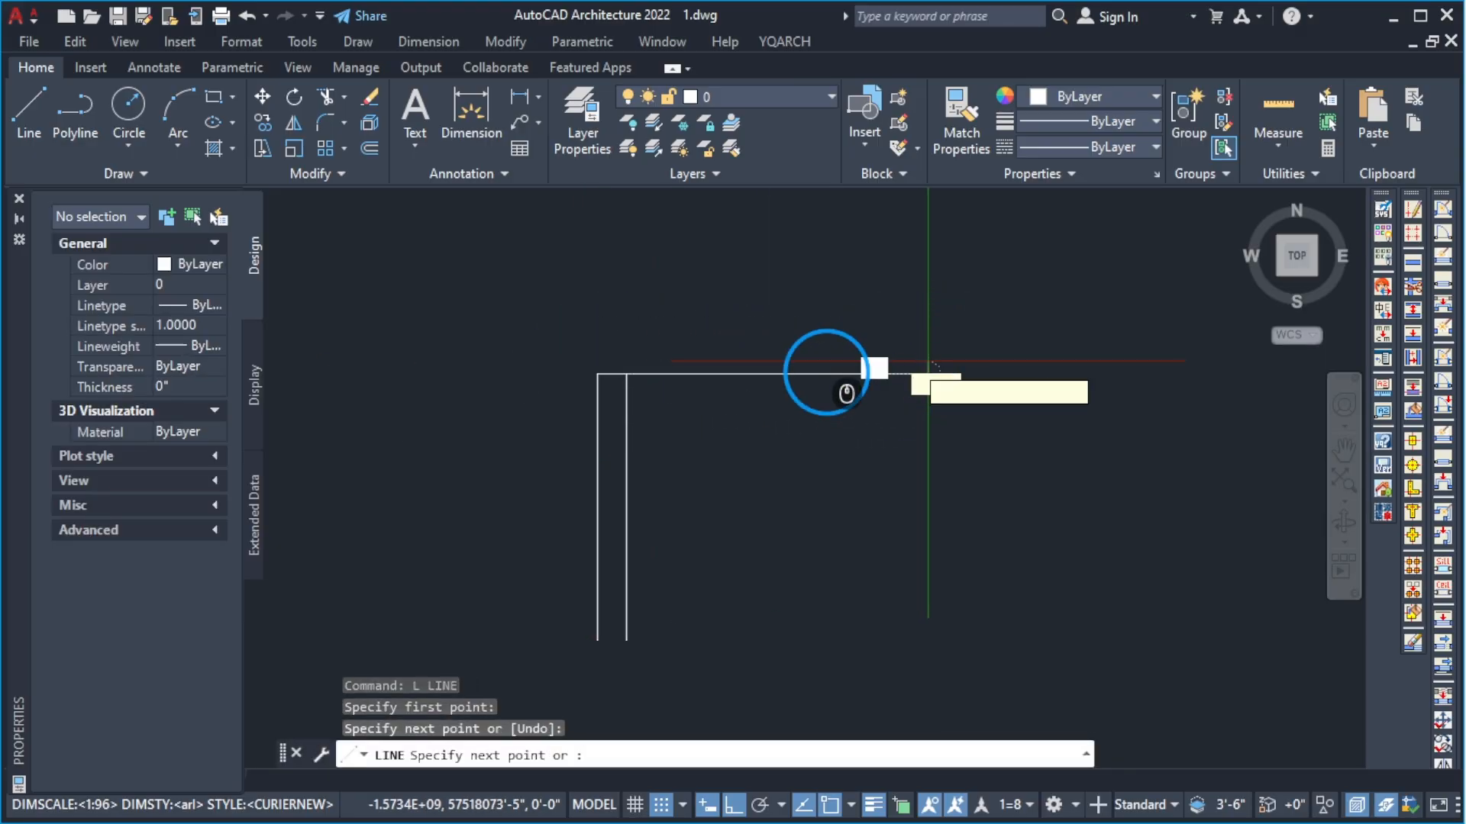
key(Escape)
Offset the horizontal line 9" downward.
text(o)
key(Return)
text(9)
key(Return)
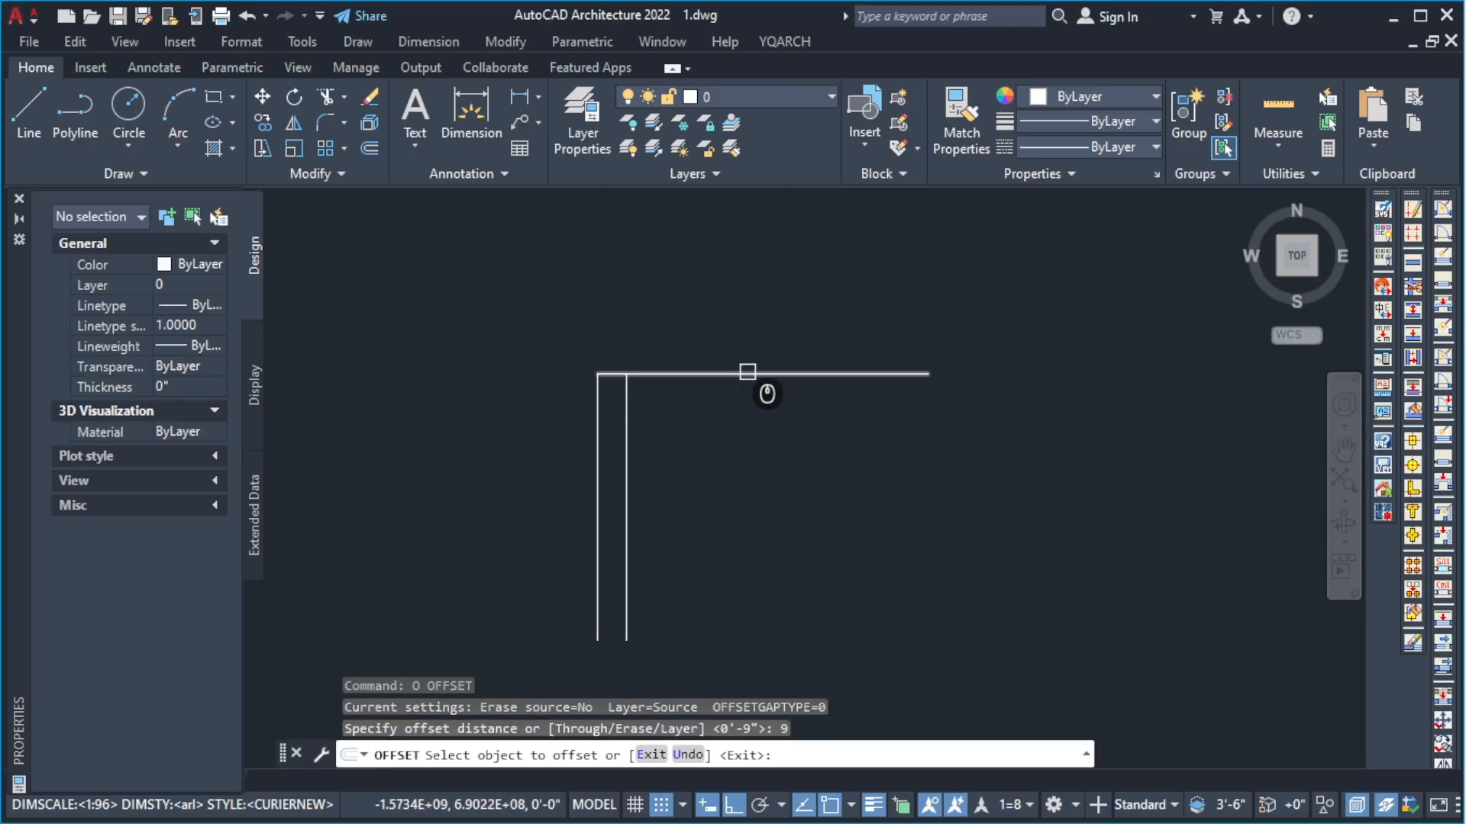
click(747, 372)
click(747, 469)
key(Escape)
scroll(648, 420, down, 5)
scroll(637, 434, up, 5)
key(Escape)
key(Escape)
key(Escape)
Stretch the top ends of both vertical lines down below the horizontal pair, leaving the right one about 4'-11 1/2" long.
click(645, 425)
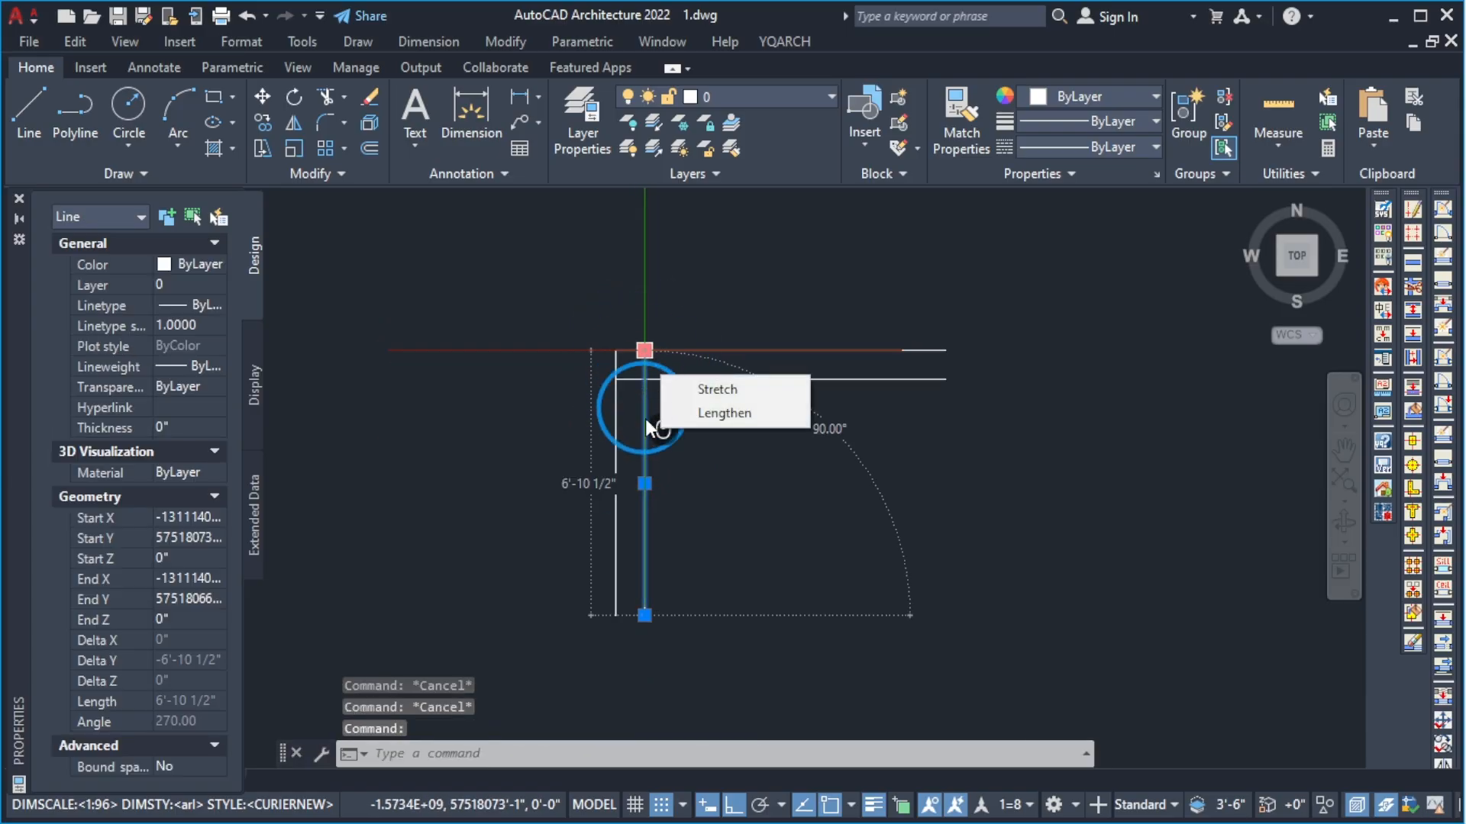
click(644, 350)
click(644, 424)
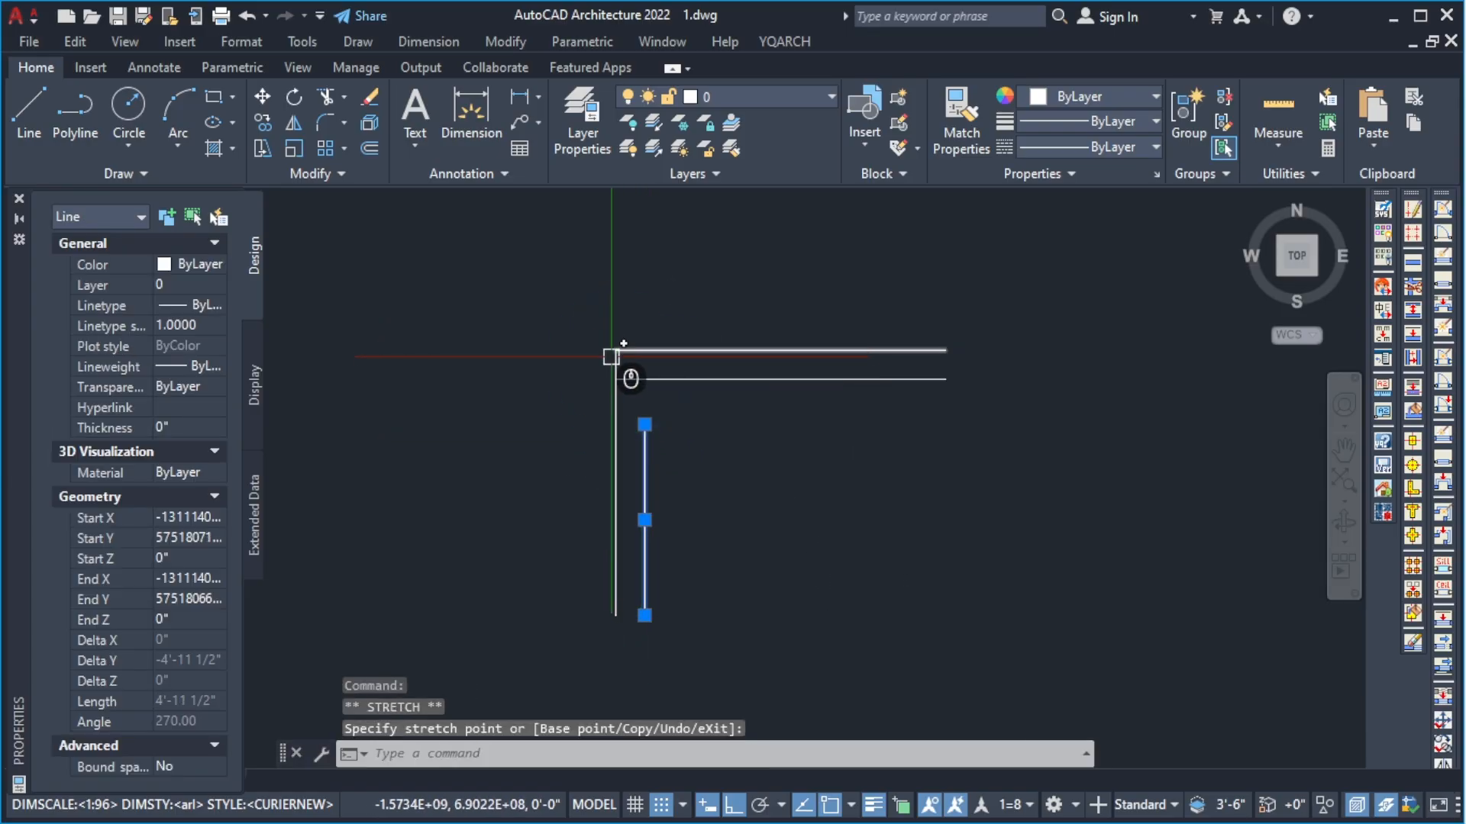
click(615, 356)
click(615, 351)
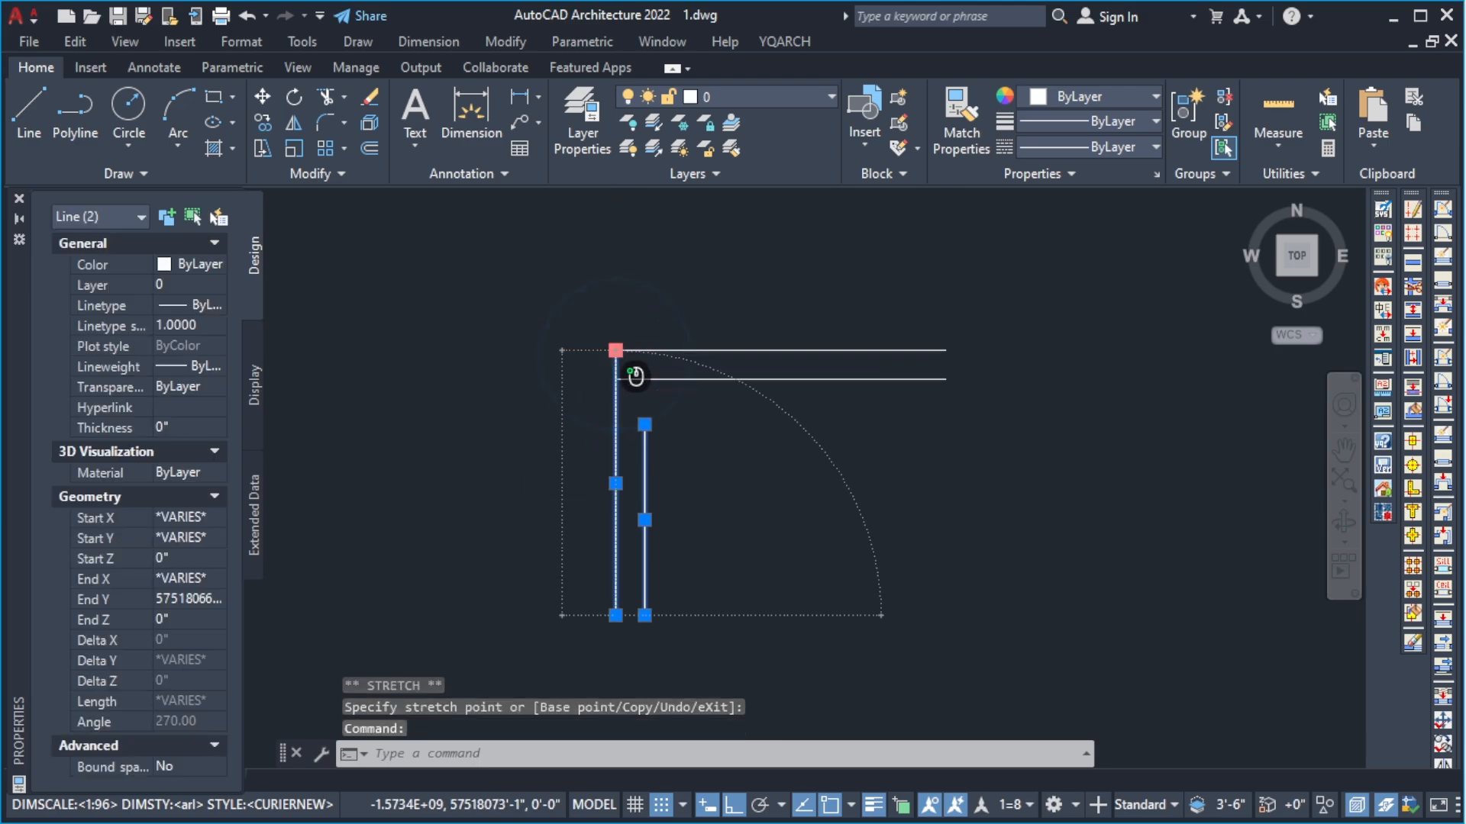
click(640, 447)
key(Escape)
key(Escape)
key(Escape)
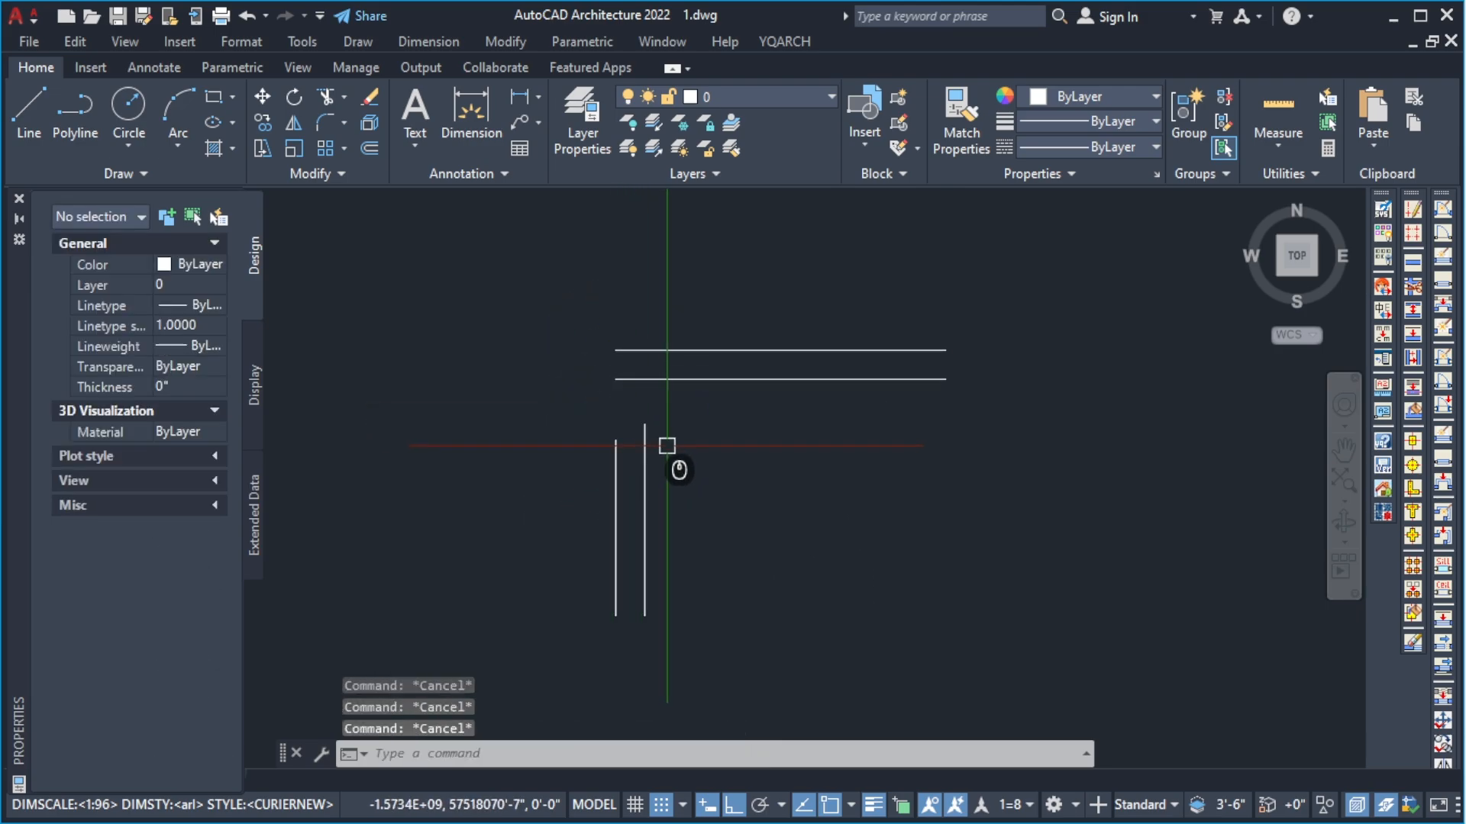
click(669, 448)
click(565, 522)
key(Escape)
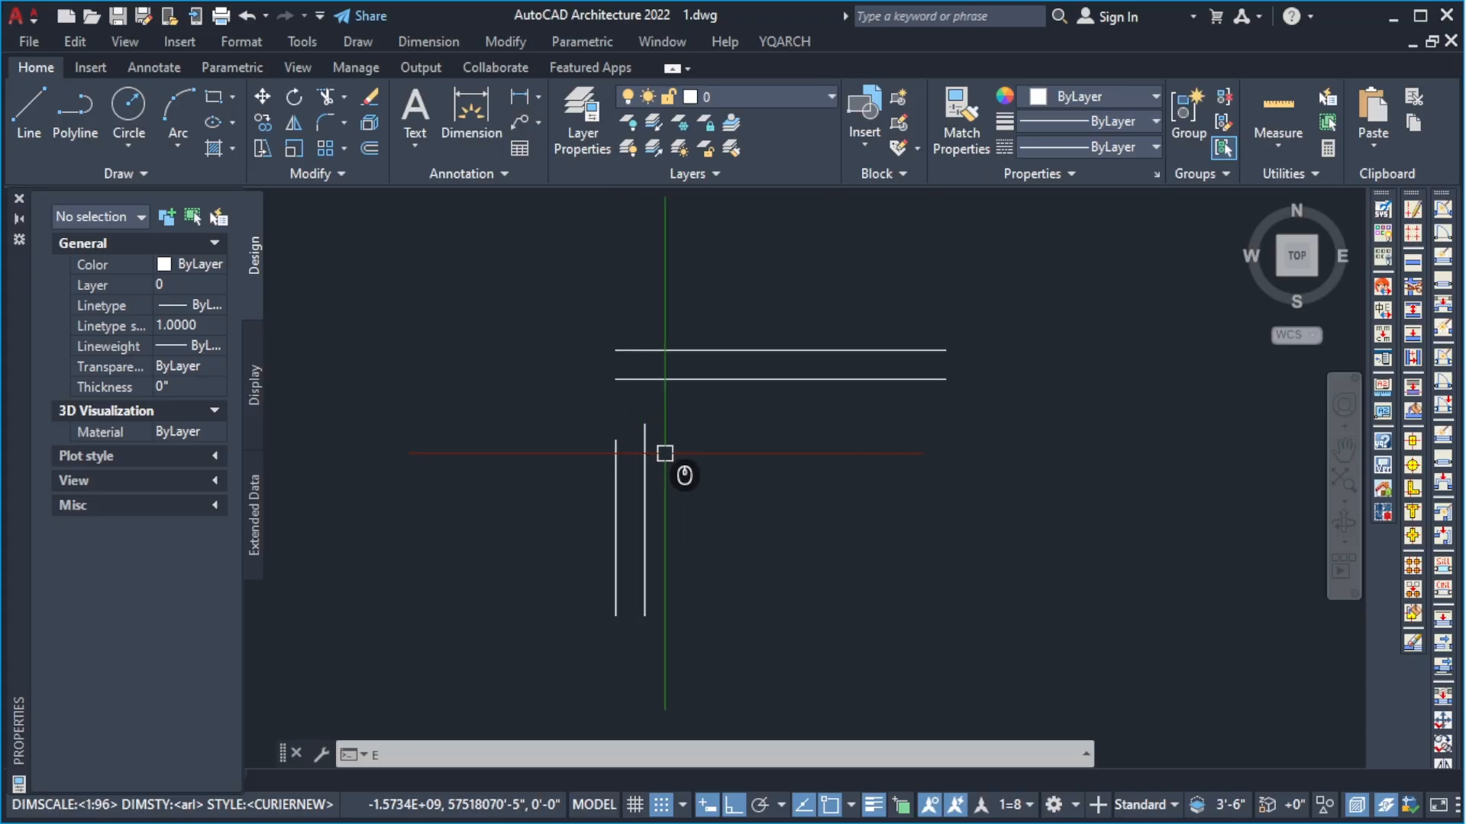
Extend the right vertical line to the lower horizontal line and the left vertical line to the upper horizontal line.
text(X)
key(Return)
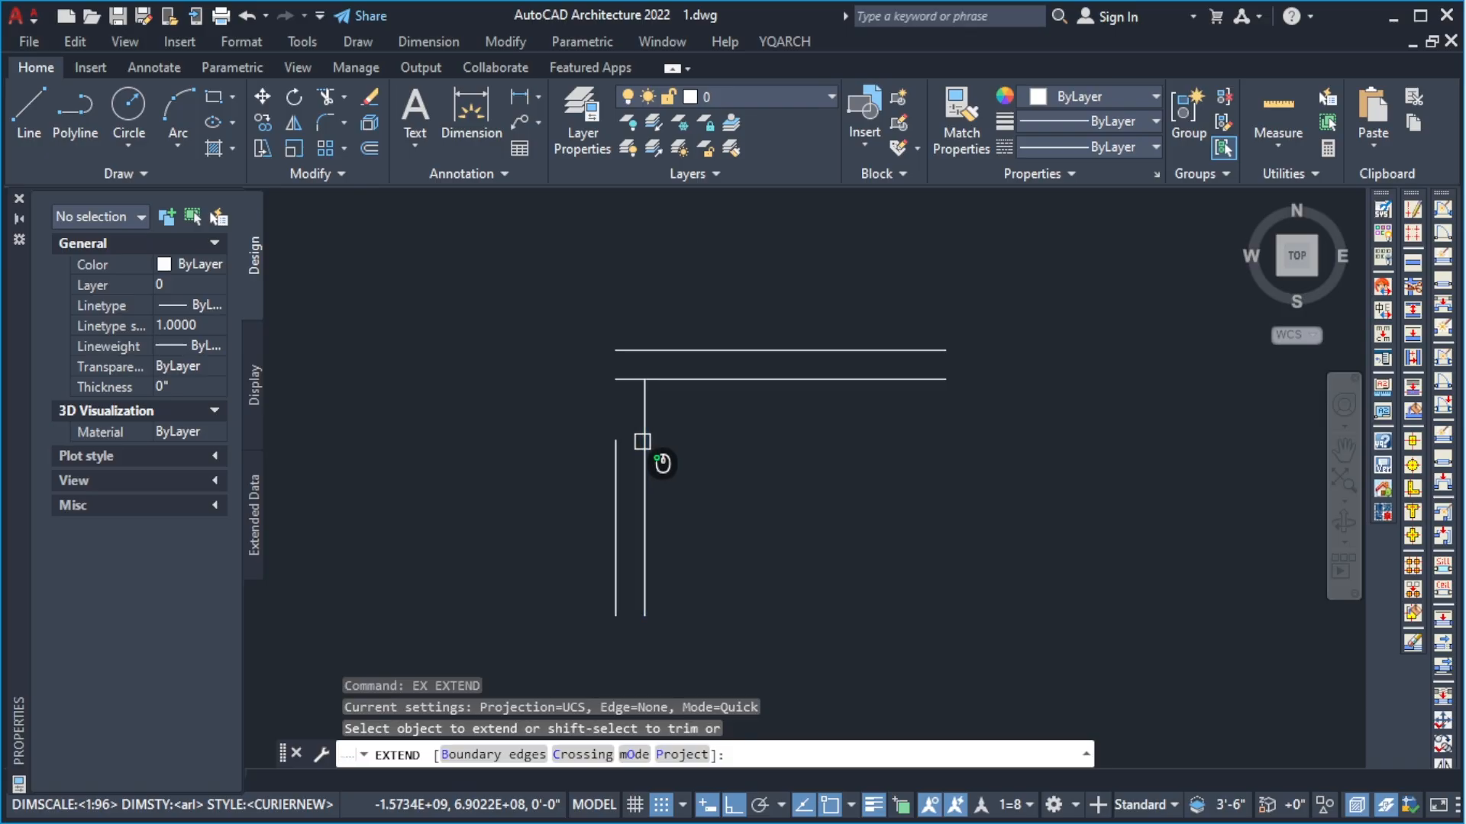
click(642, 441)
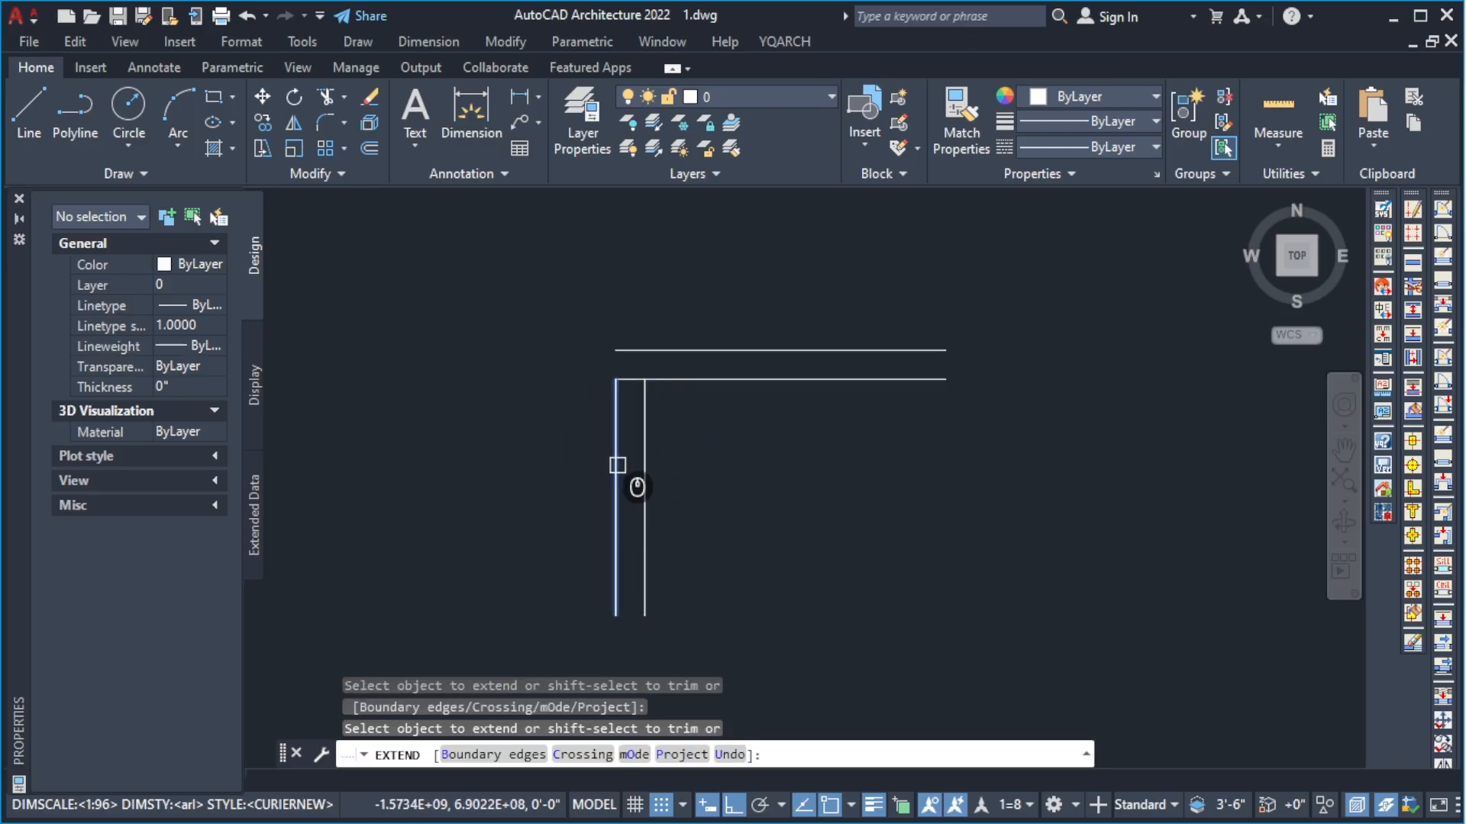
click(617, 460)
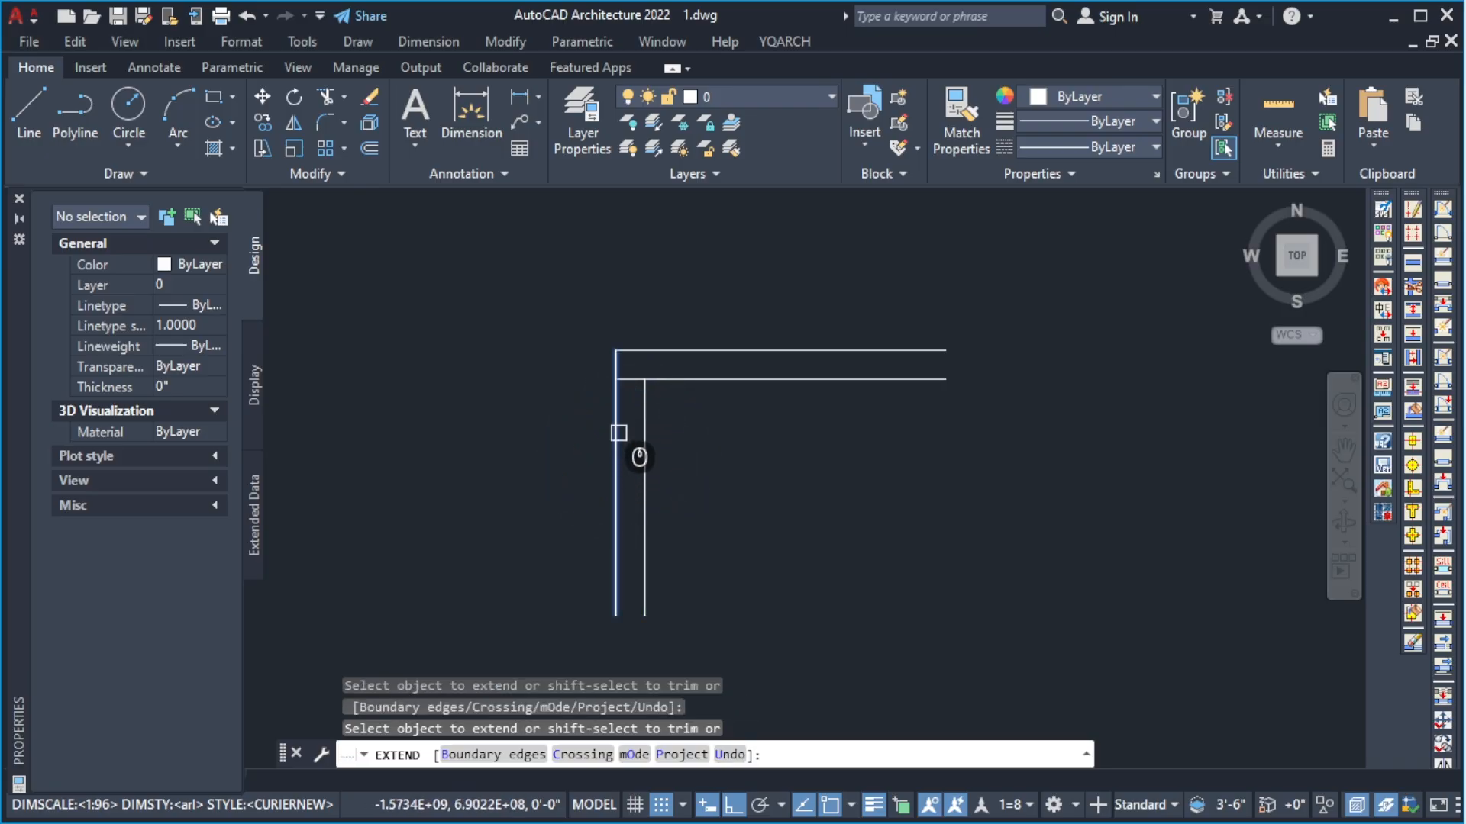
click(613, 422)
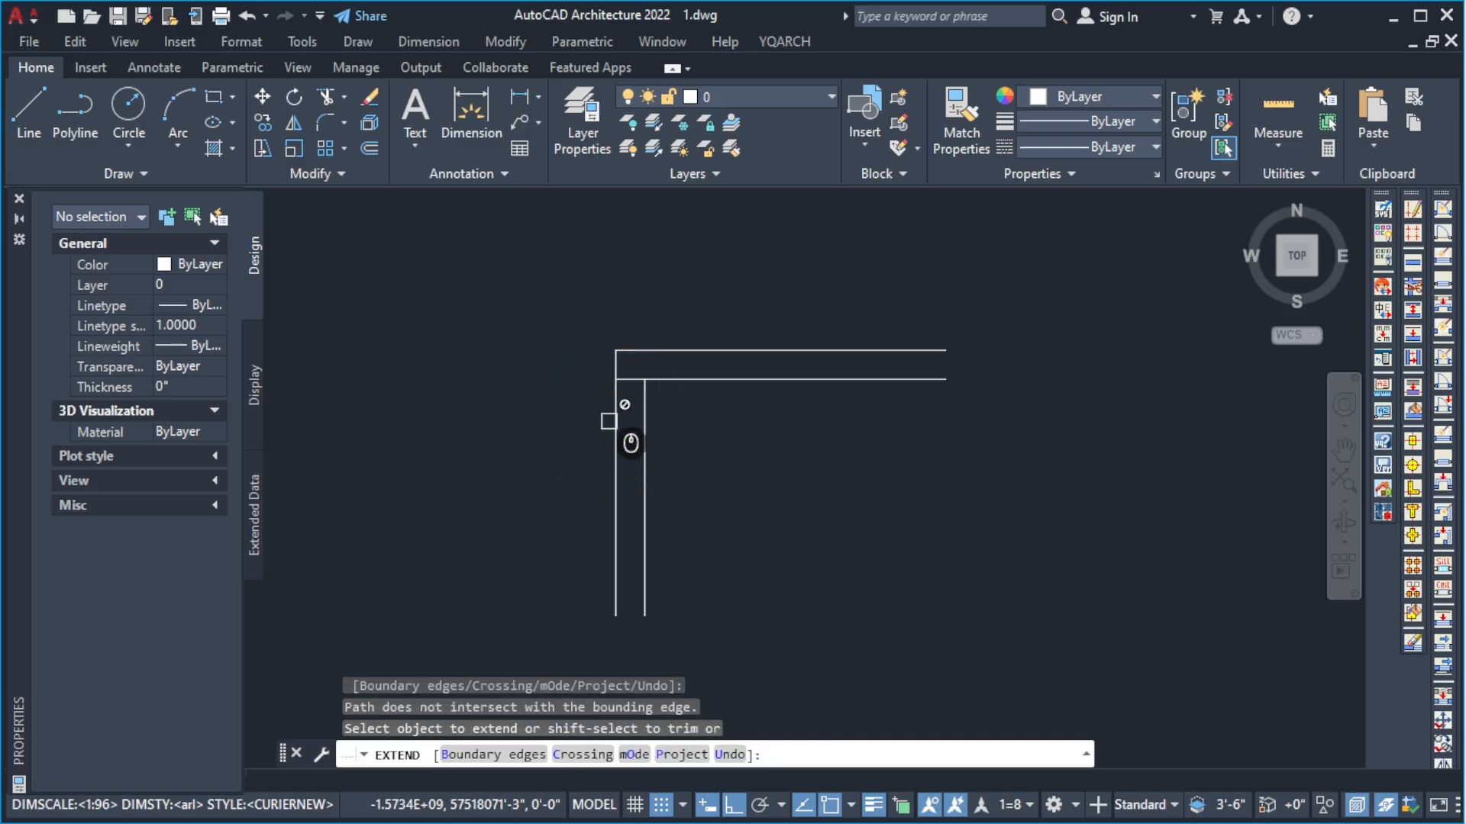
click(608, 428)
click(619, 429)
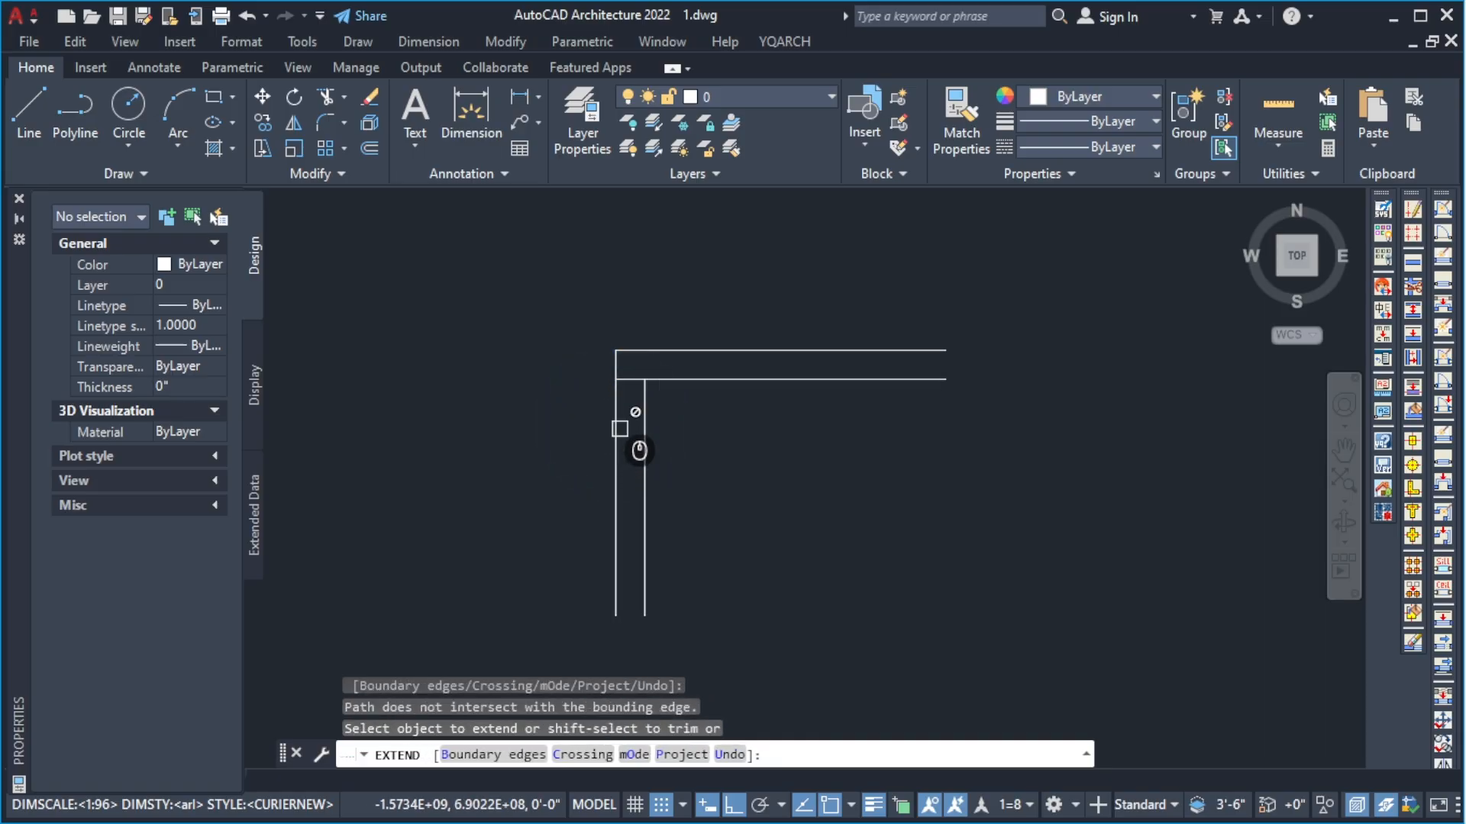
key(Escape)
key(Escape)
key(Escape)
key(Escape)
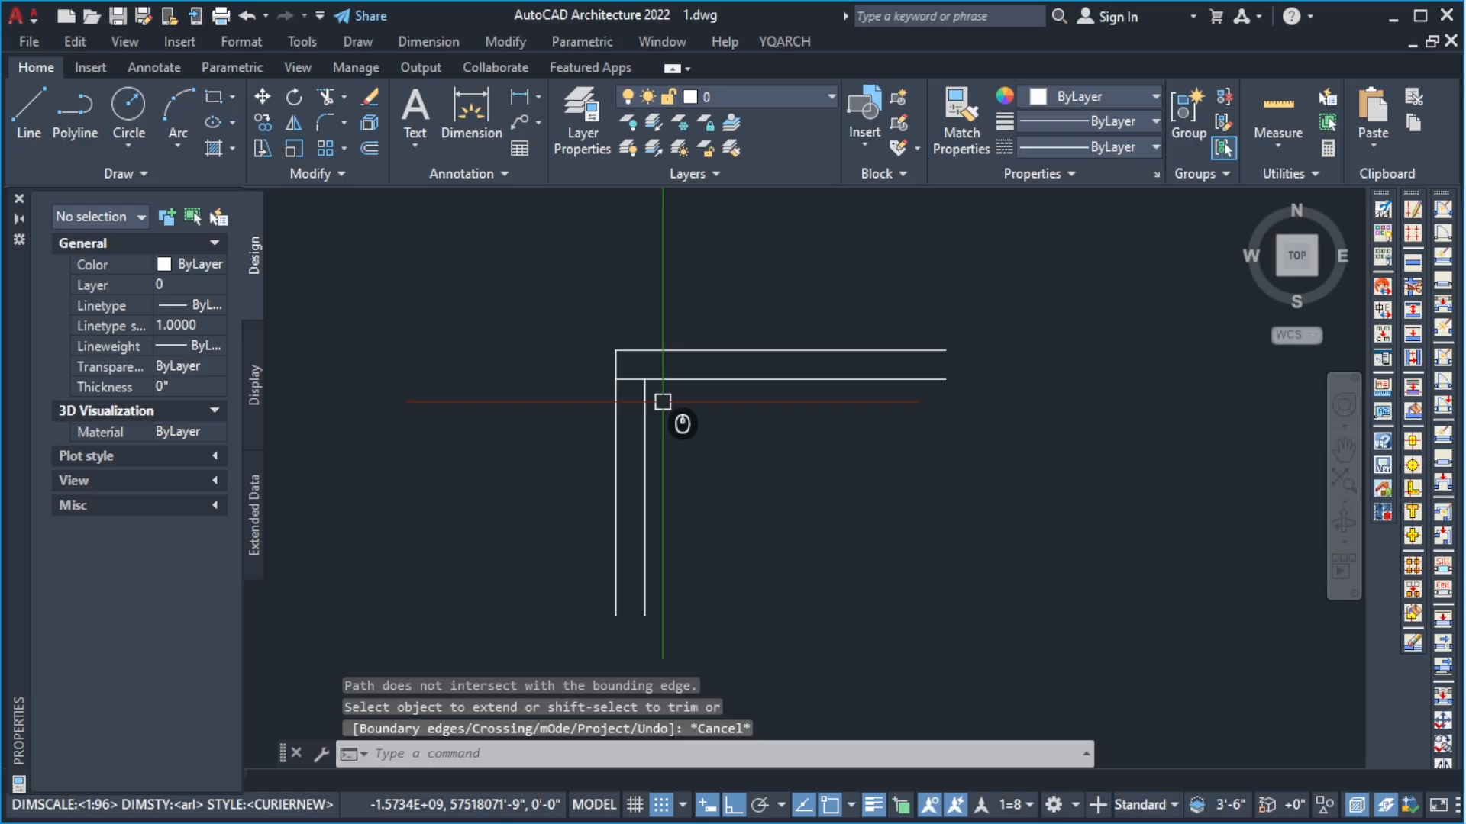
Undo the extension of both vertical lines and redo the grip stretch that was undone in excess.
key(ctrl+z)
key(ctrl+z)
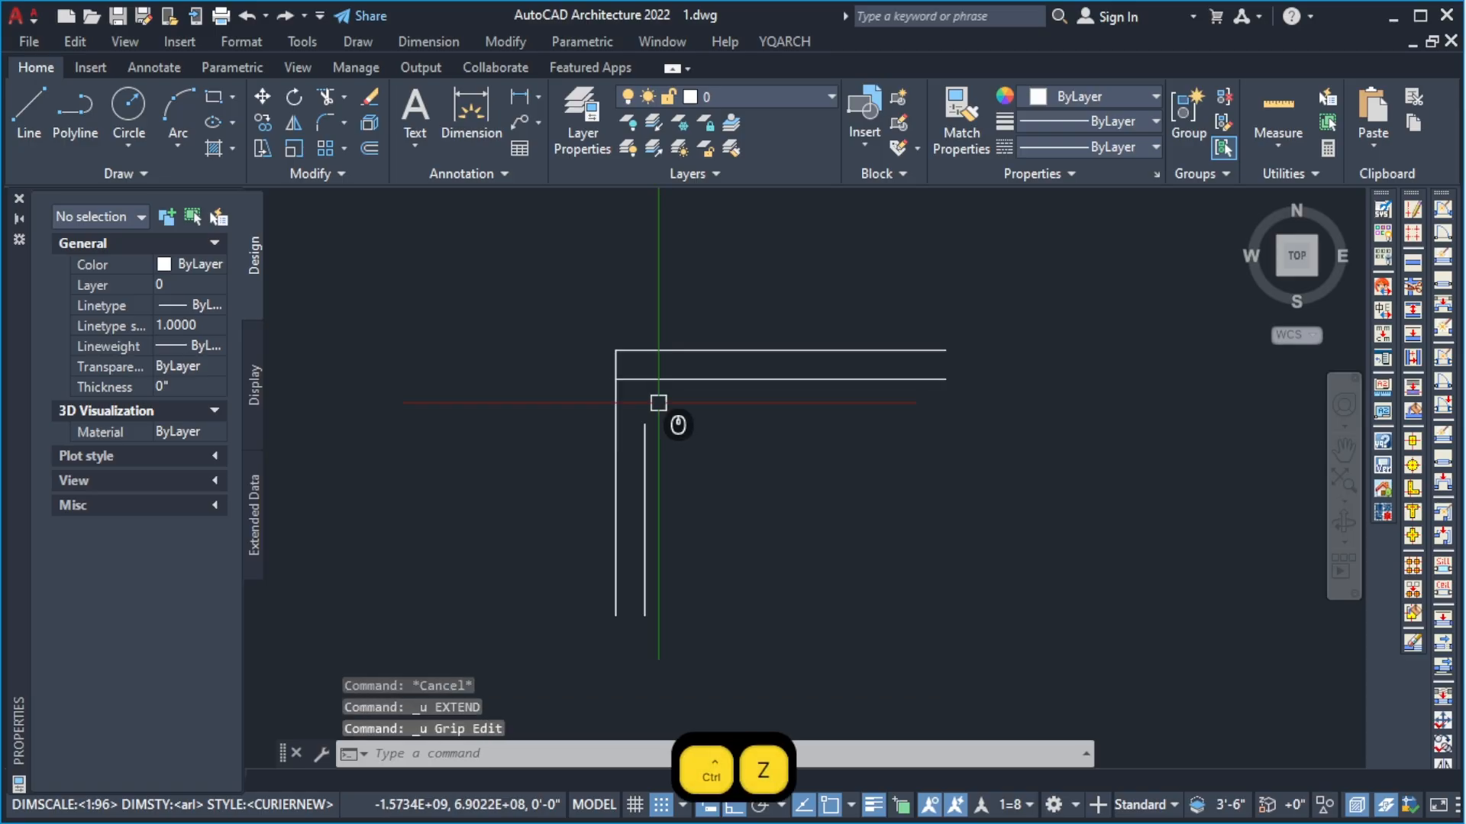
key(ctrl+z)
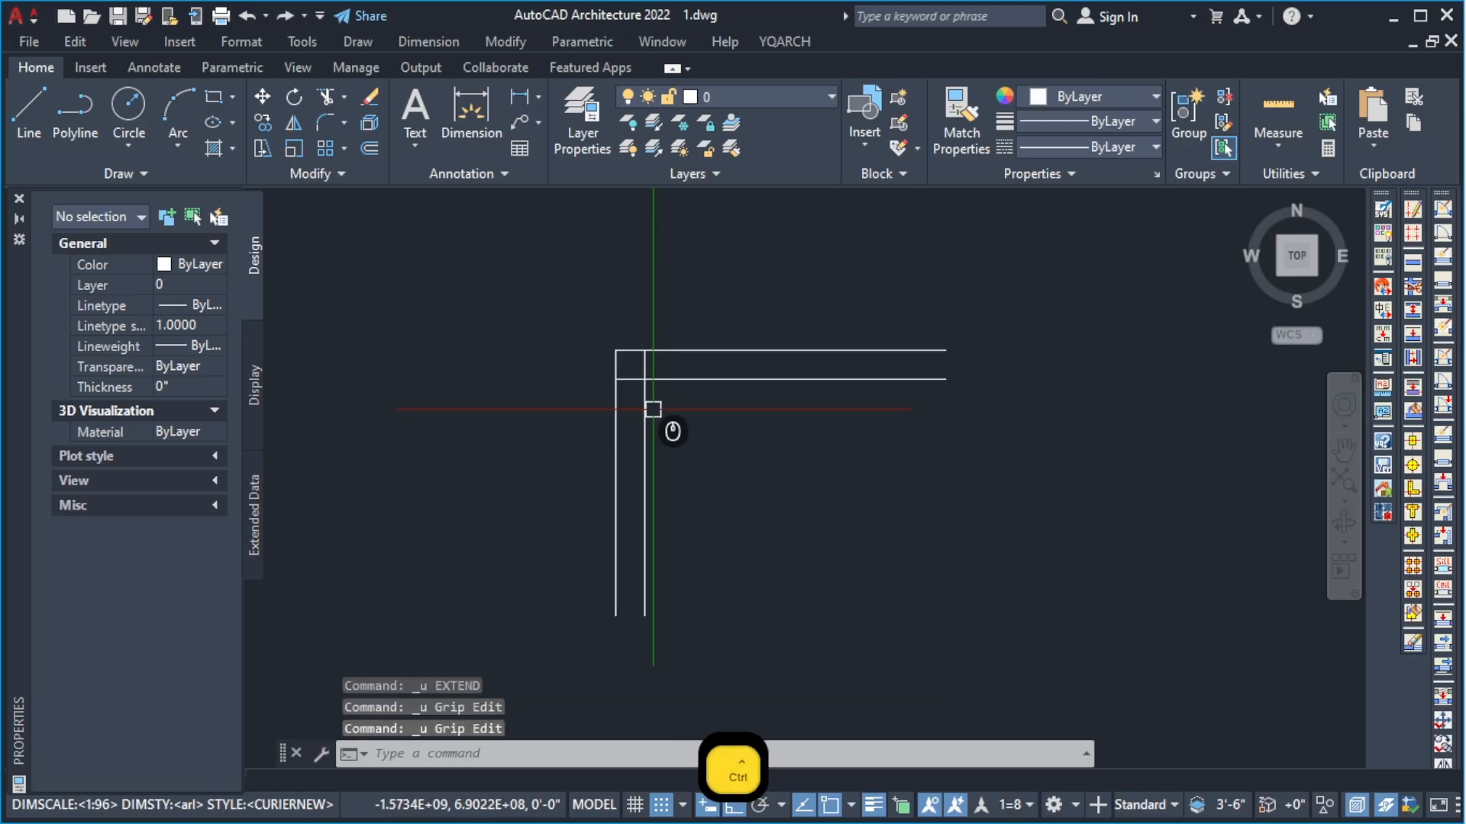
key(ctrl+y)
scroll(672, 432, down, 3)
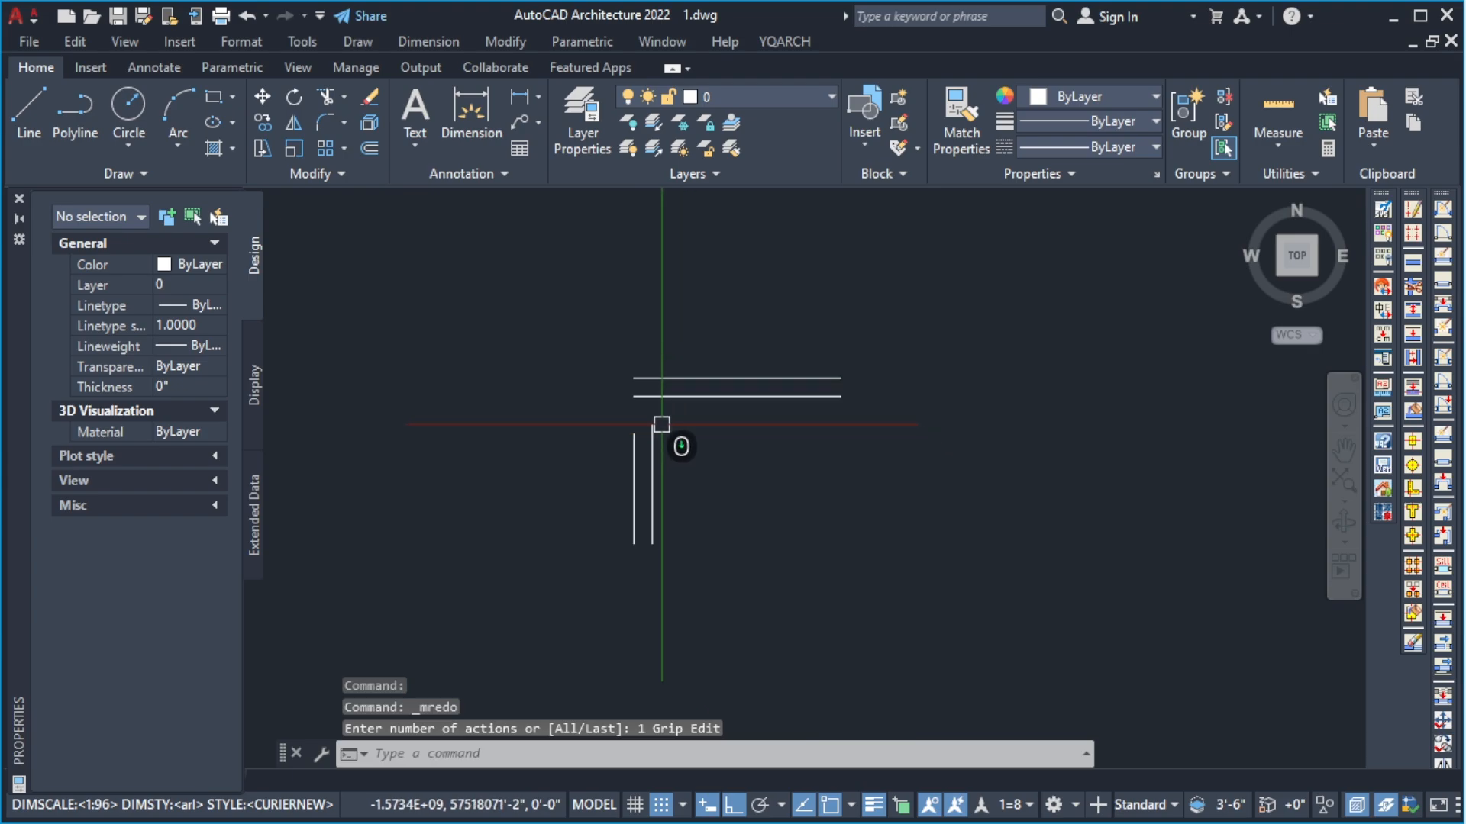
scroll(672, 443, up, 2)
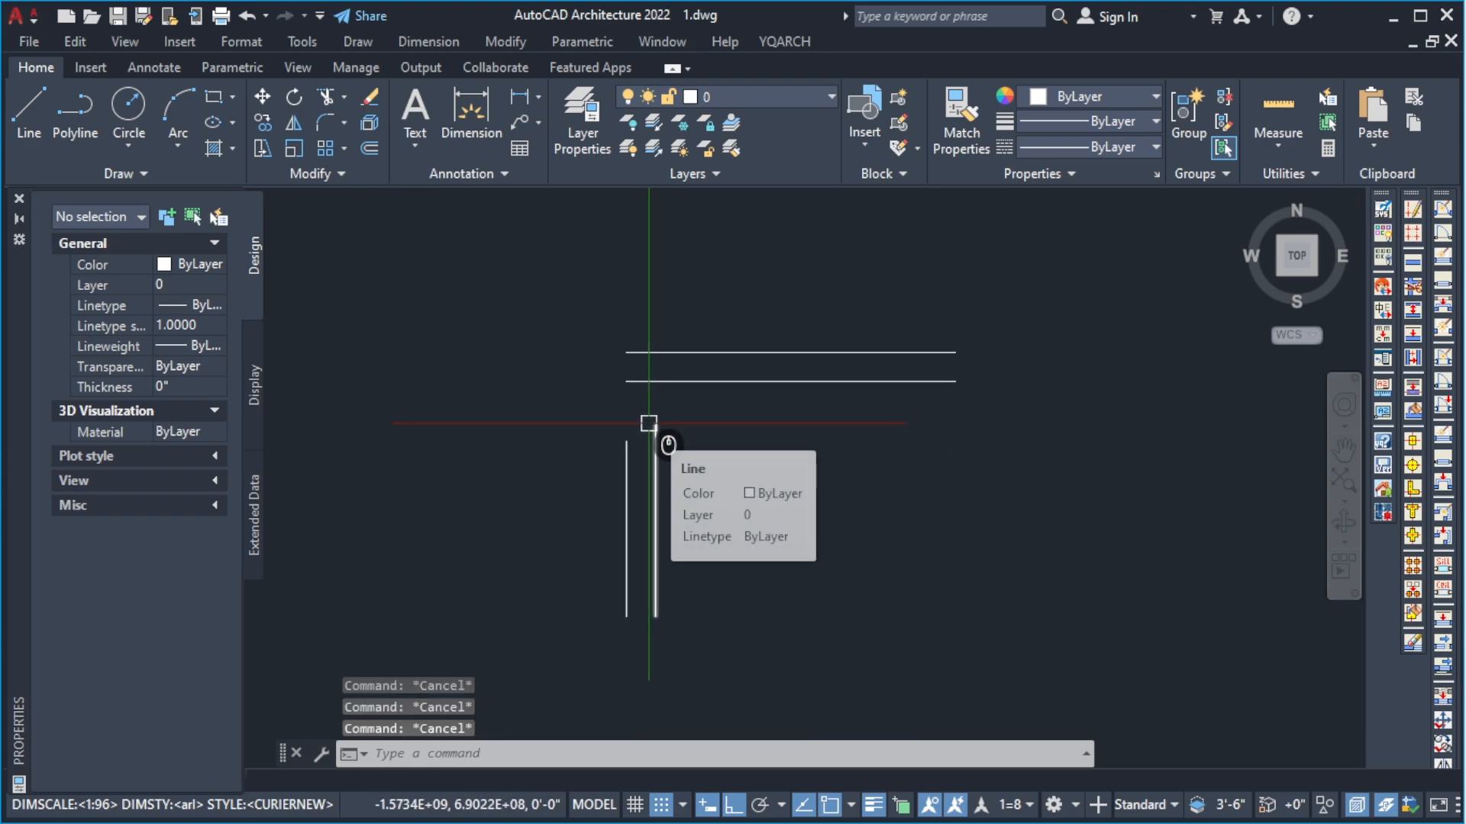
Fillet the right vertical line with the lower horizontal line and the left vertical line with the upper one, forming square corners.
text(f)
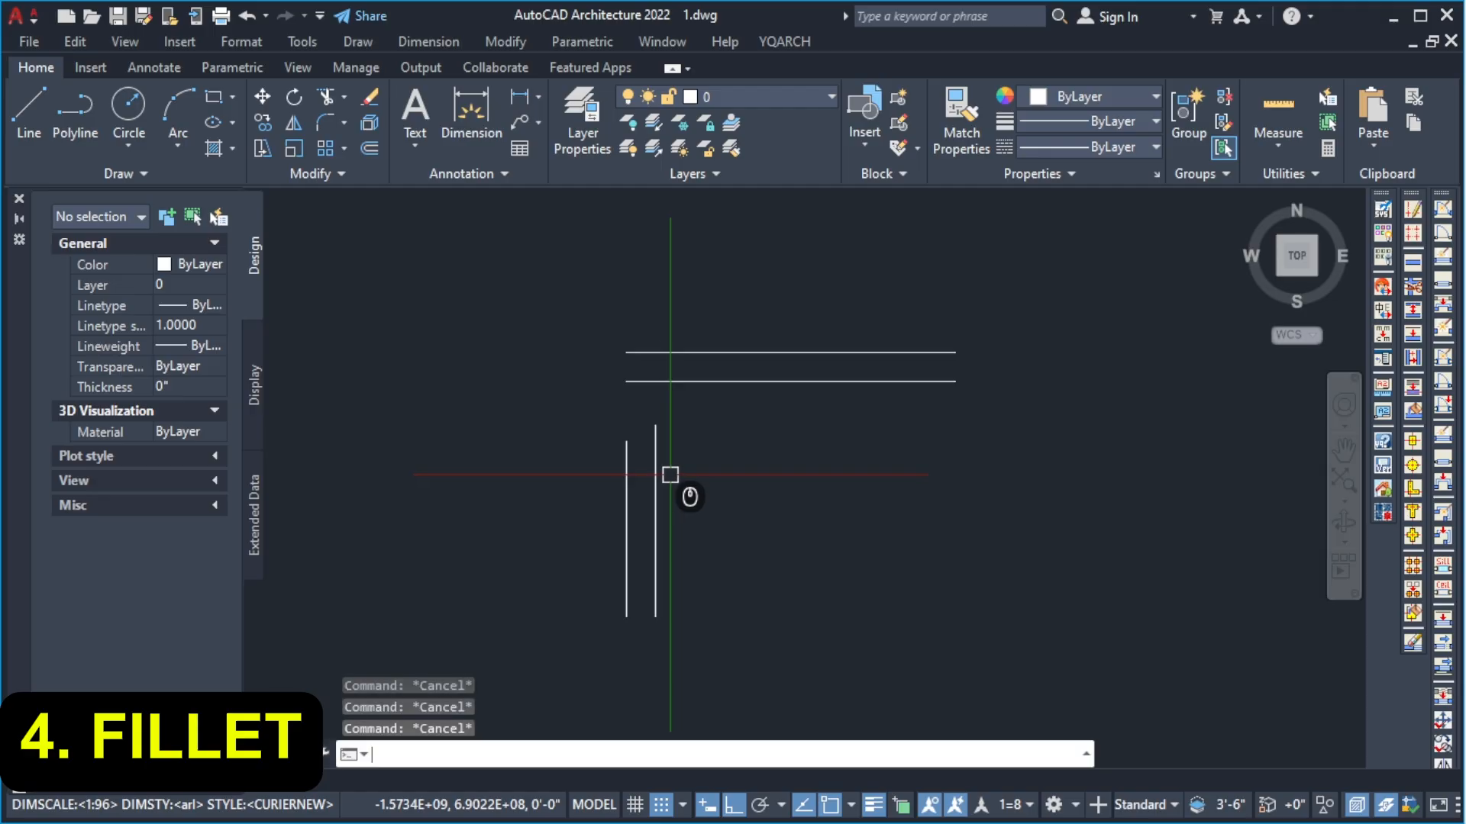
key(Return)
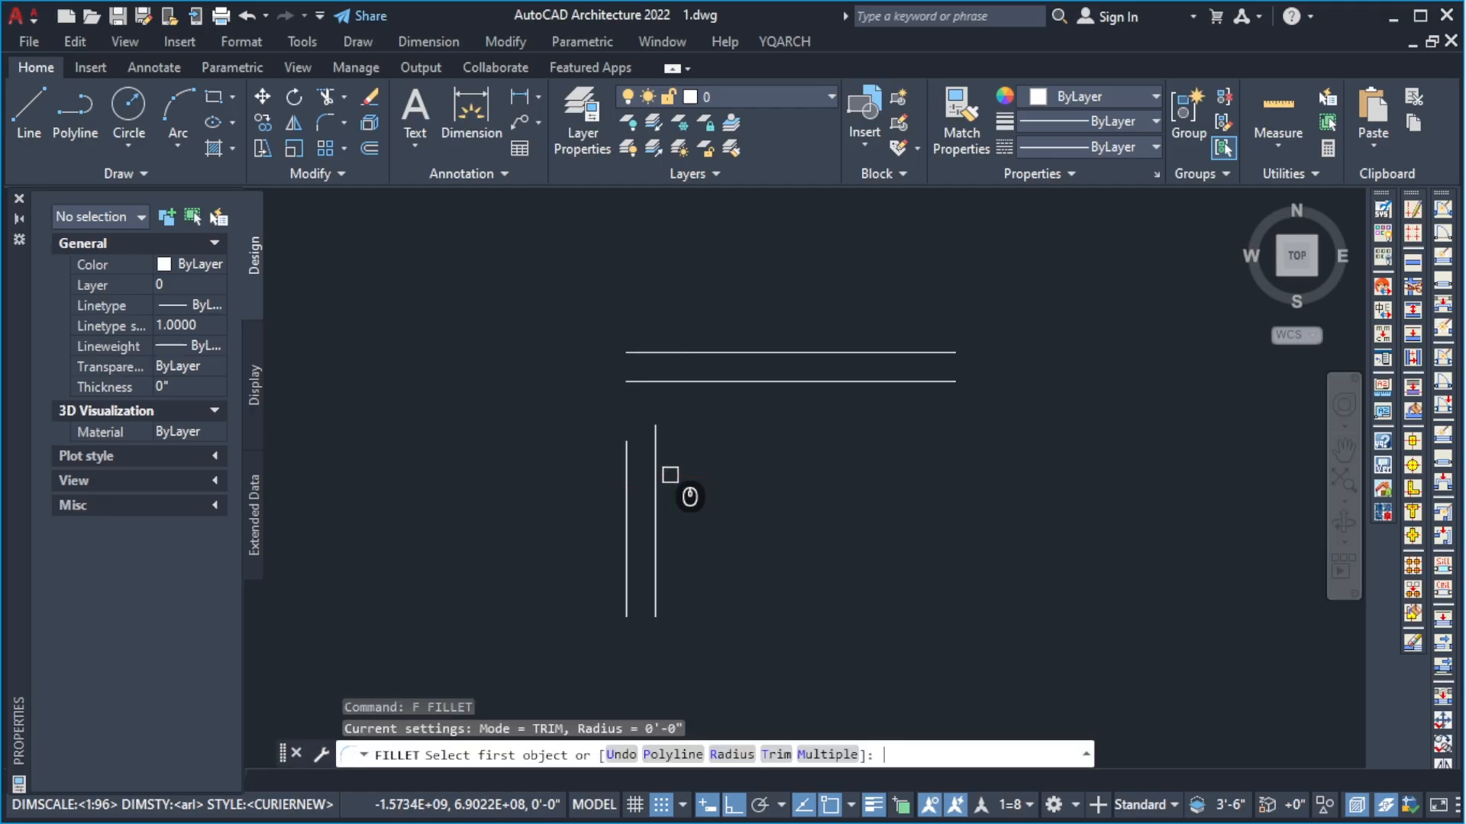
click(655, 428)
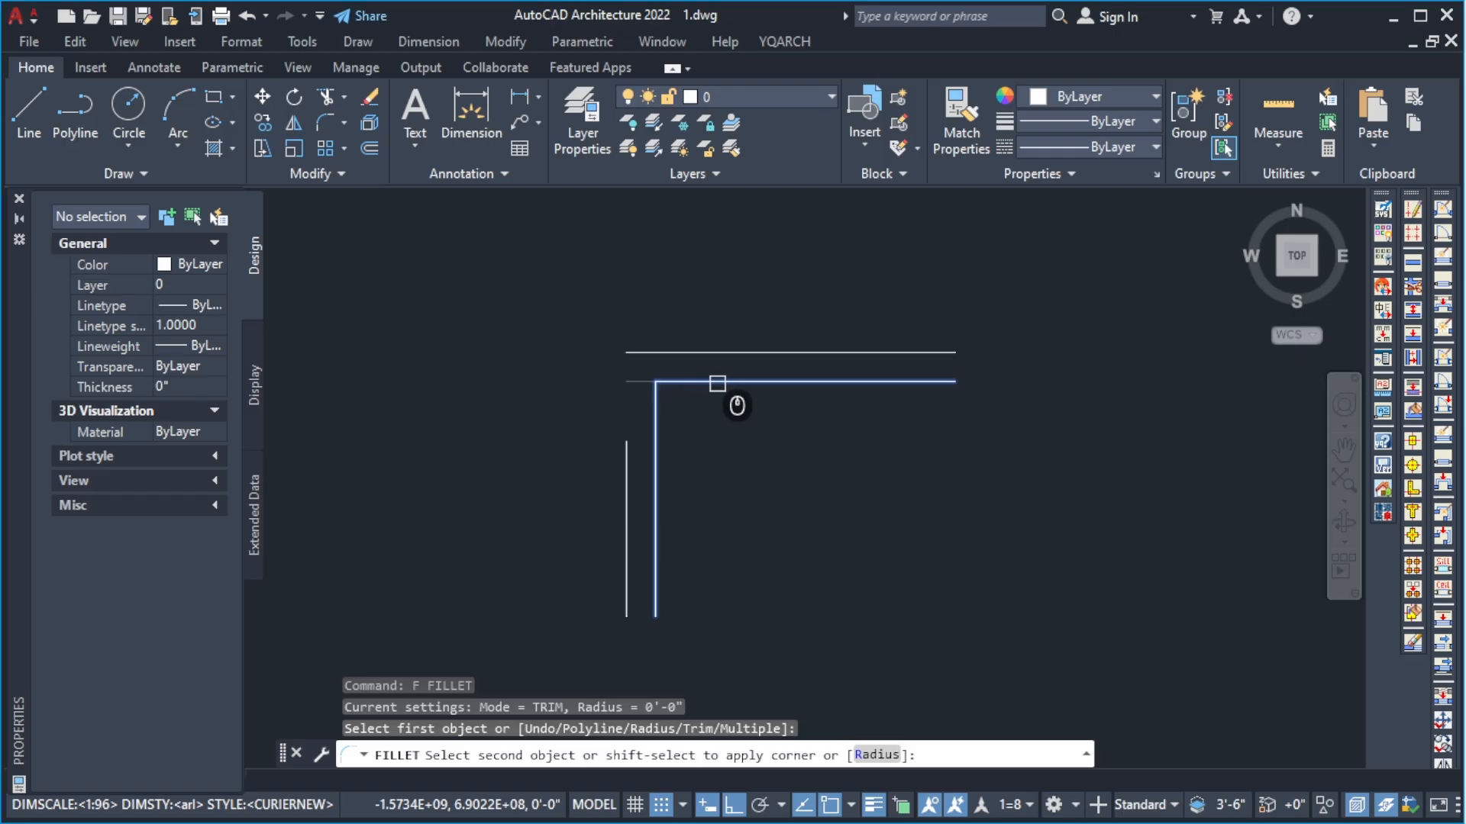
click(718, 383)
key(Return)
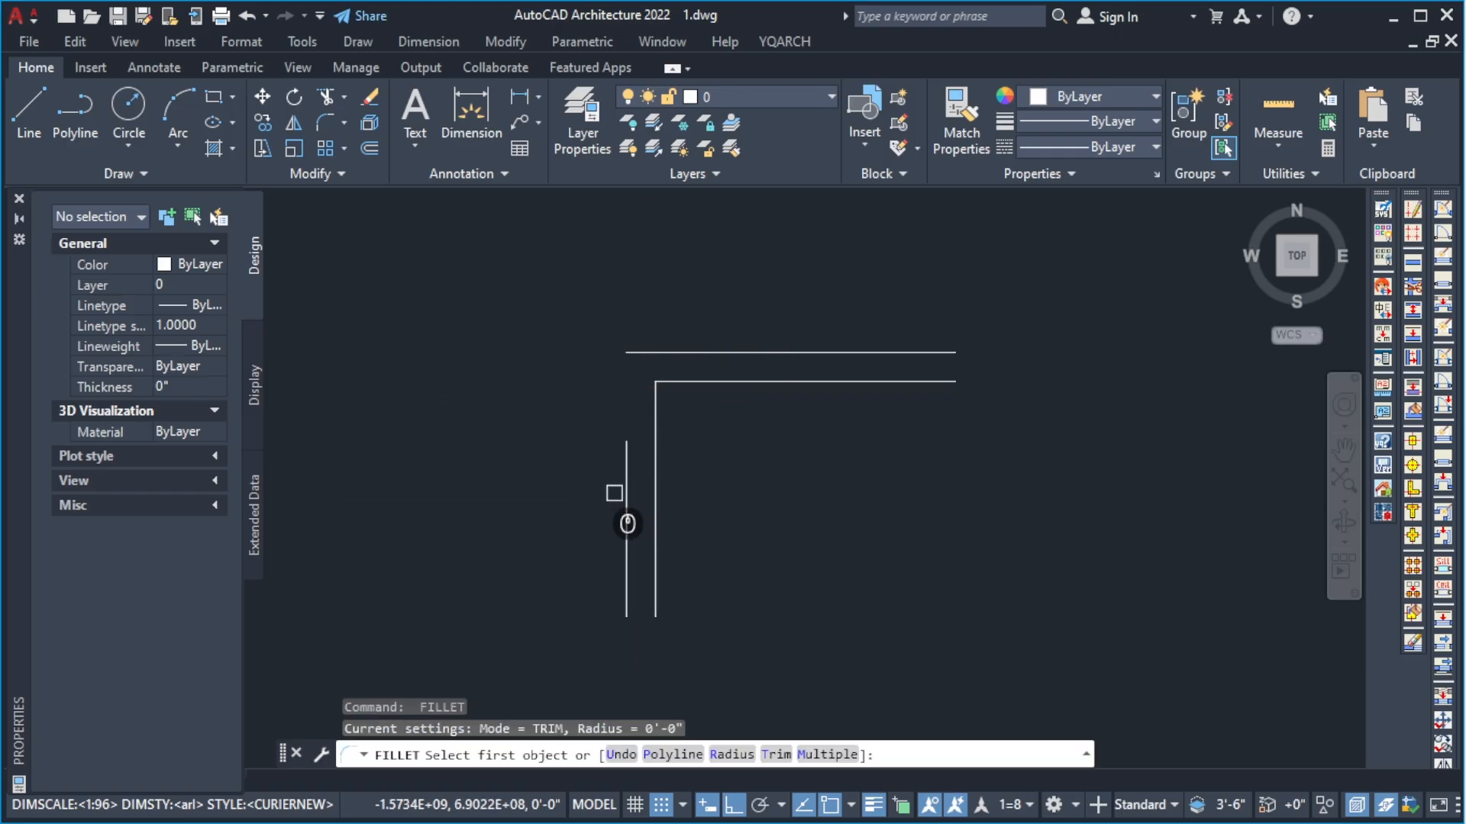
click(627, 462)
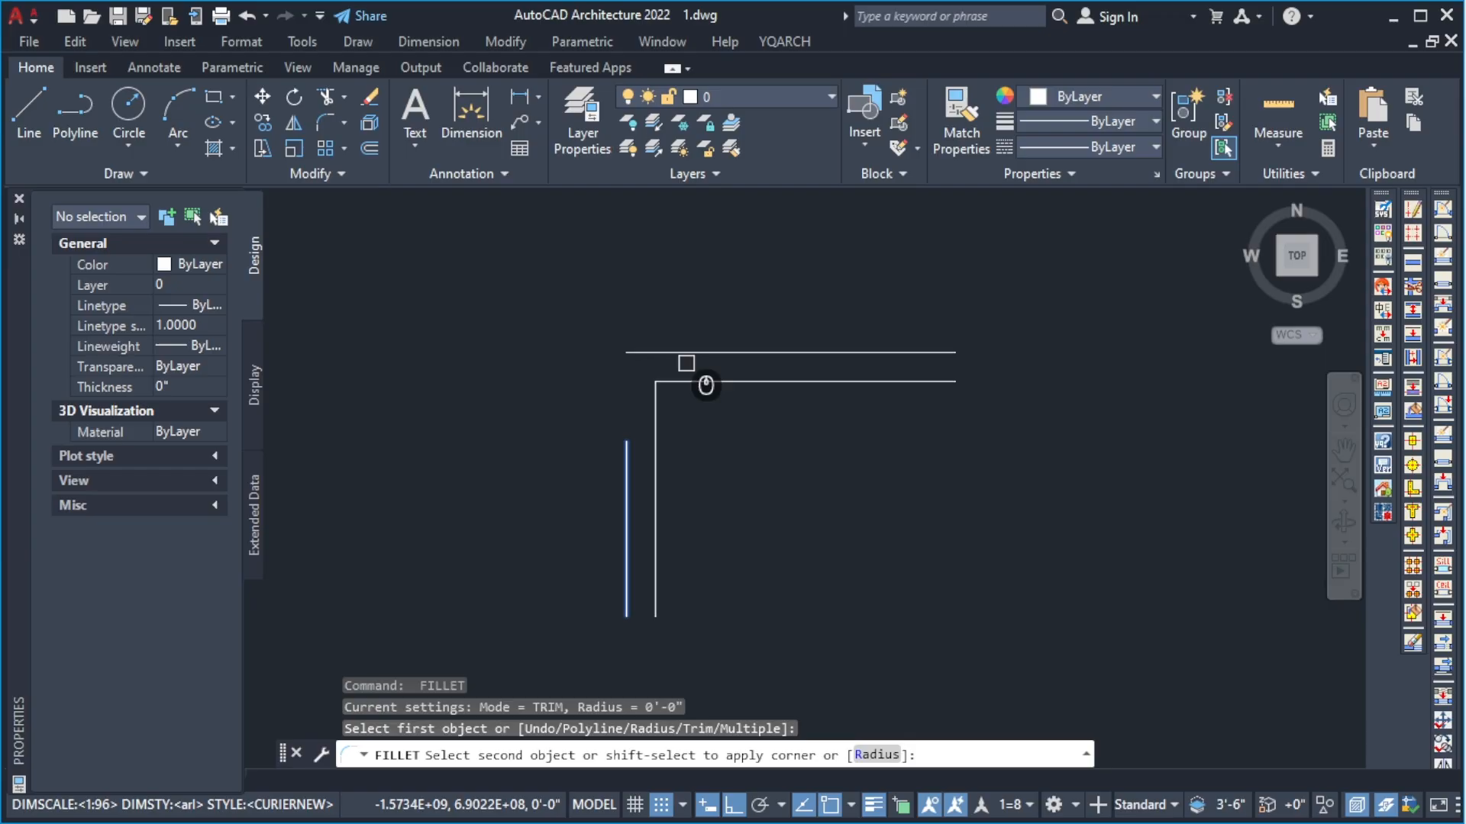
click(714, 353)
key(Escape)
key(Escape)
key(Escape)
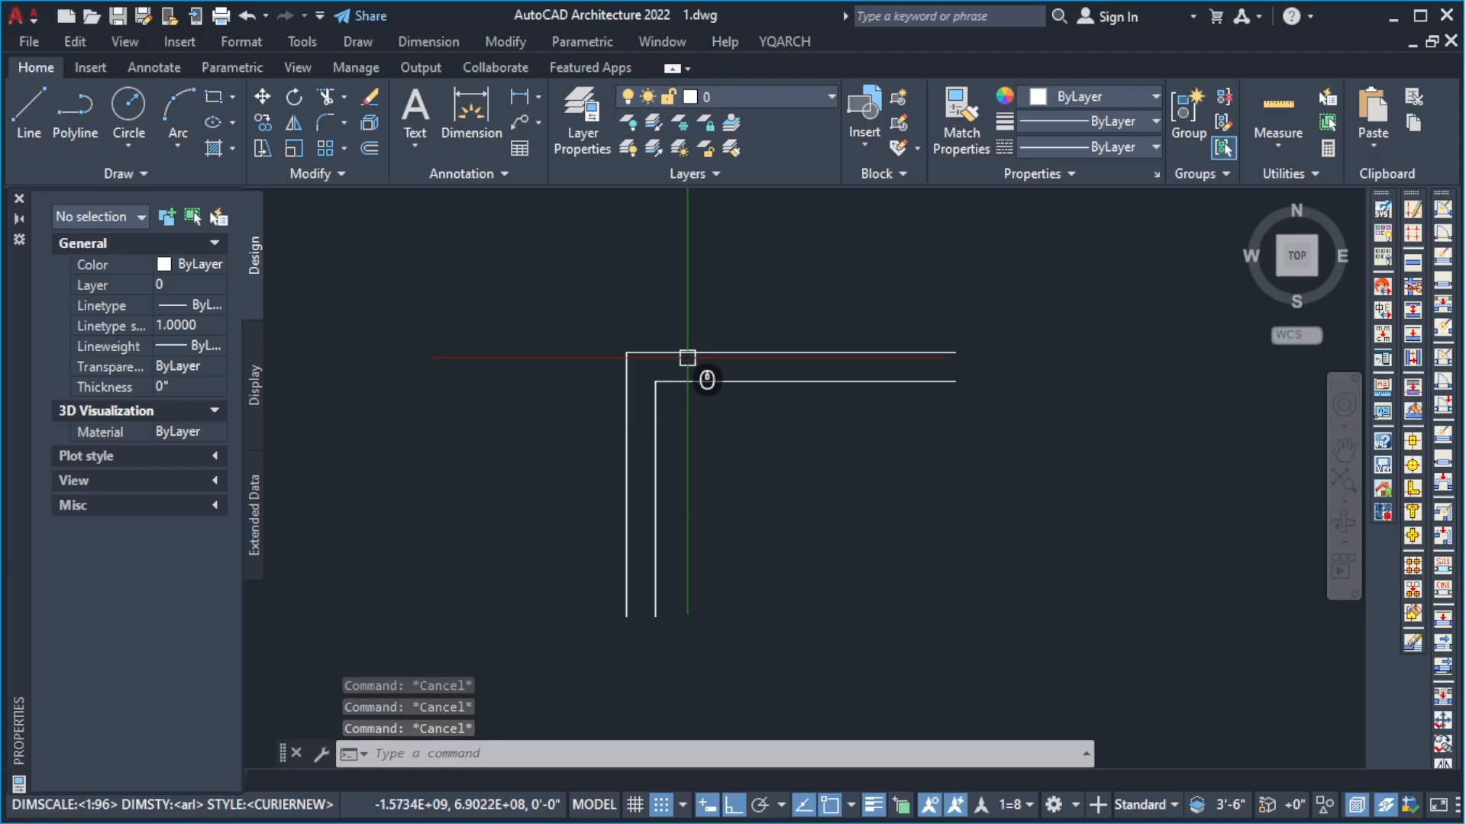
Extend the inner vertical line up to the top horizontal line.
scroll(657, 389, down, 4)
scroll(645, 383, up, 3)
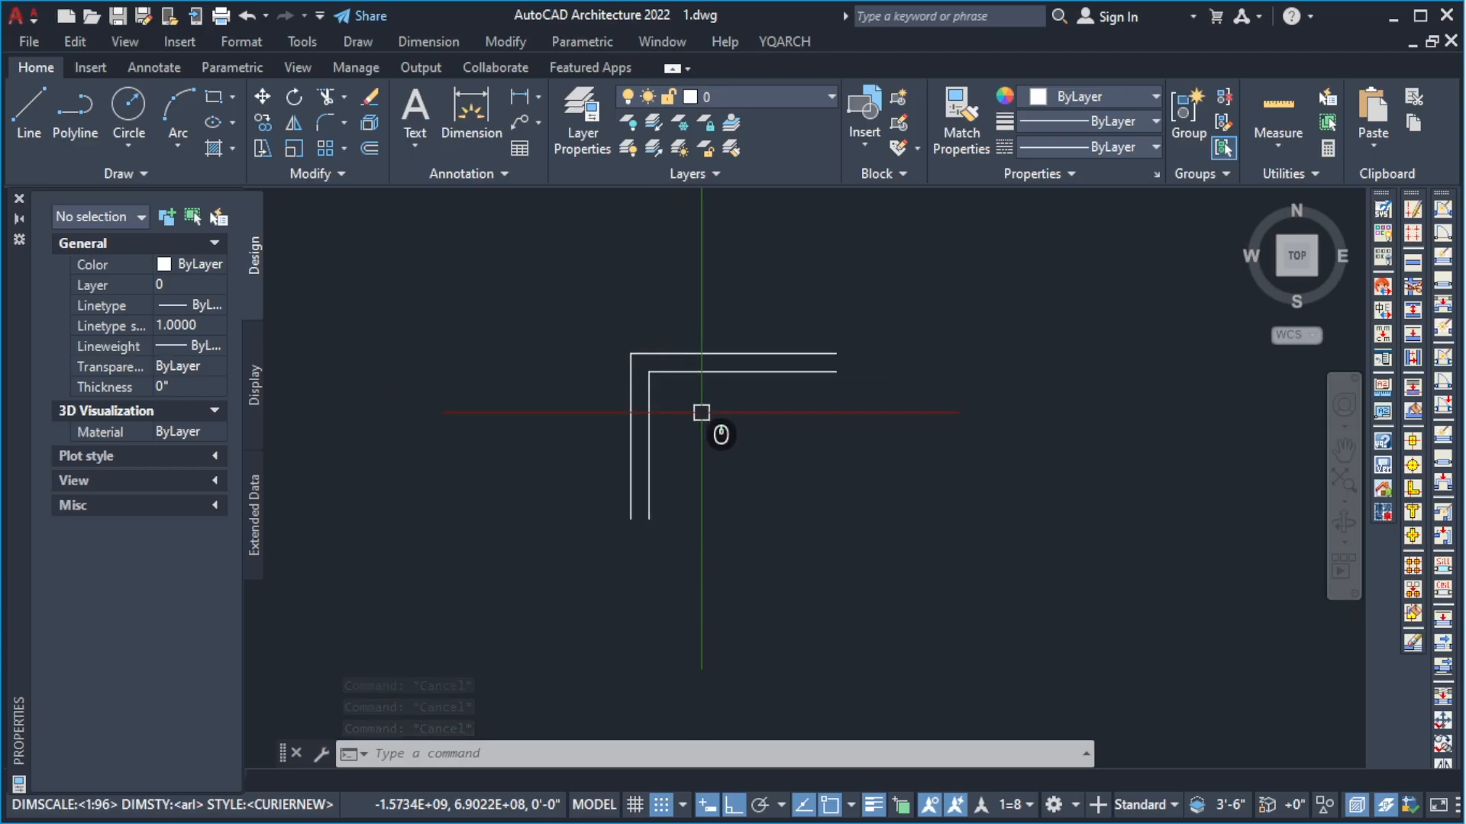
text(ex)
key(Return)
click(603, 426)
key(Escape)
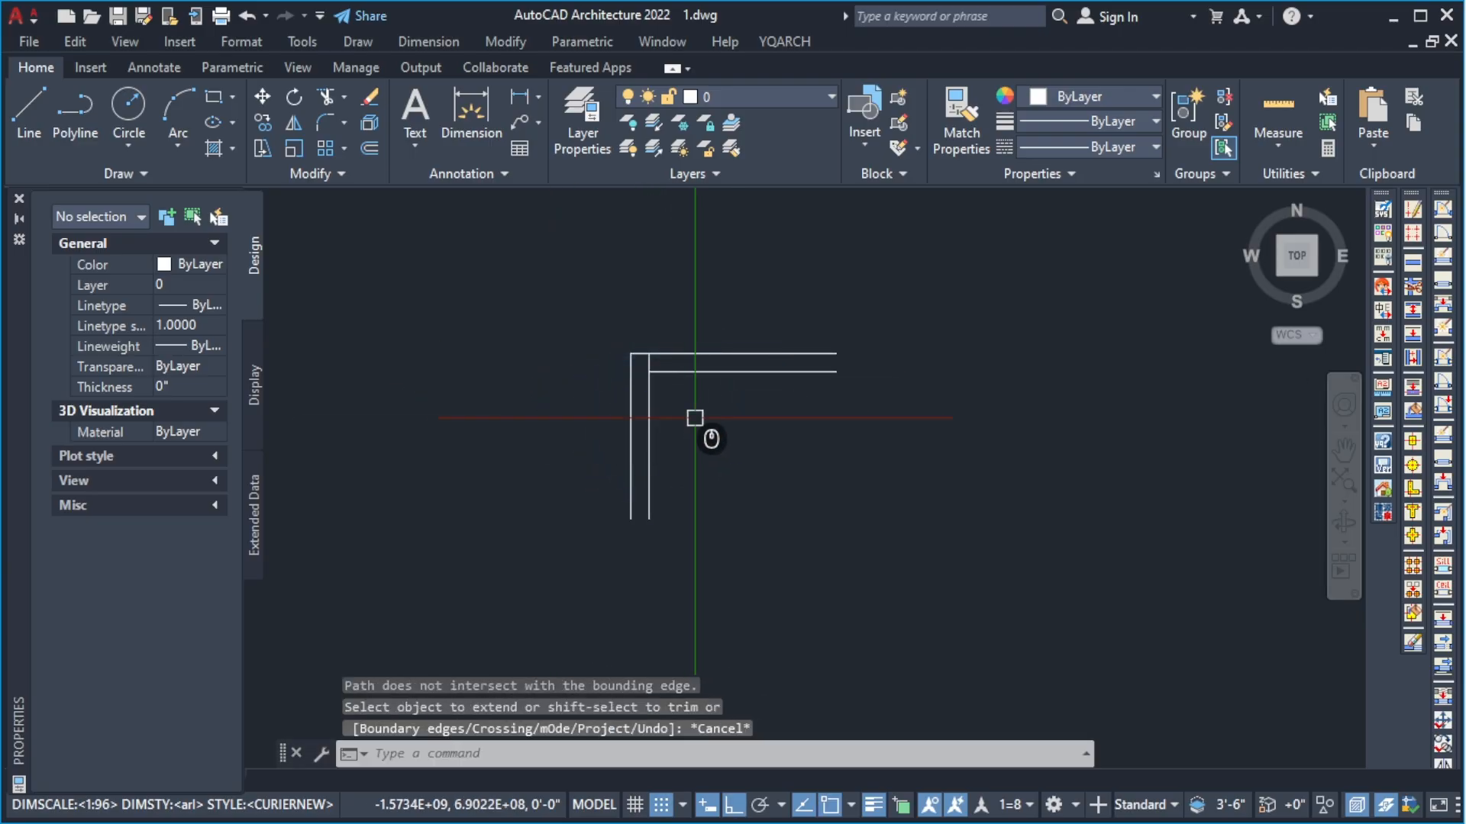
key(Escape)
Copy the pair of horizontal lines straight down twice, placing both copies along the lower part of the vertical wall.
click(828, 284)
click(723, 538)
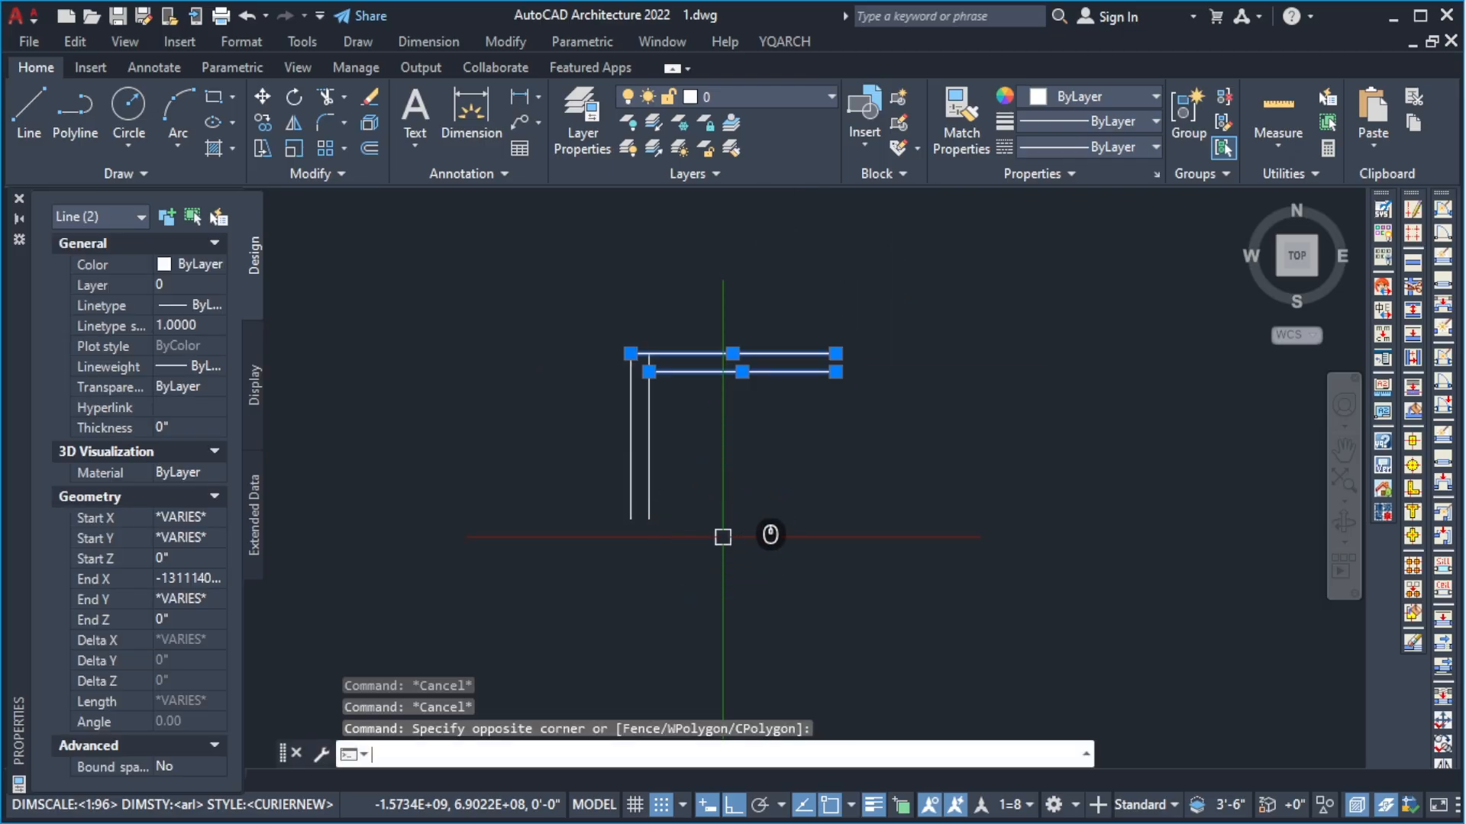
text(co)
key(Return)
click(920, 349)
click(905, 458)
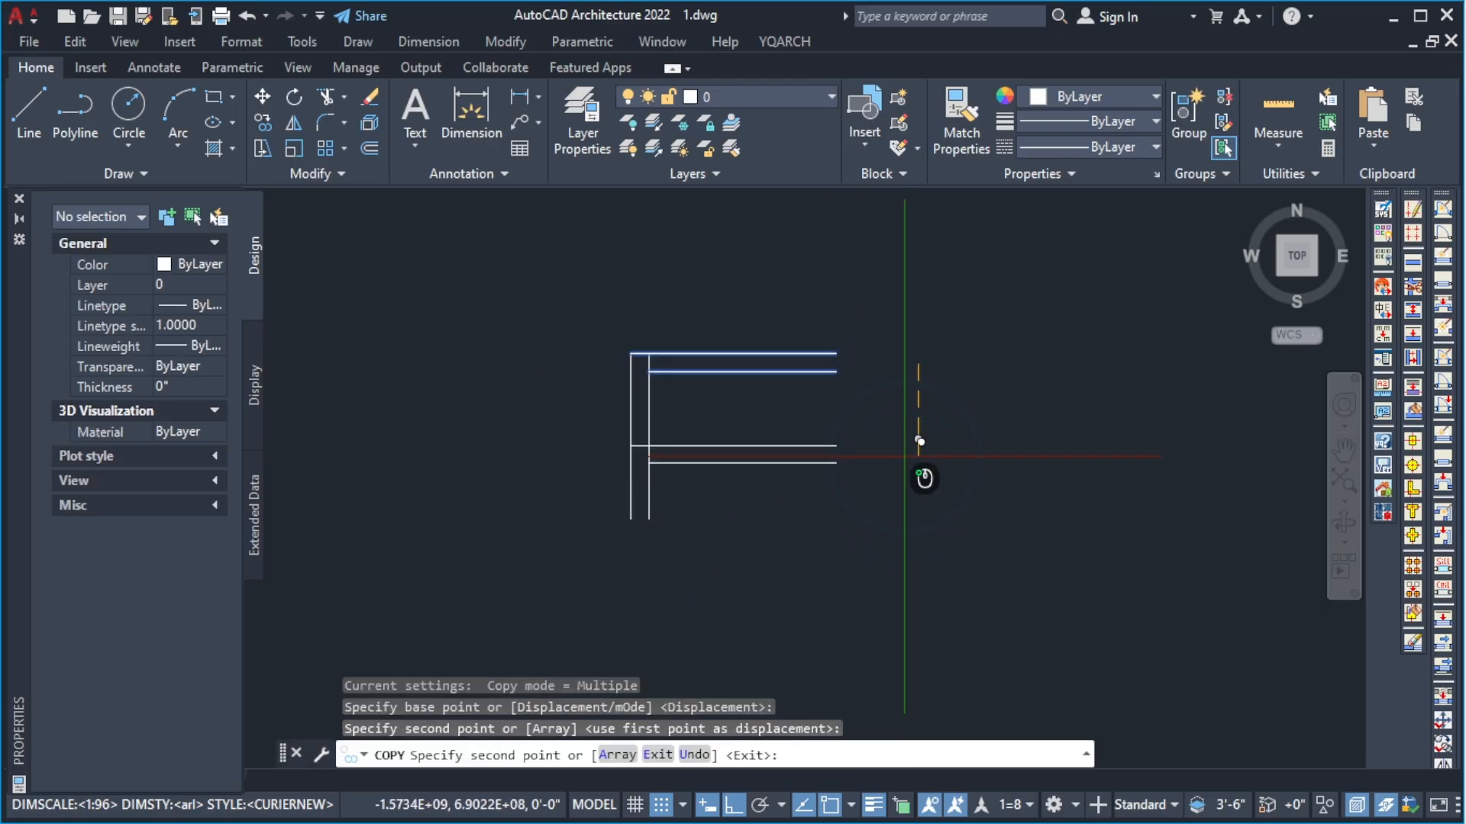
click(900, 504)
key(Escape)
key(Escape)
key(Escape)
Extend the lowest horizontal line to the outer vertical line on the left.
scroll(535, 486, up, 4)
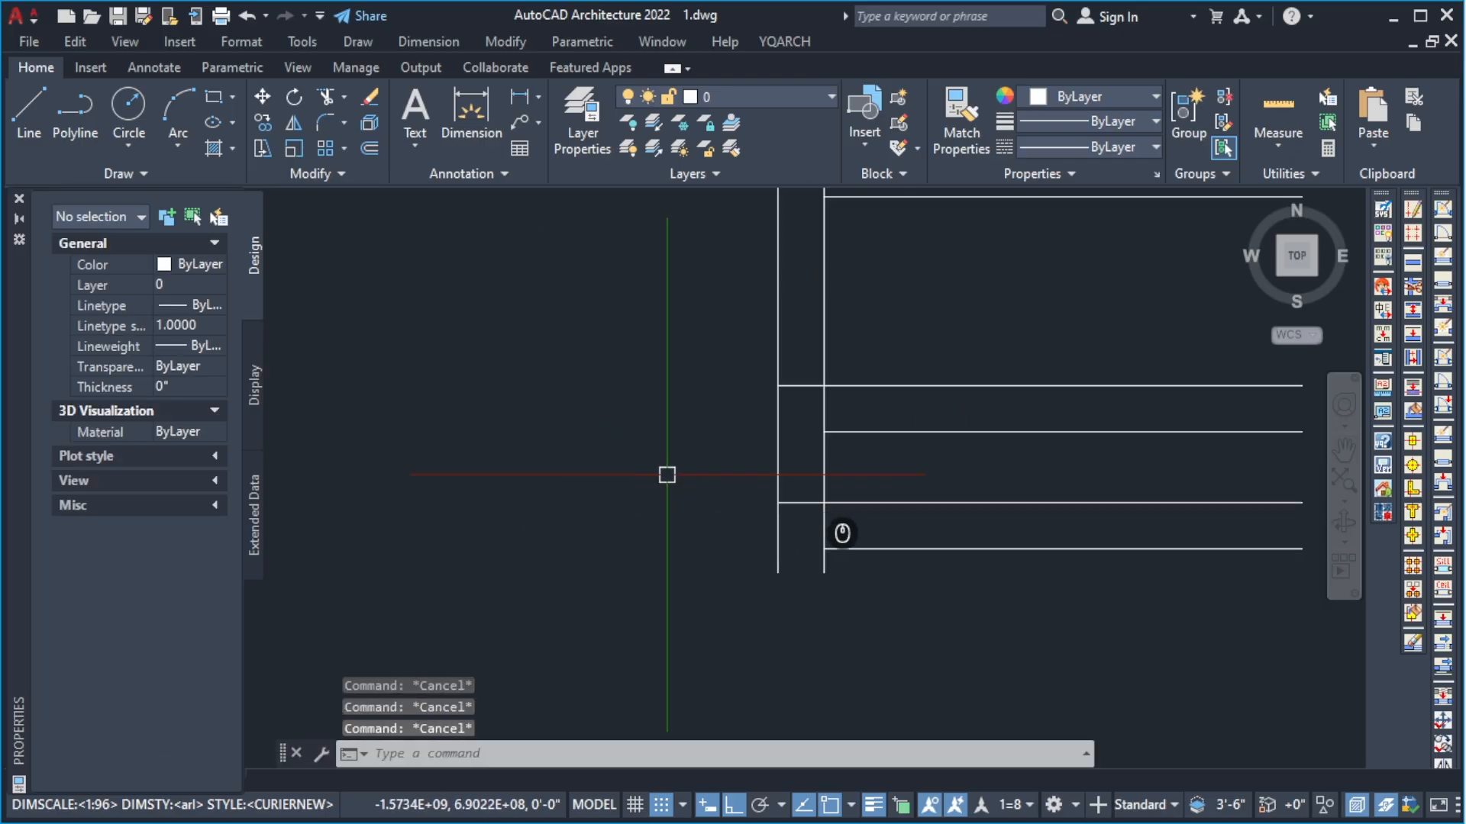
text(ex)
key(Return)
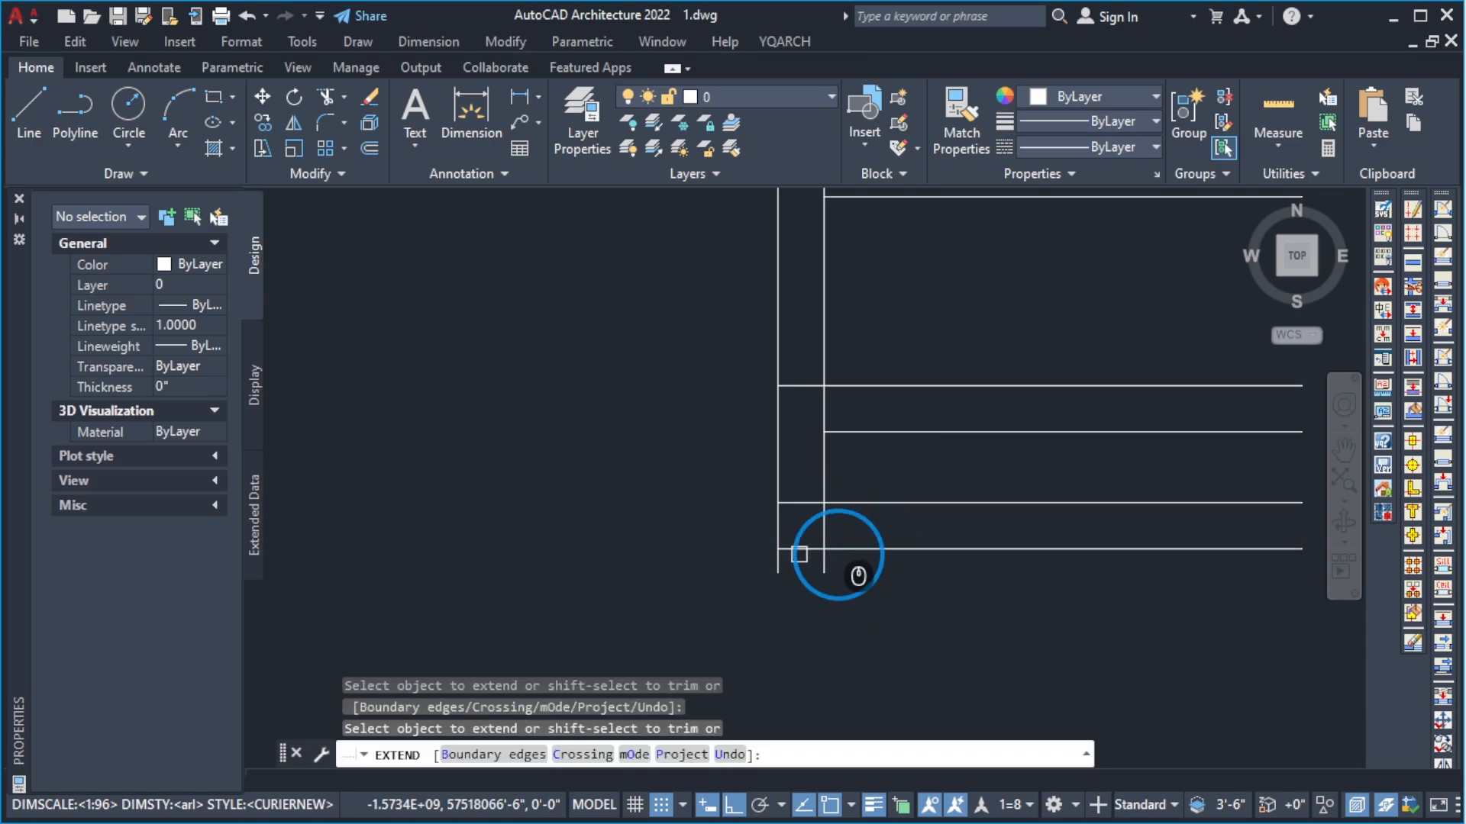
key(Escape)
key(Escape)
key(Escape)
key(Escape)
scroll(592, 526, down, 4)
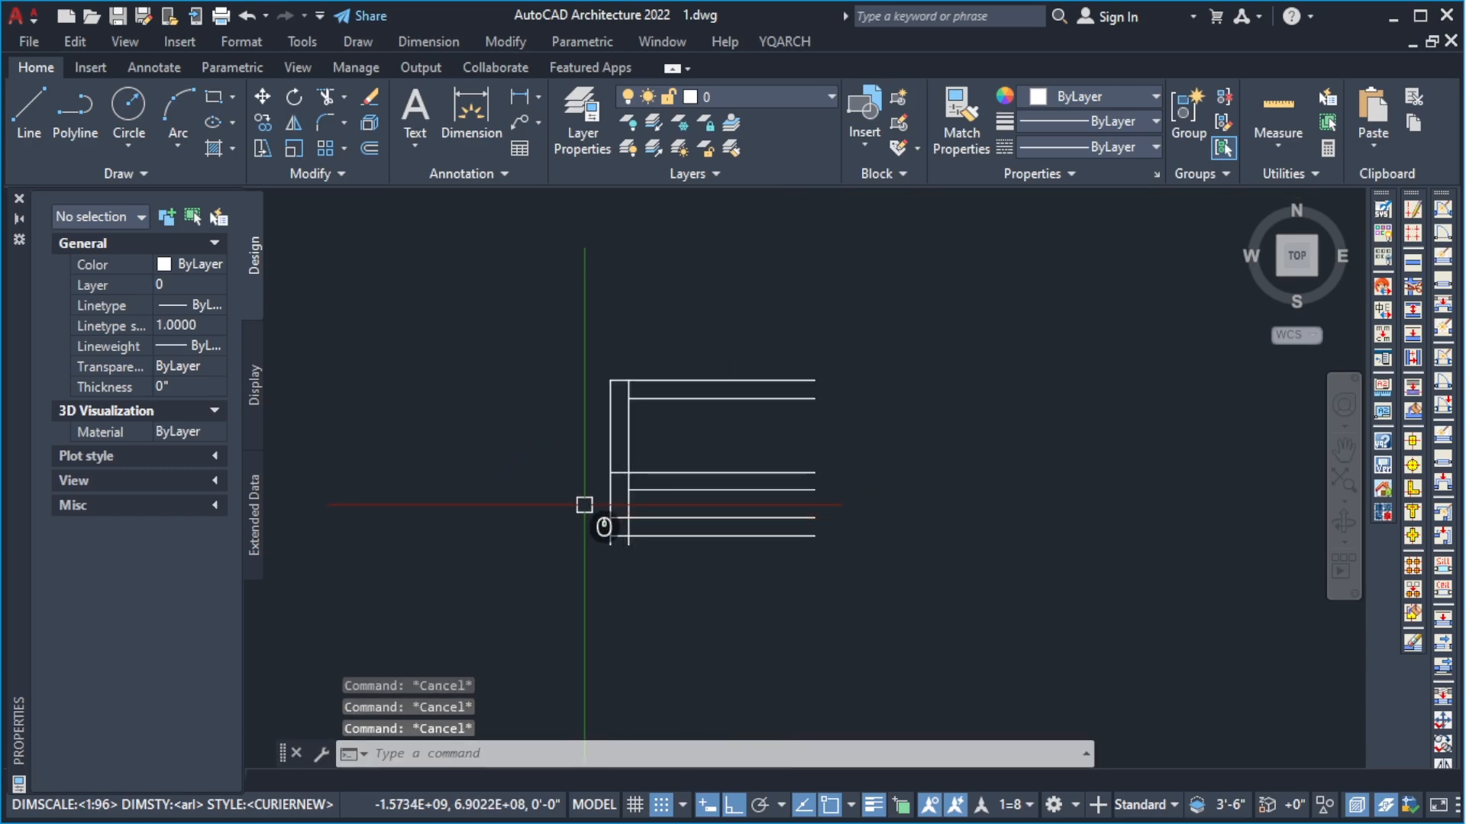
text(E)
key(Return)
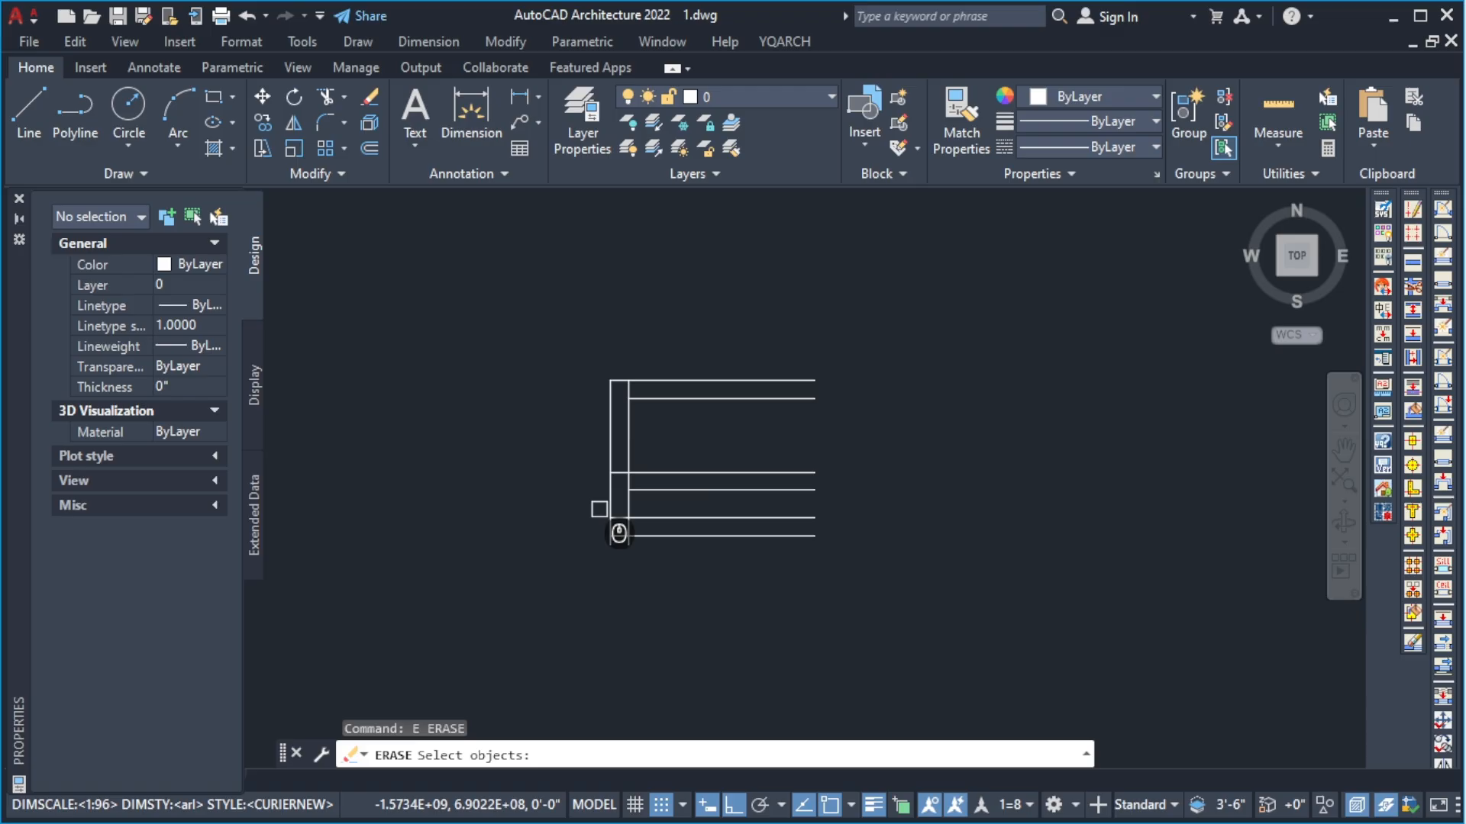
scroll(615, 482, up, 8)
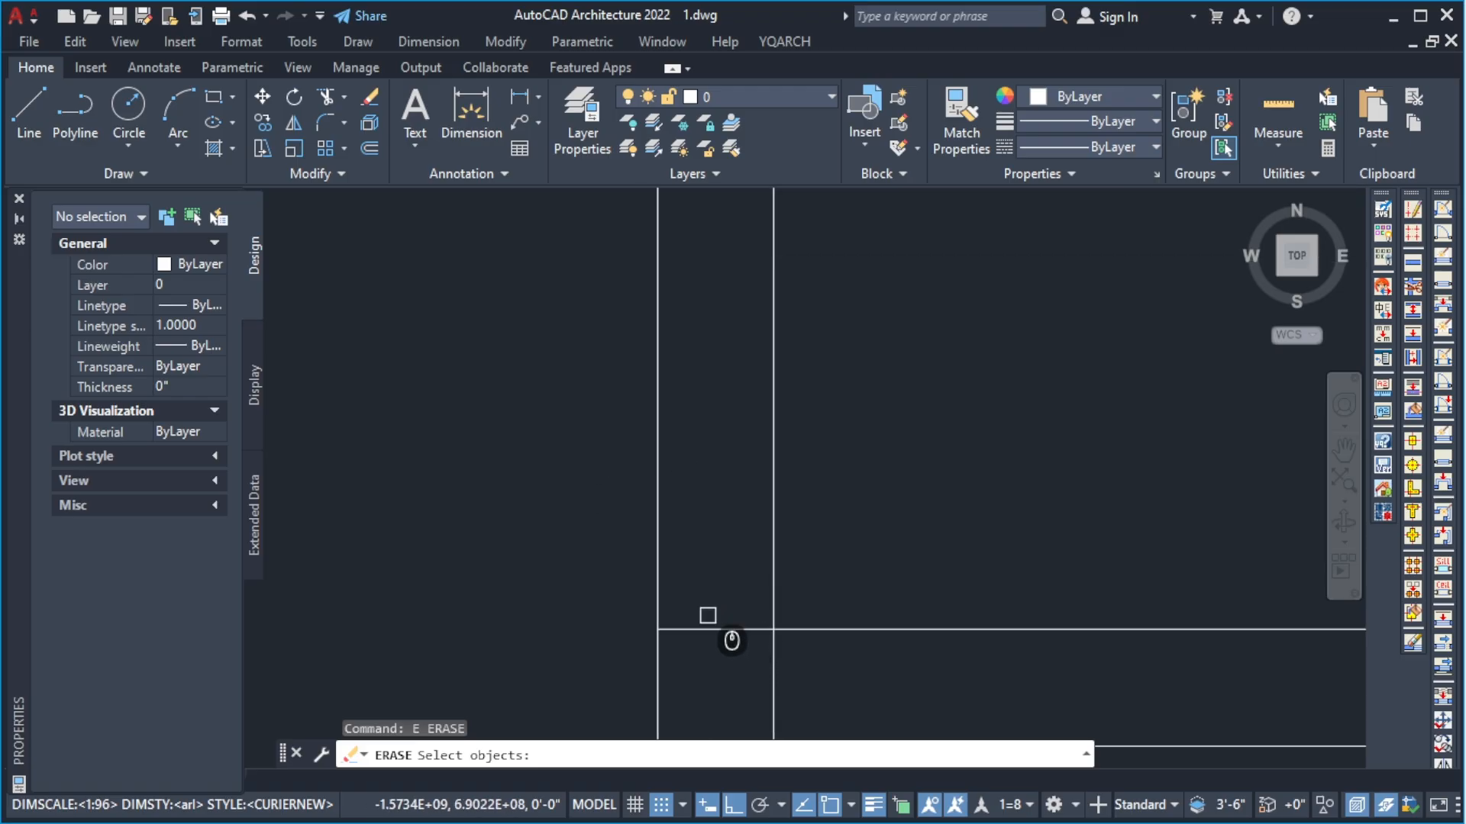
scroll(731, 641, down, 10)
scroll(698, 577, up, 2)
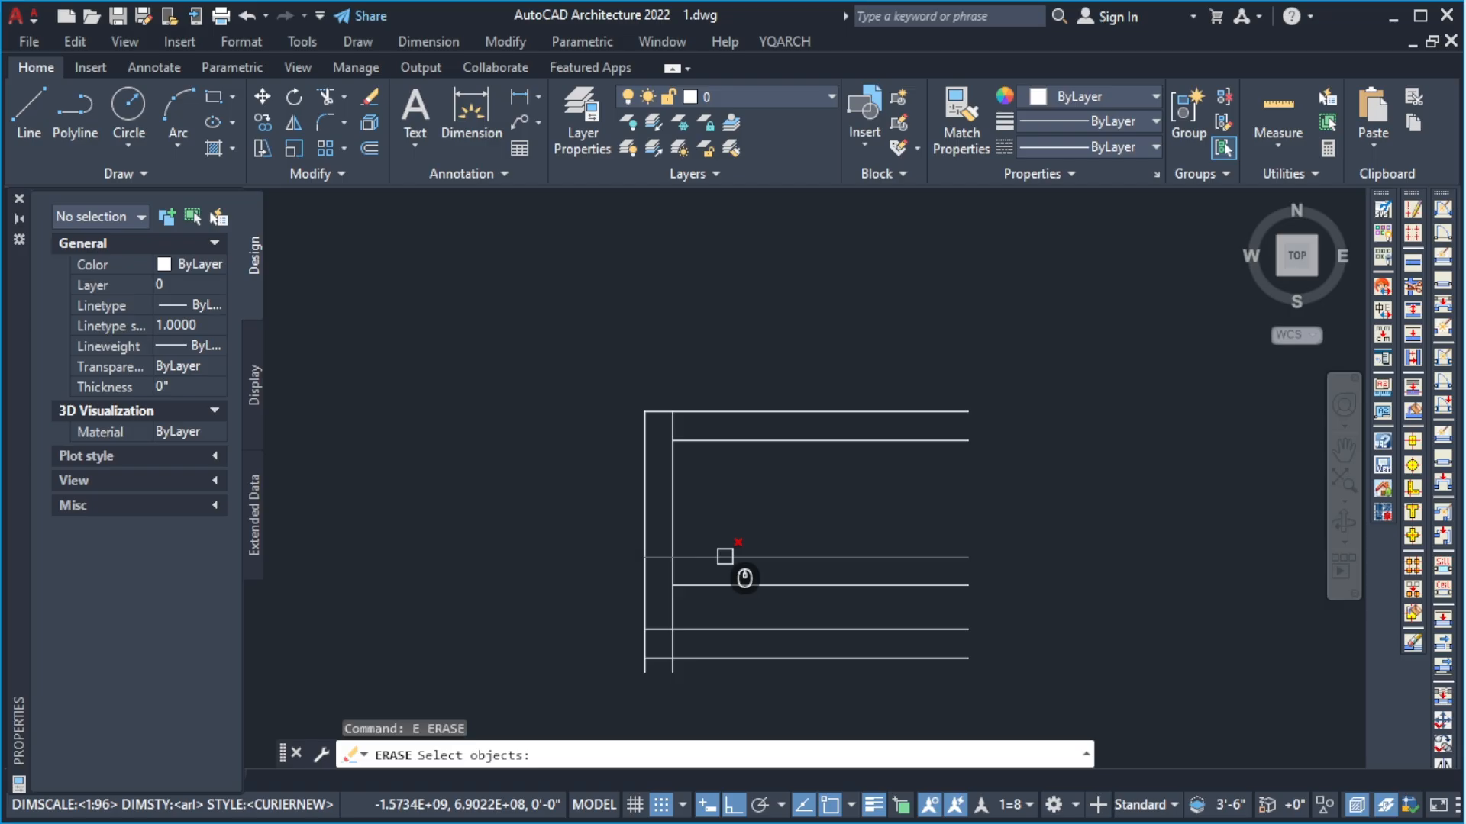
click(722, 558)
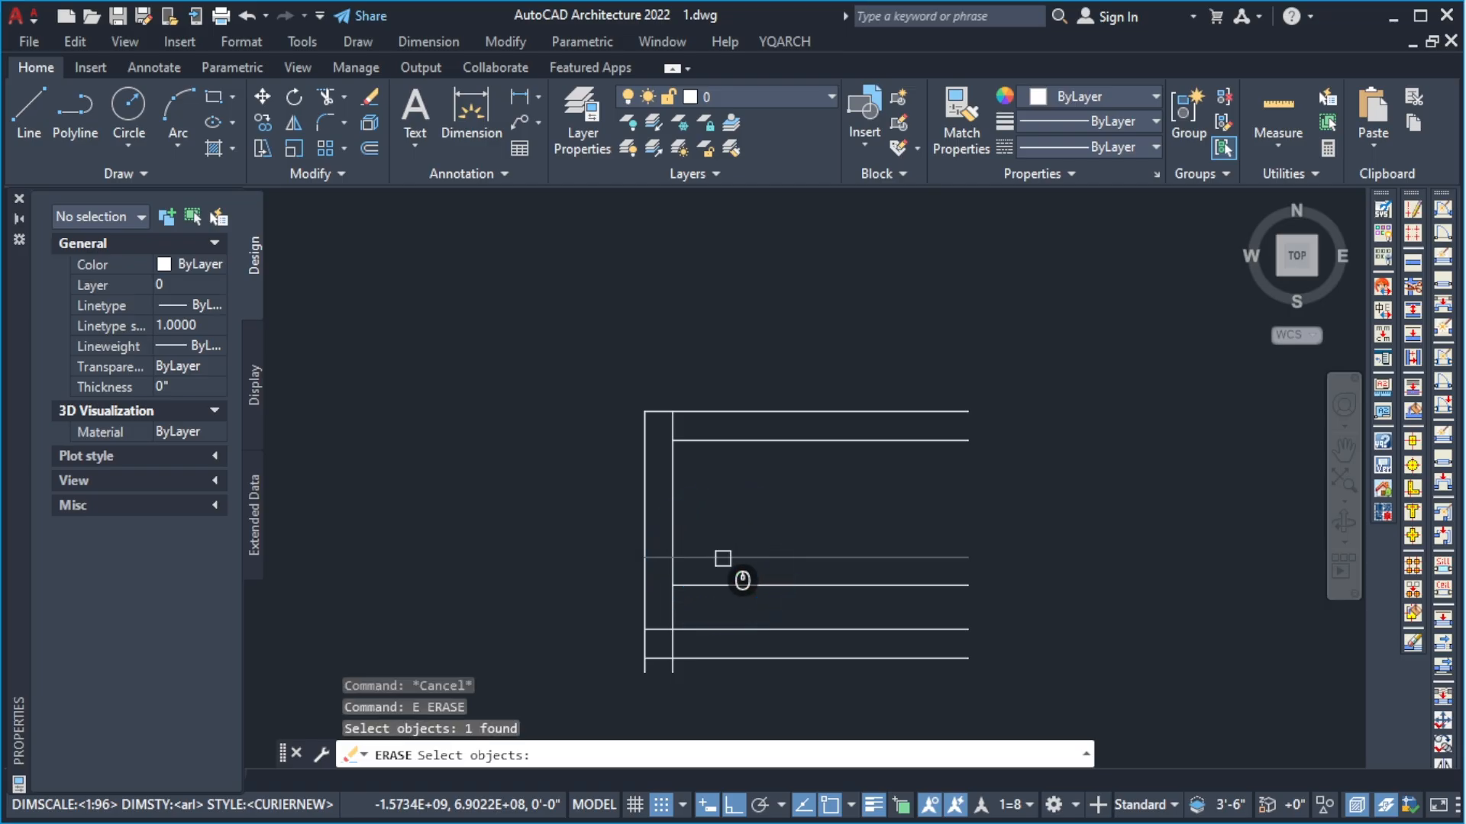
click(722, 558)
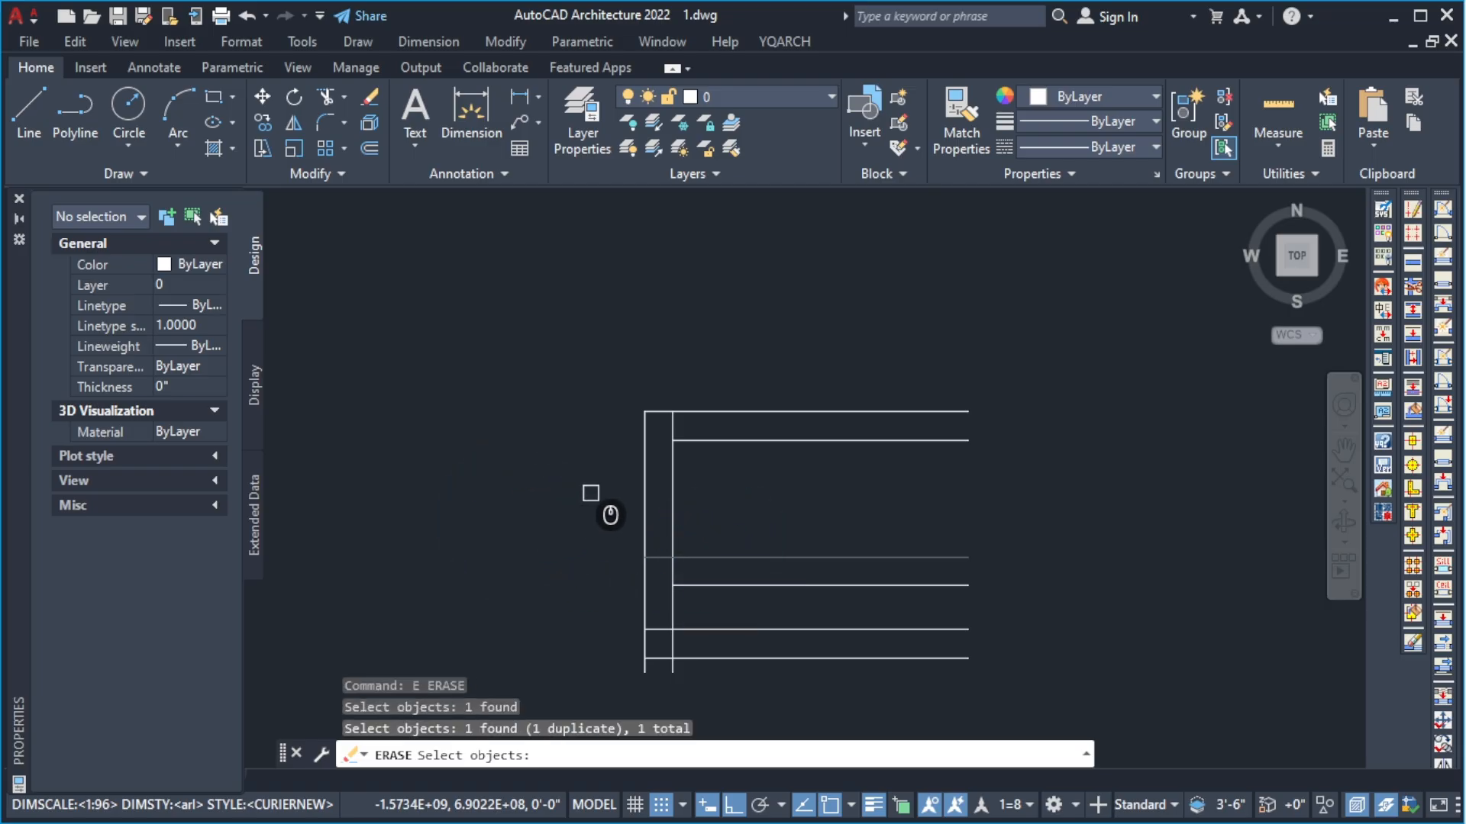
scroll(590, 493, down, 1)
scroll(695, 568, up, 1)
click(695, 541)
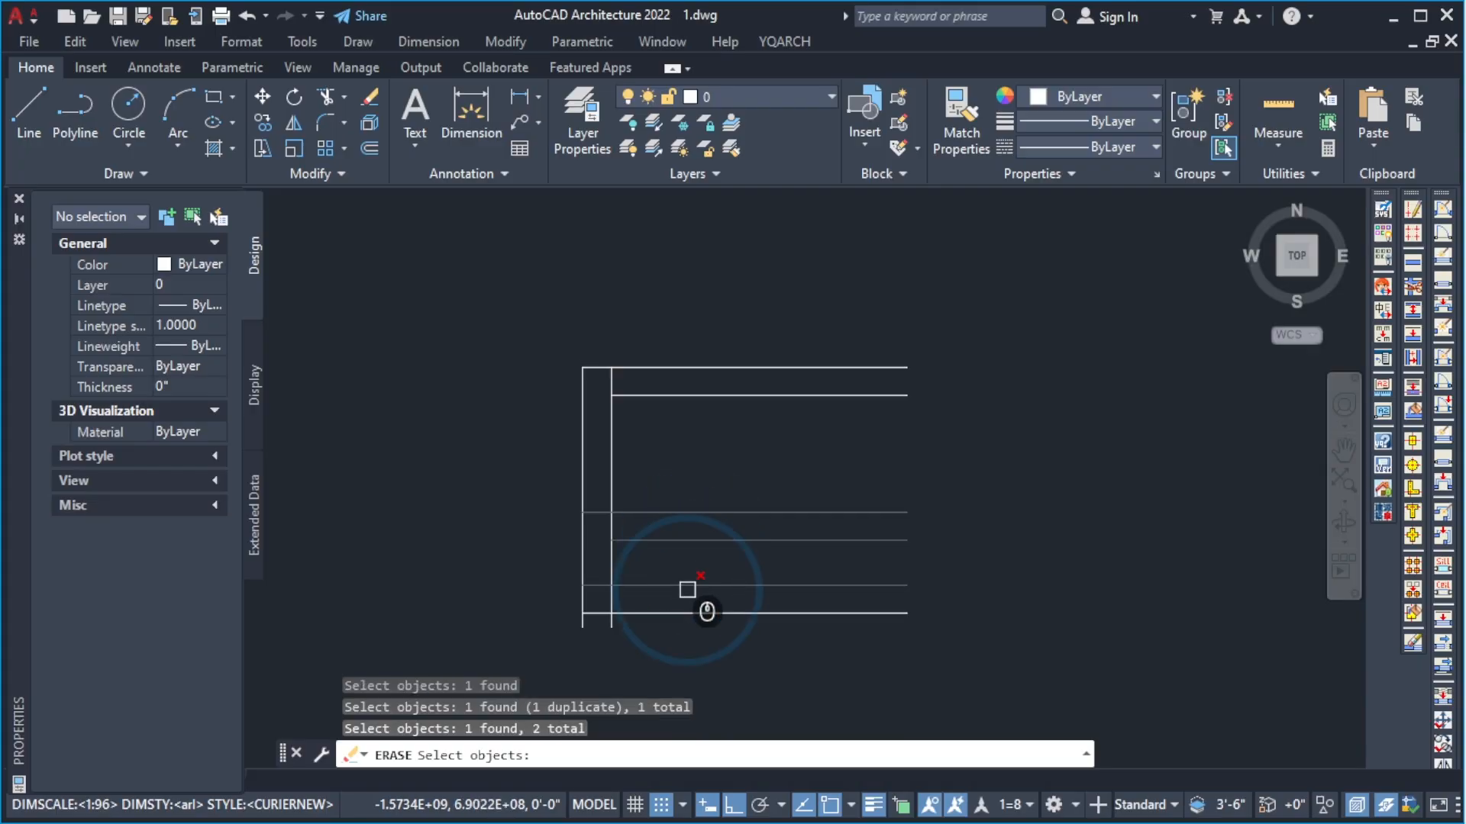
click(687, 589)
click(687, 609)
key(Escape)
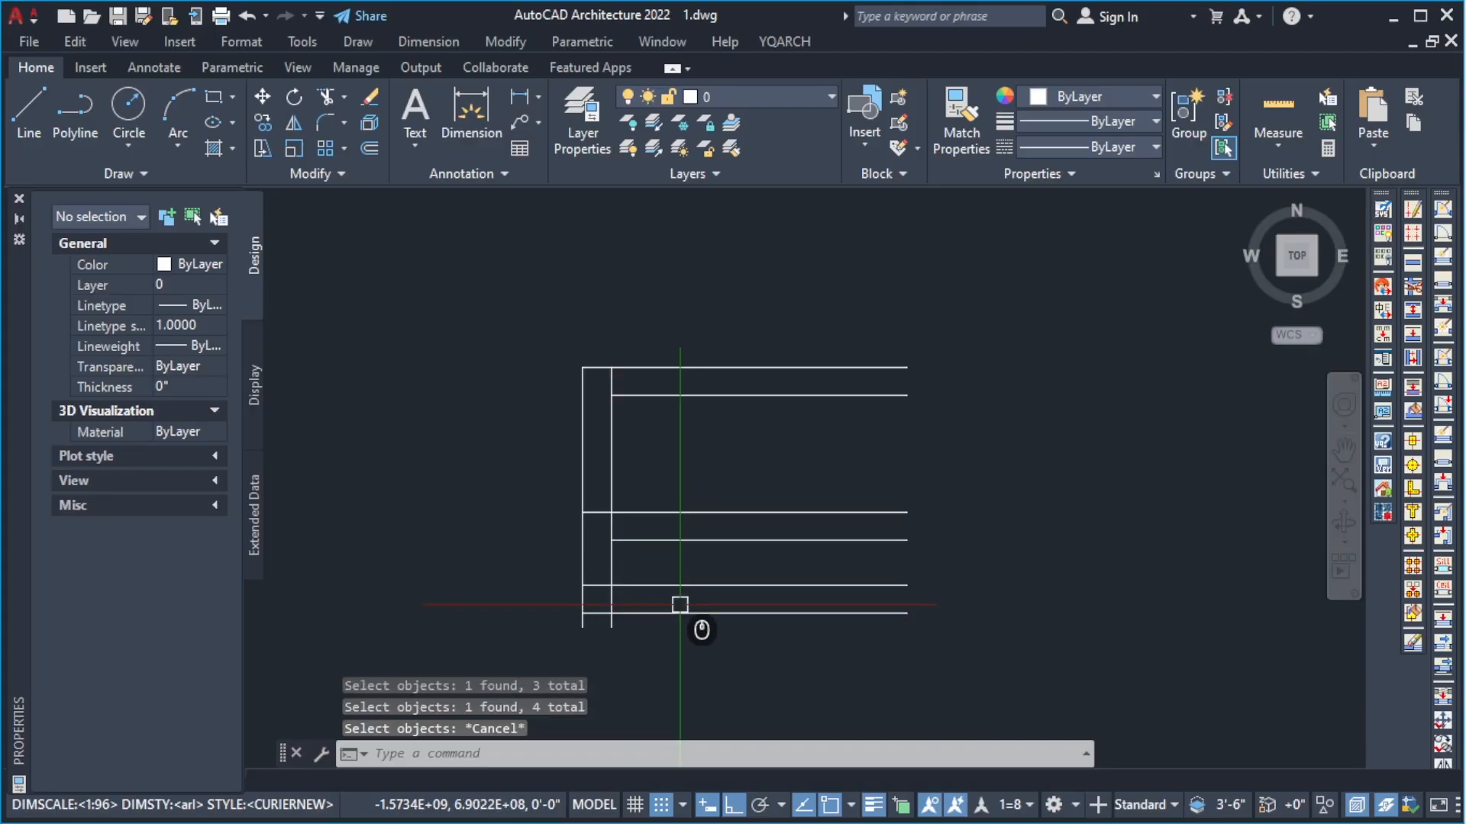
key(Escape)
key(Escape)
key(Escape)
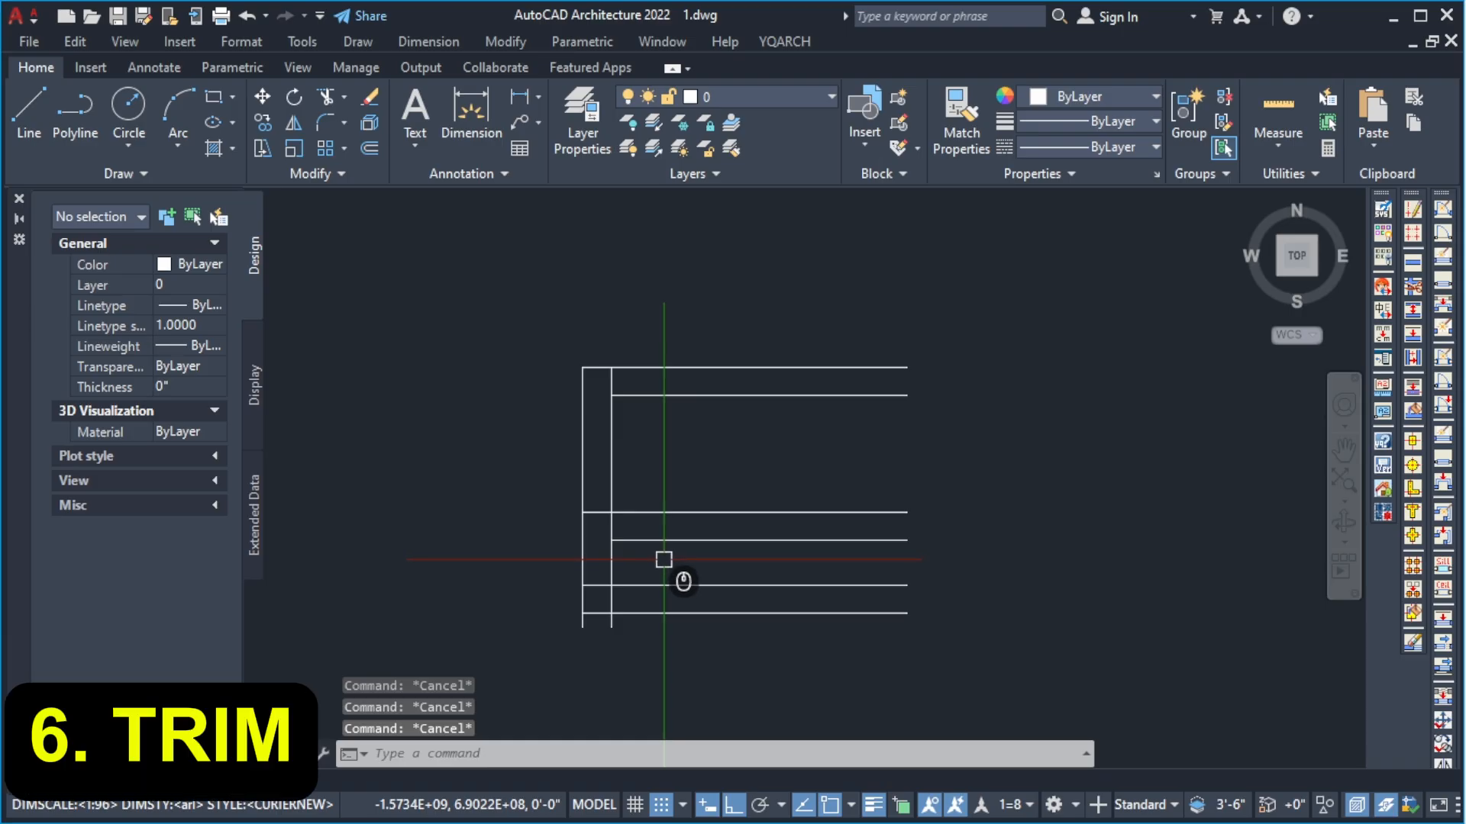
Trim the stub of the inner vertical line between the two top horizontal lines.
text(TR)
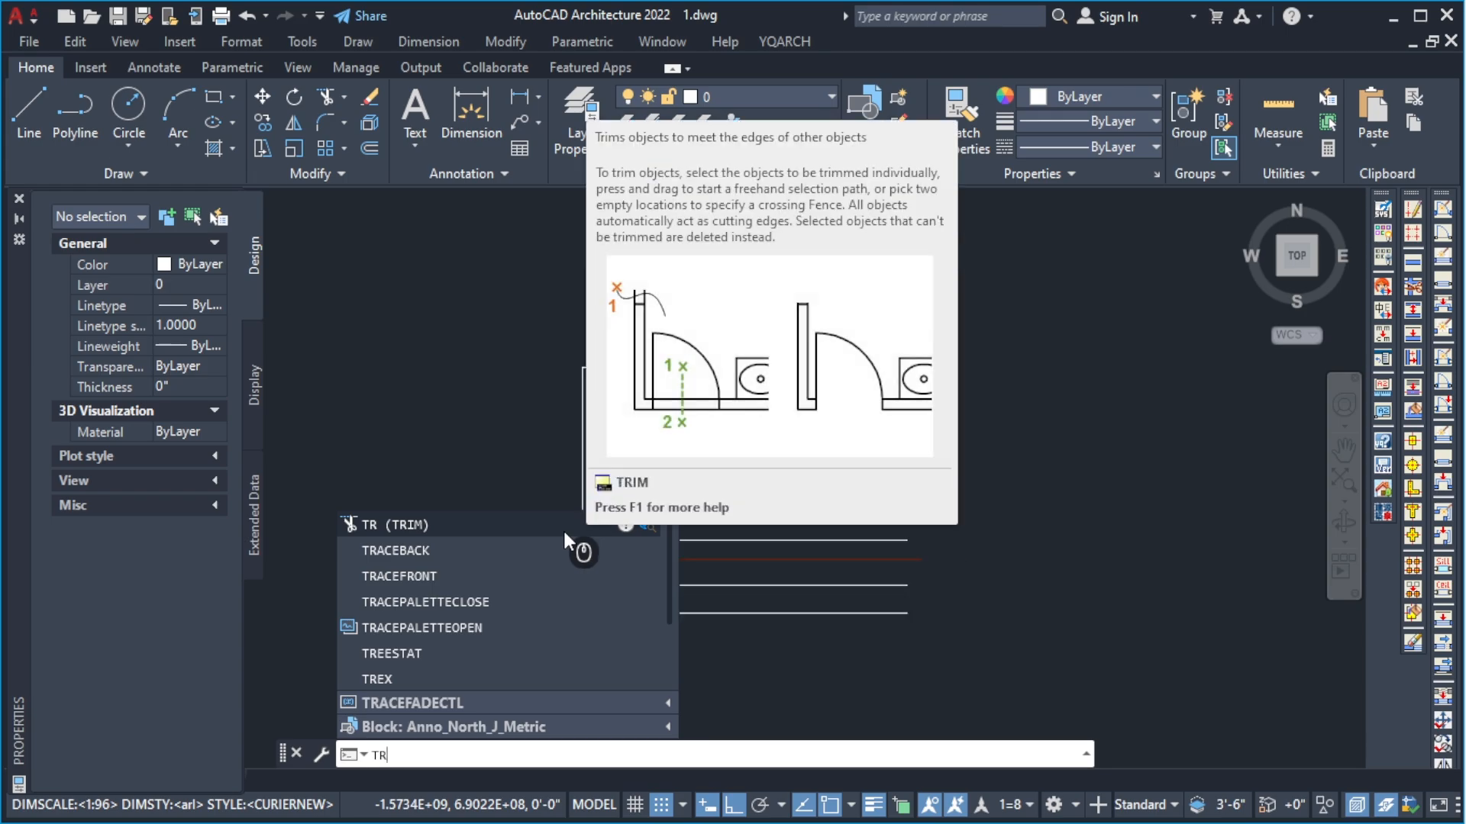
click(564, 531)
scroll(571, 365, up, 4)
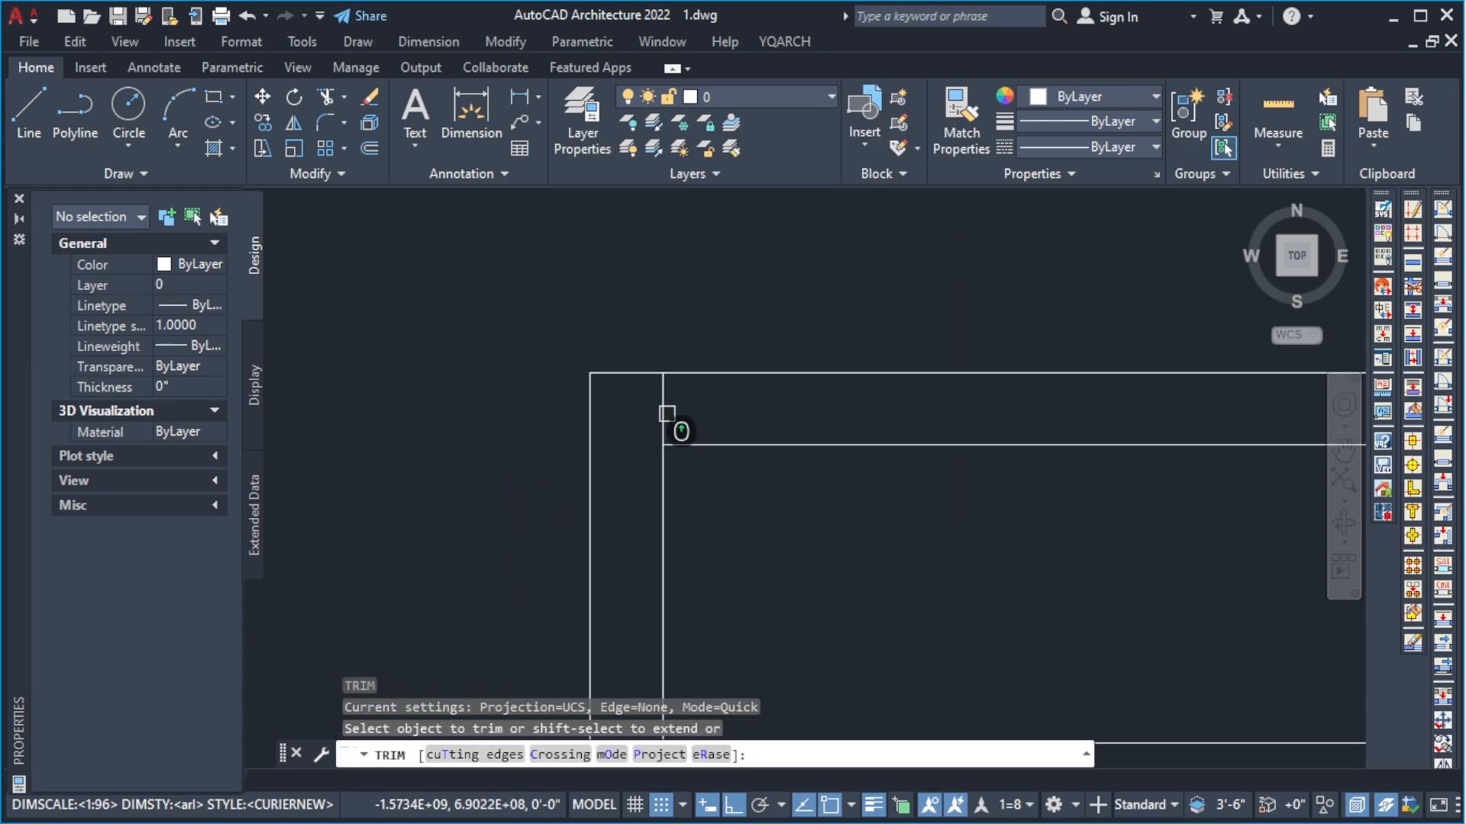
click(677, 442)
Trim the upper line of the middle horizontal pair between the two vertical lines using a fence.
scroll(567, 436, down, 6)
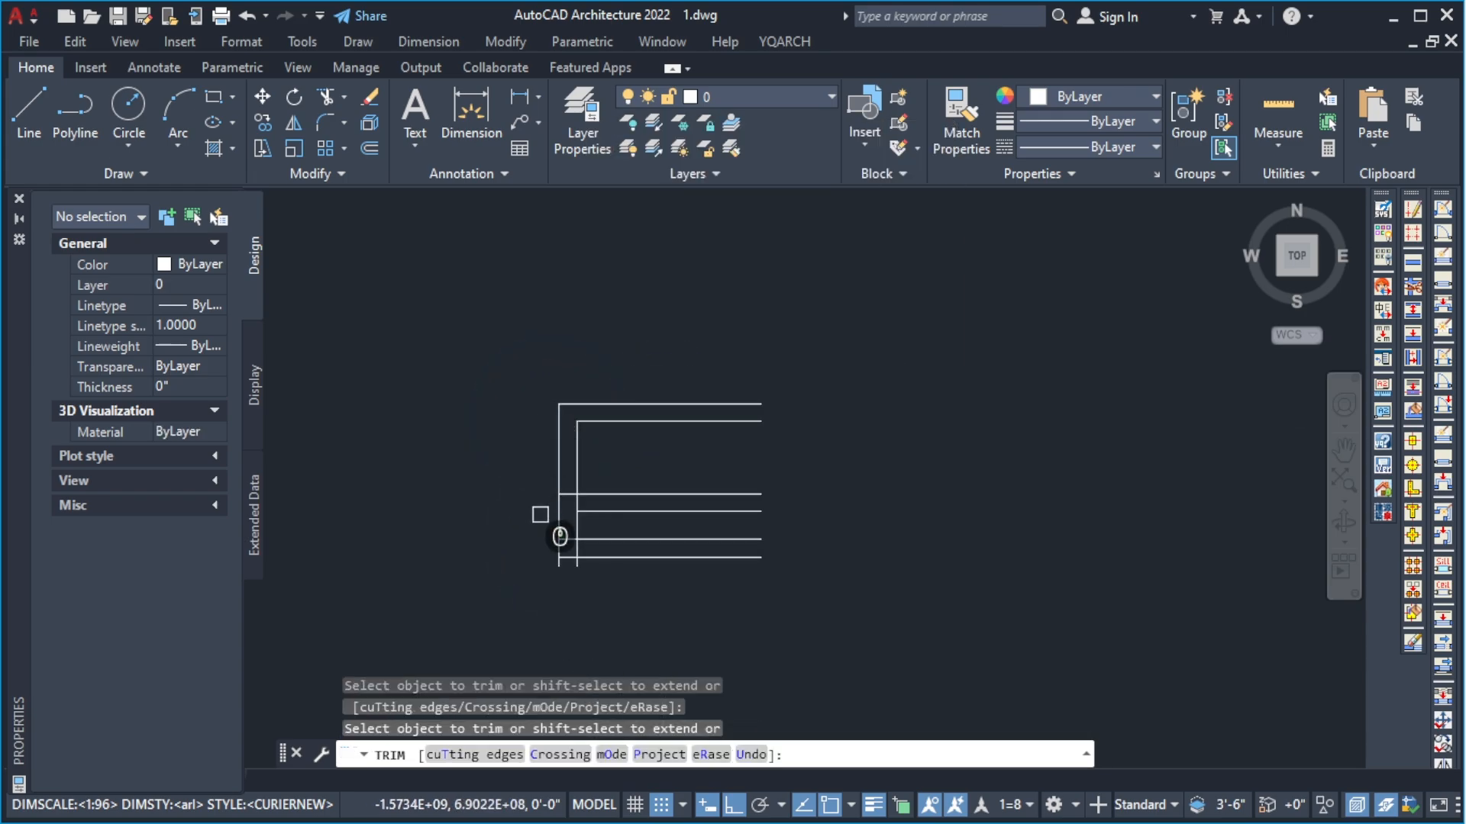
scroll(540, 514, up, 4)
click(602, 427)
click(603, 508)
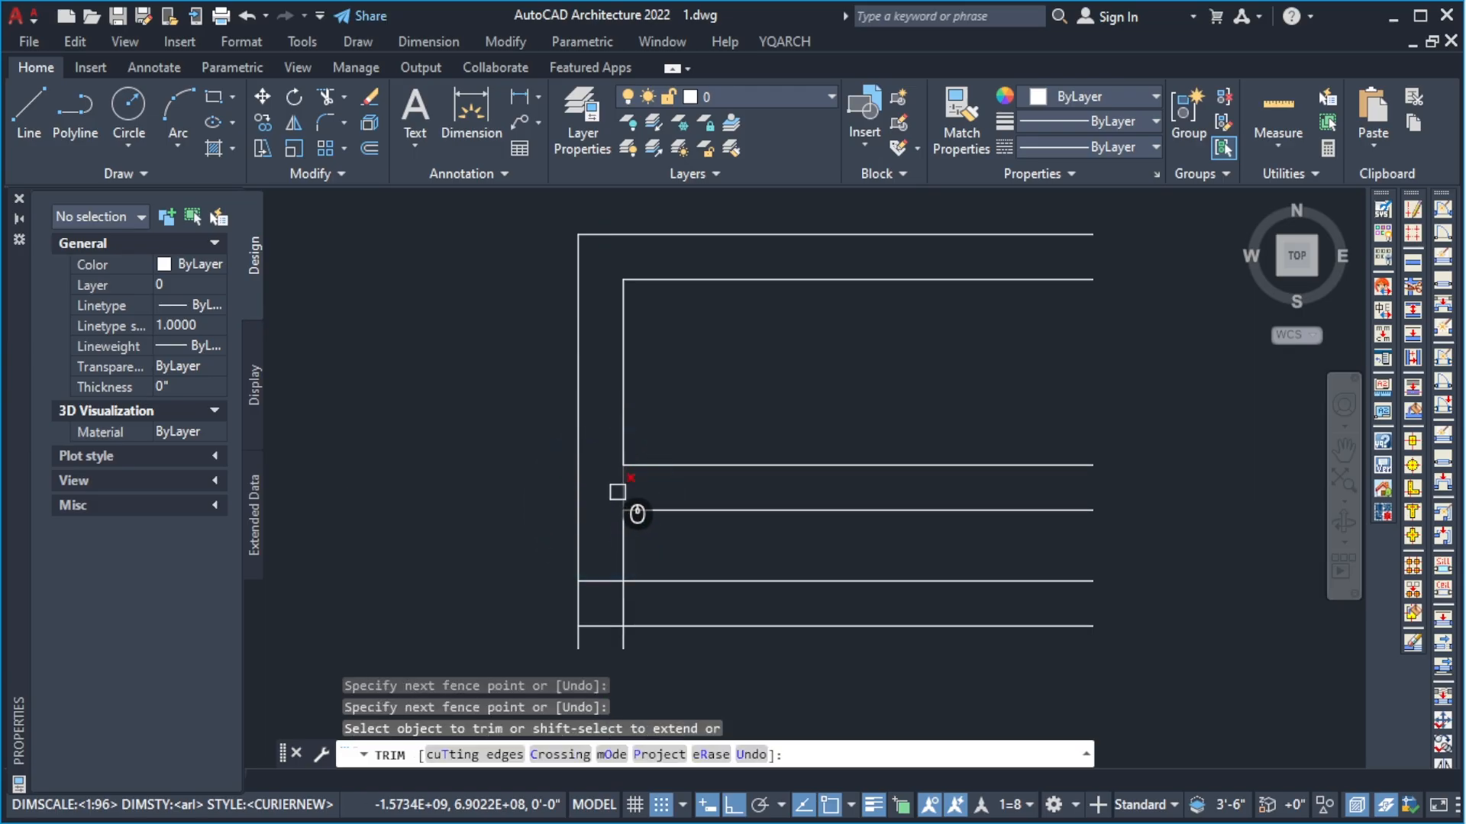
Trim the inner vertical line within the middle and lower horizontal pairs, and the lower pair's stubs between the two vertical lines.
click(619, 491)
click(608, 584)
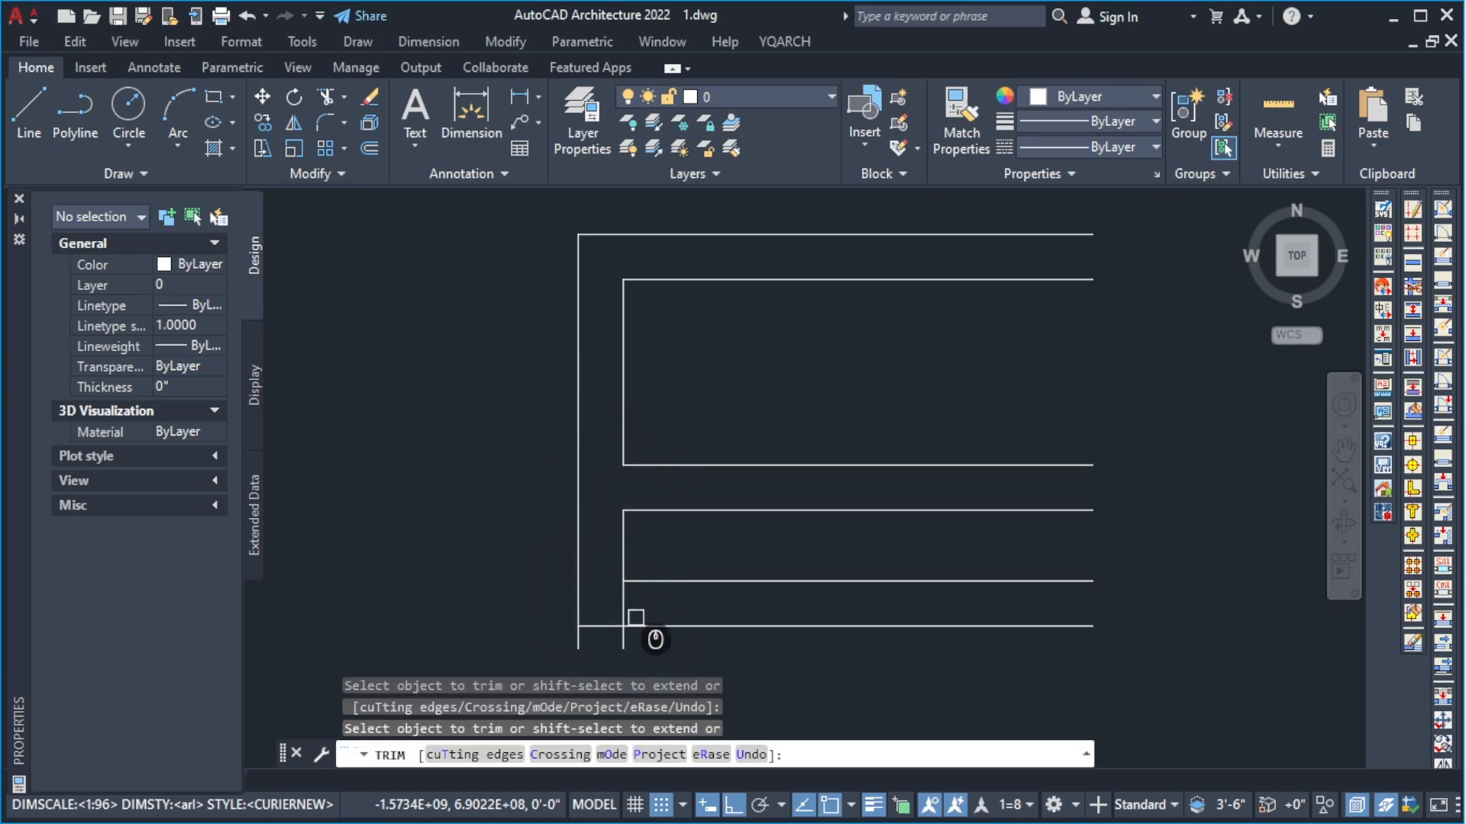
scroll(665, 457, down, 5)
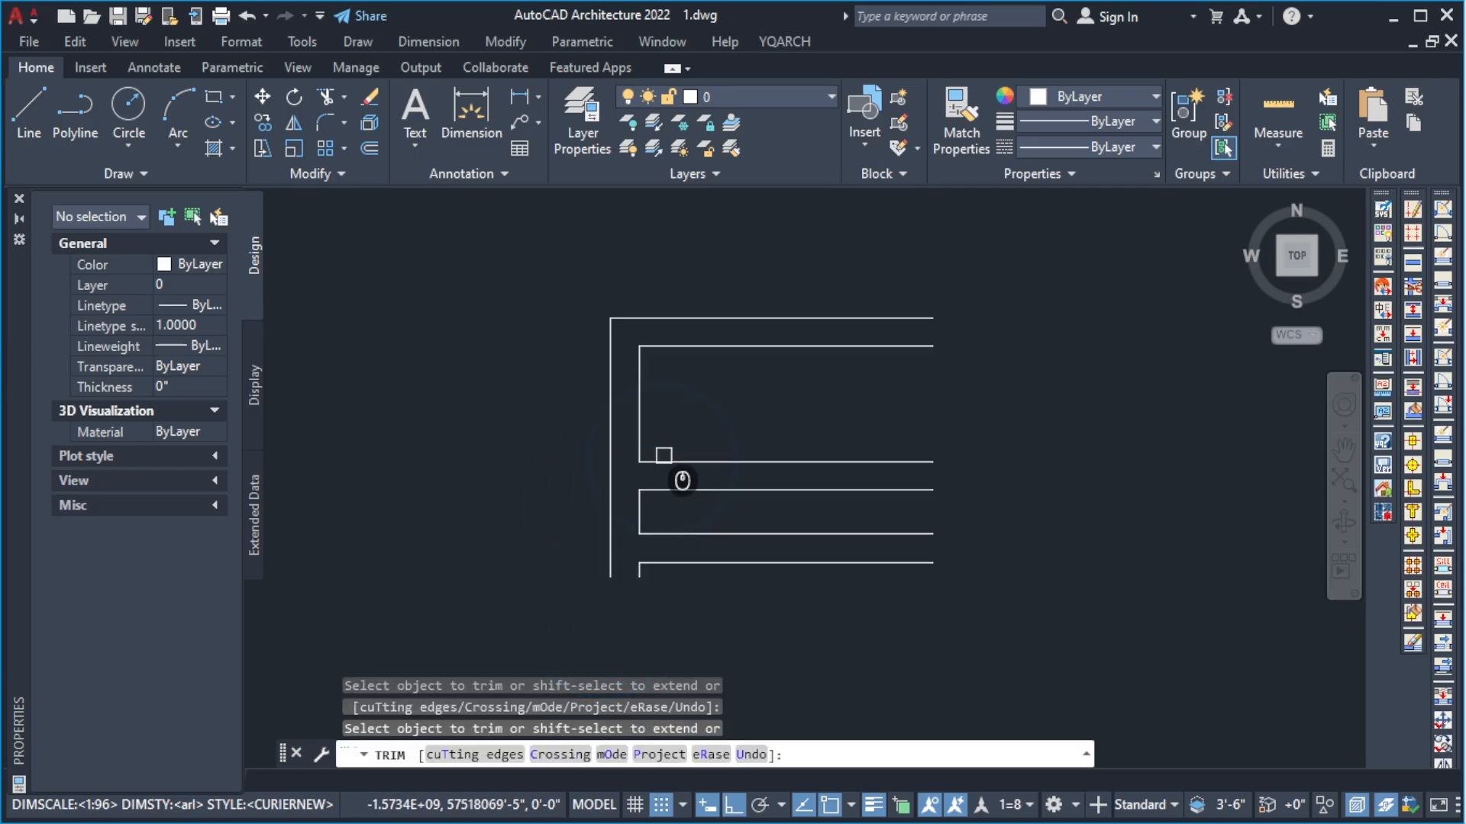
key(Escape)
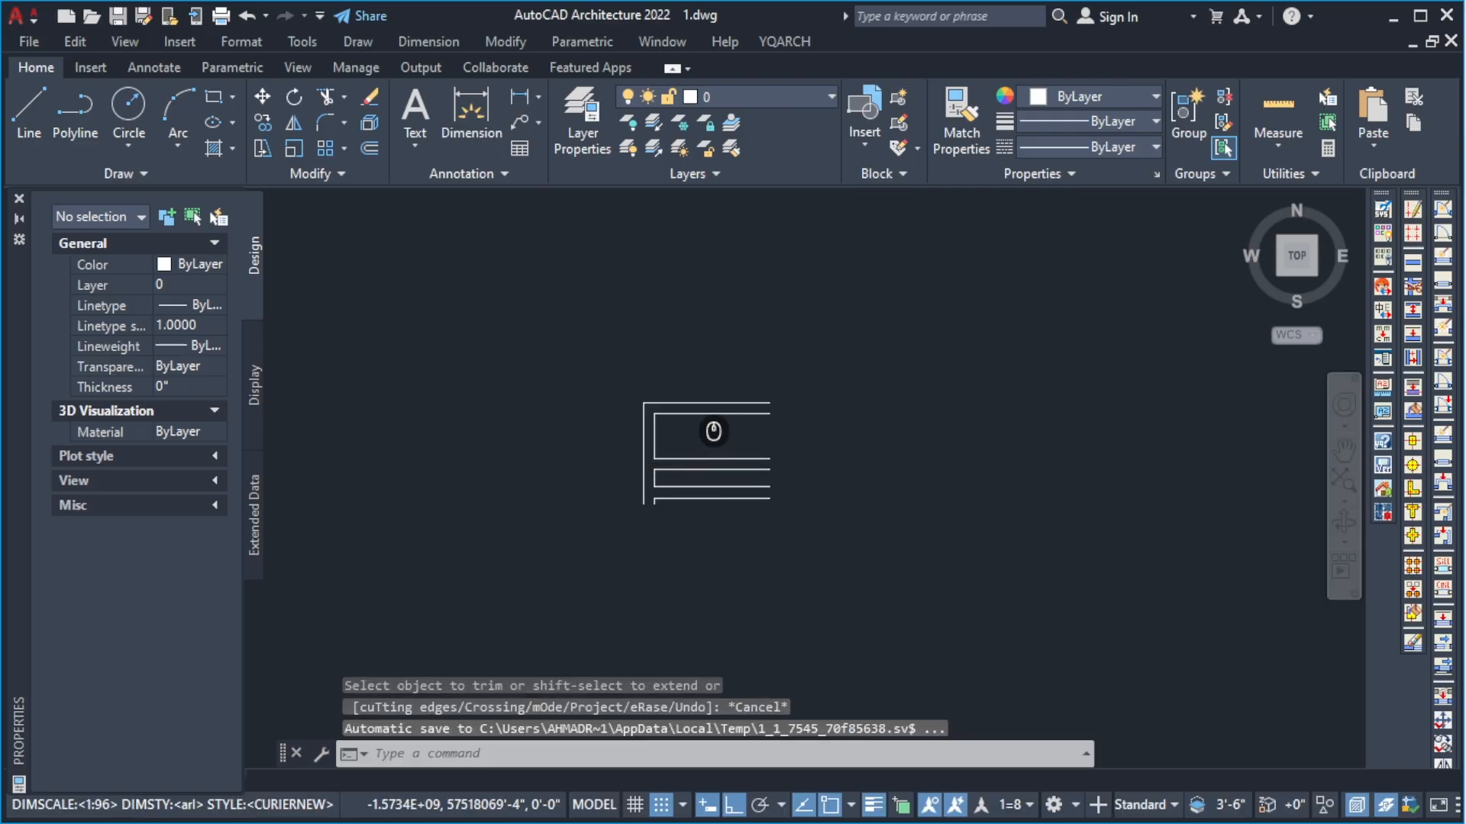
scroll(706, 437, up, 2)
key(Escape)
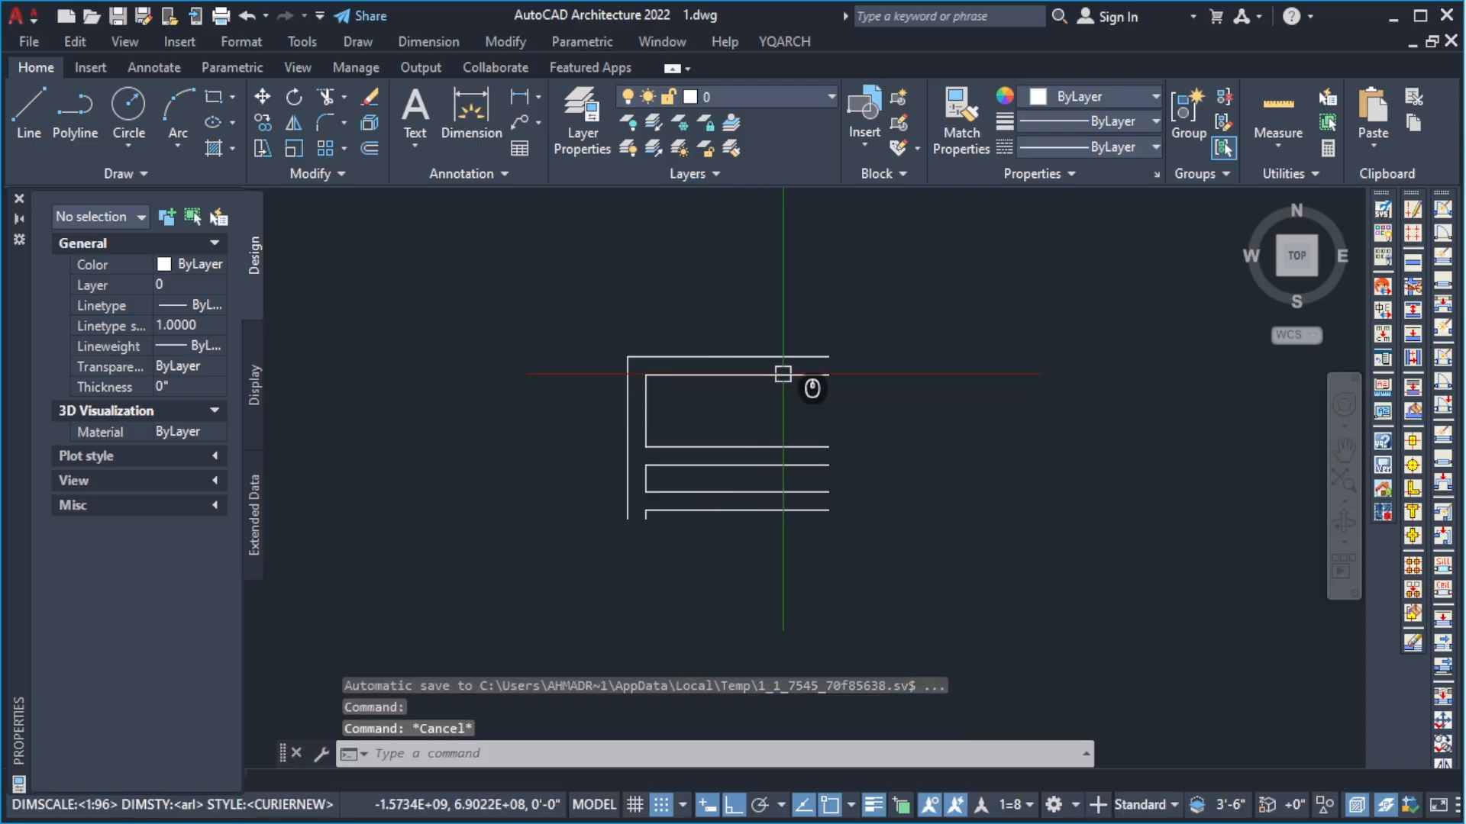
key(Escape)
key(Escape)
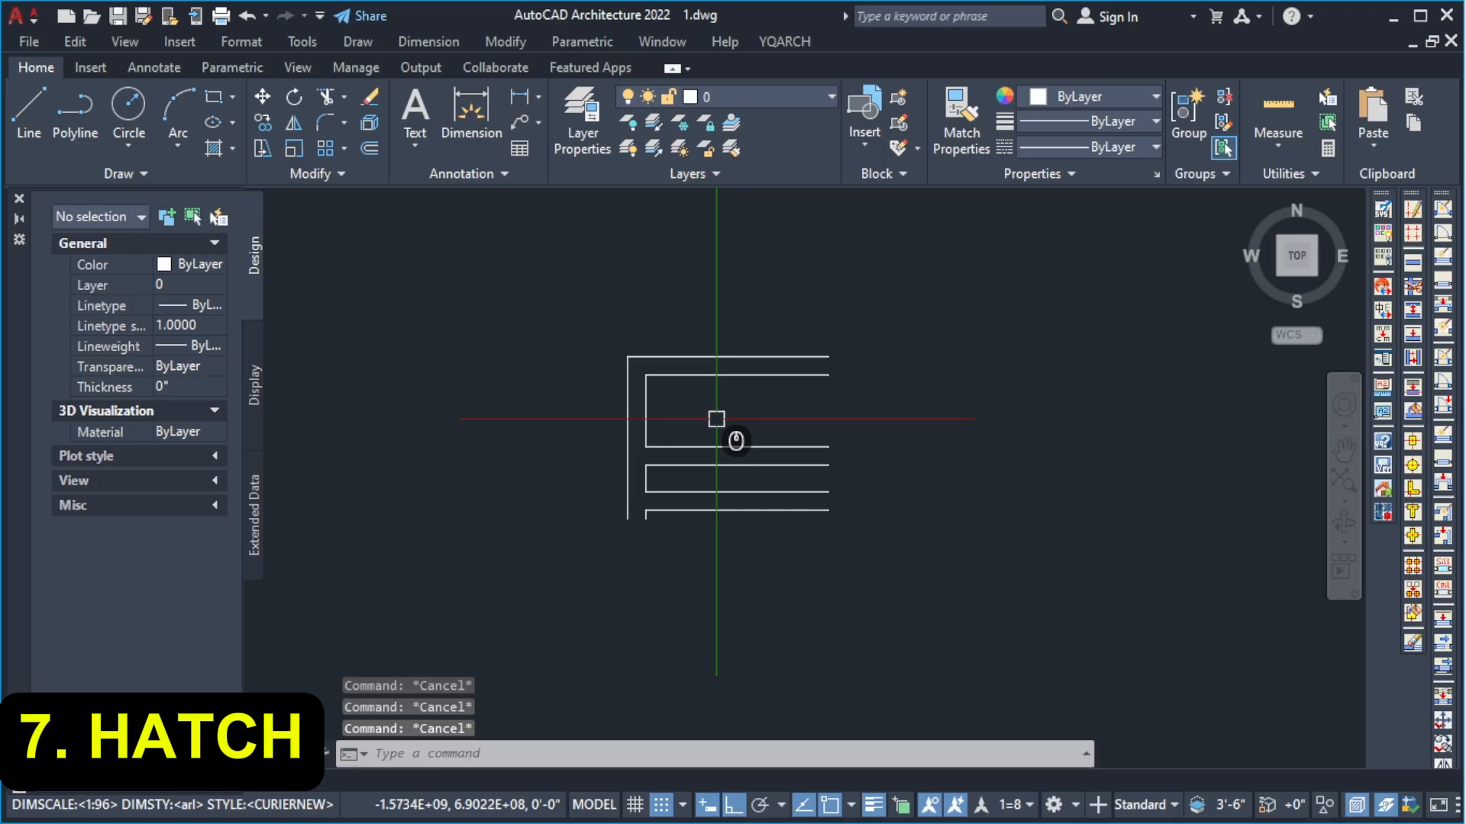
Extend both lines of the middle horizontal pair to the outer vertical line.
scroll(684, 459, up, 2)
text(ex)
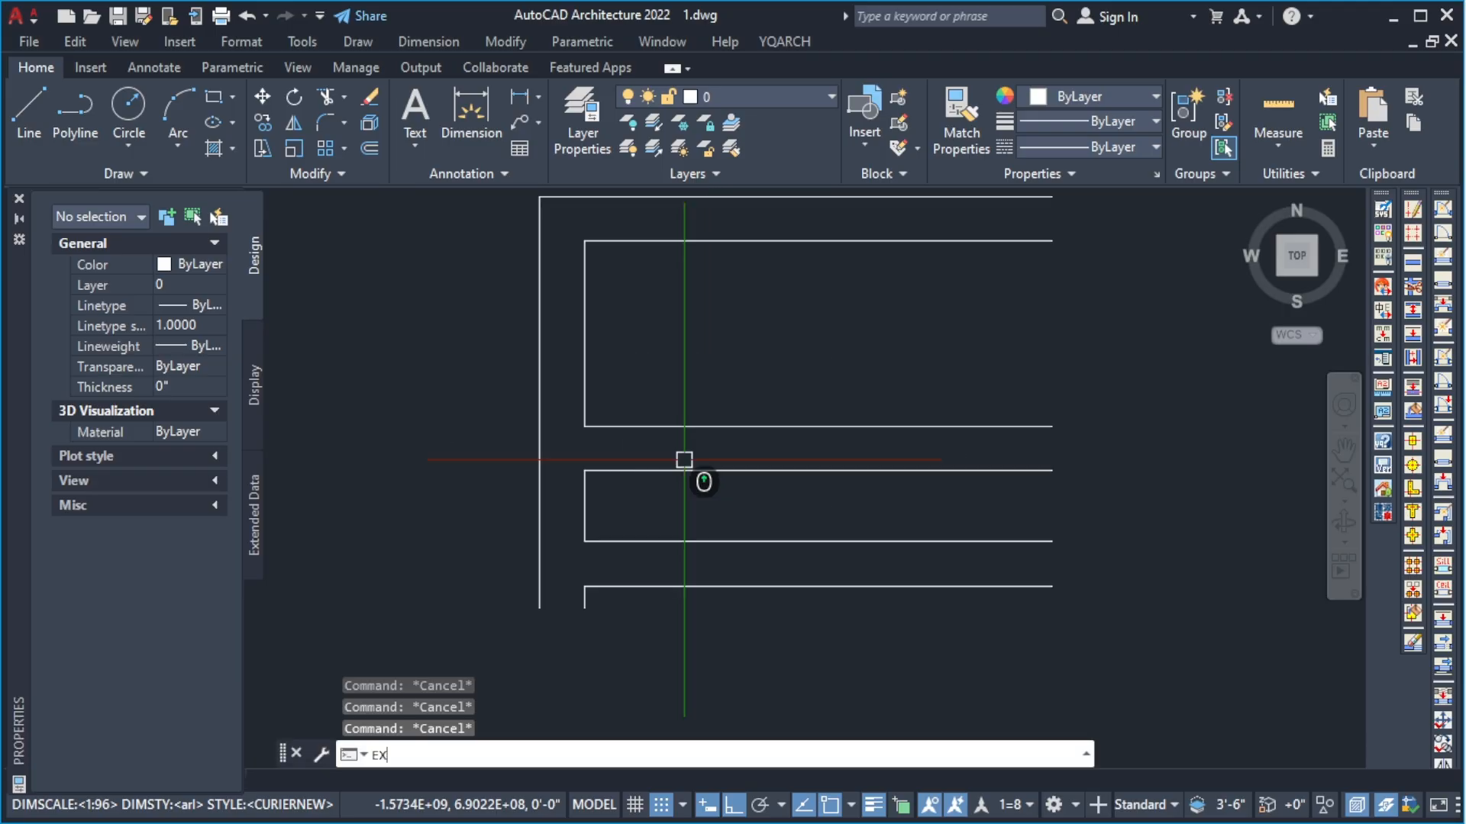
key(space)
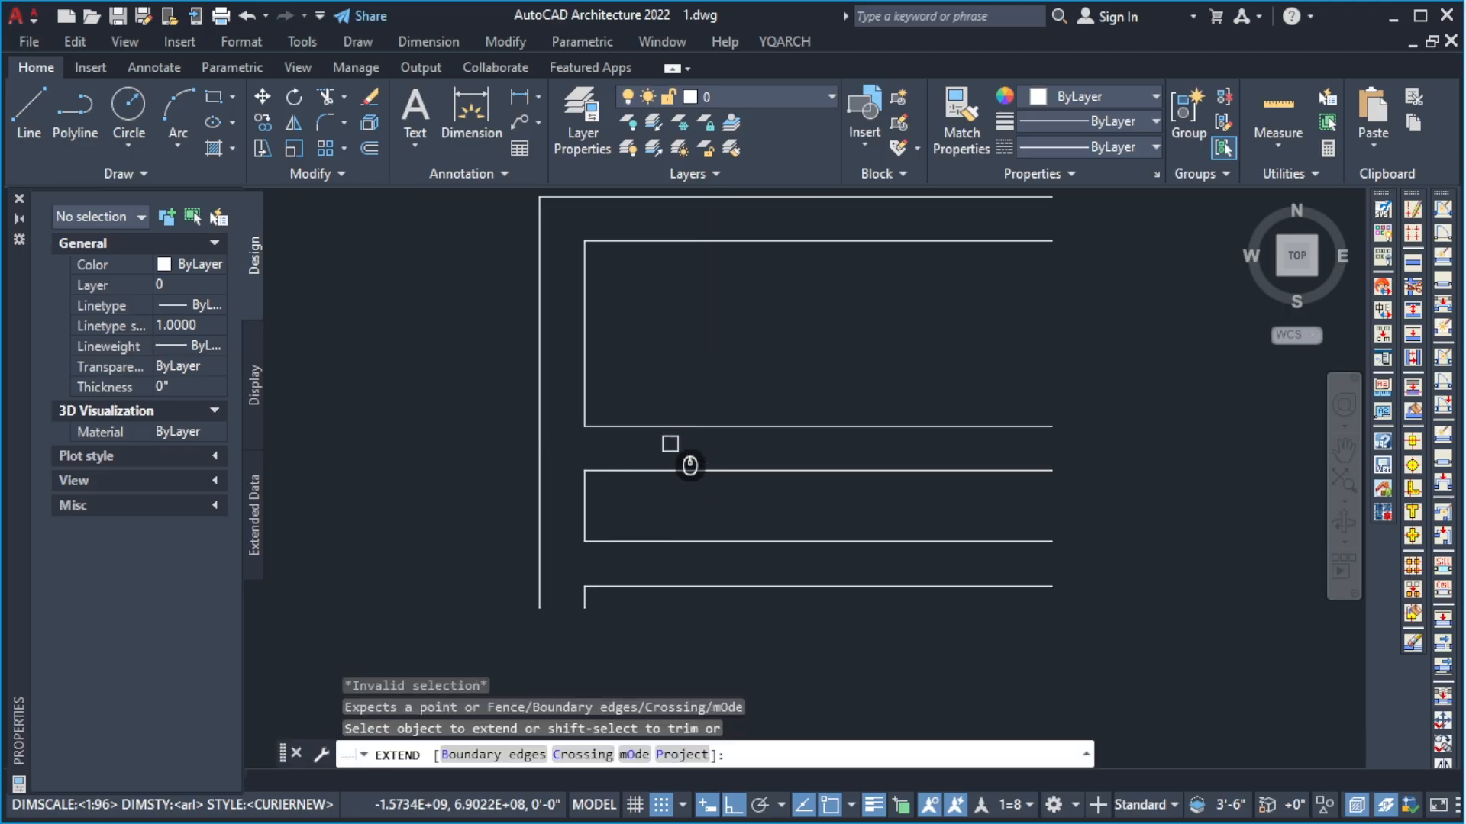
click(664, 495)
click(658, 471)
scroll(666, 477, down, 3)
key(Escape)
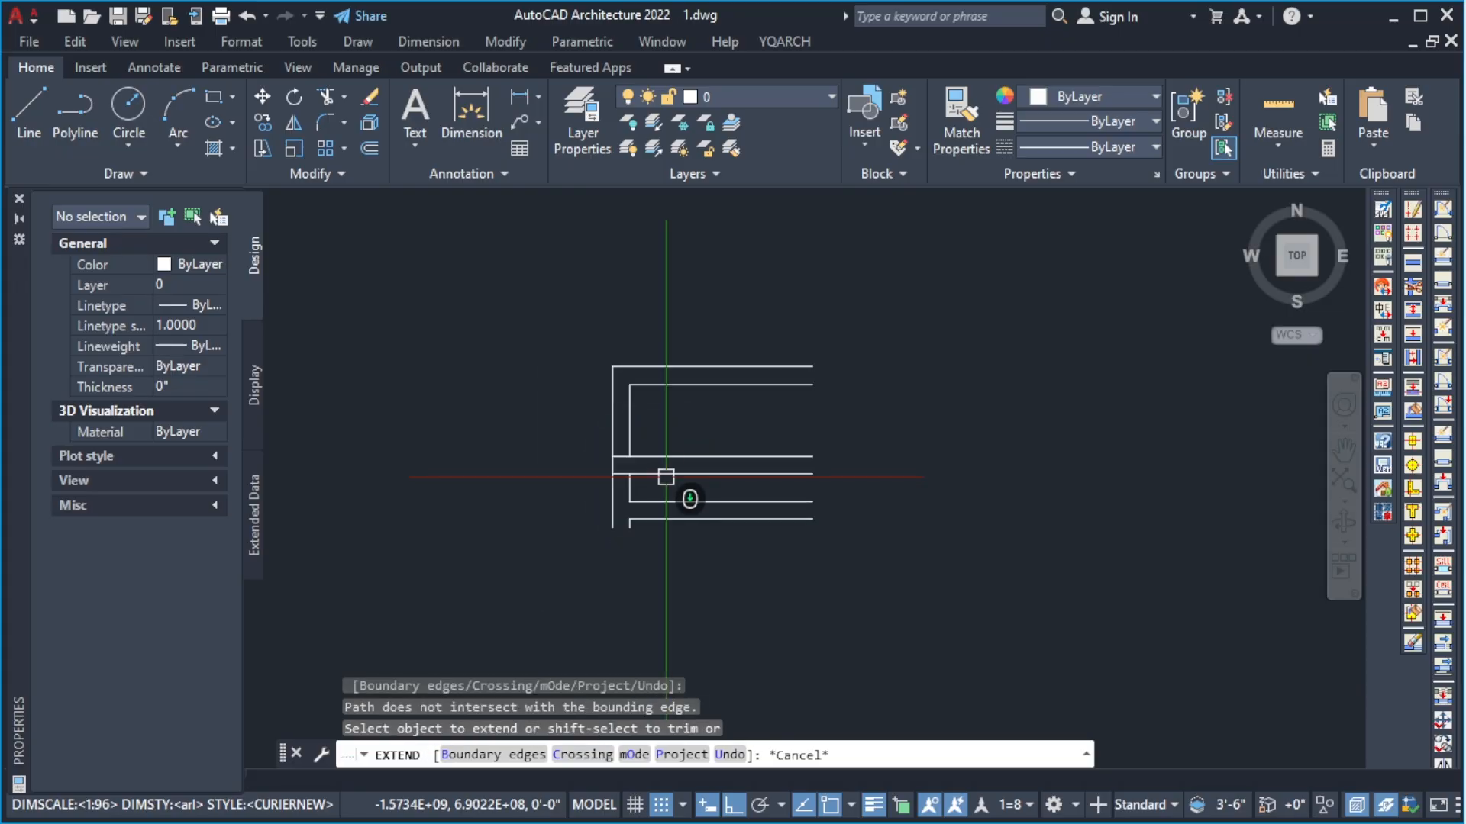
scroll(658, 431, up, 2)
key(Escape)
key(Escape)
key(Escape)
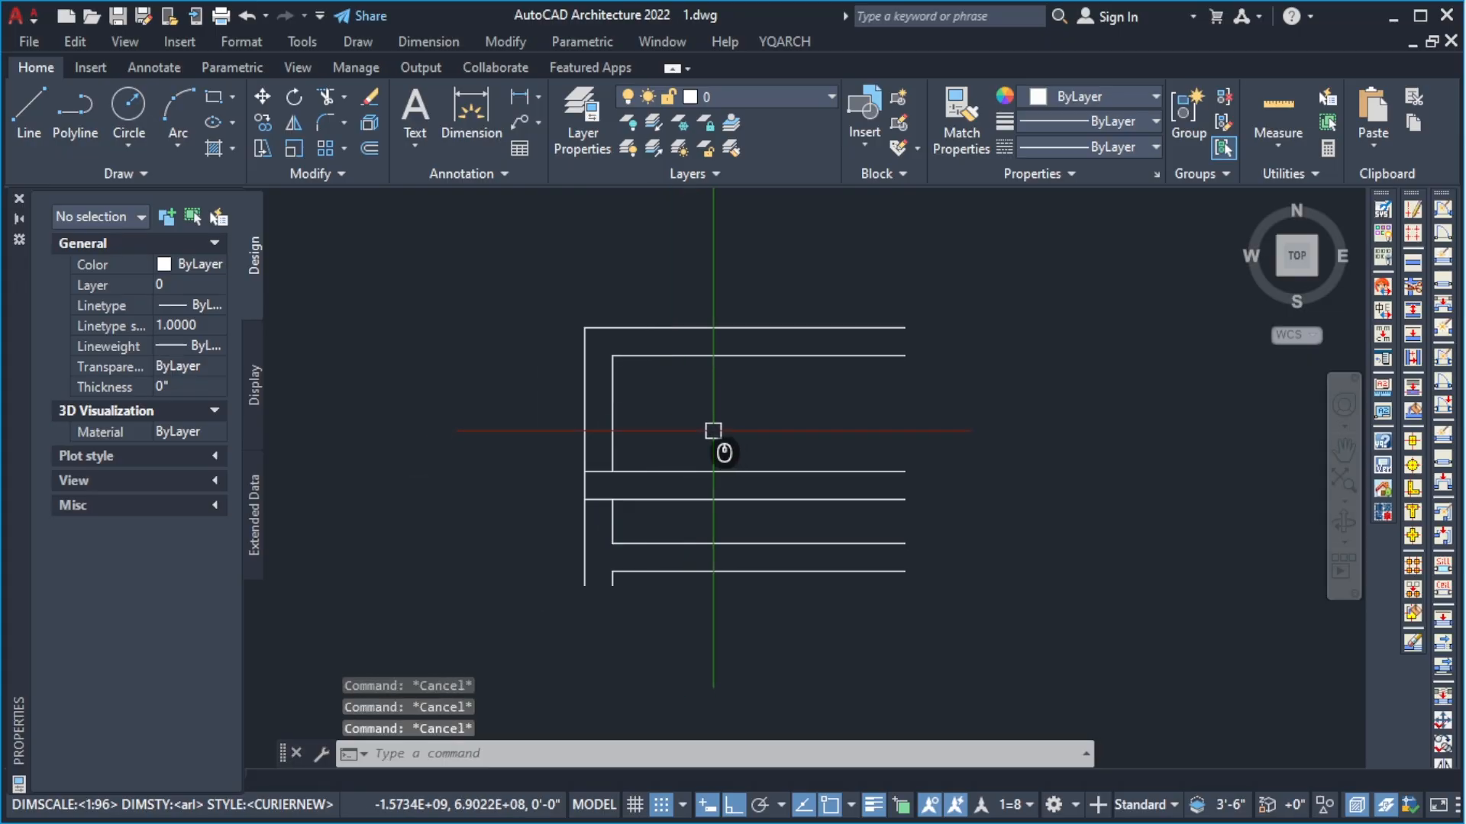
Draw a vertical line crossing all the horizontal wall lines, from above the top wall to below the lowest one.
text(l)
key(space)
click(759, 206)
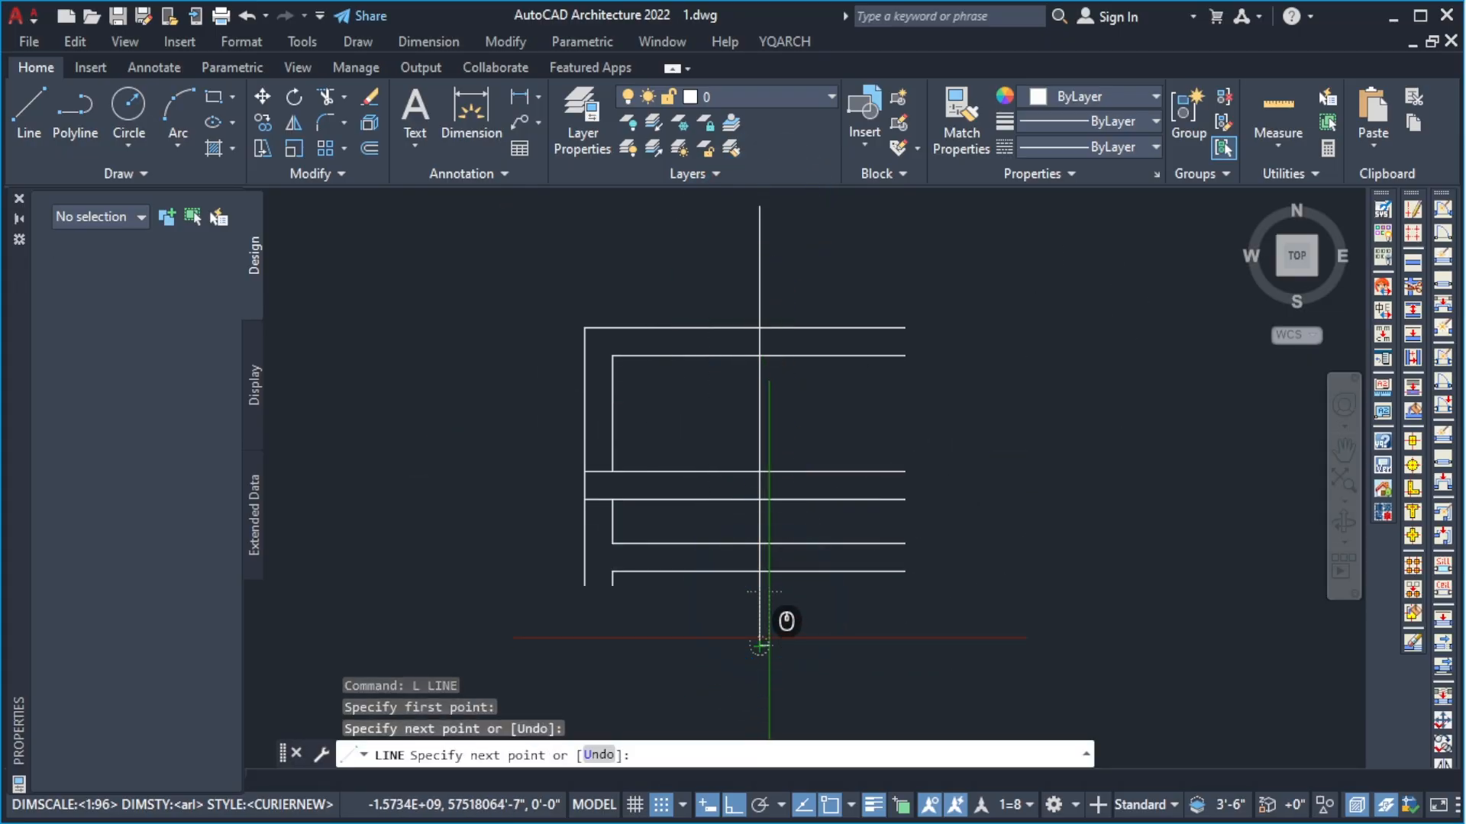
click(759, 645)
key(Escape)
key(Escape)
Offset the new vertical line 9 inches to its right.
text(o)
key(space)
text(9)
key(Return)
click(760, 589)
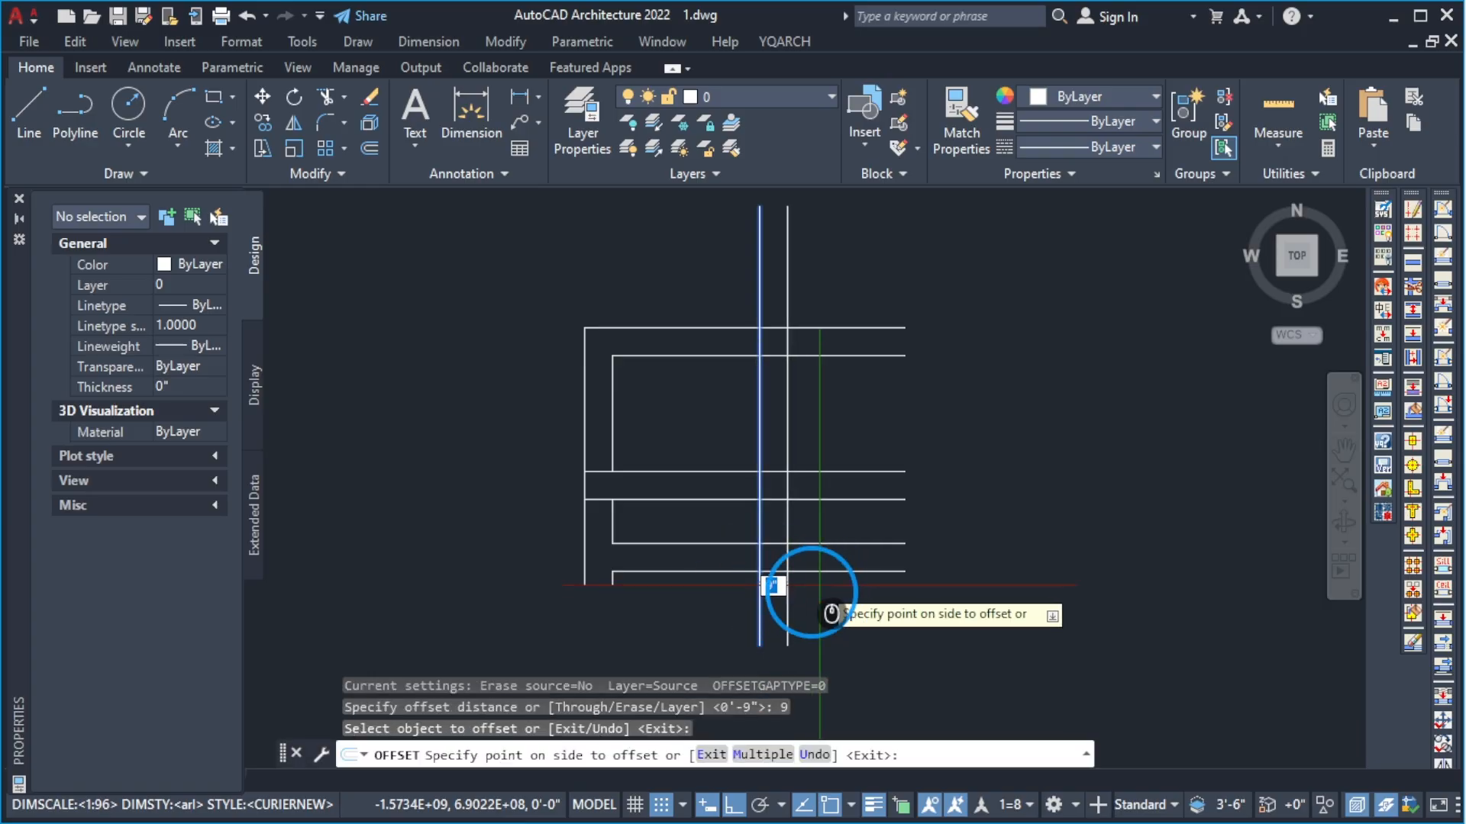
click(830, 613)
key(Escape)
key(Escape)
key(Escape)
key(Escape)
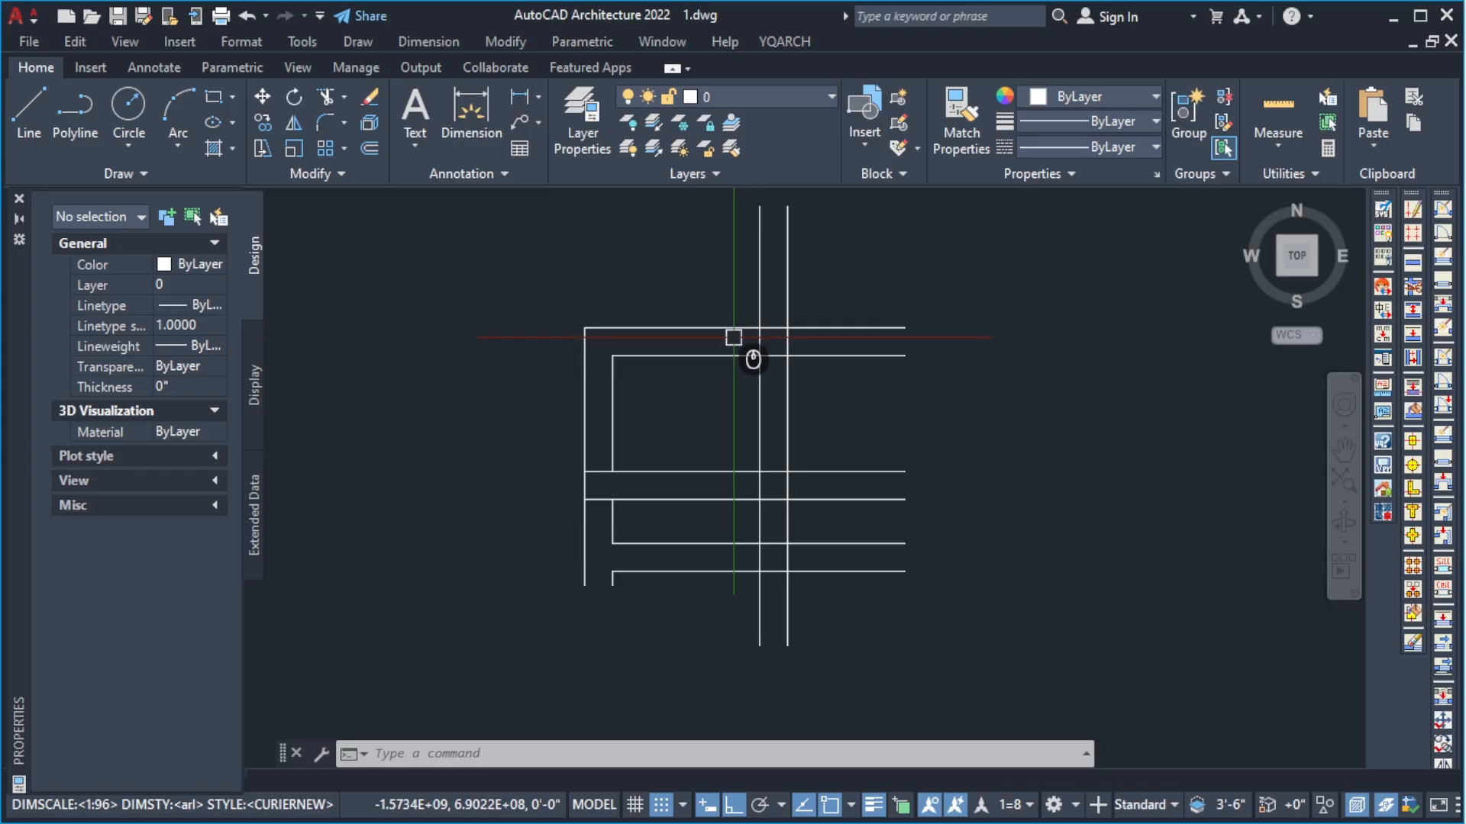
Hatch the square where the new vertical pair crosses the top wall, using the SOLID pattern.
text(H)
key(Return)
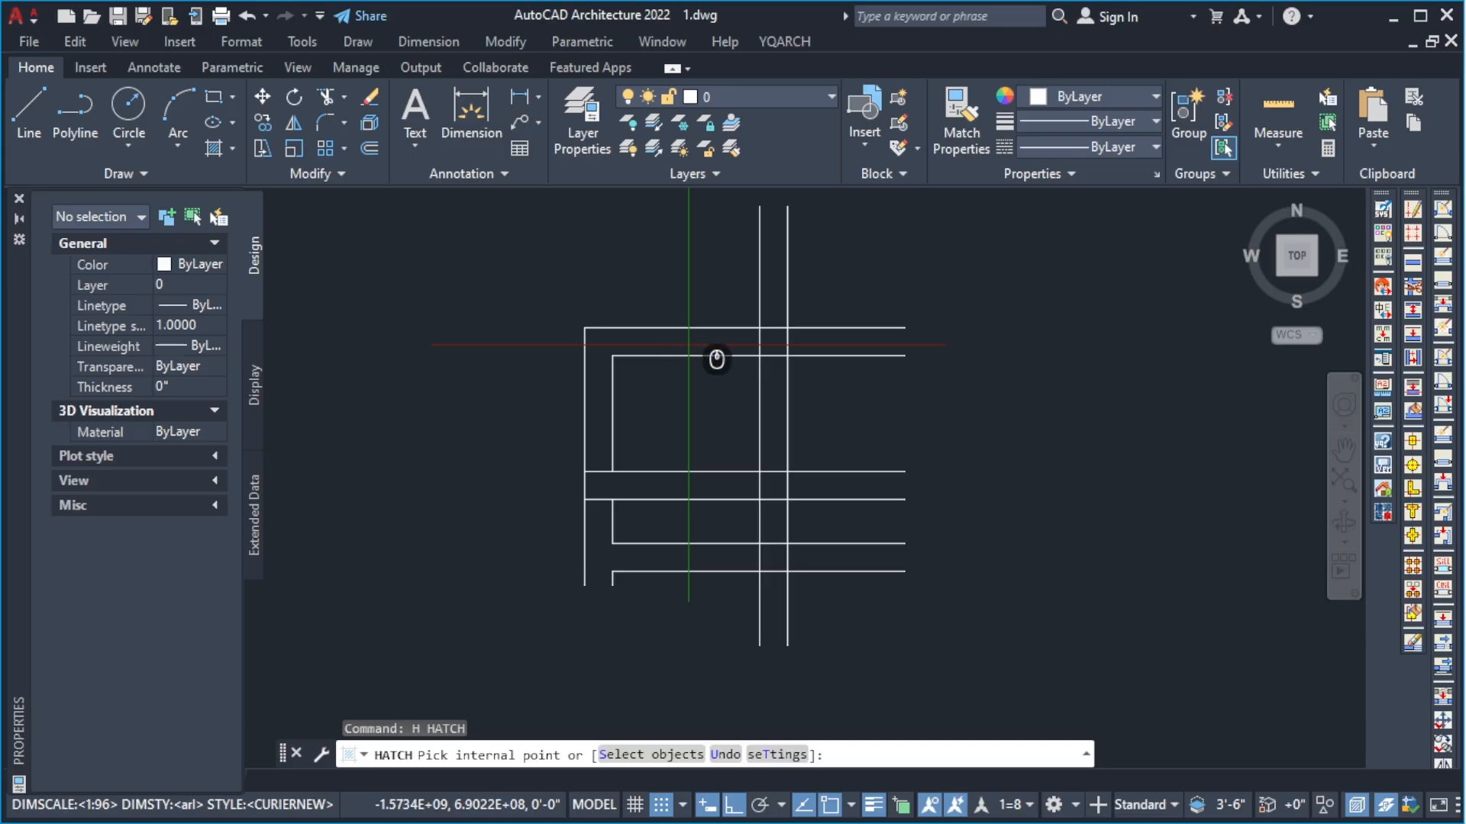
scroll(688, 344, up, 2)
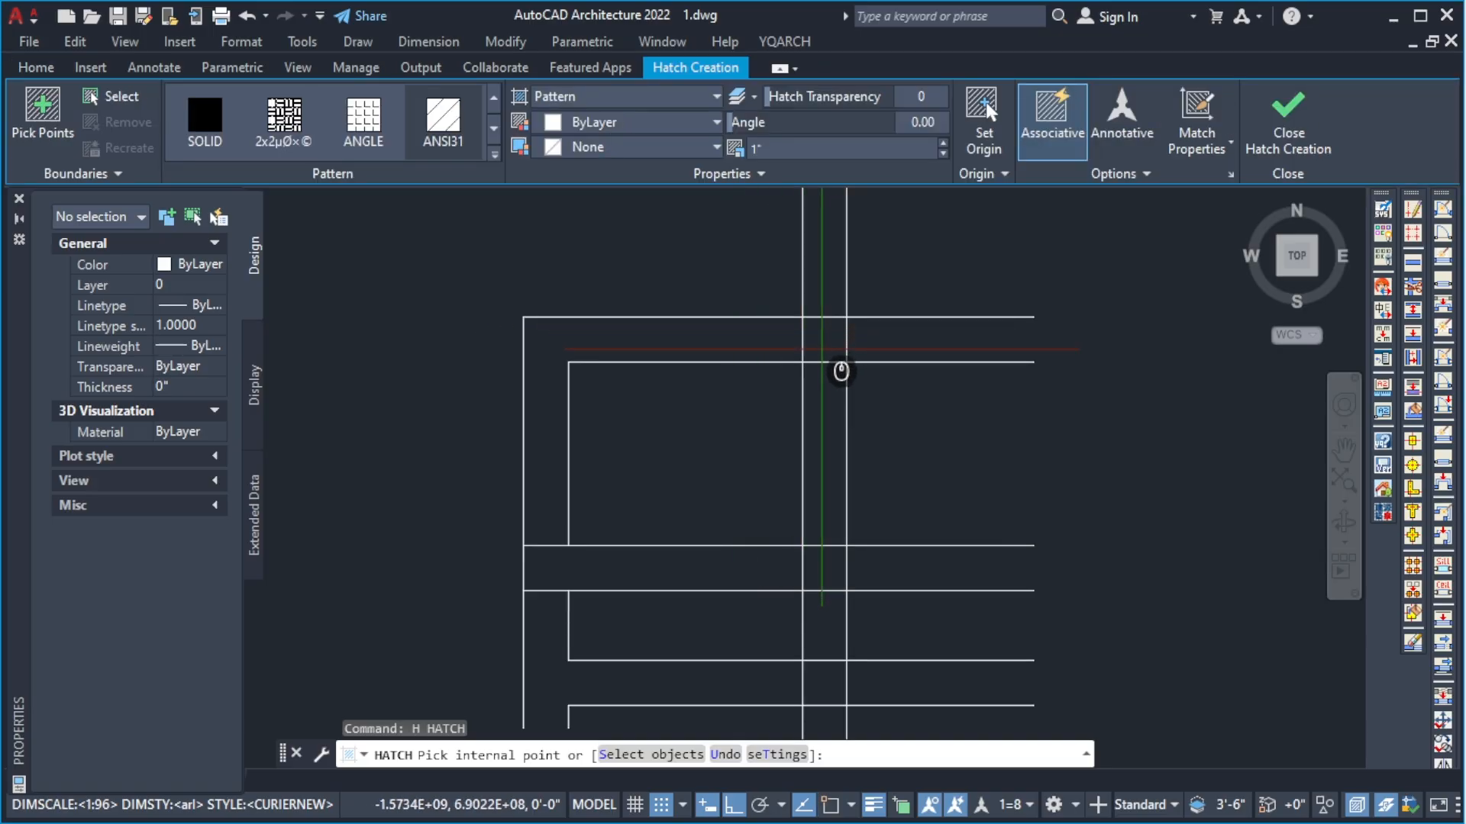
click(834, 358)
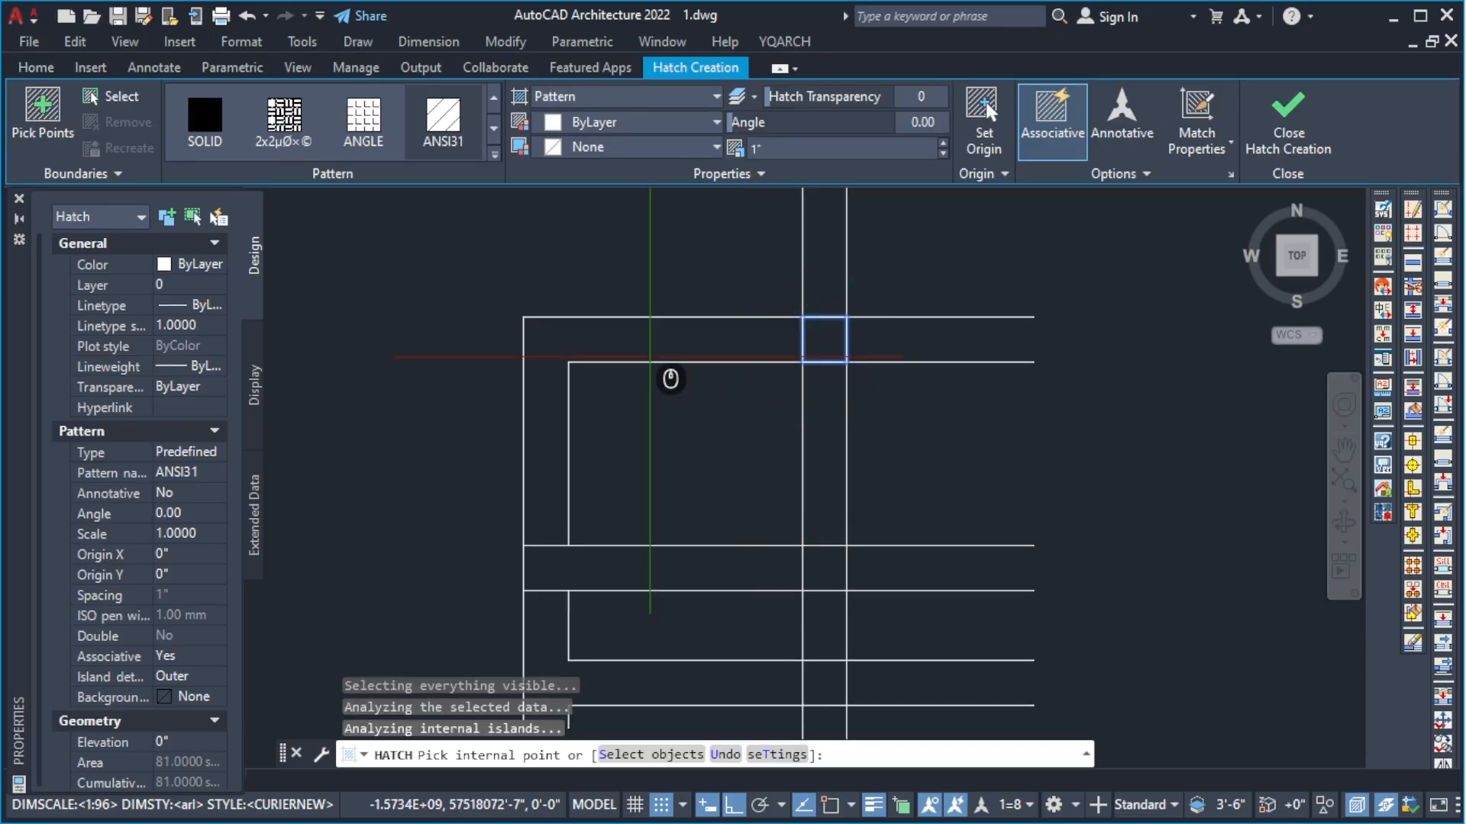
click(363, 122)
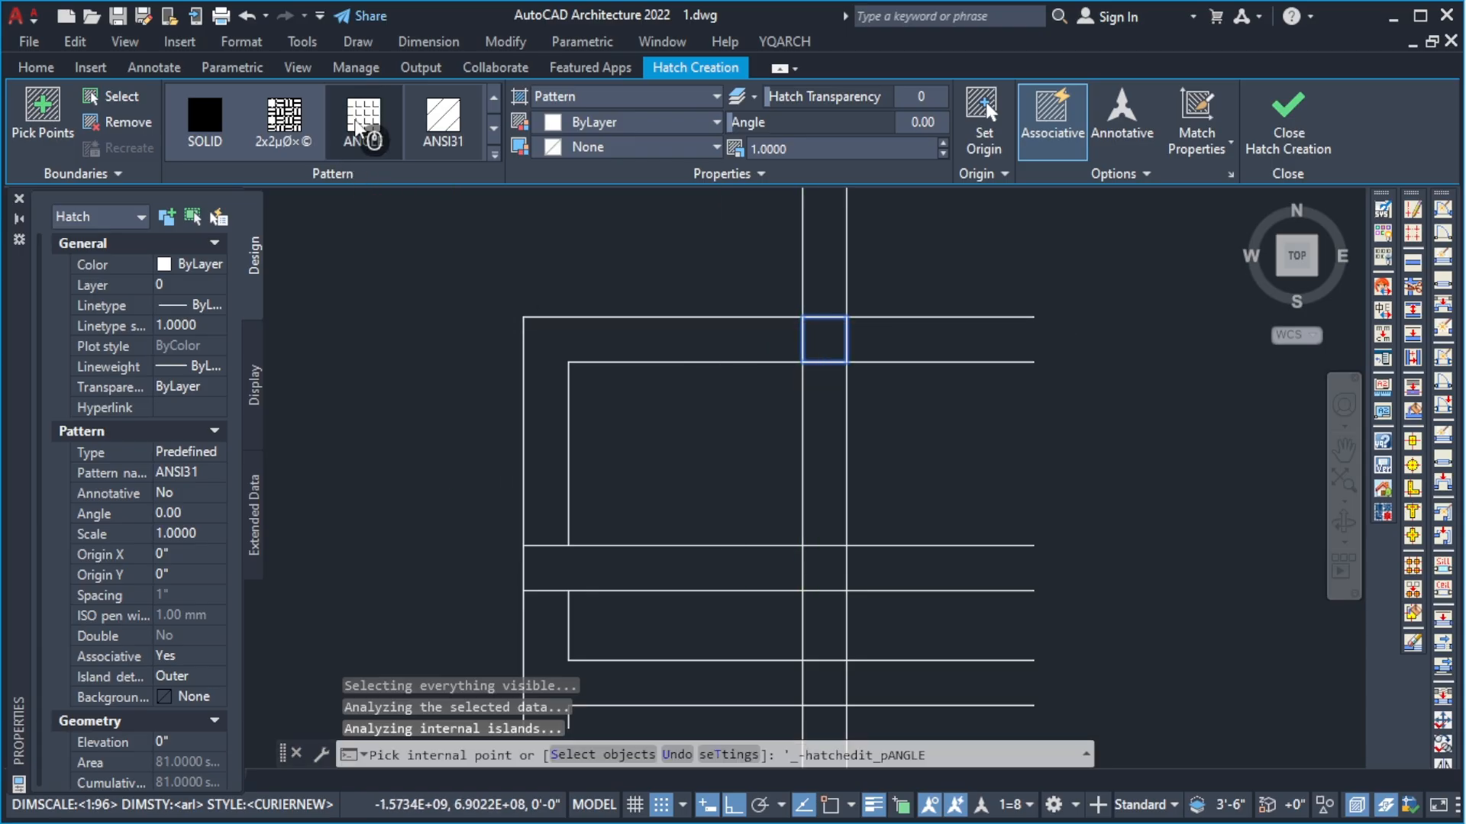
click(209, 114)
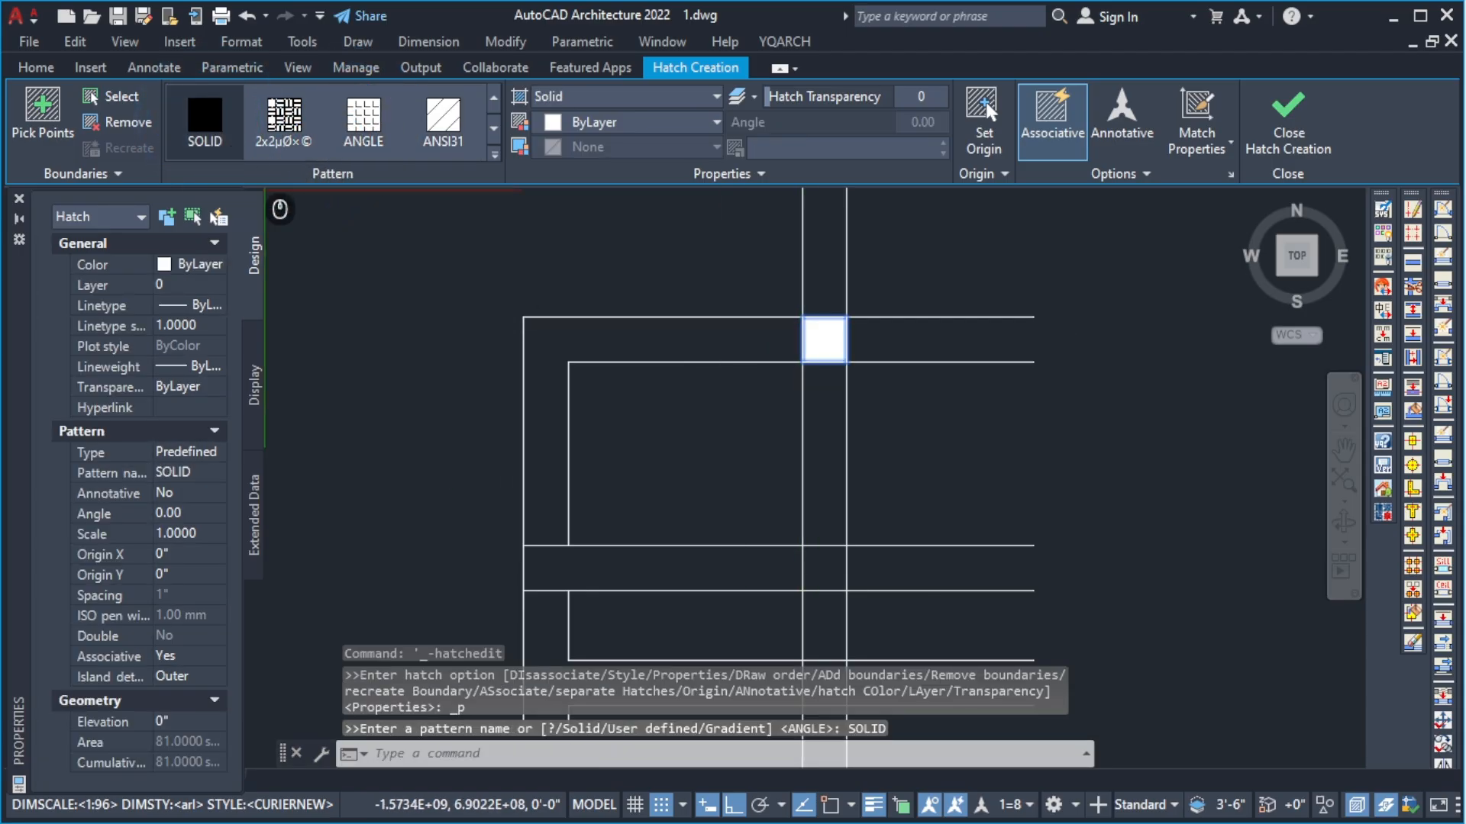
Add the L-shaped corner wall and the middle wall strip west of the vertical pair to the hatch.
scroll(574, 372, down, 2)
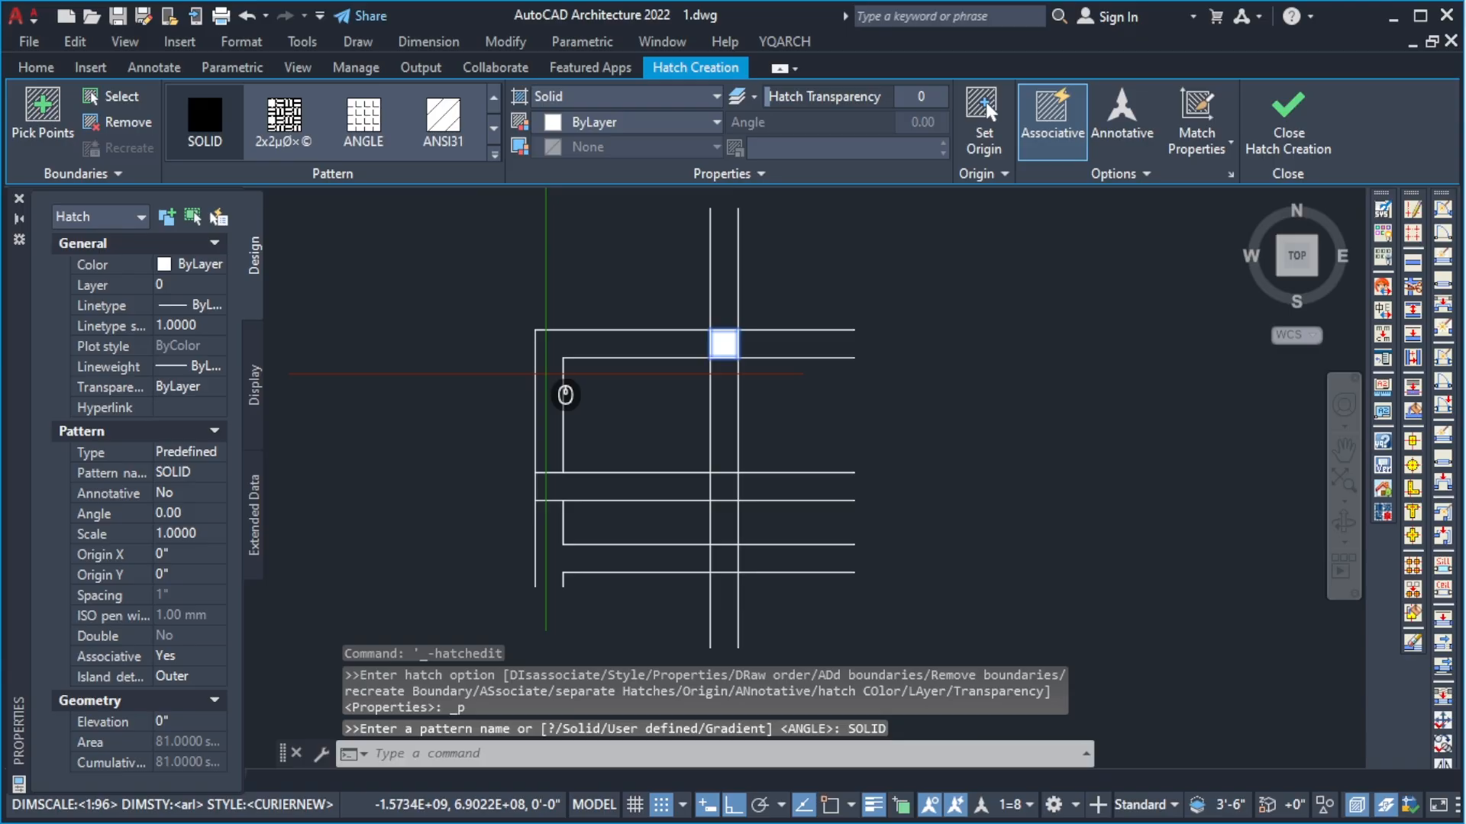
click(564, 393)
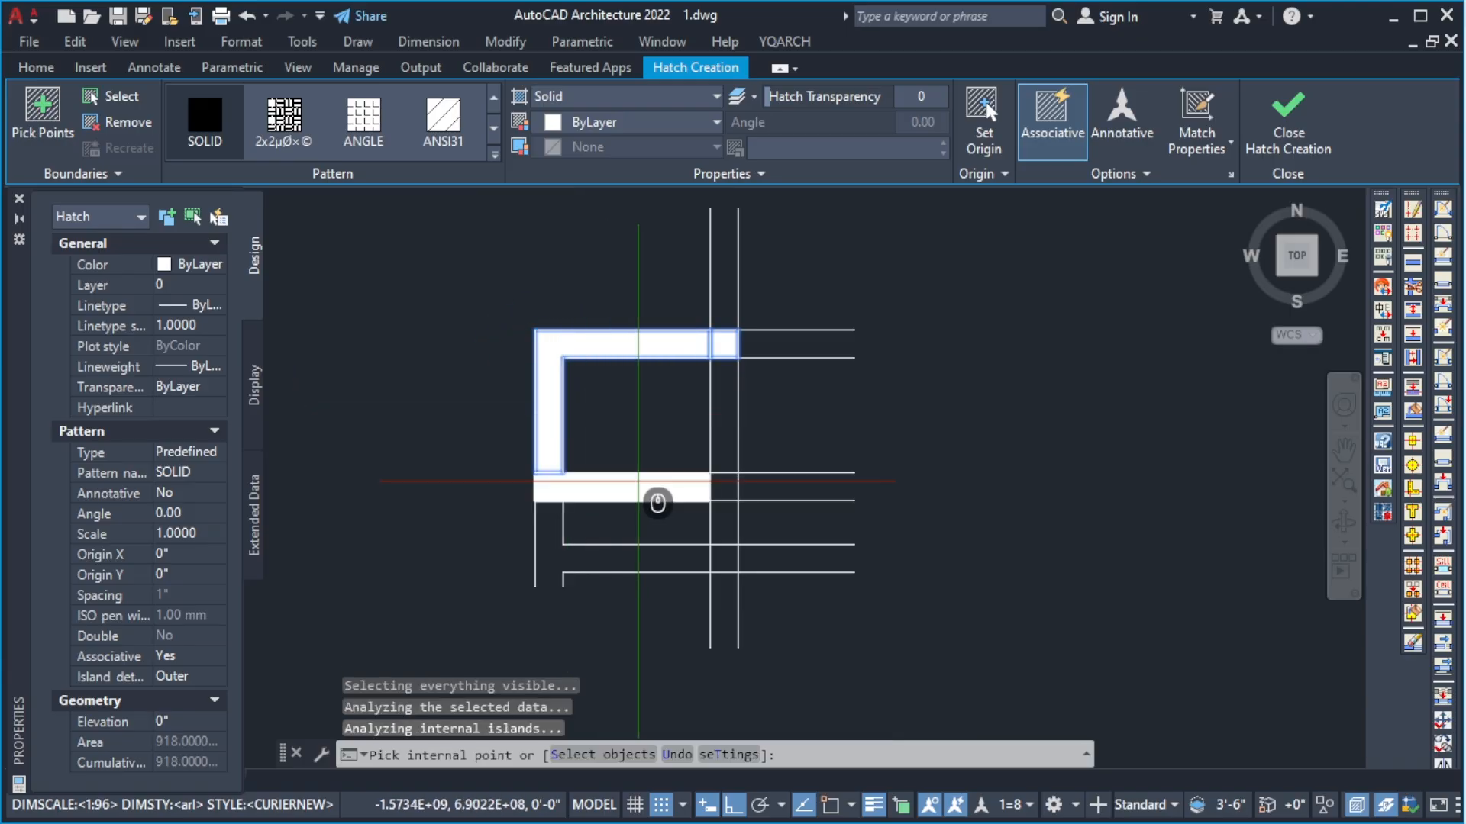
click(655, 495)
Try the other hatch patterns on the wall areas and apply ANSI31.
scroll(655, 495, up, 2)
click(288, 107)
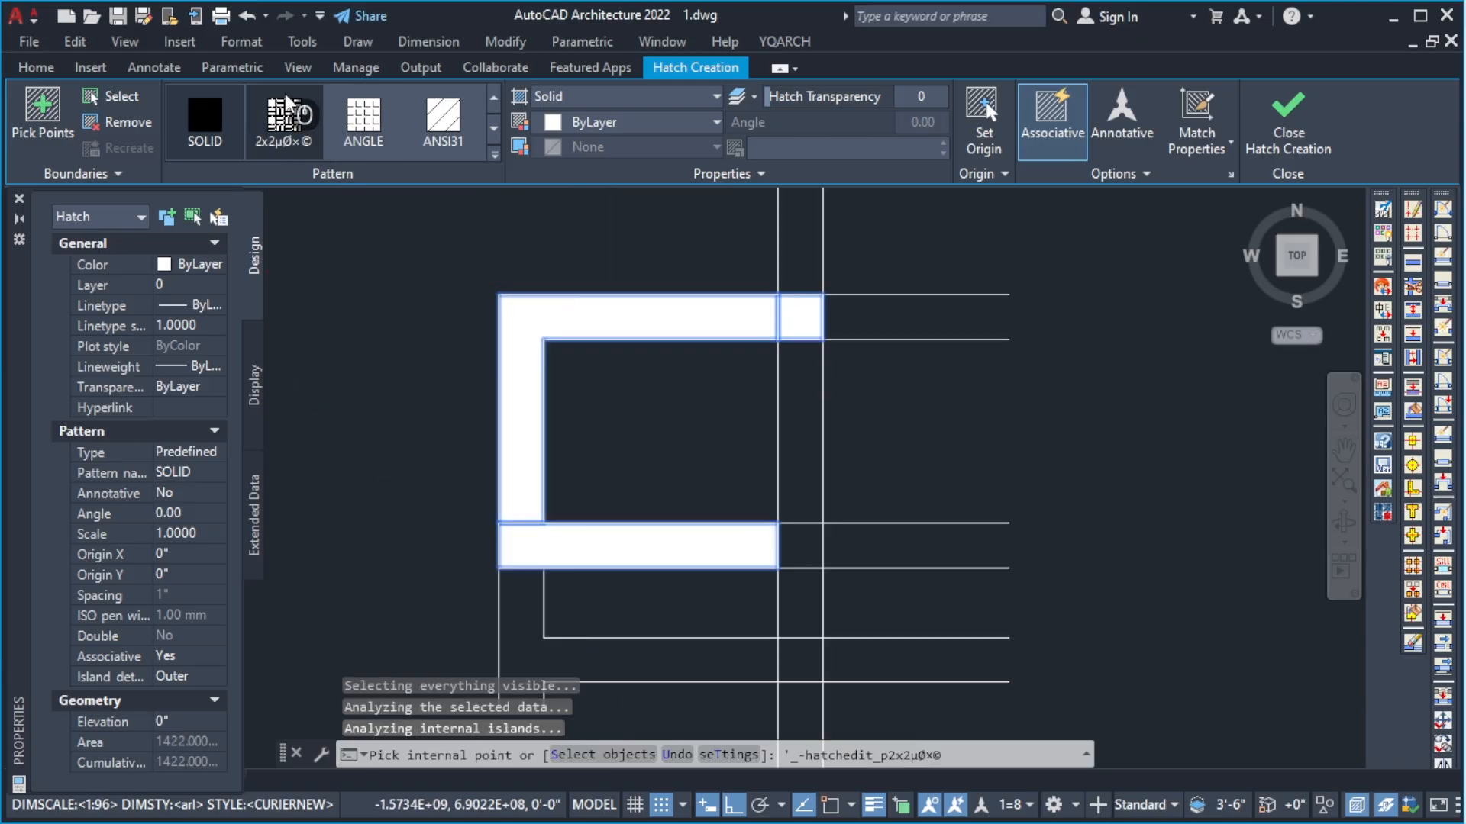
click(365, 124)
click(433, 118)
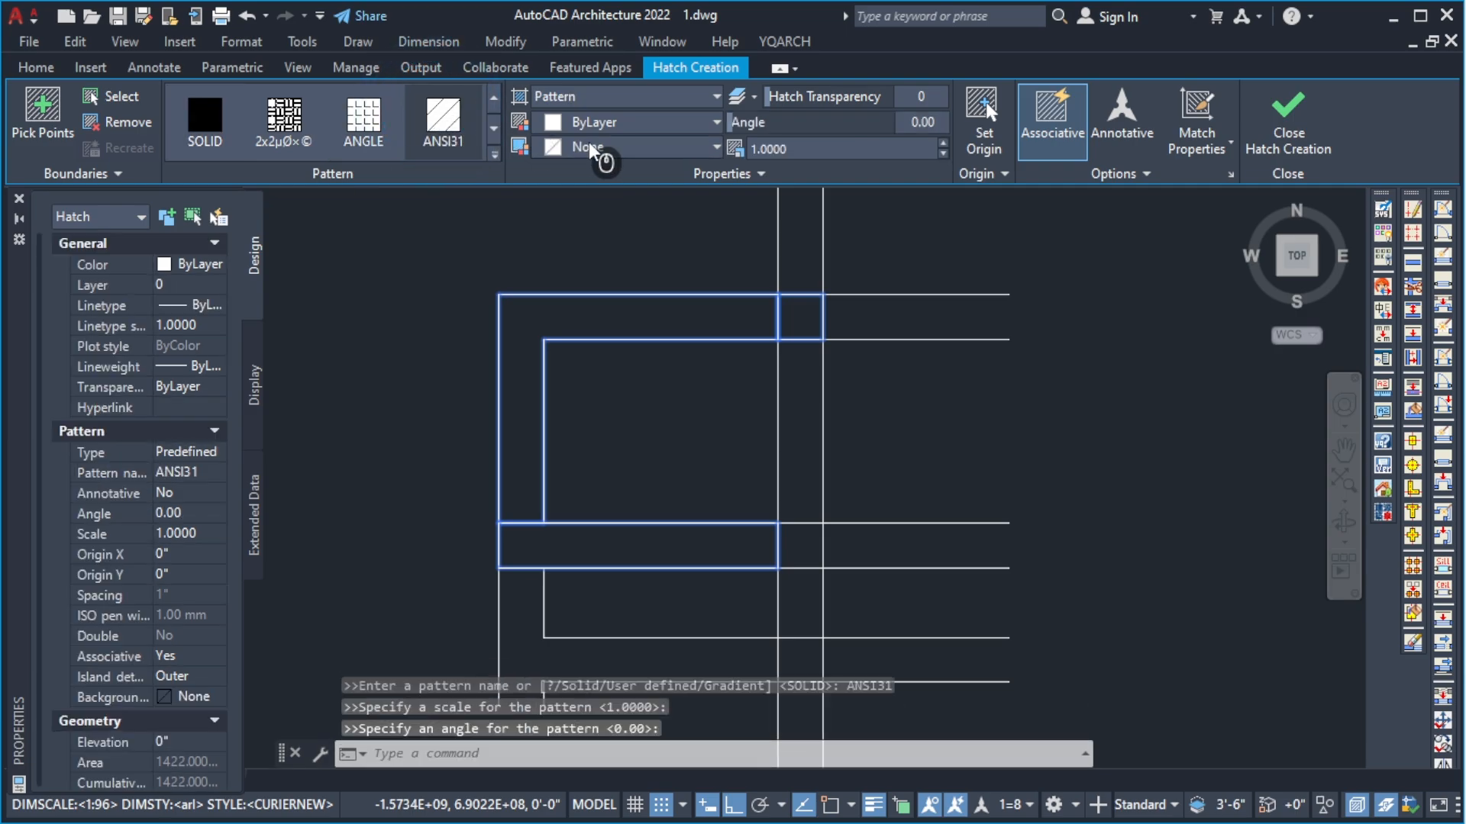
Try hatch scales of 100 and 1000, and set the ANSI31 hatch scale to 25.
click(811, 151)
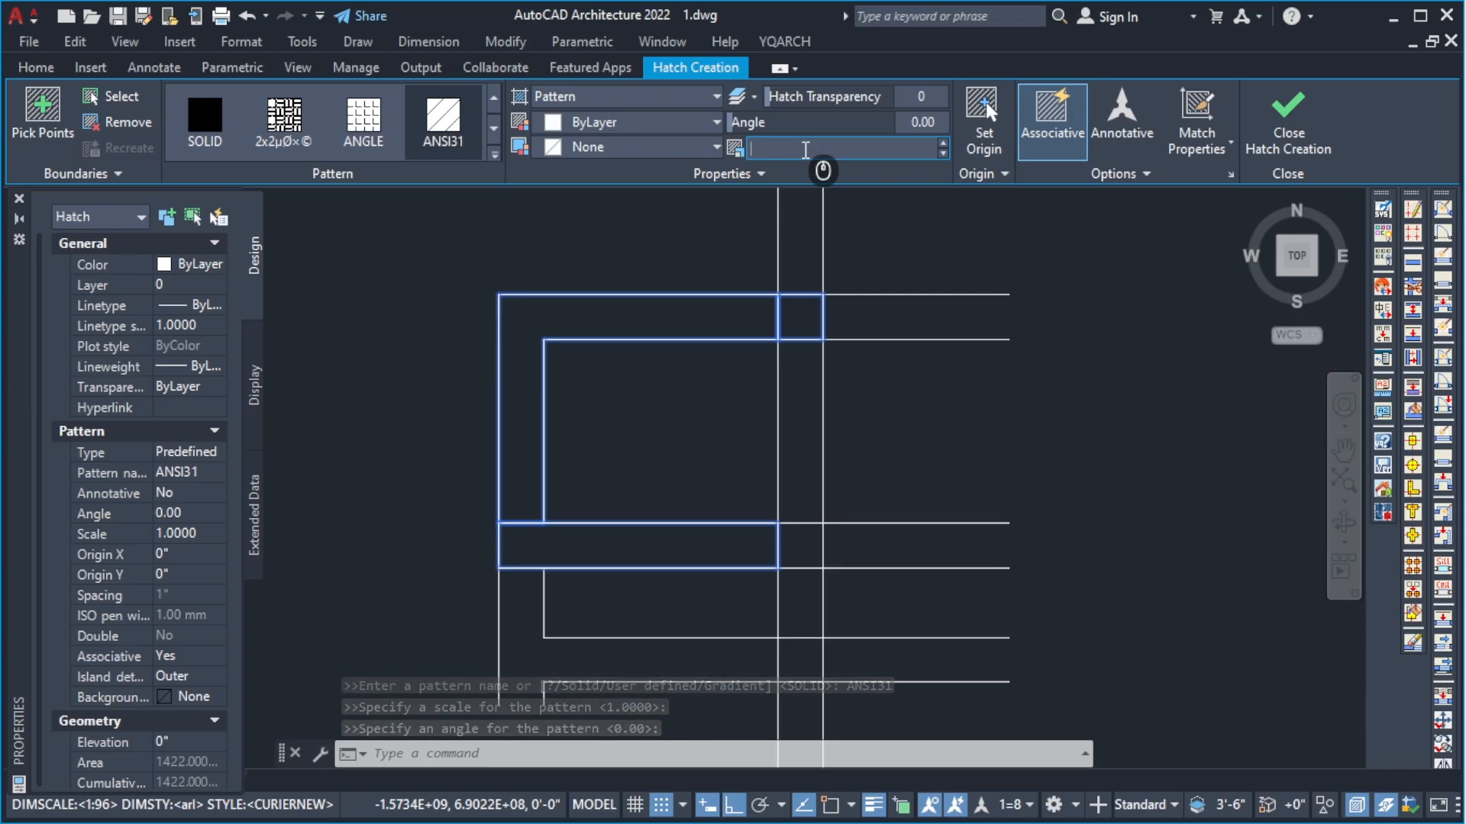
text(100)
key(Return)
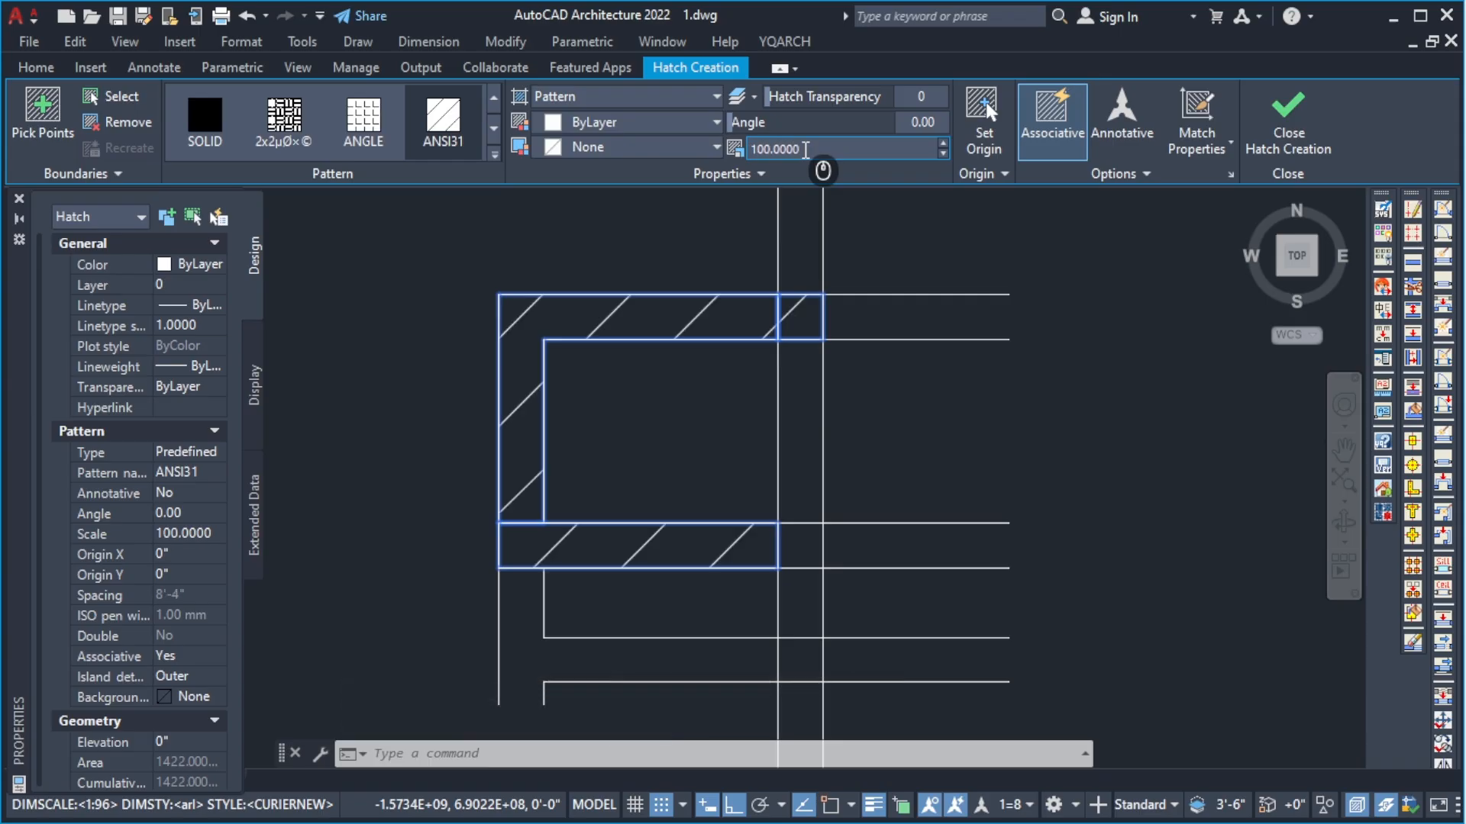
click(801, 150)
key(BackSpace)
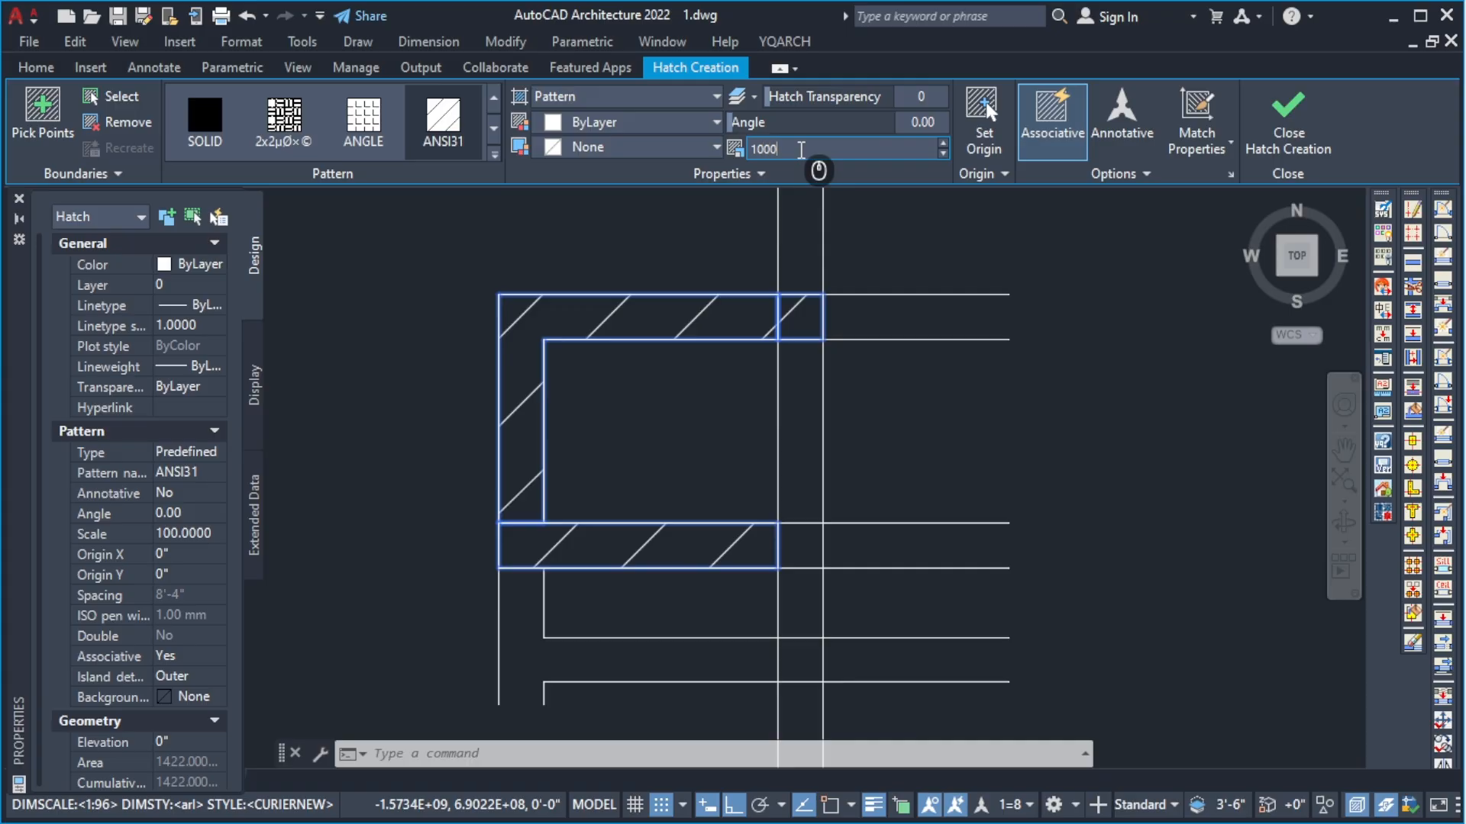
key(Return)
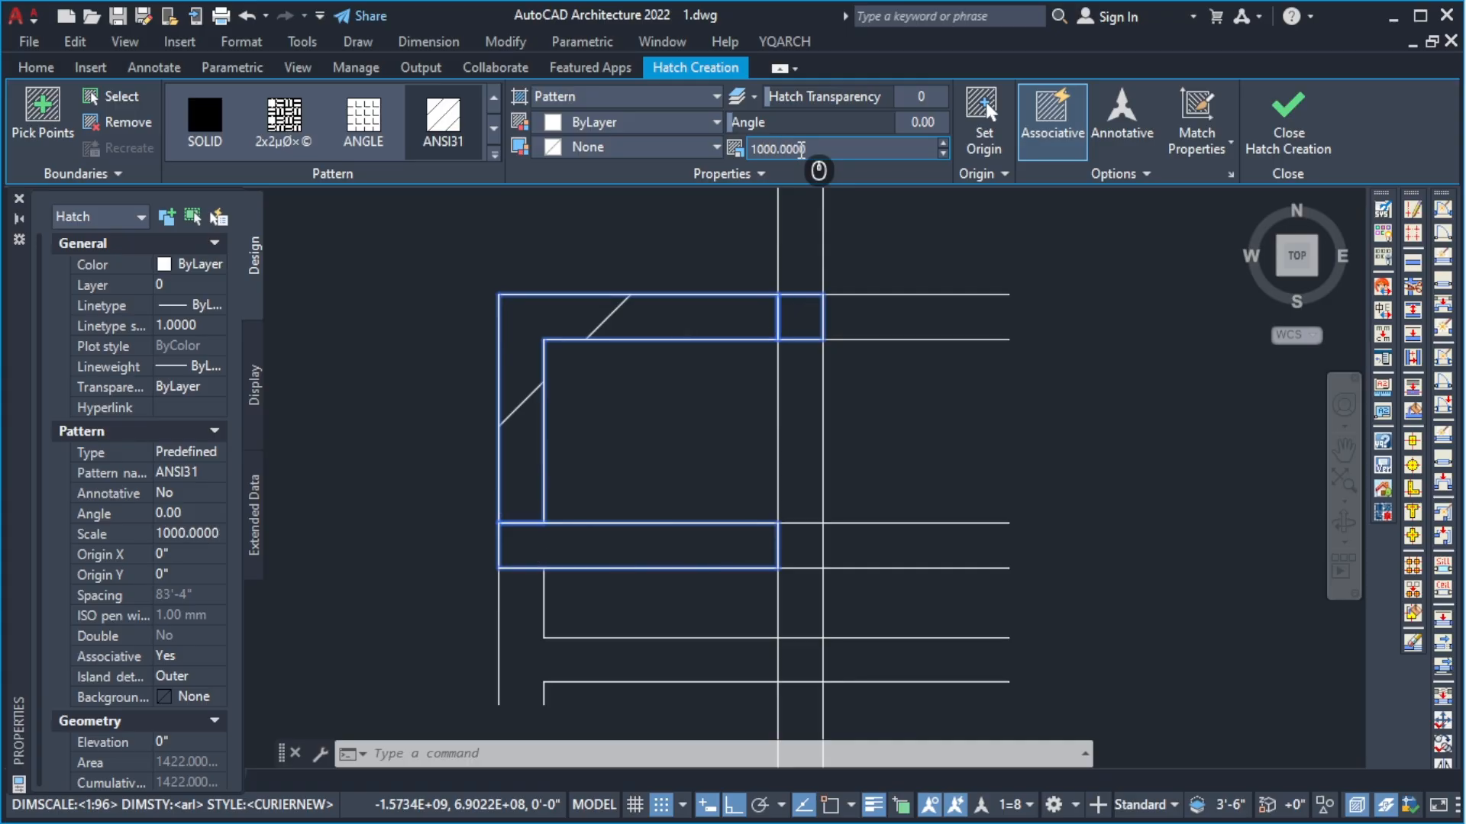
click(801, 150)
key(Return)
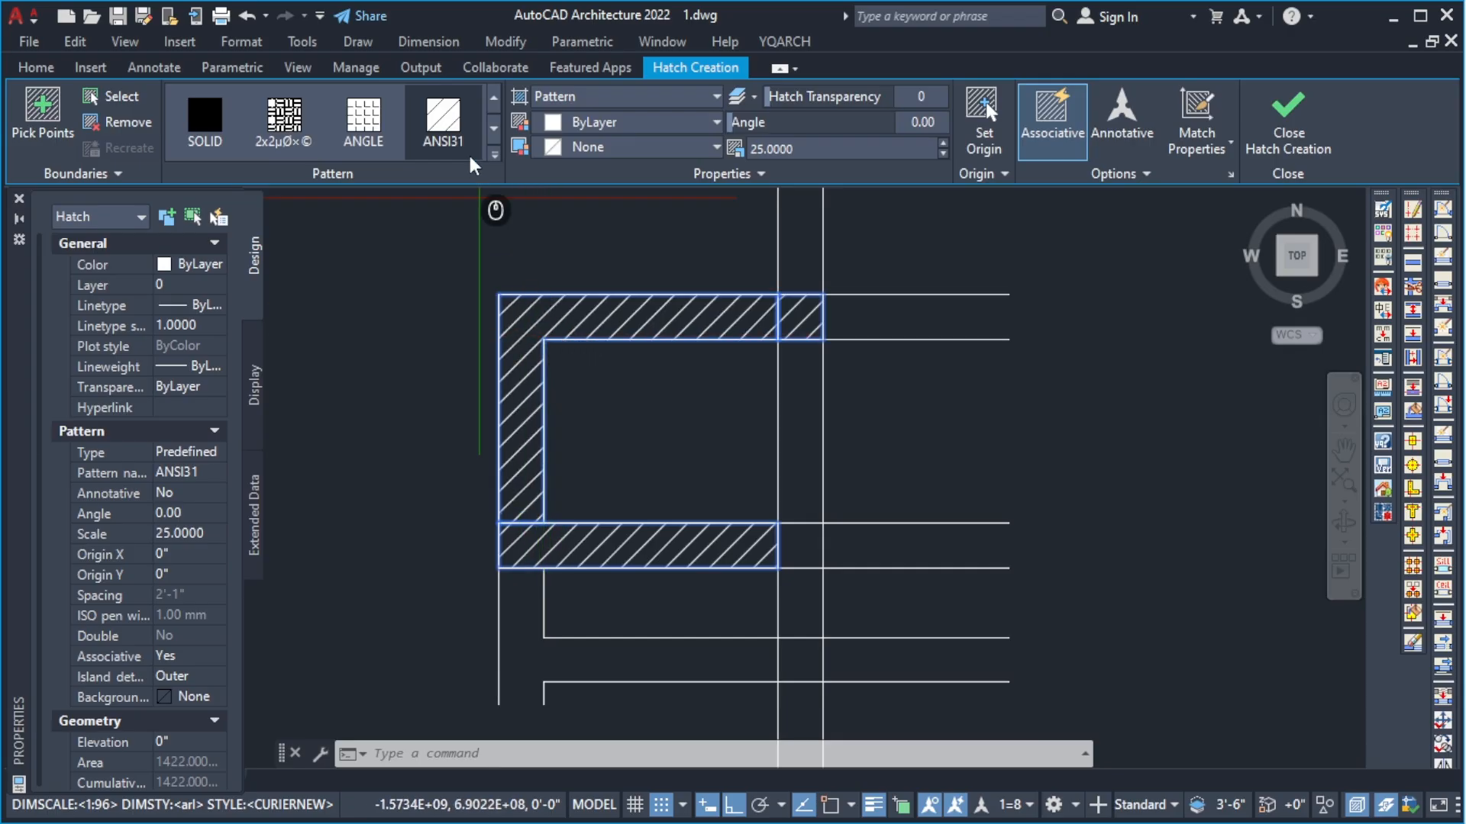
Try the ANSI32, ANSI35, ANSI38 and ANSI37 patterns on the wall hatch.
click(494, 129)
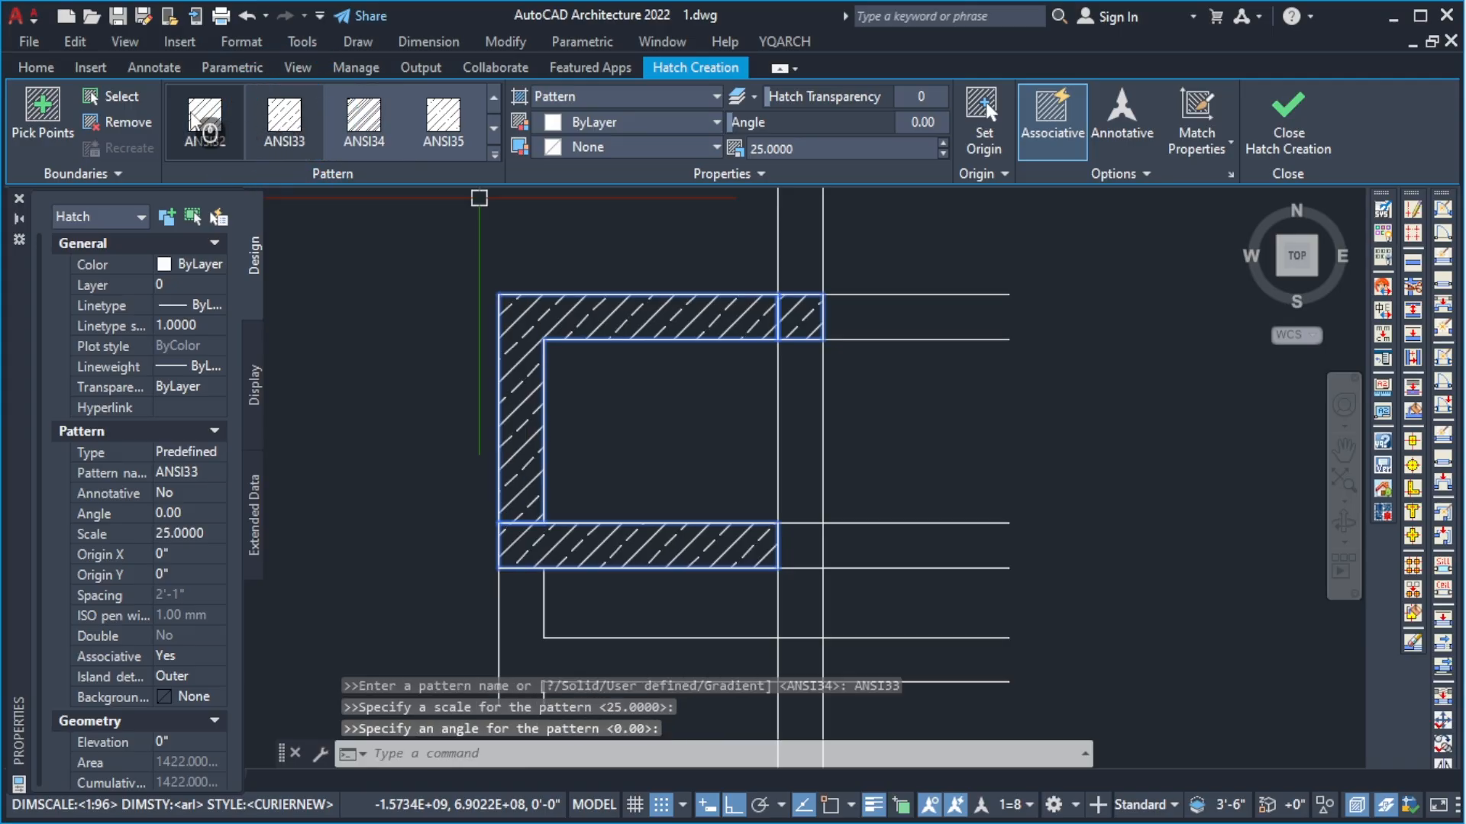
click(197, 122)
click(443, 124)
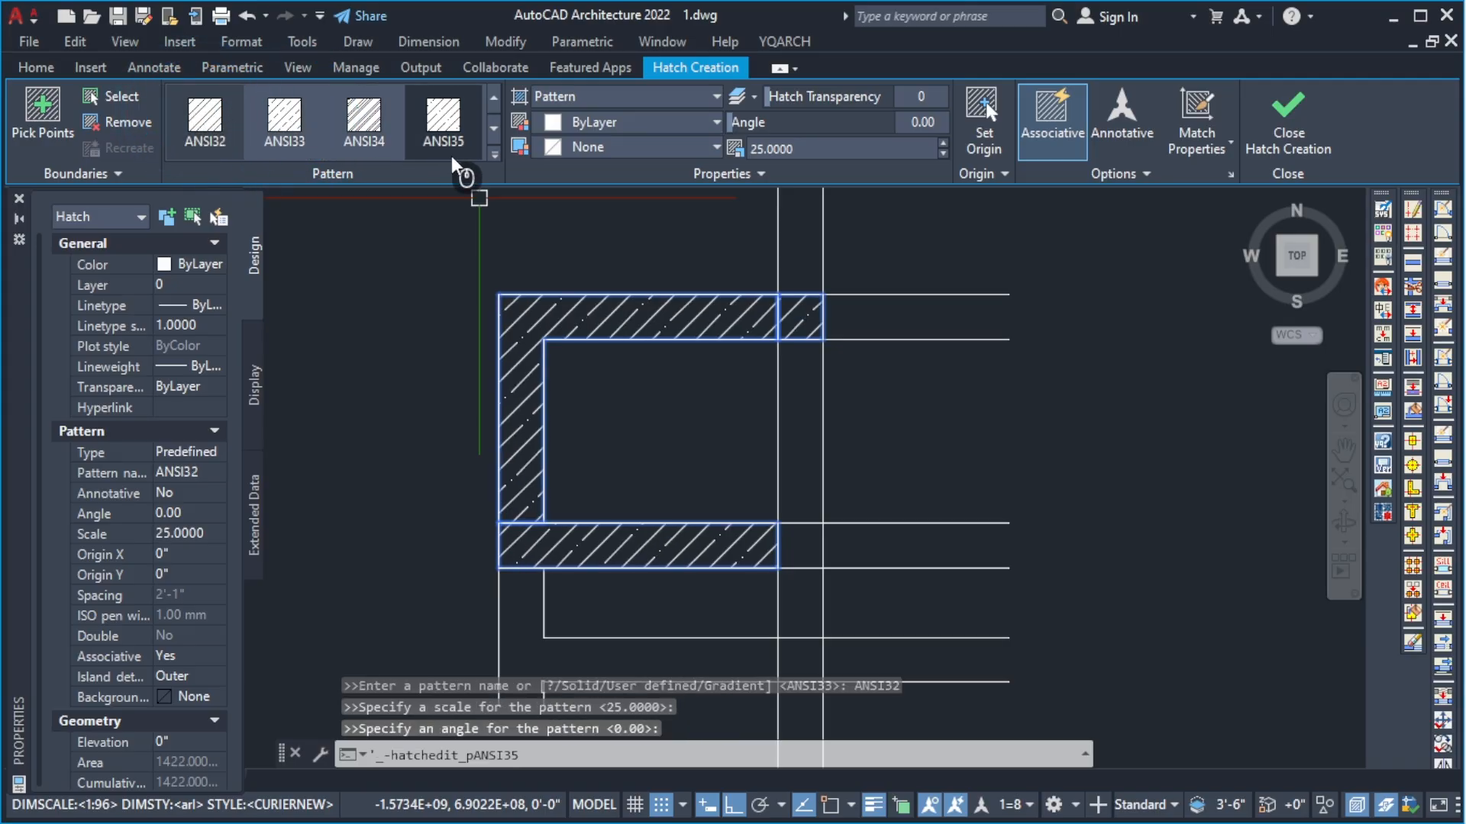
click(492, 129)
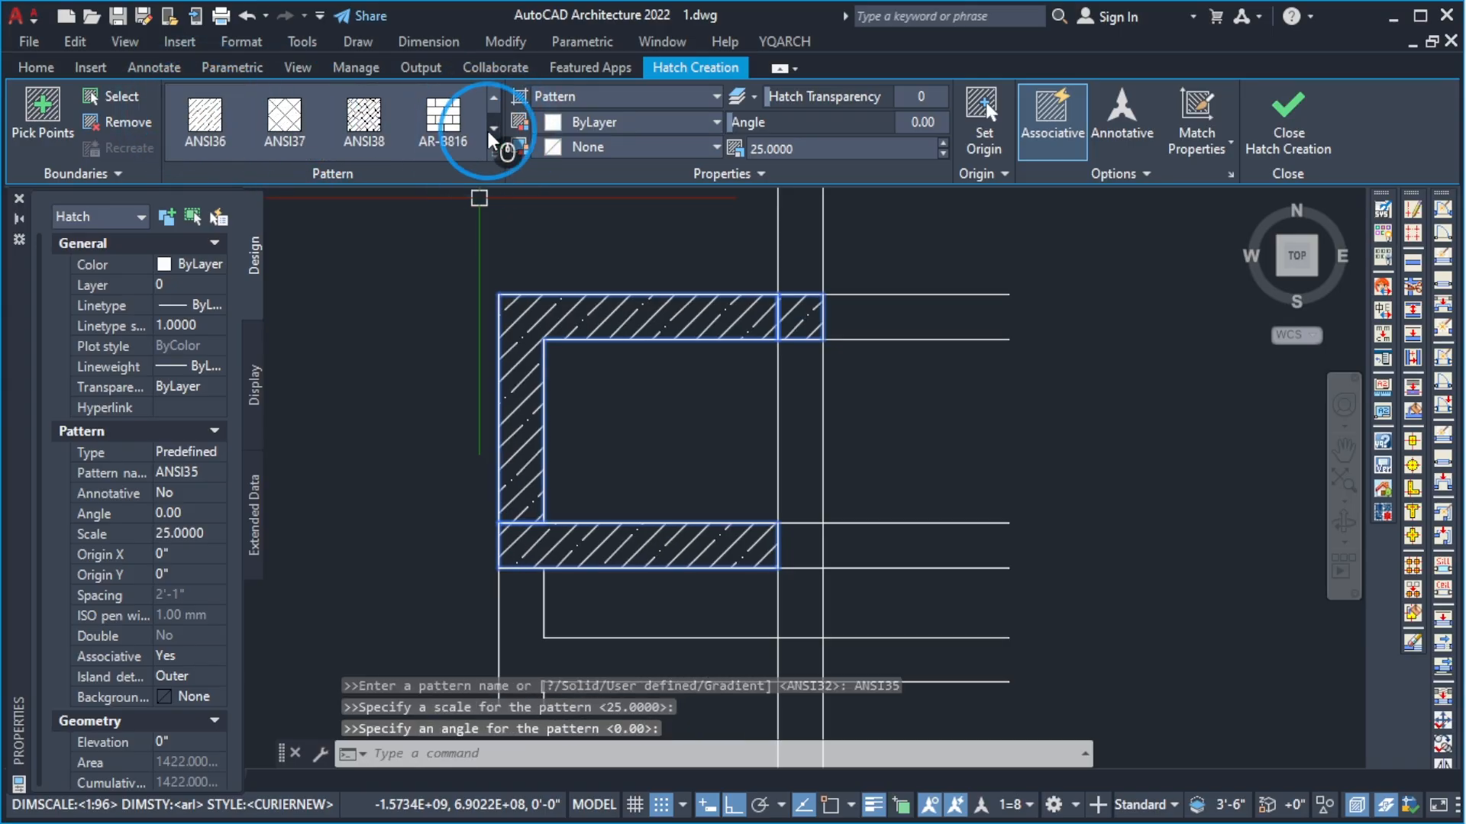
click(381, 132)
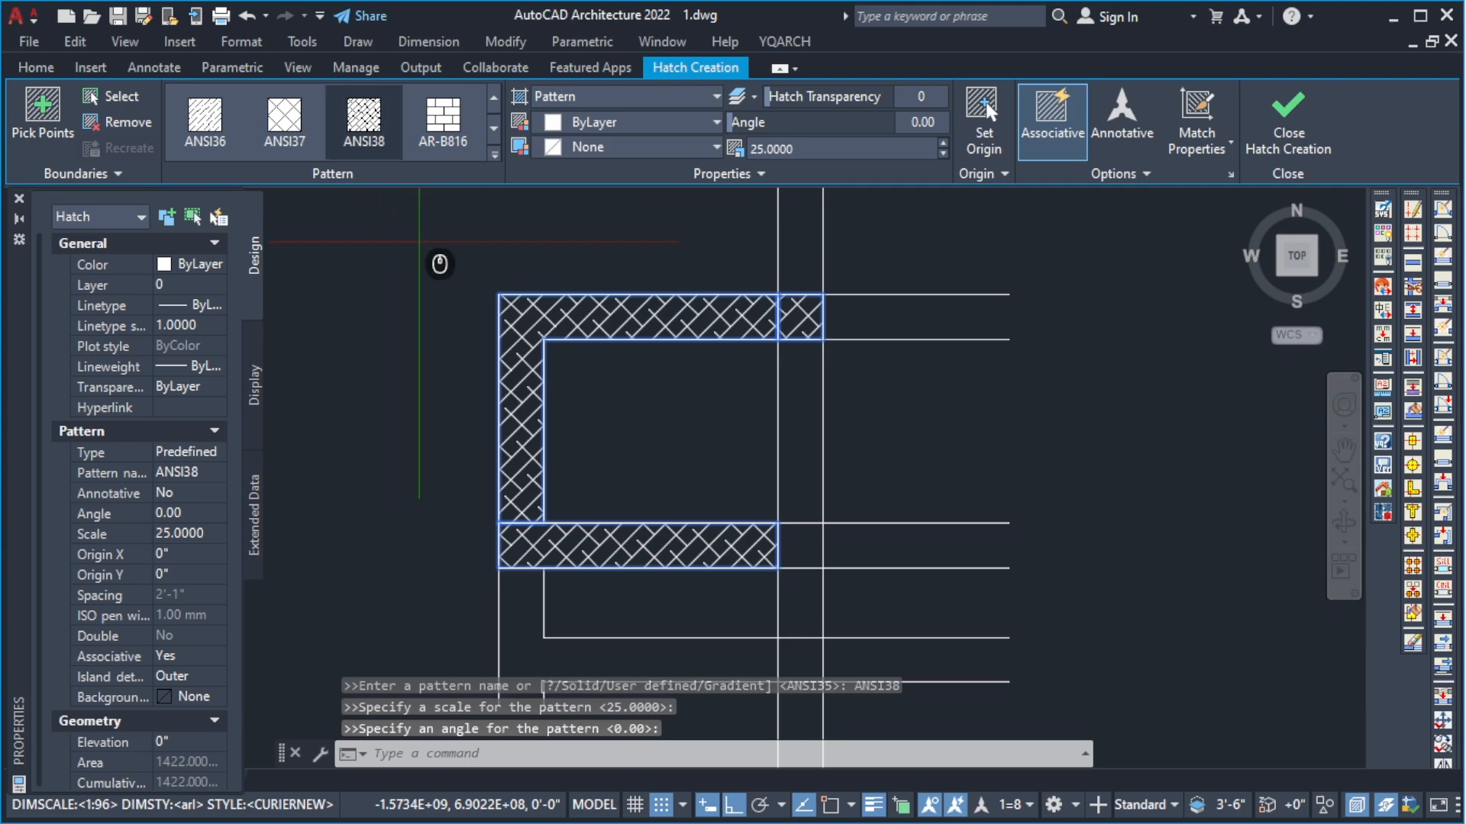
click(302, 137)
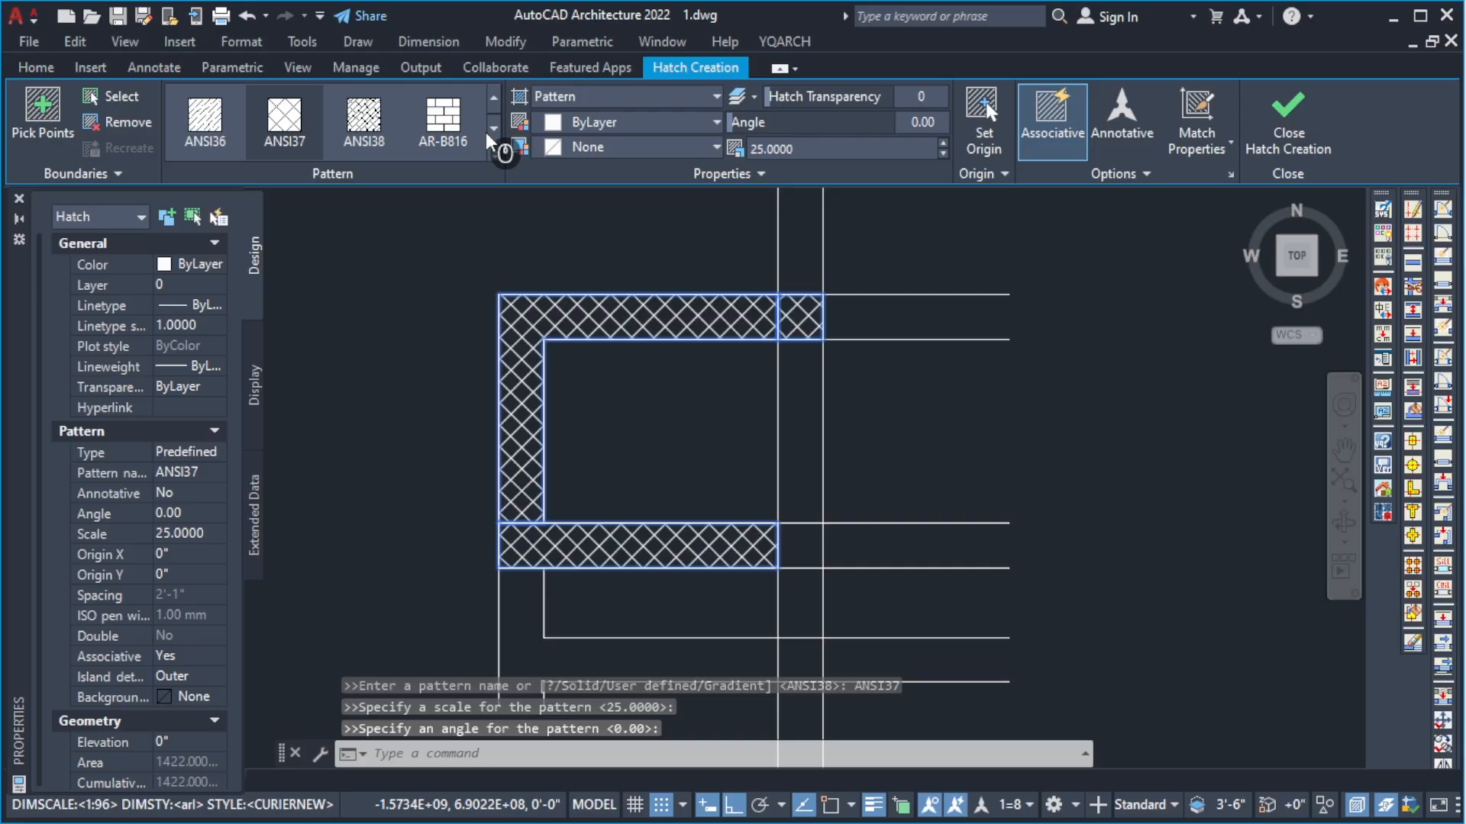
Change the wall hatch to the AR-B816 pattern, trying a scale of 30 before setting it to 100.
click(457, 120)
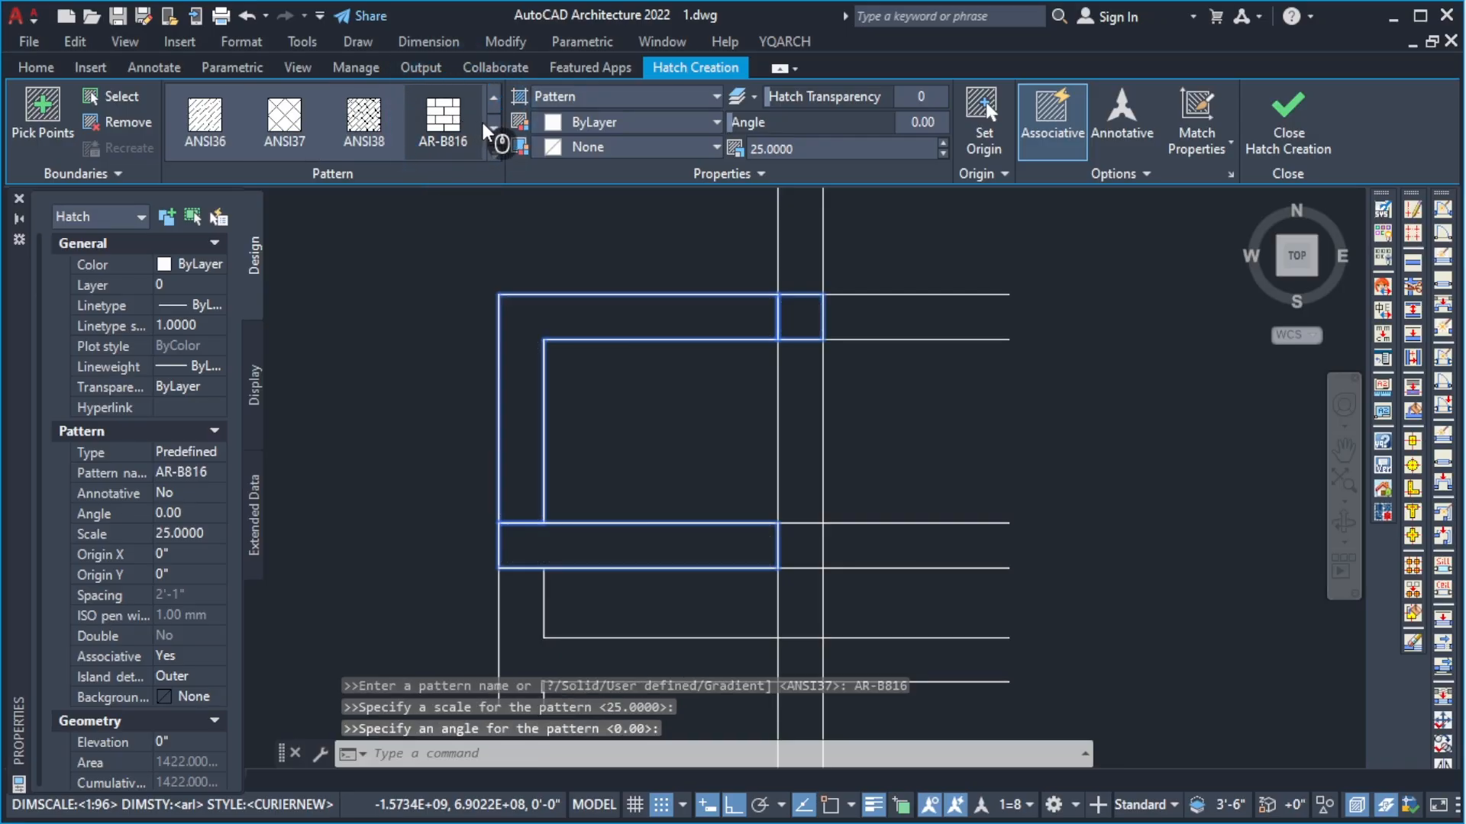
click(817, 145)
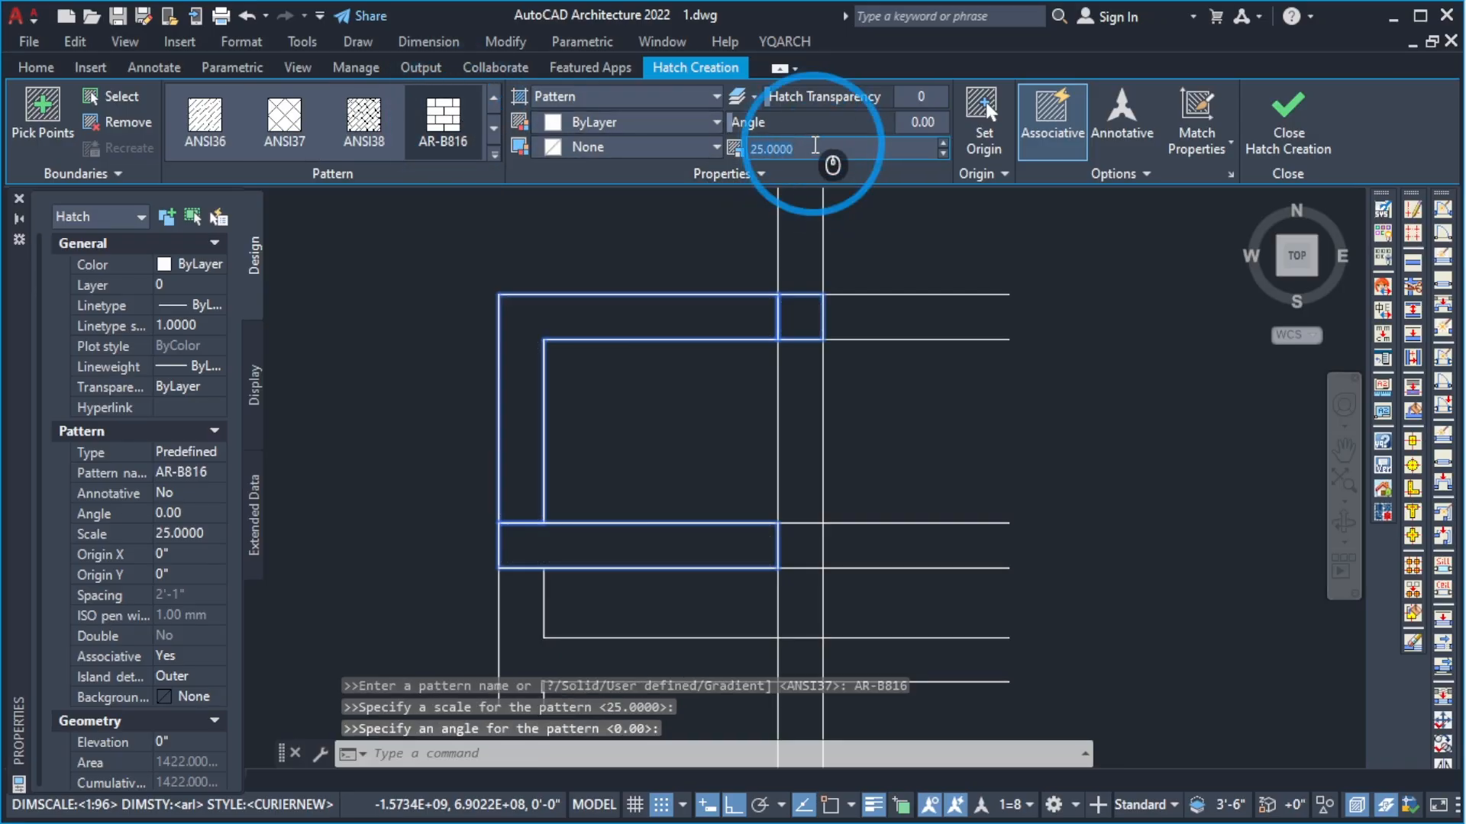
text(30)
key(Return)
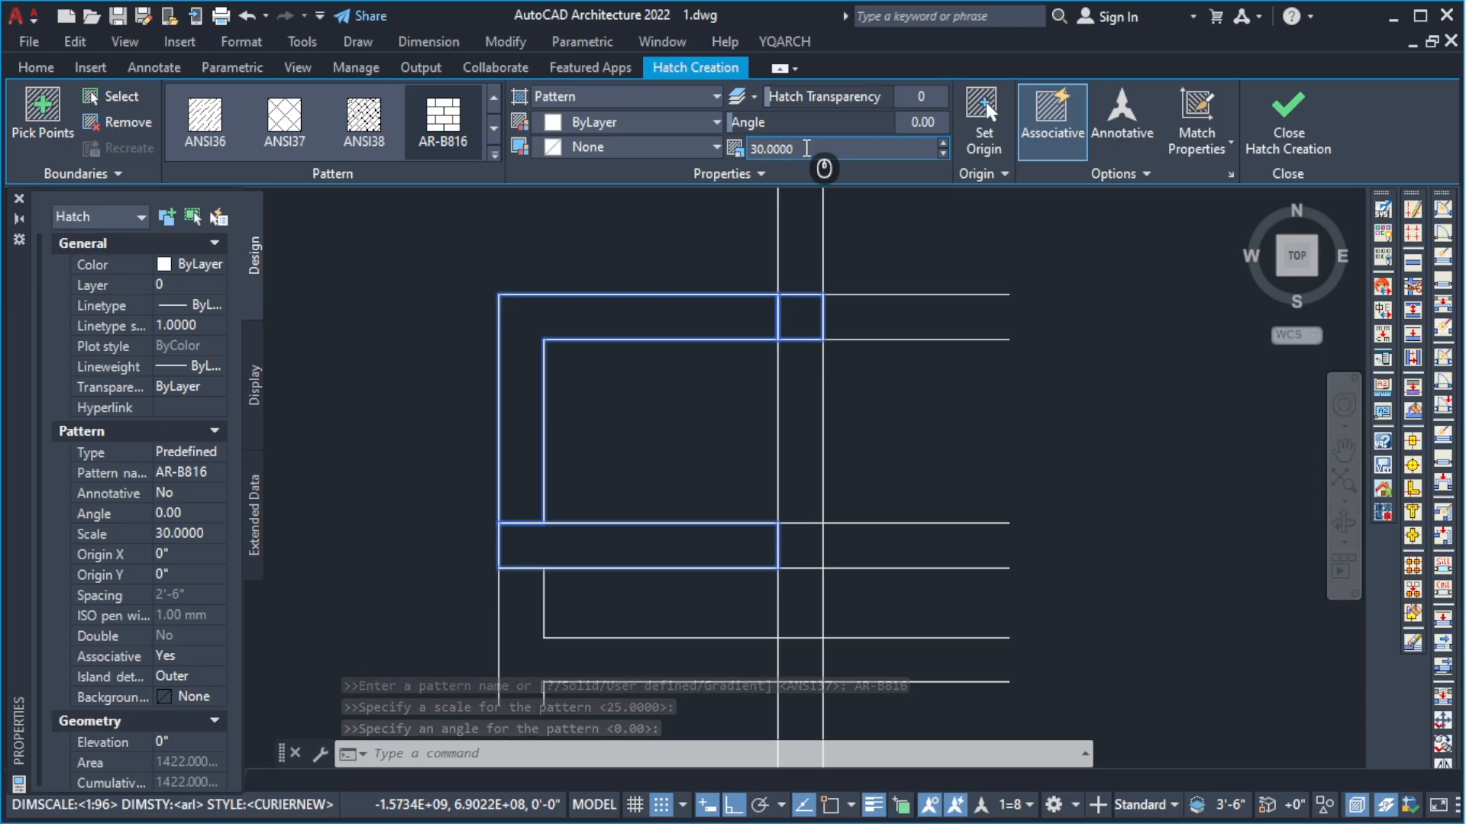
click(806, 148)
text(100)
key(Return)
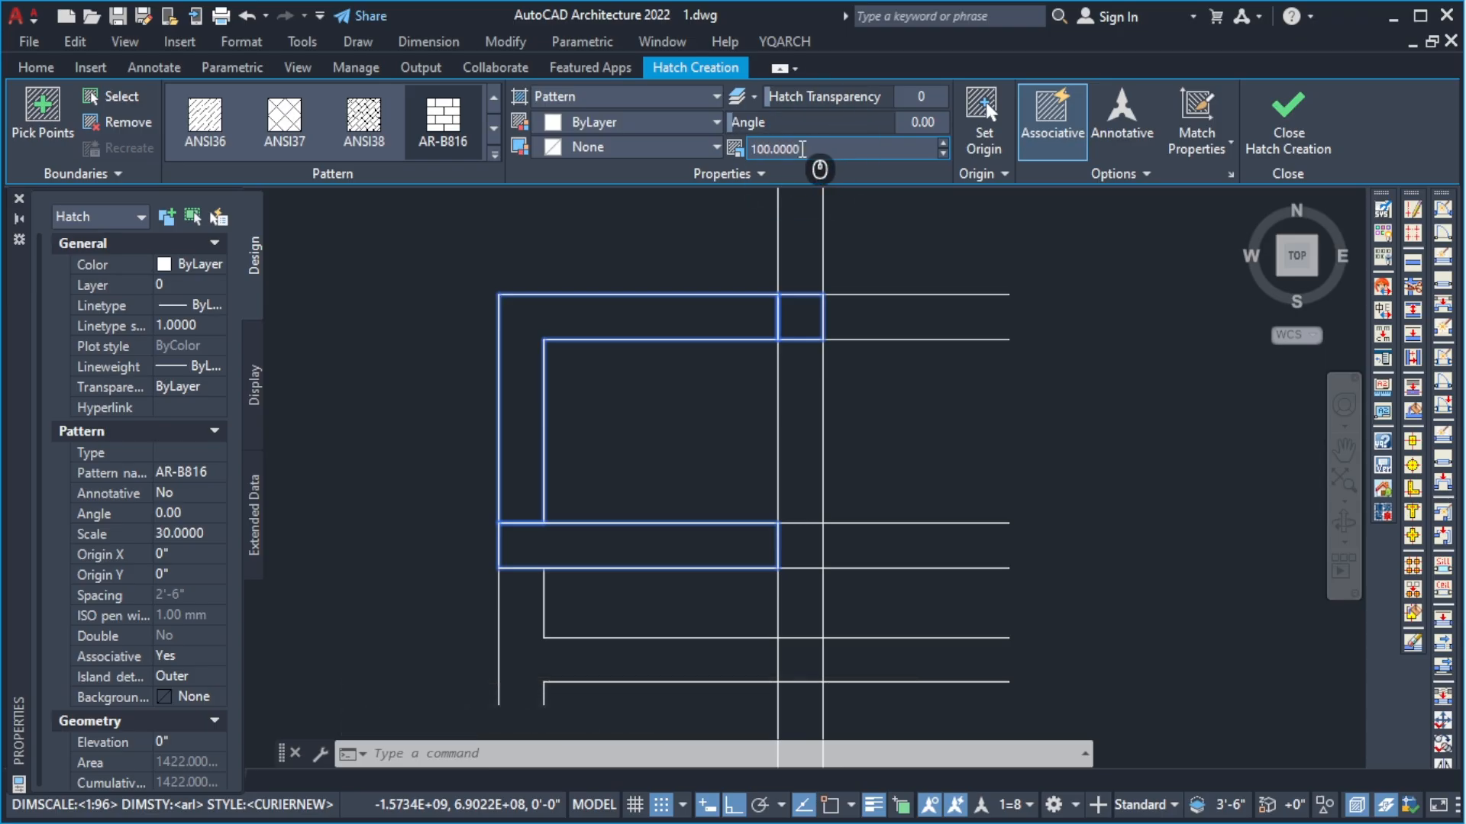
Try a scale of 2 on the AR-B816 wall hatch, and set its scale to 0.5.
click(801, 149)
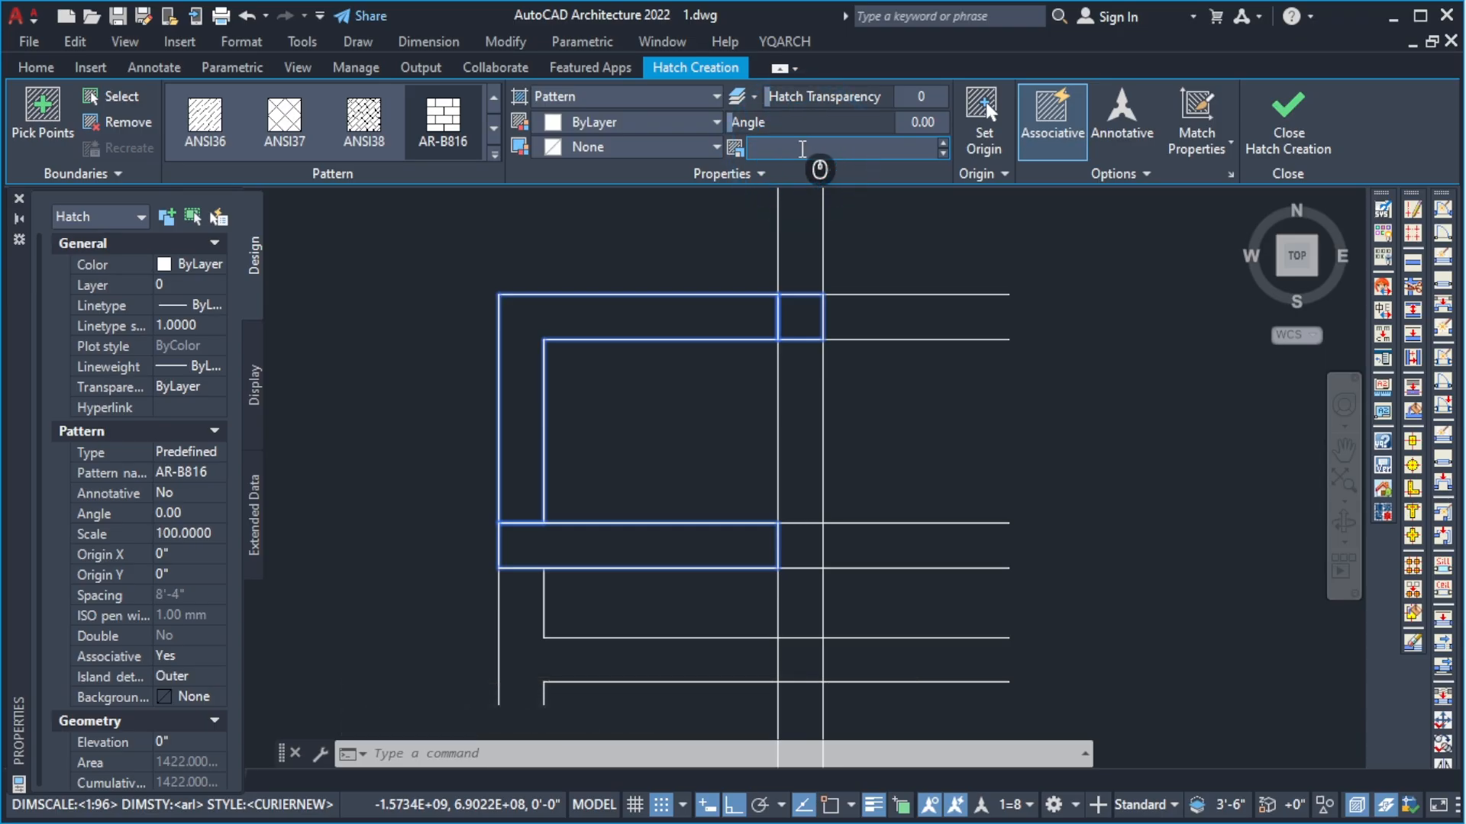
text(2)
key(Return)
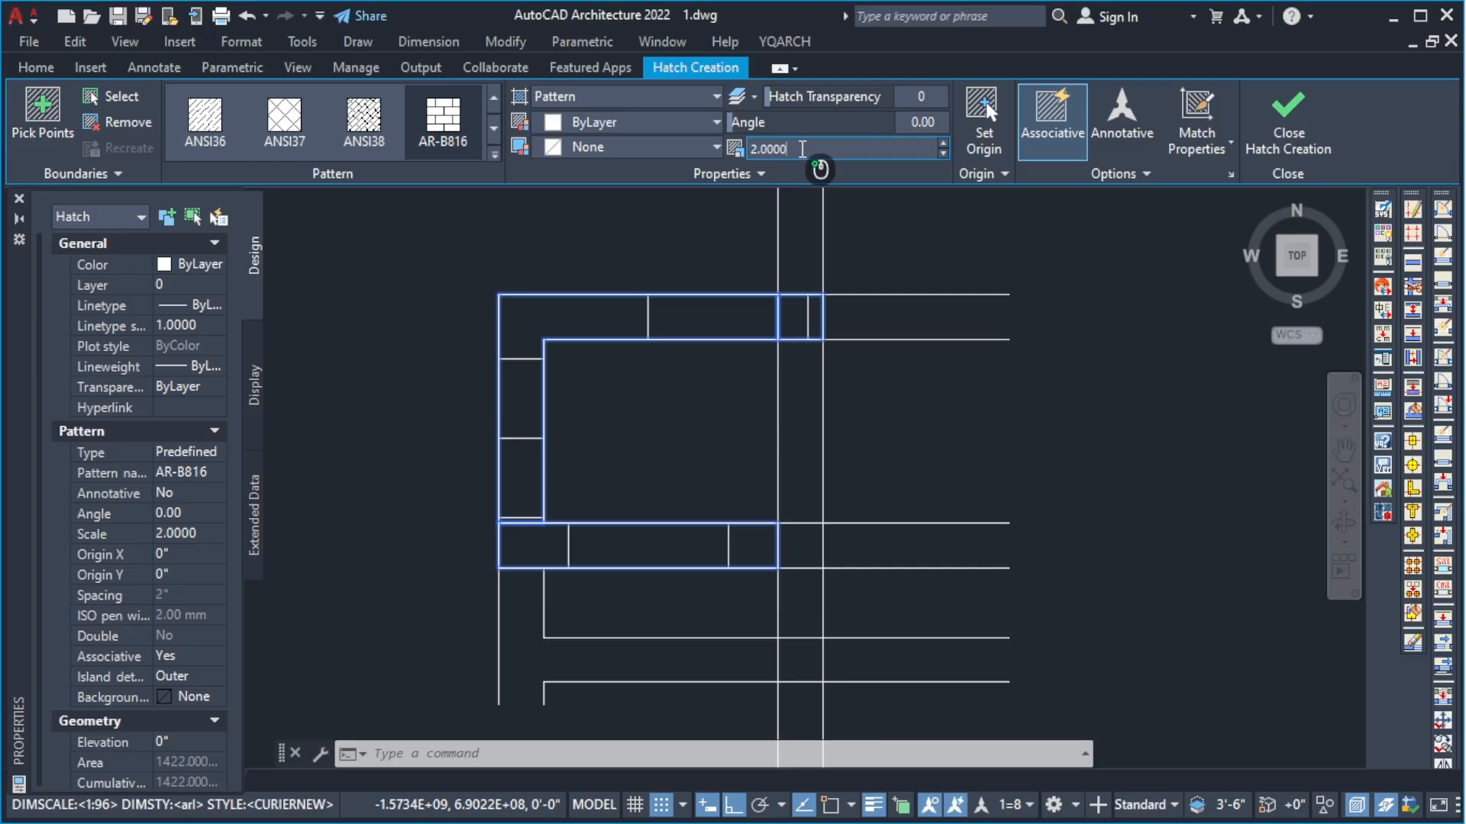
click(802, 148)
text(0.5)
key(Return)
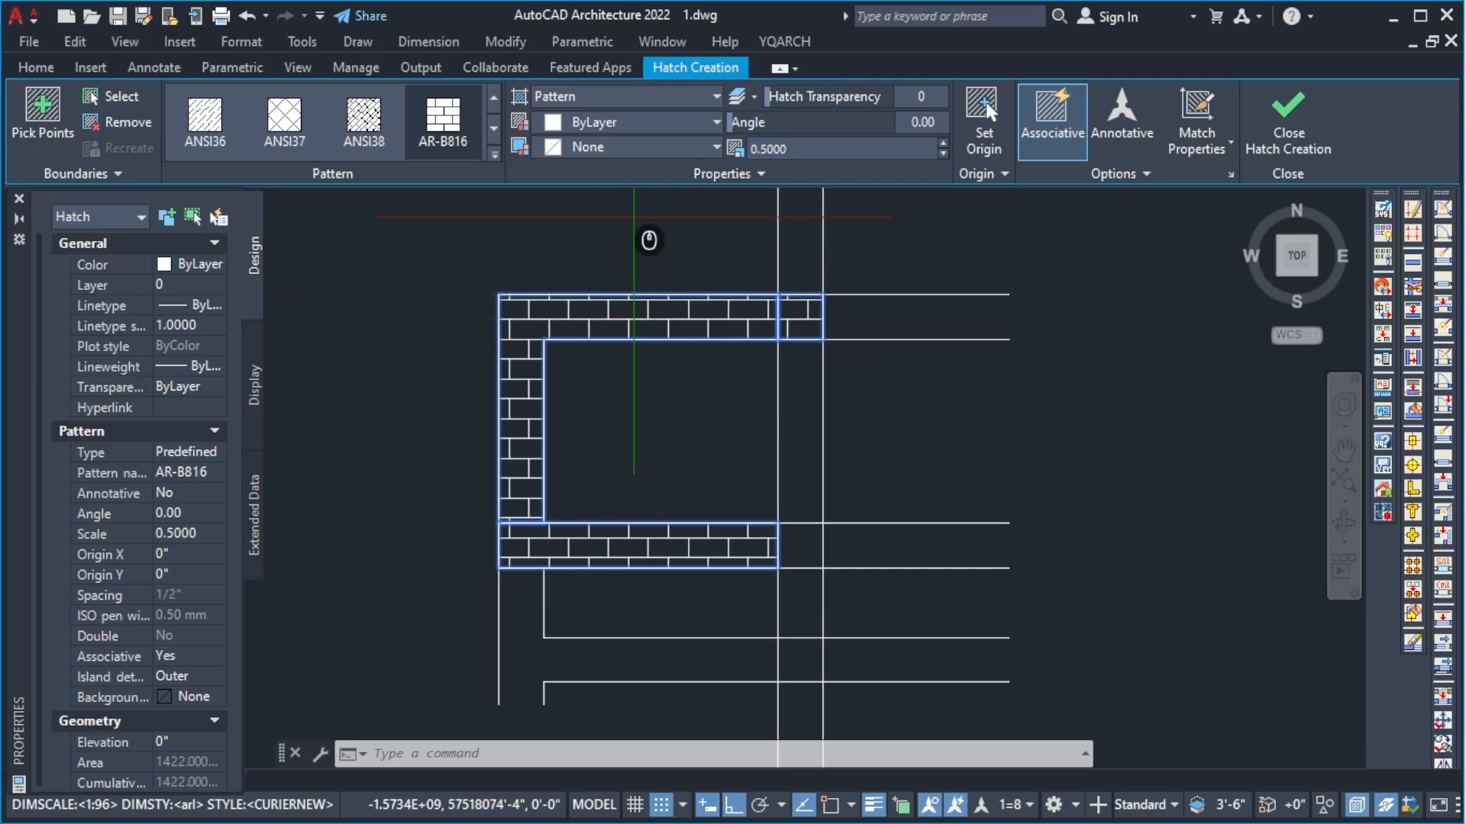
Try the AR-BRSTD and AR-B88 patterns on the wall hatch, and apply AR-B816C.
click(493, 132)
click(450, 128)
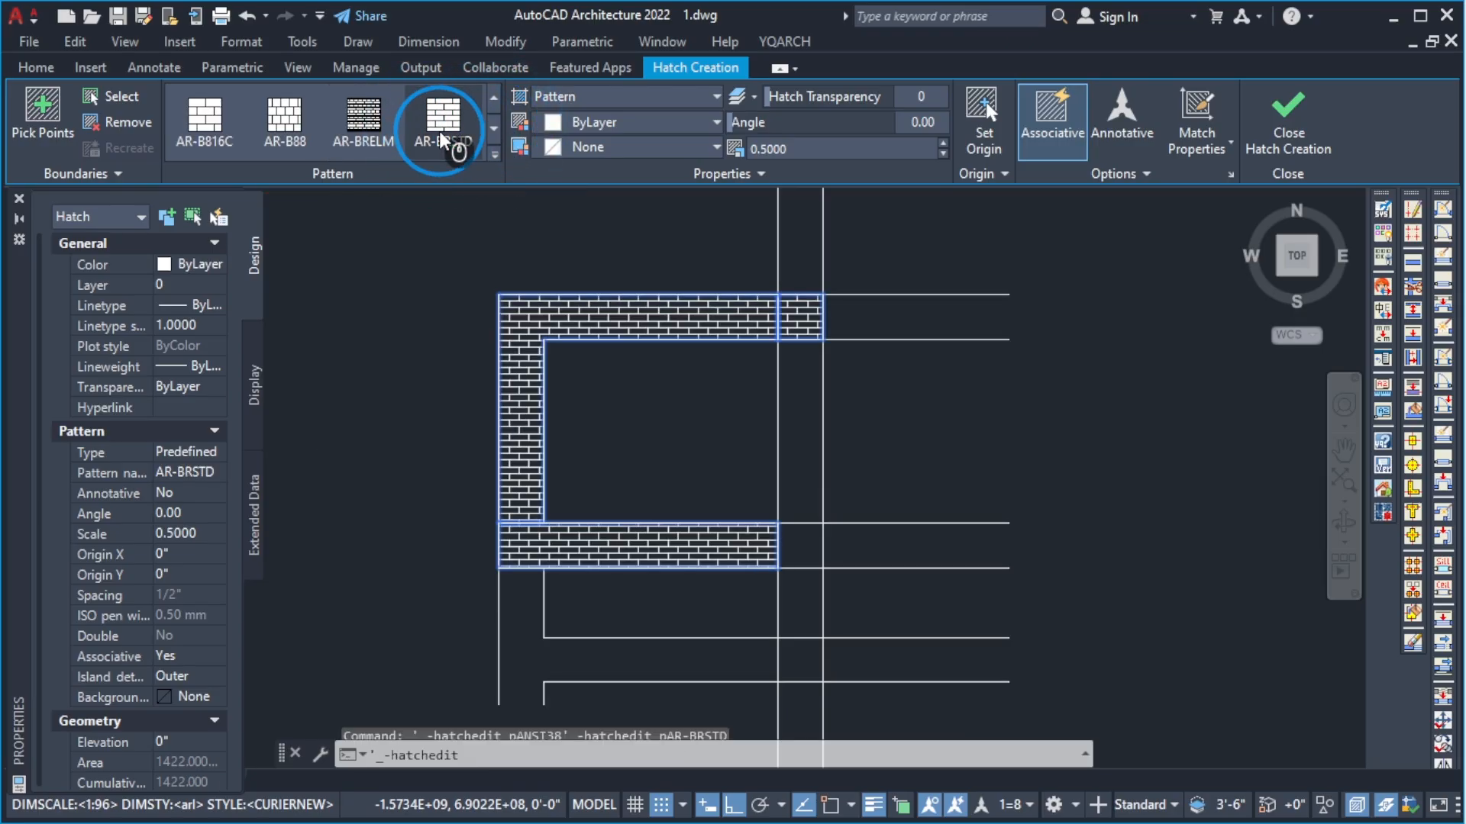
click(304, 126)
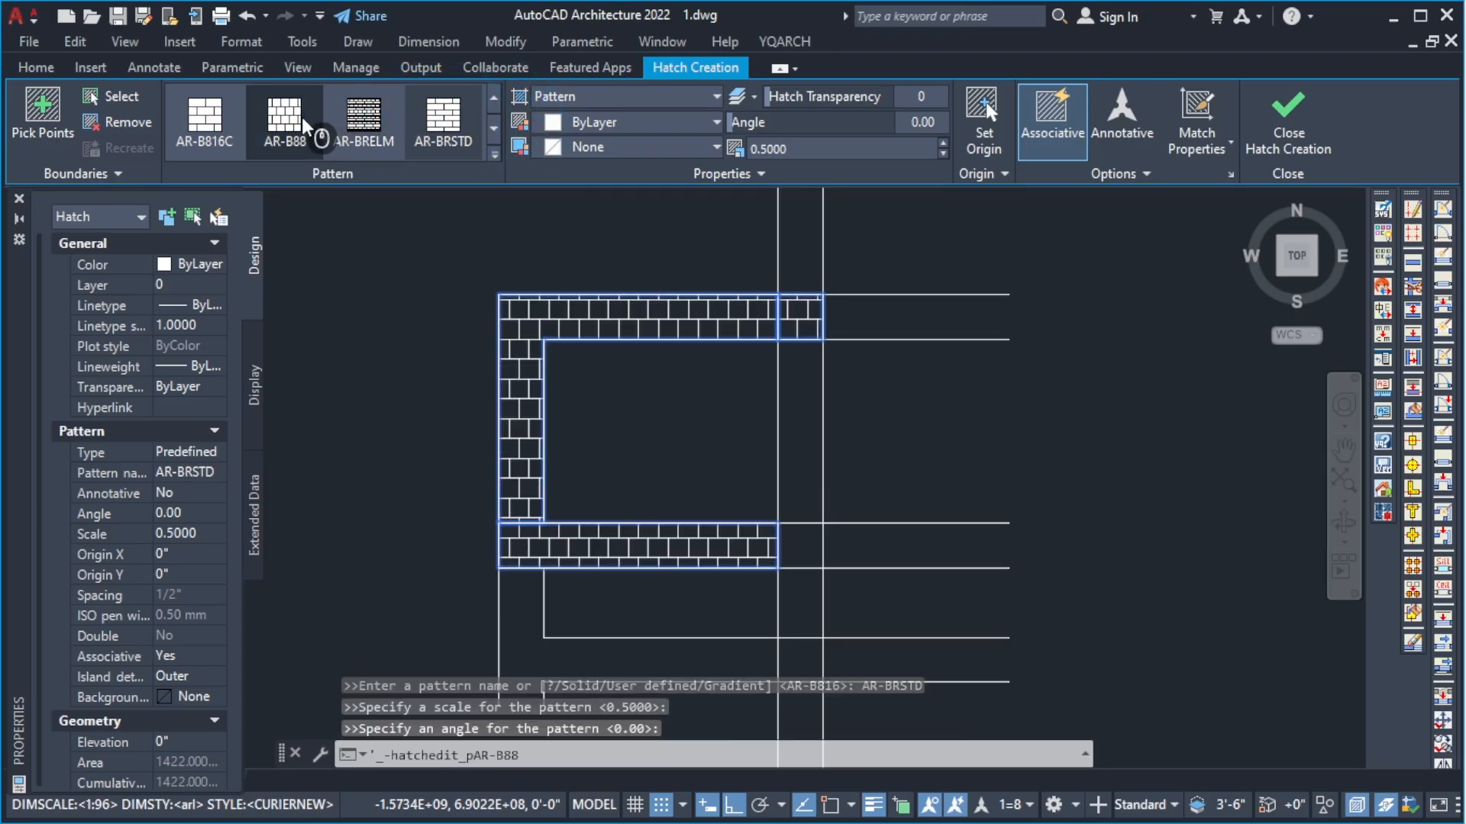
click(205, 123)
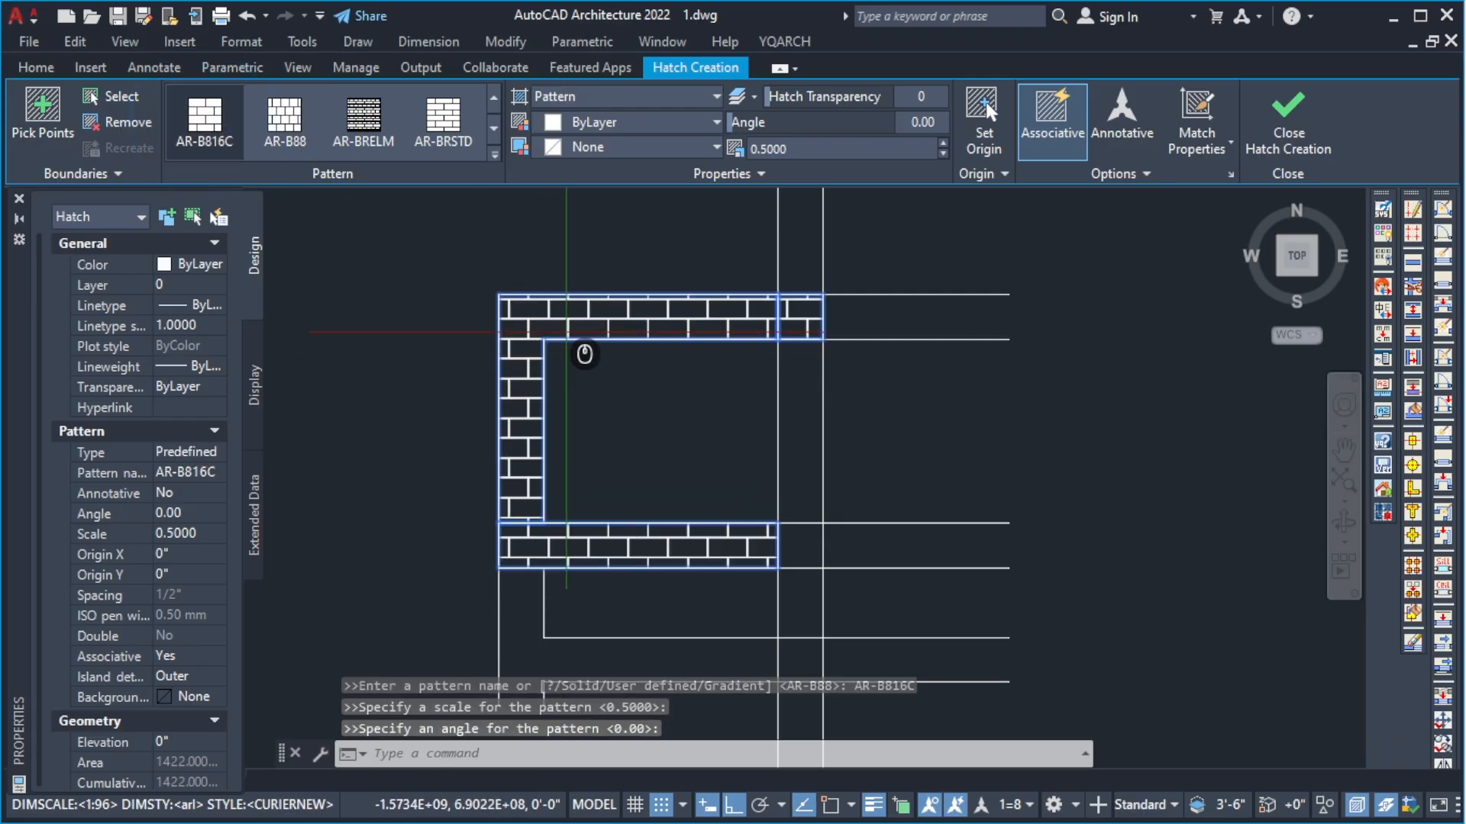
scroll(572, 337, down, 5)
key(Escape)
key(Escape)
key(Escape)
scroll(632, 383, up, 1)
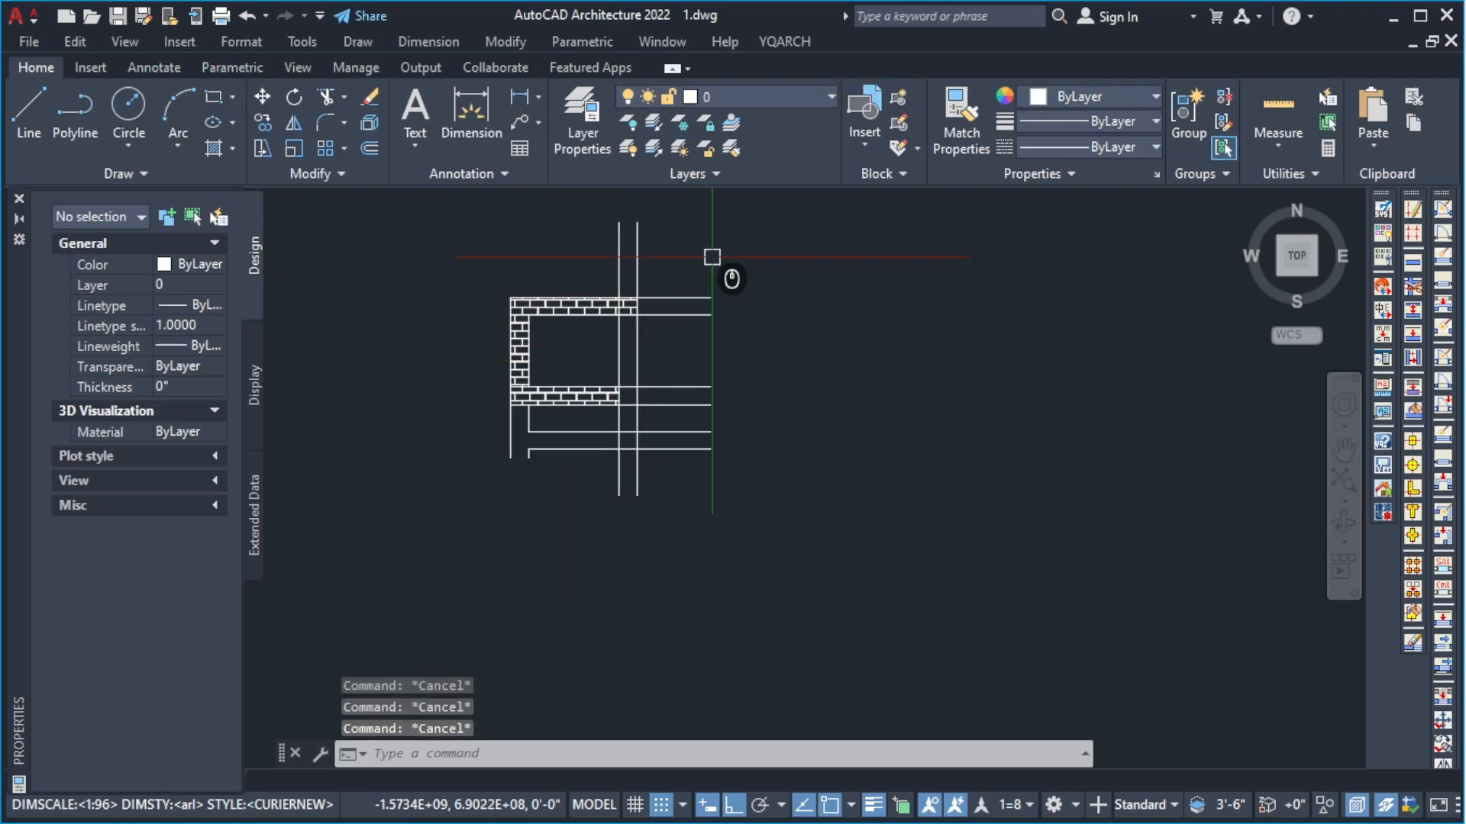
Erase the brick hatch from the wall areas.
scroll(590, 350, up, 3)
click(571, 329)
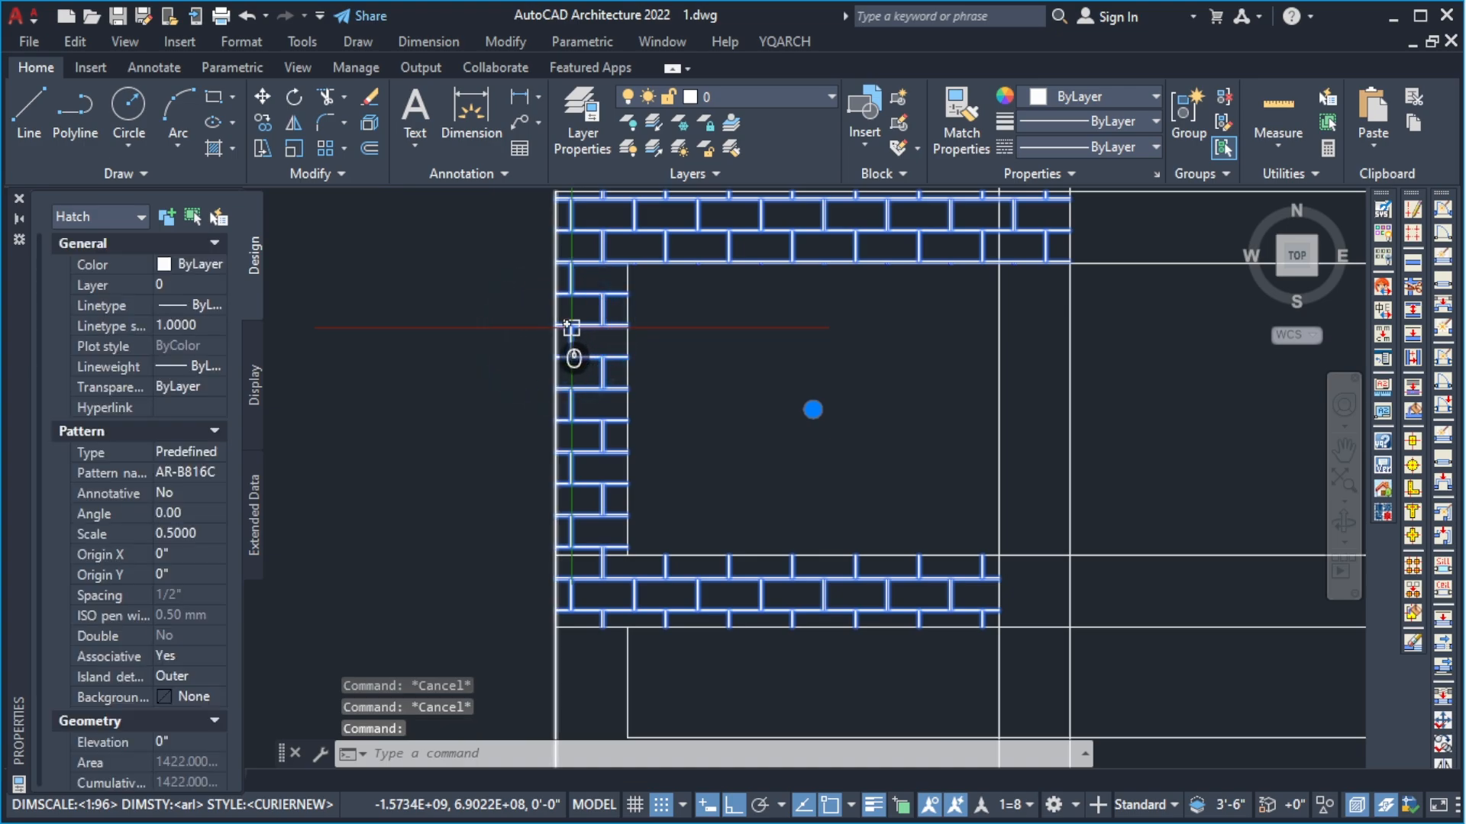
key(Delete)
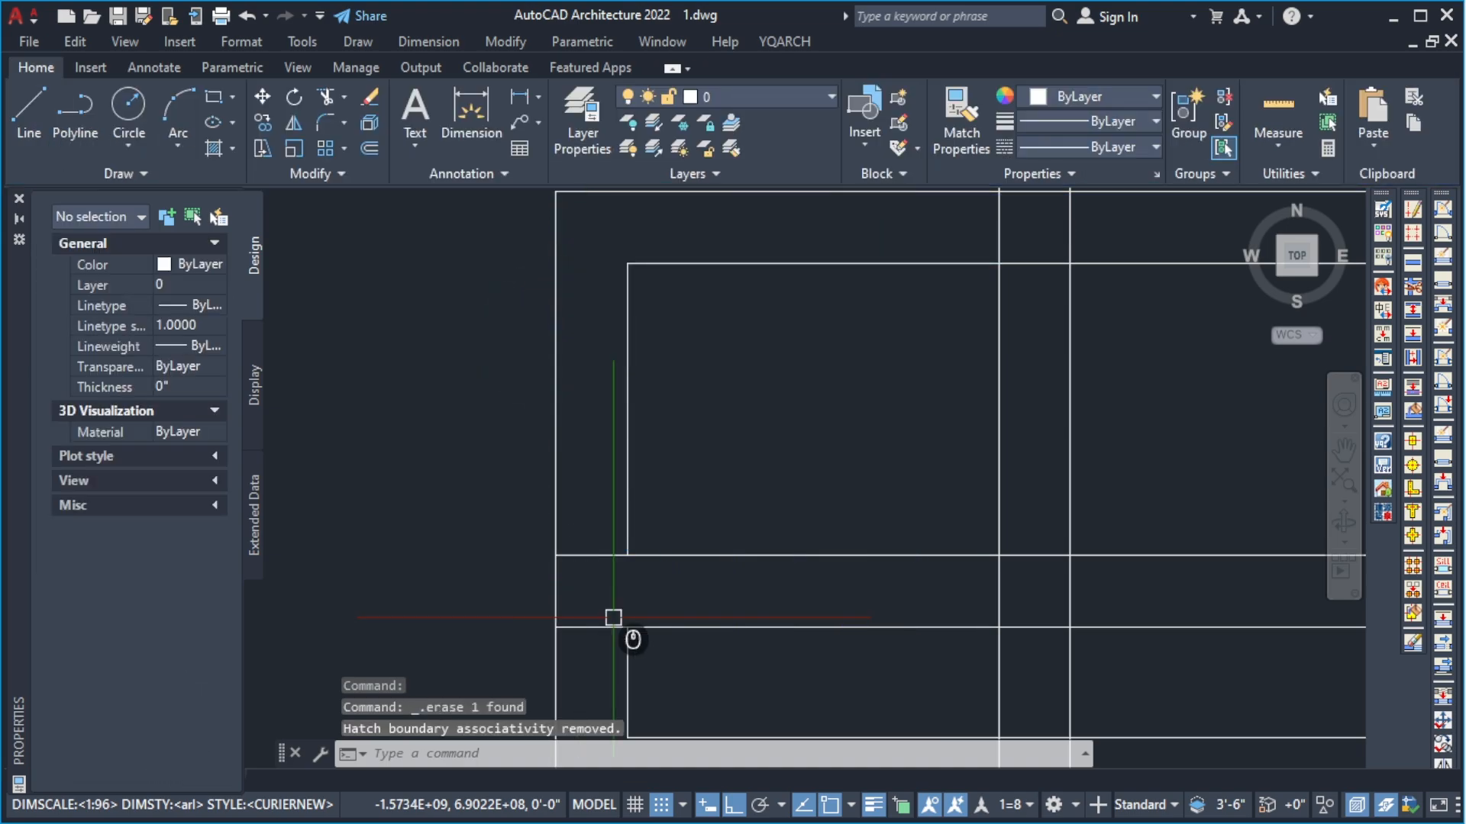
scroll(611, 609, down, 5)
scroll(610, 608, up, 4)
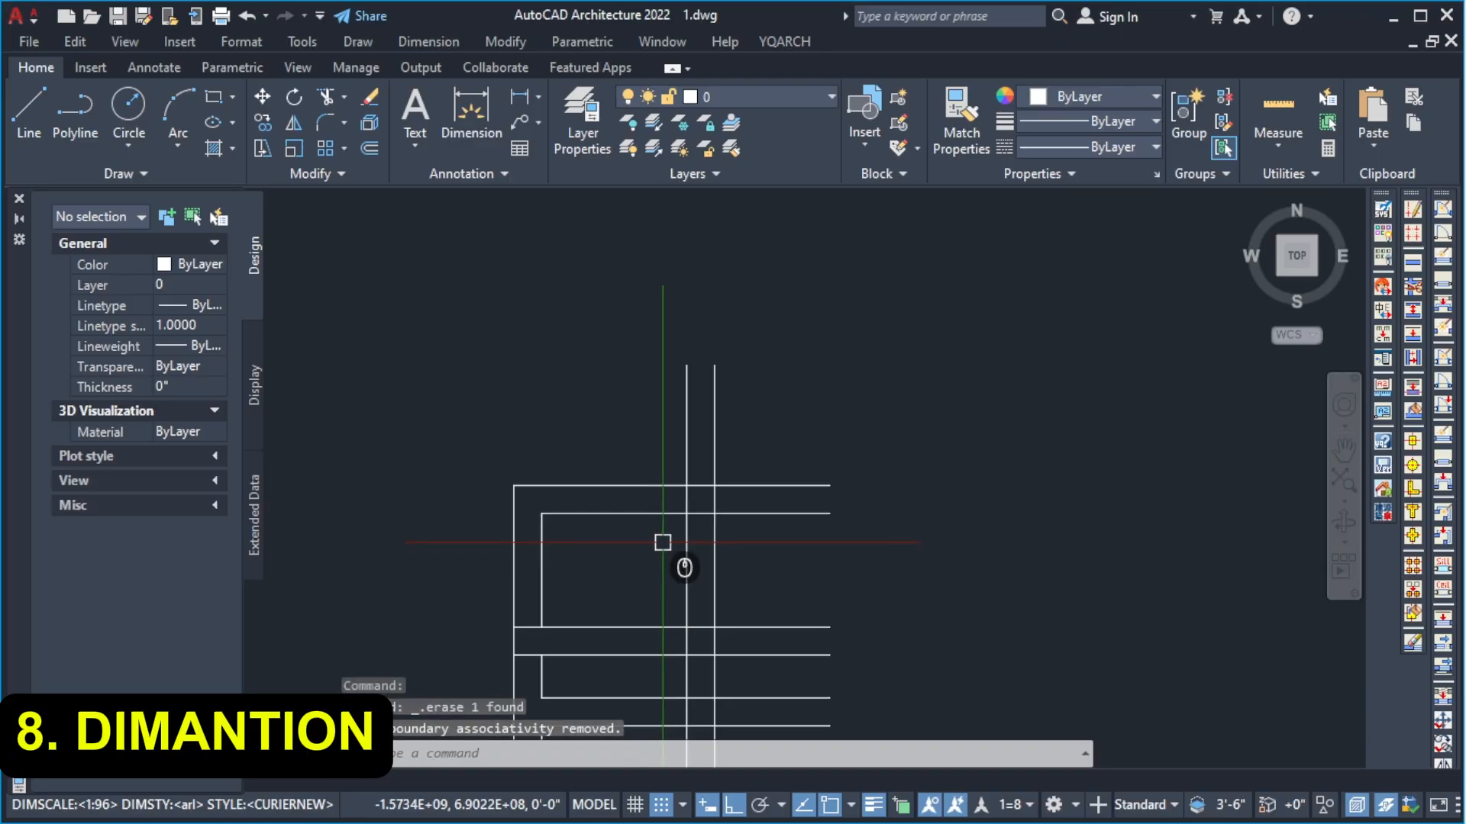
Add an aligned dimension above the uppermost wall line, from its outer corner to the first crossing vertical line.
text(DAL)
key(Return)
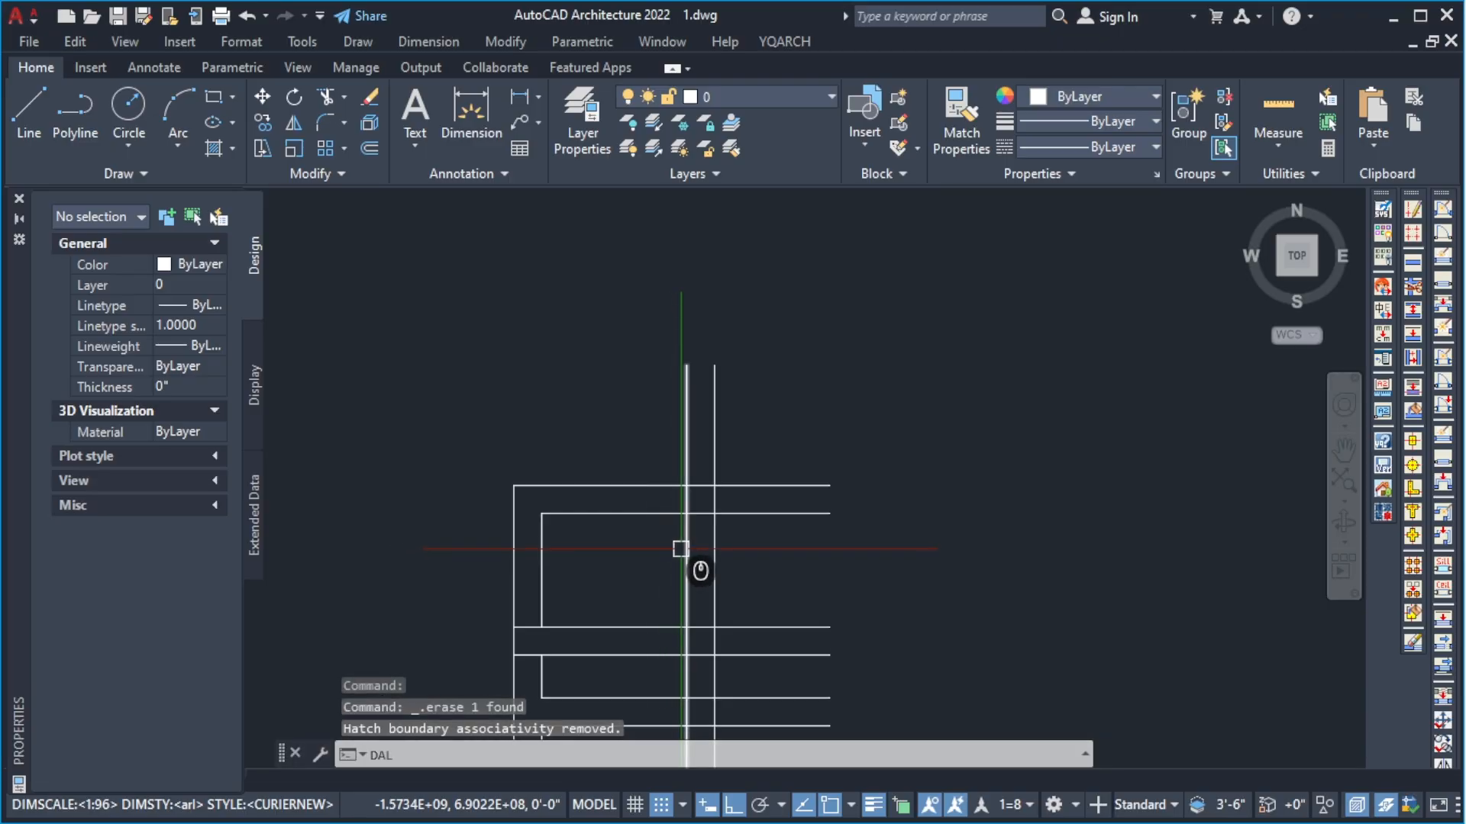
scroll(566, 484, up, 4)
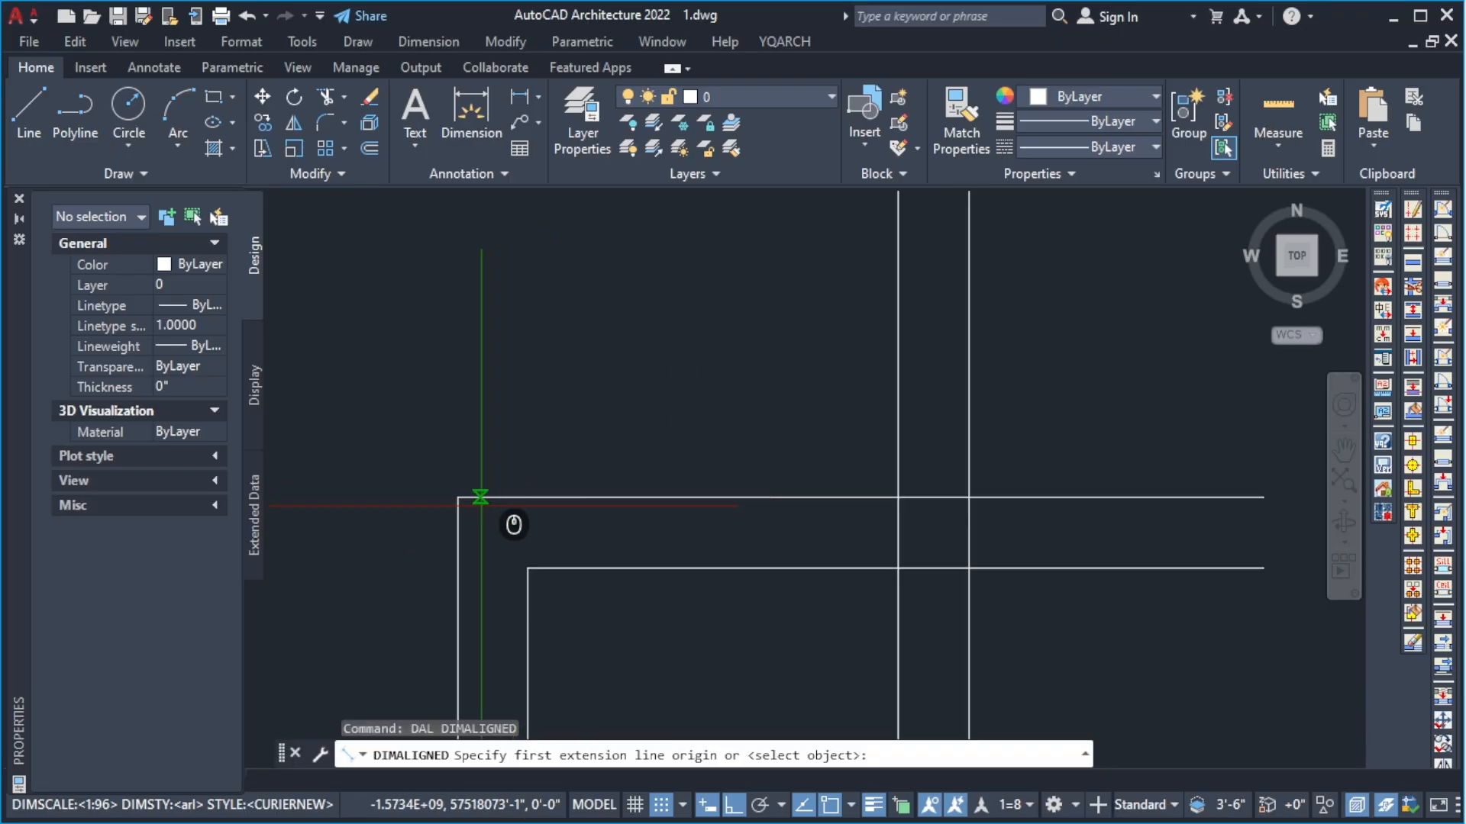
click(527, 497)
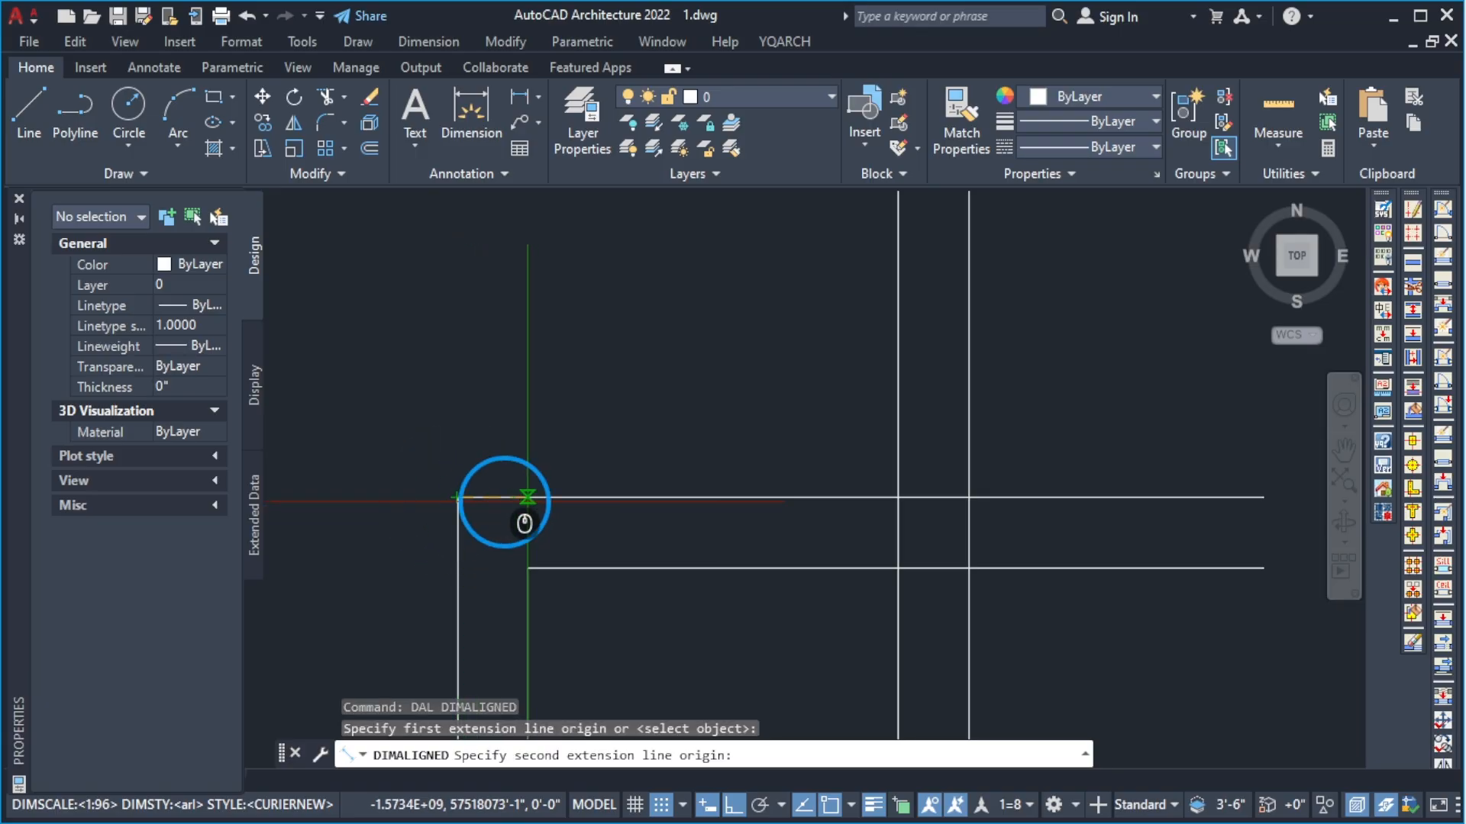
click(897, 497)
click(839, 453)
key(Escape)
key(Escape)
key(Escape)
scroll(759, 482, down, 5)
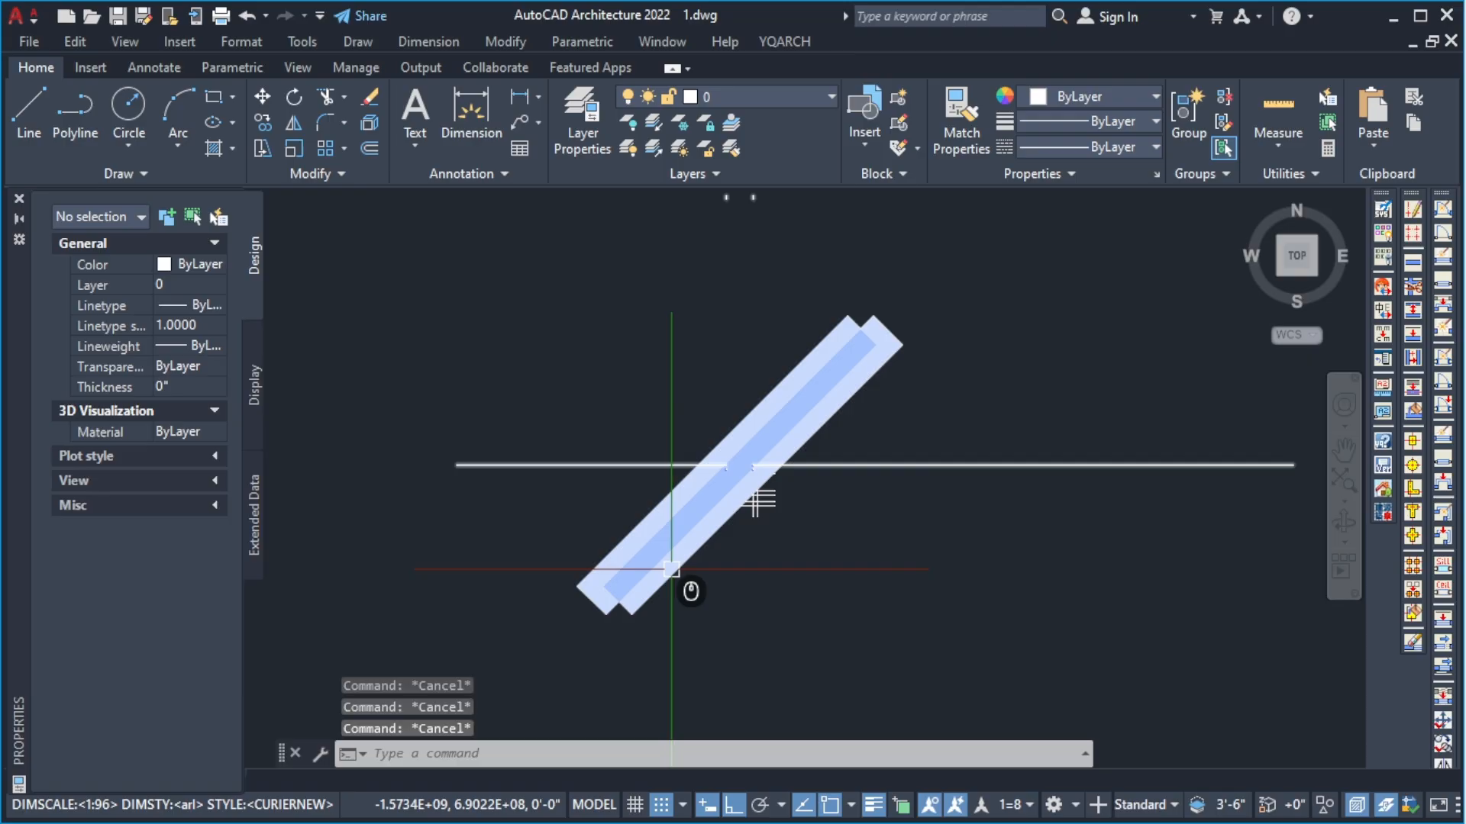
Erase the aligned dimension and undo the erasure.
click(671, 568)
key(Delete)
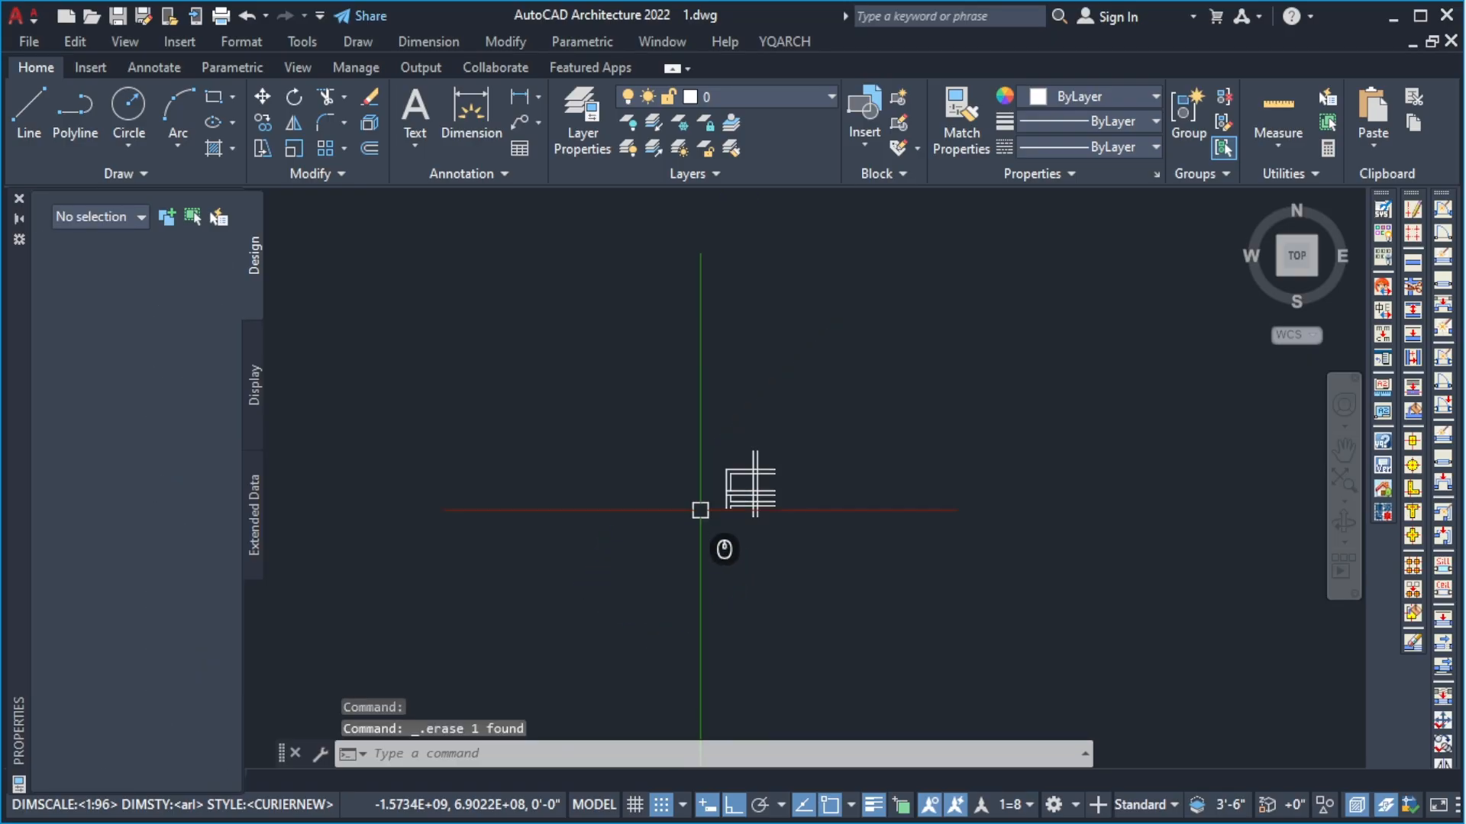
key(ctrl+z)
scroll(725, 527, up, 3)
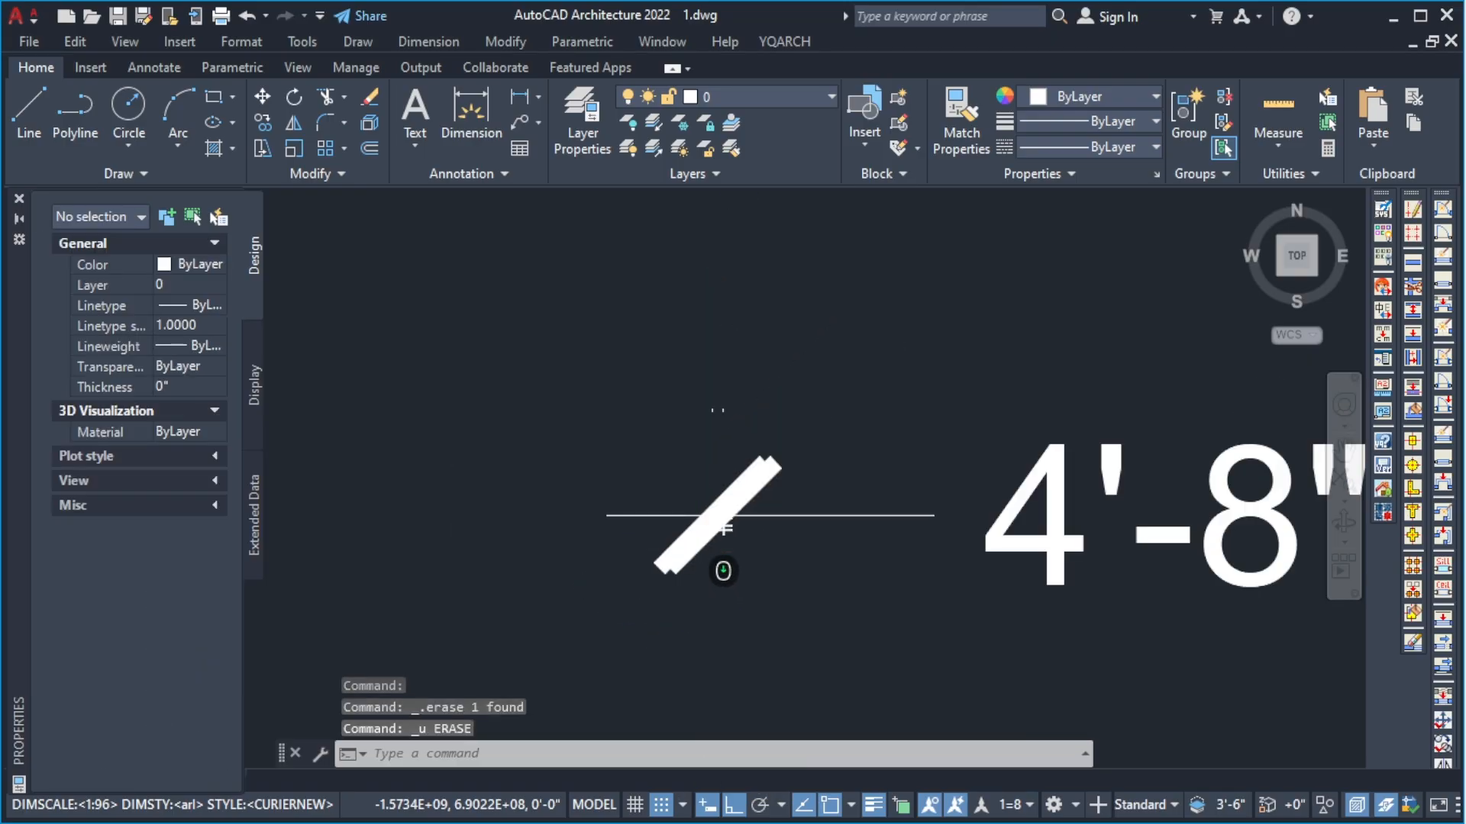
scroll(722, 527, down, 5)
scroll(763, 542, up, 5)
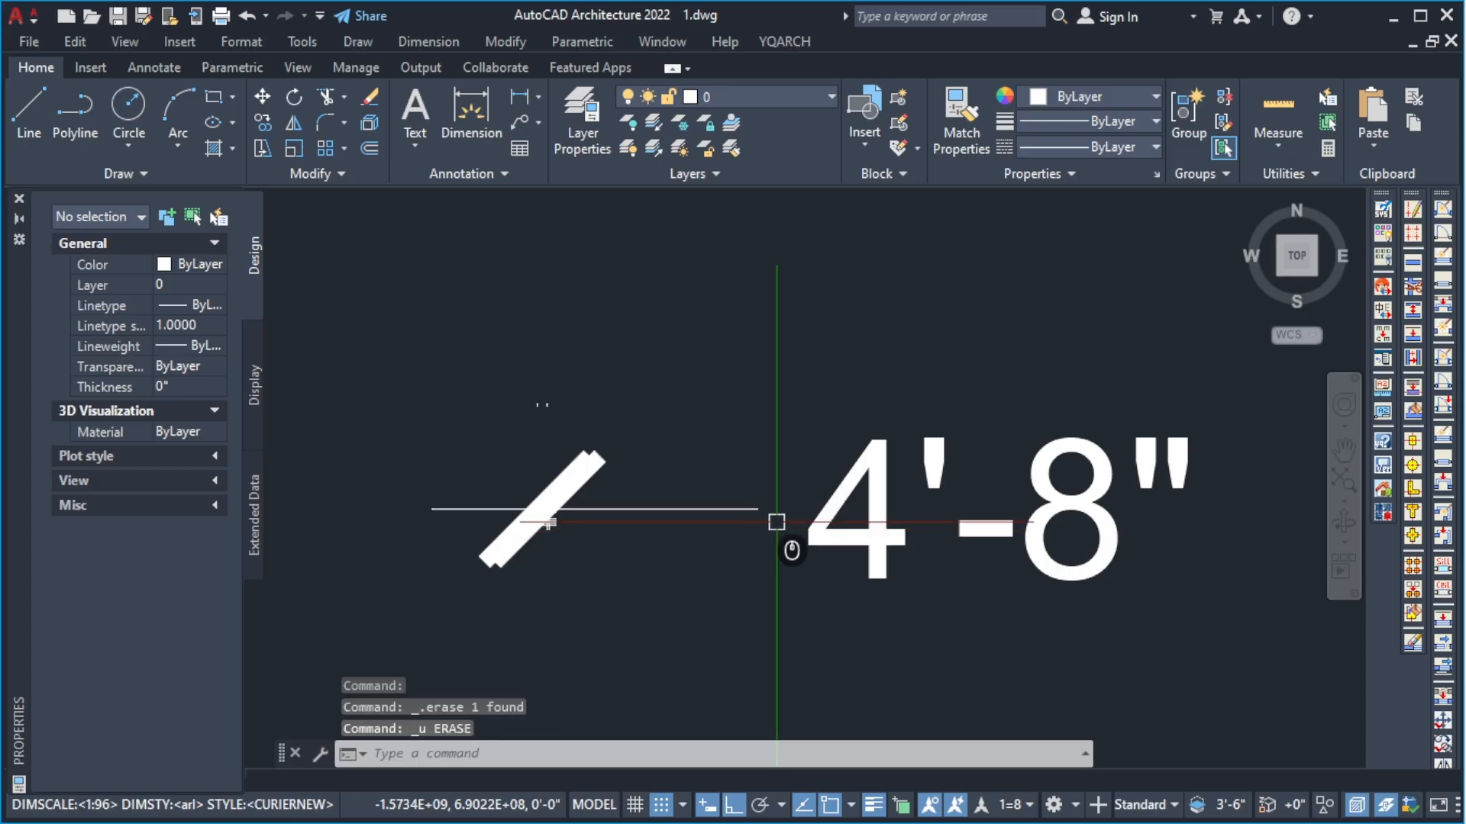
Try text heights of 3" and 1" on the aligned dimension, and set its text height to 1'-6".
click(732, 507)
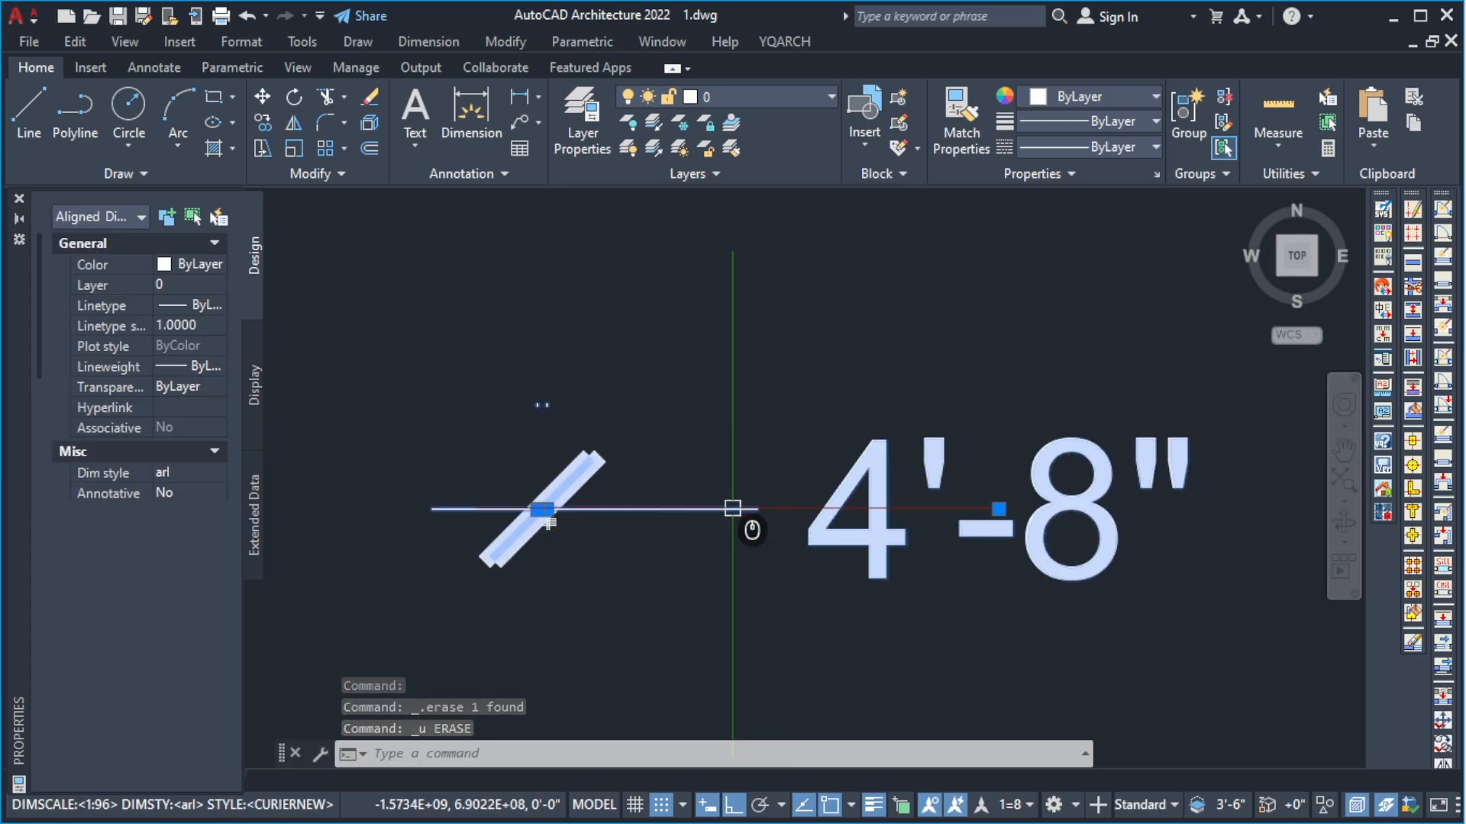
scroll(113, 568, down, 4)
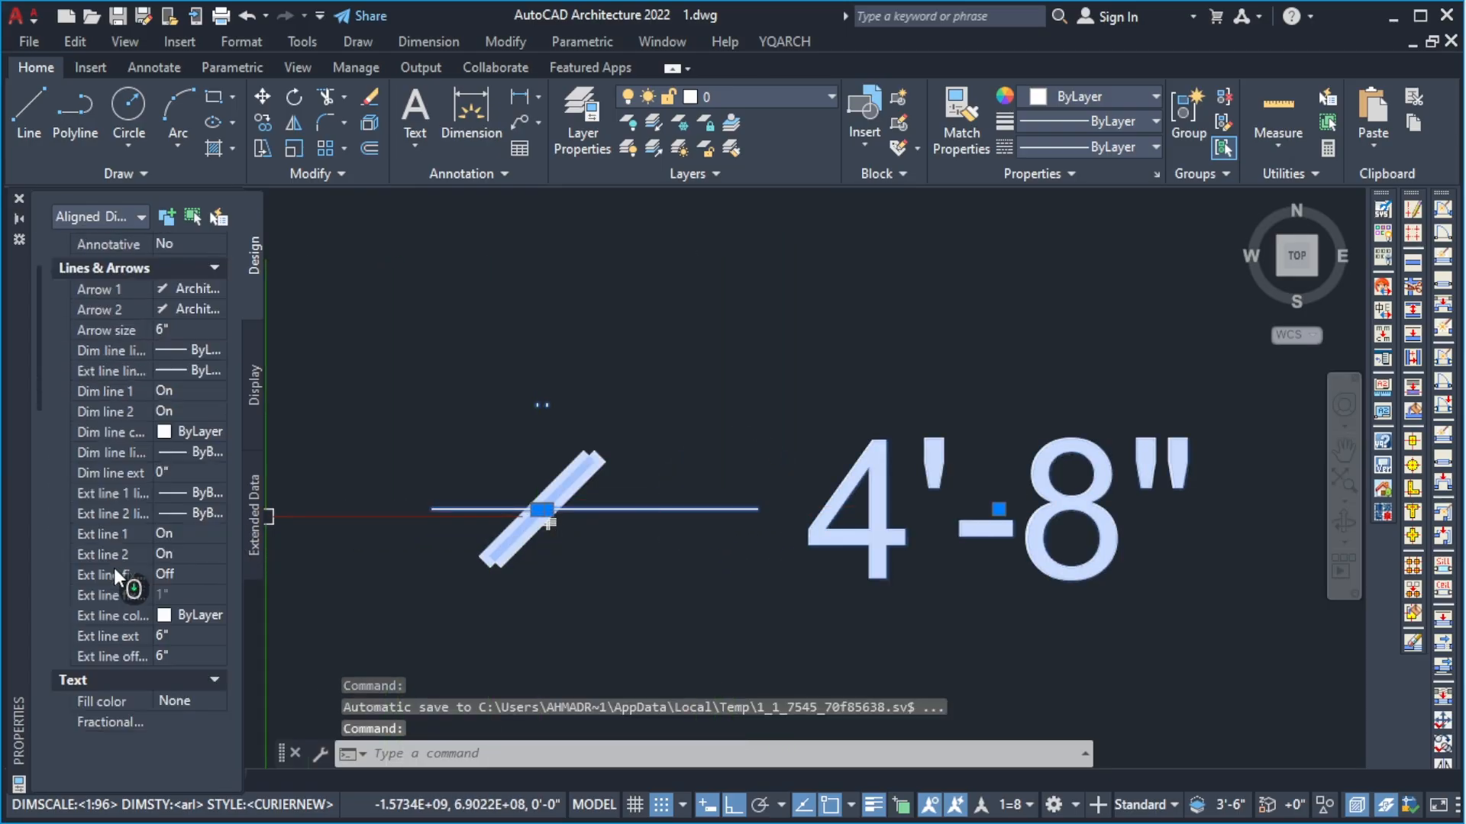
scroll(113, 568, down, 2)
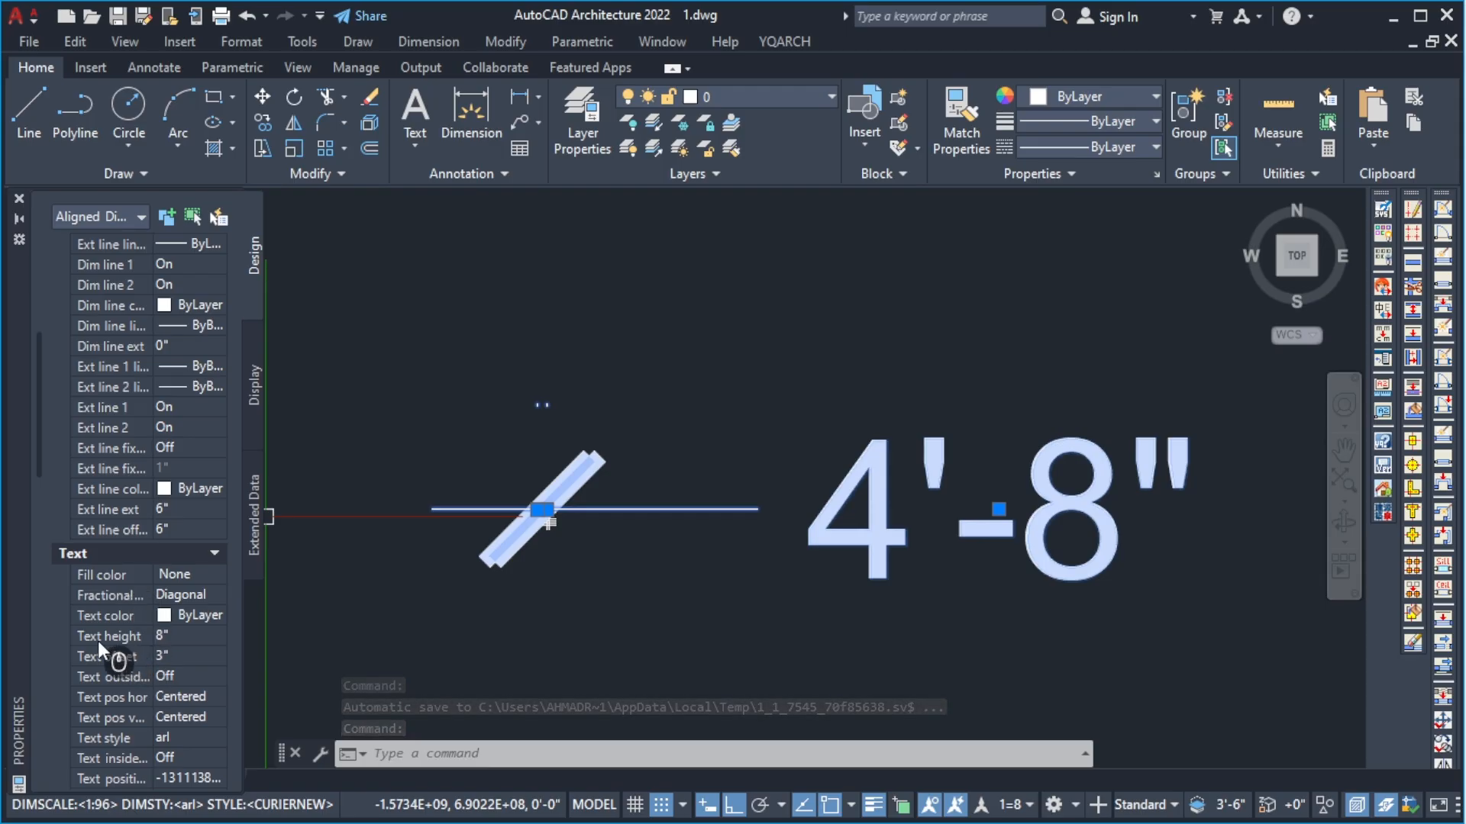
click(175, 638)
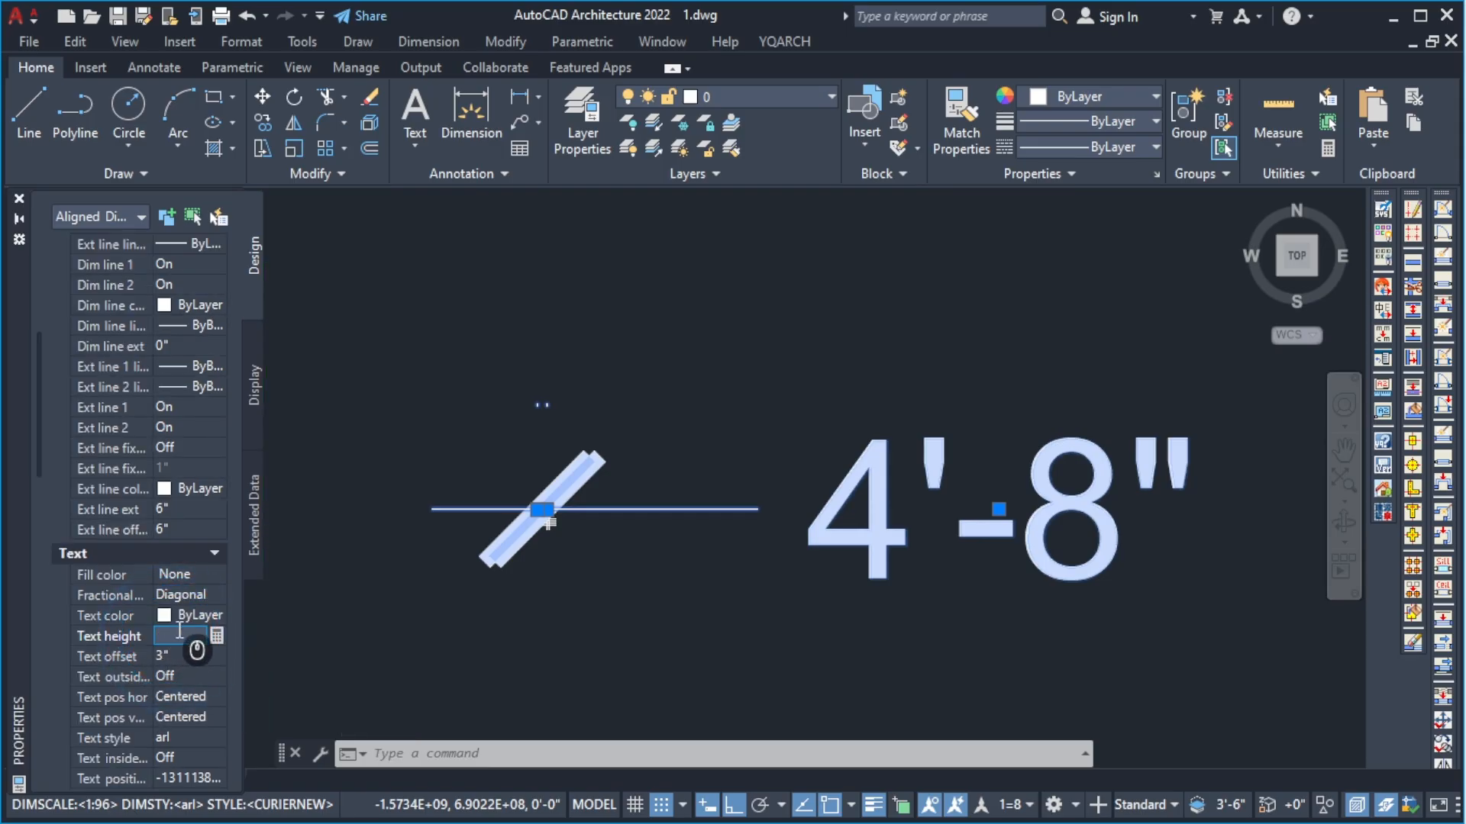
key(Tab)
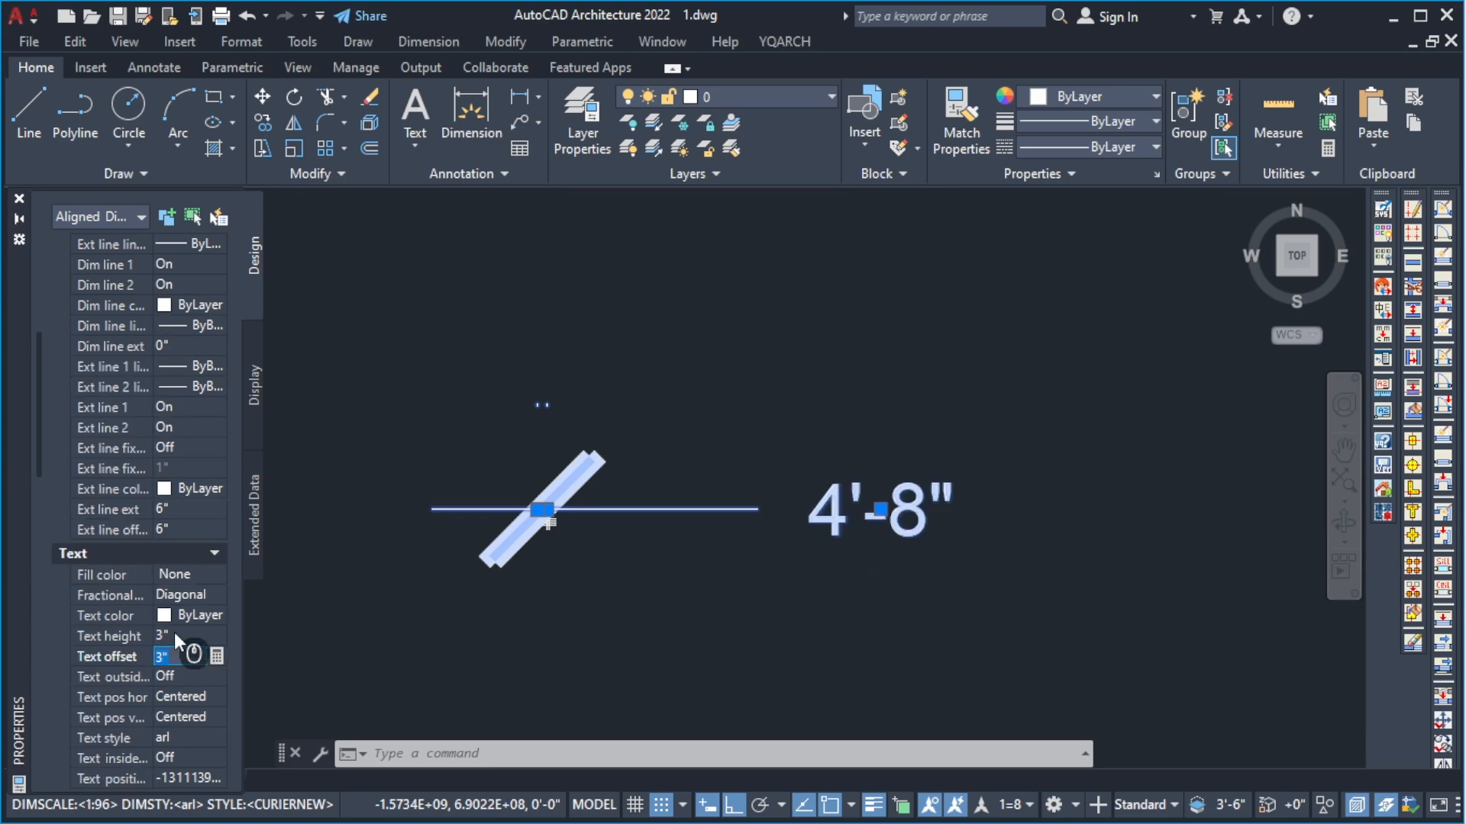
click(176, 635)
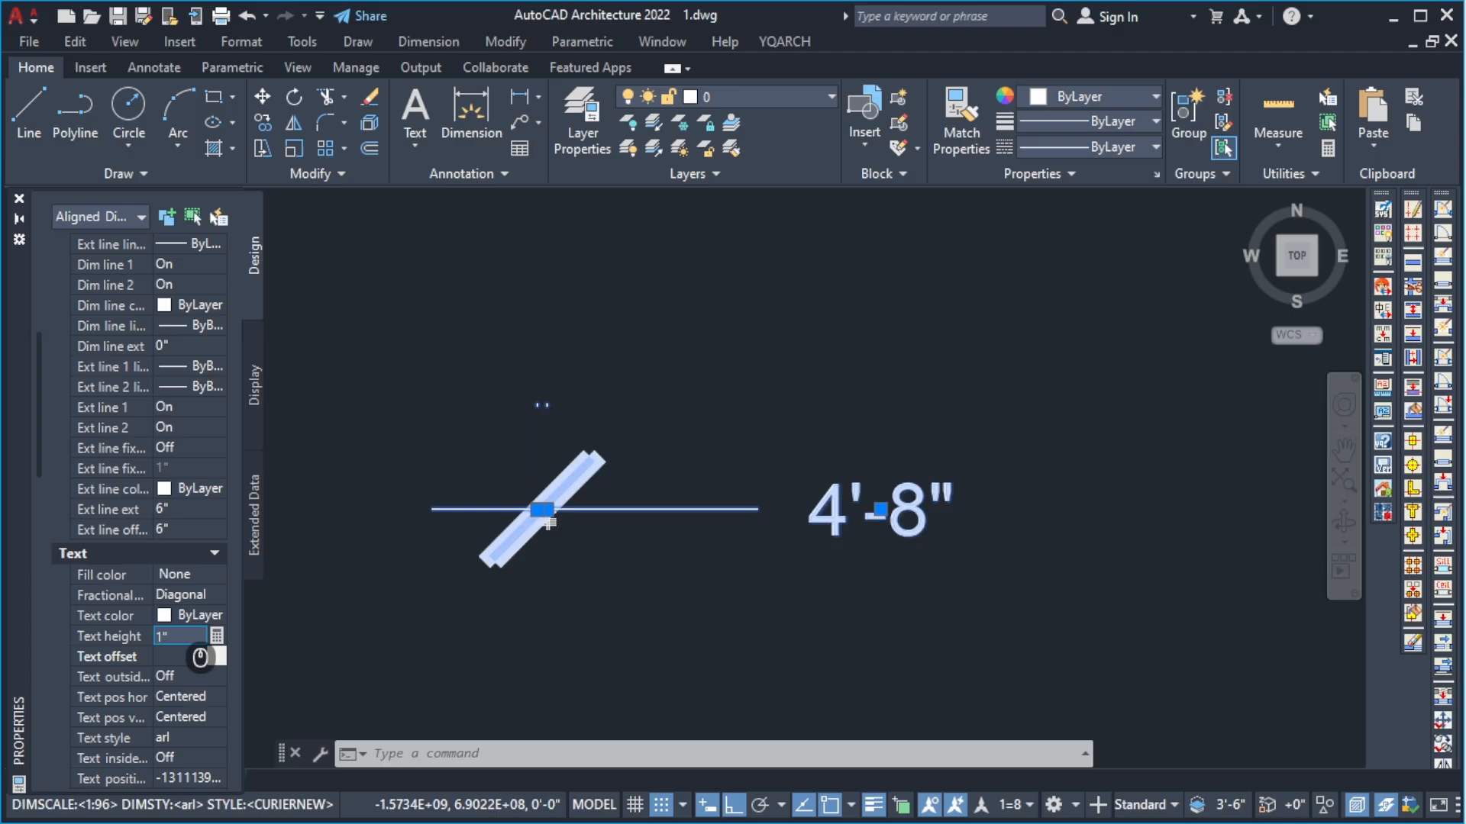
key(Tab)
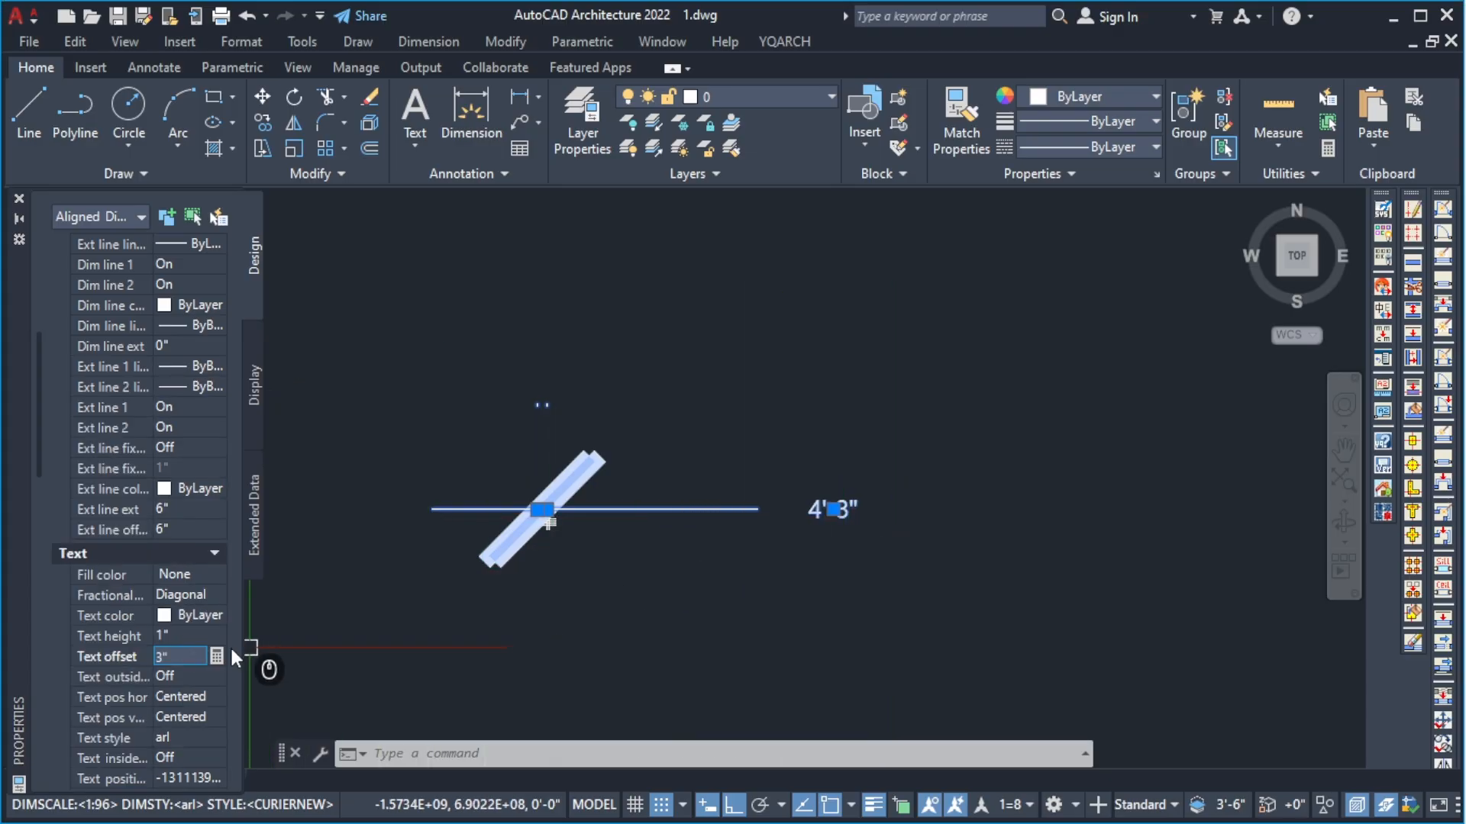
click(195, 635)
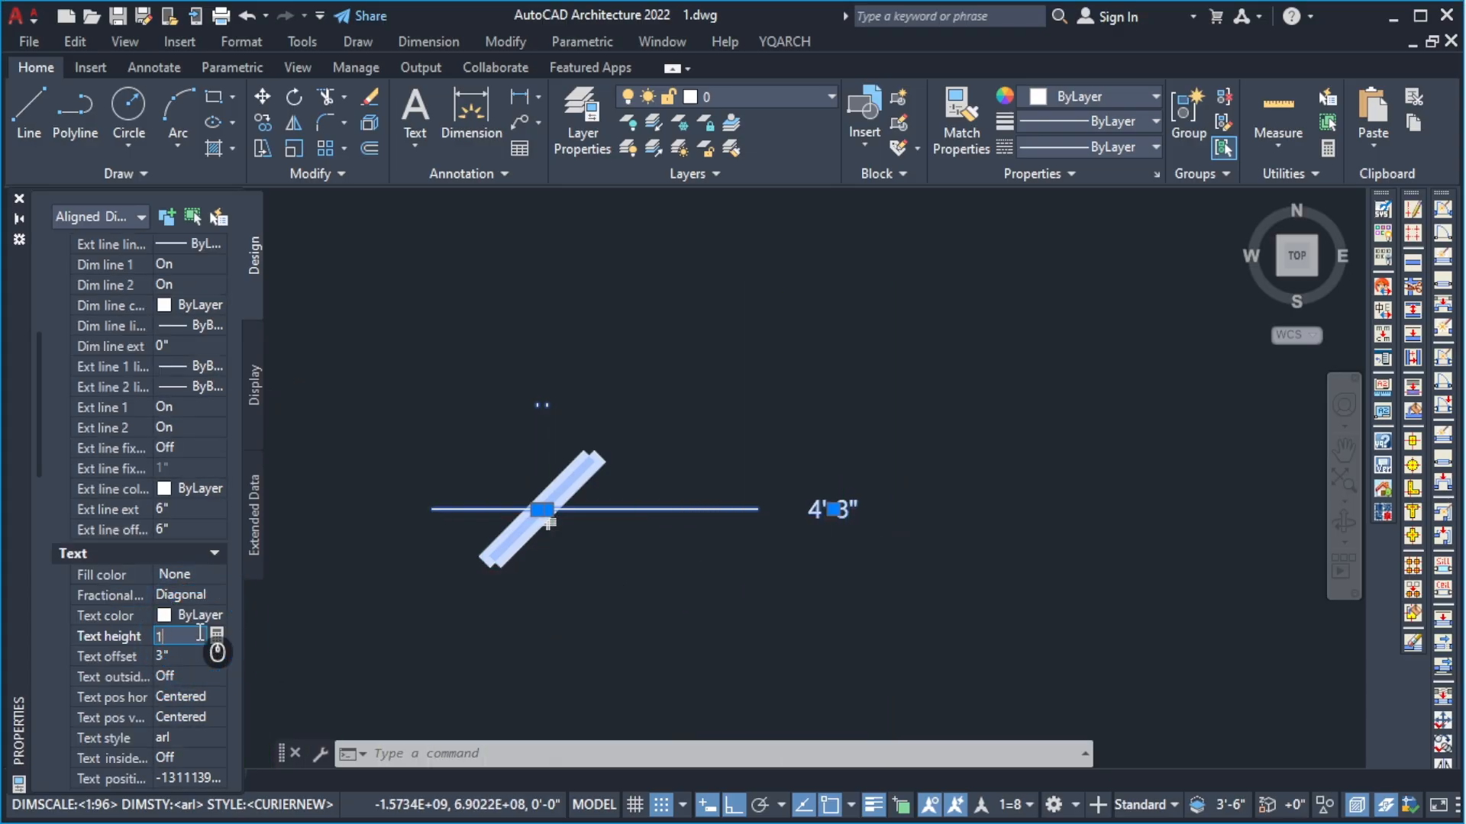
text(8)
key(Tab)
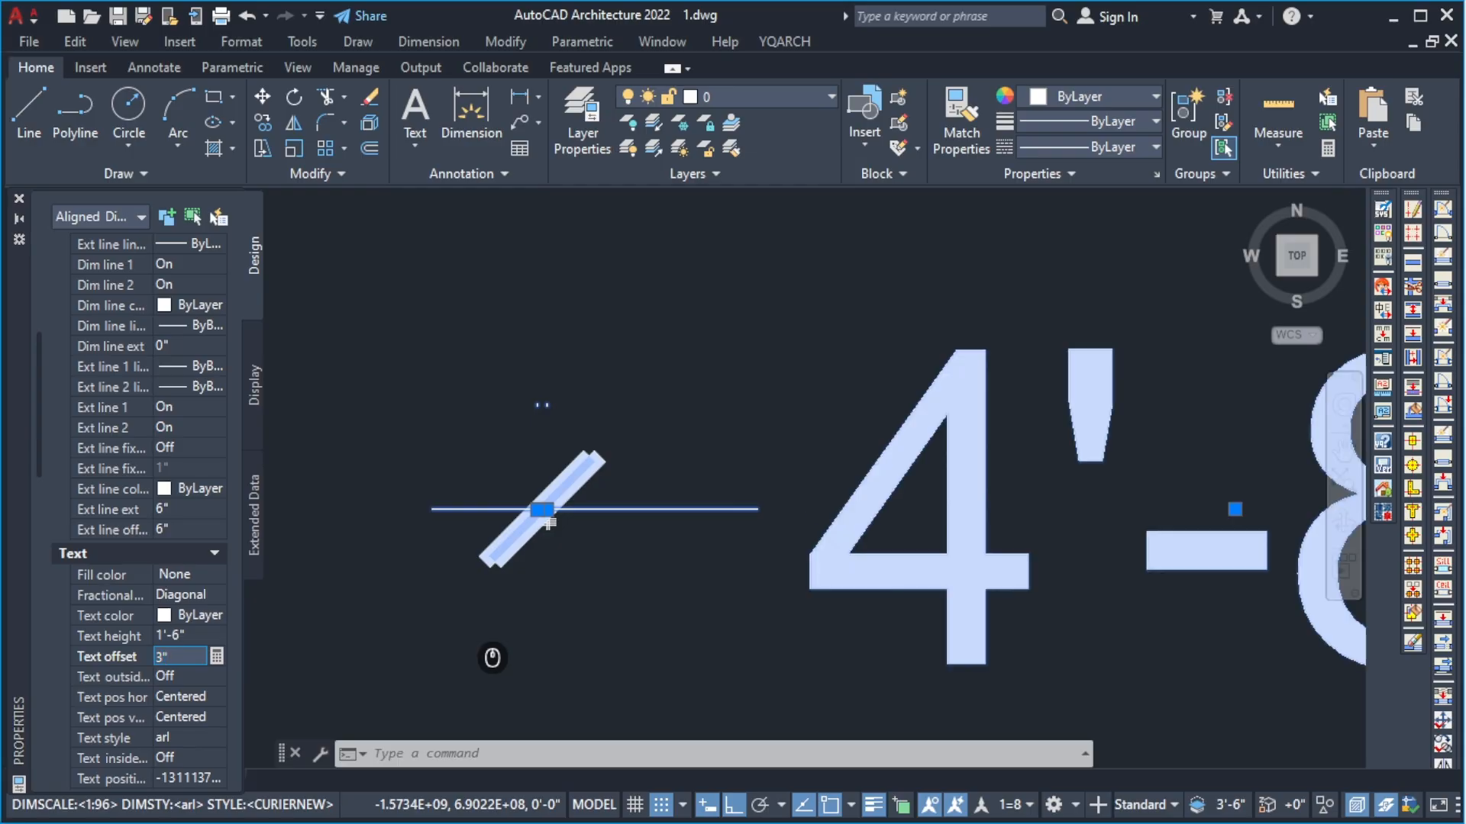
click(470, 633)
click(547, 583)
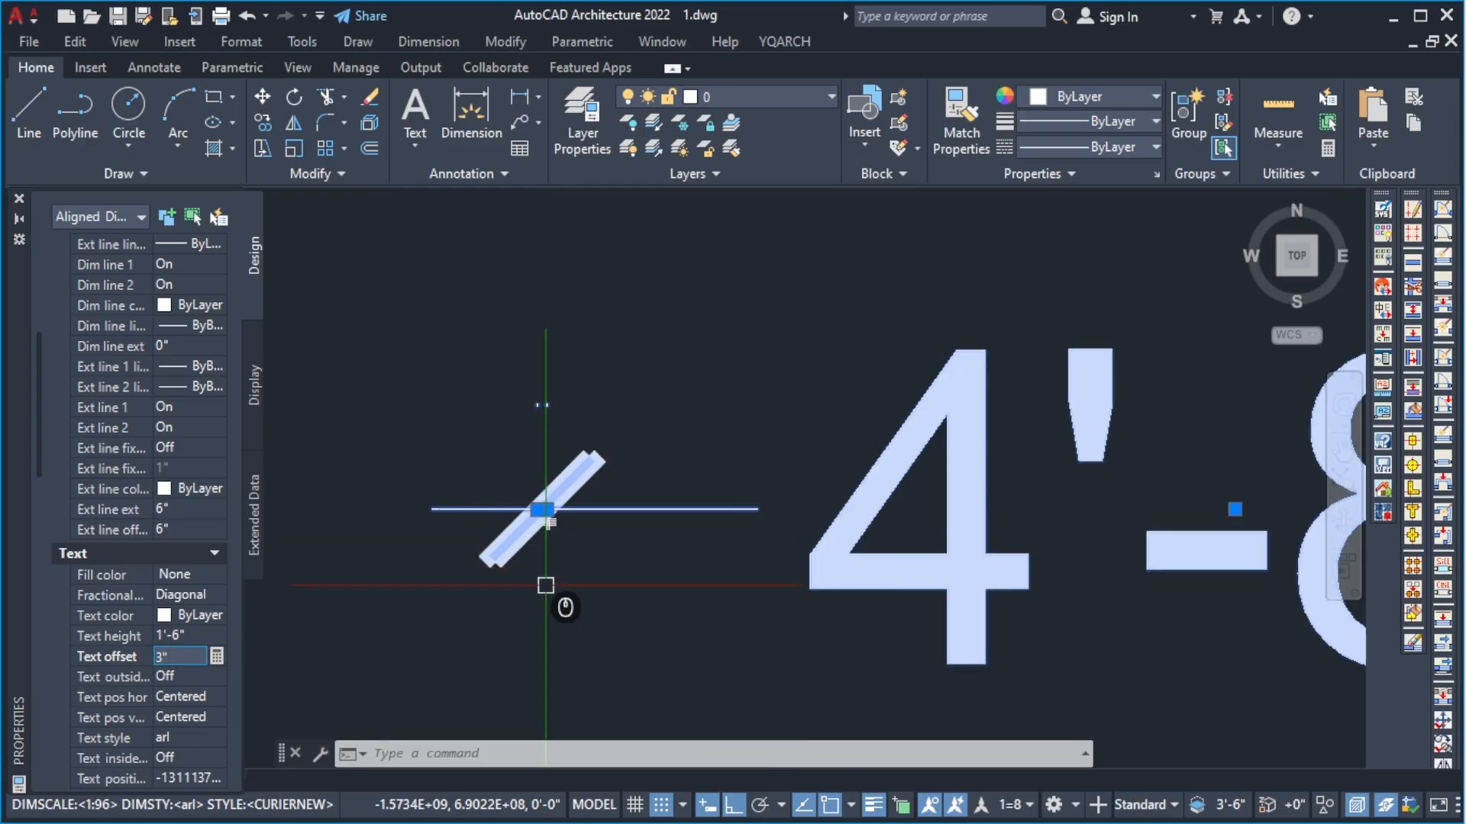
key(Escape)
Add an aligned dimension below the lowest wall line, from the second vertical line to the line's free end.
scroll(550, 523, up, 10)
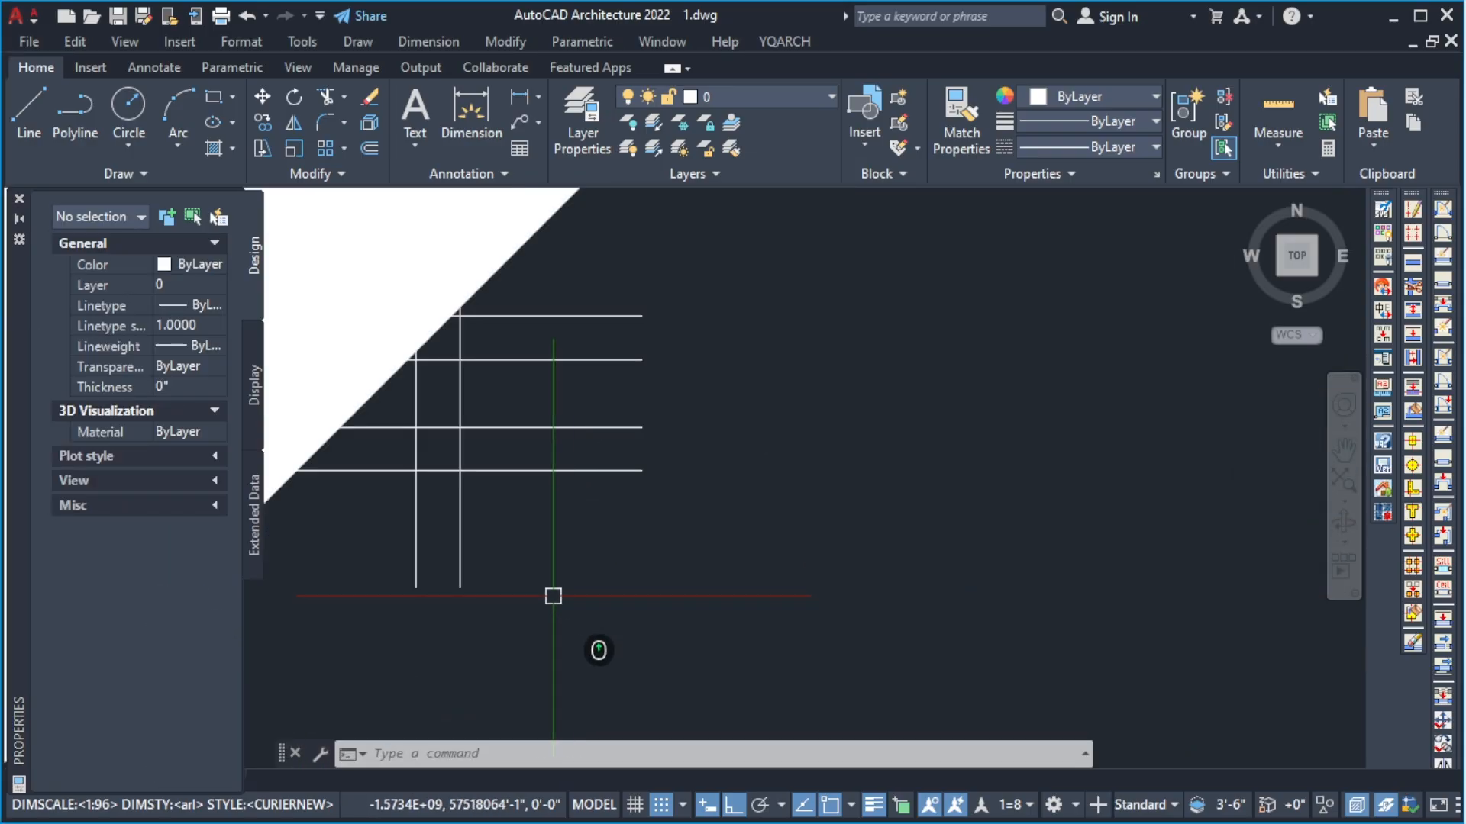
key(Return)
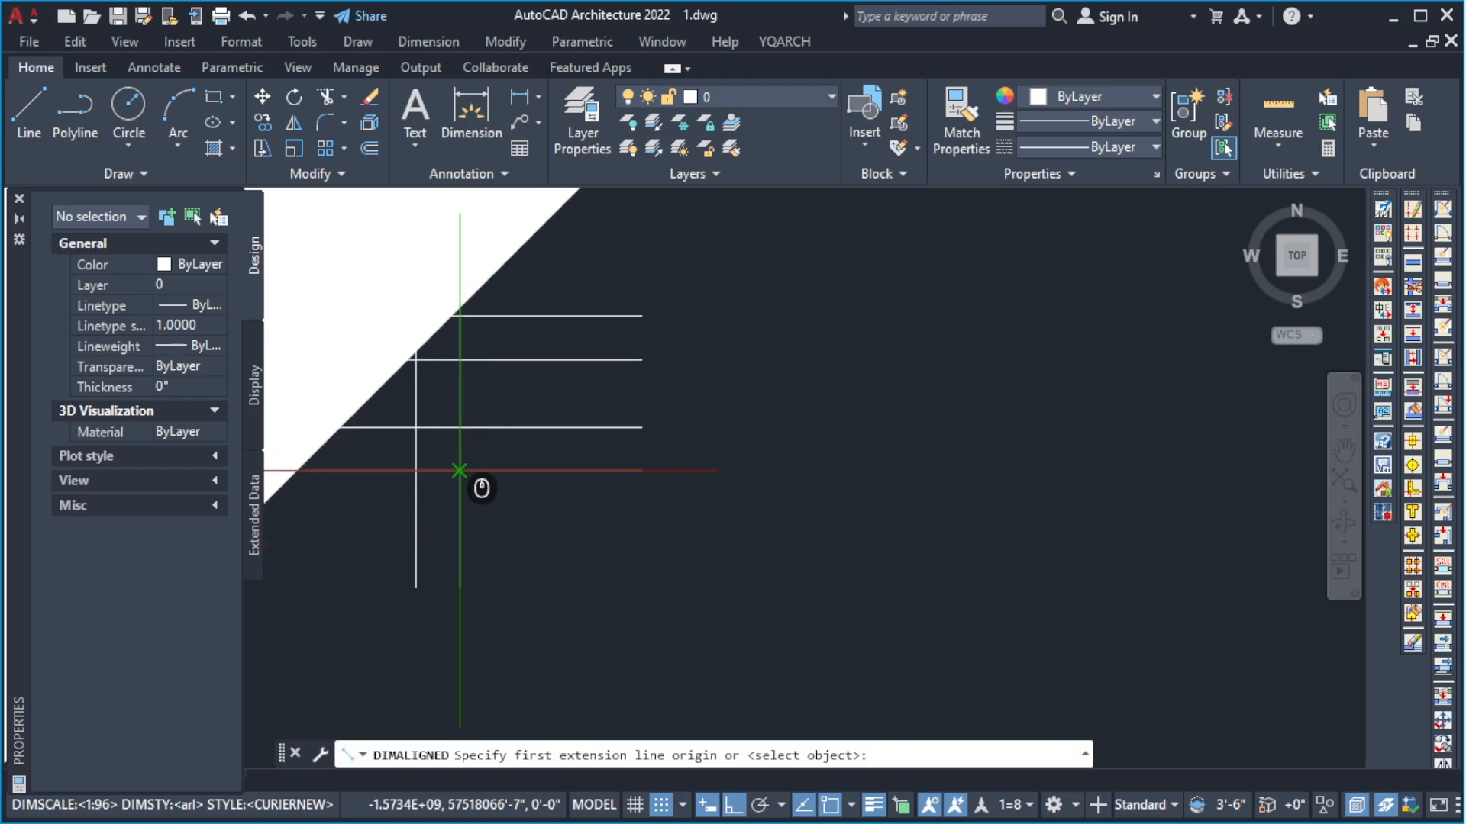
click(641, 471)
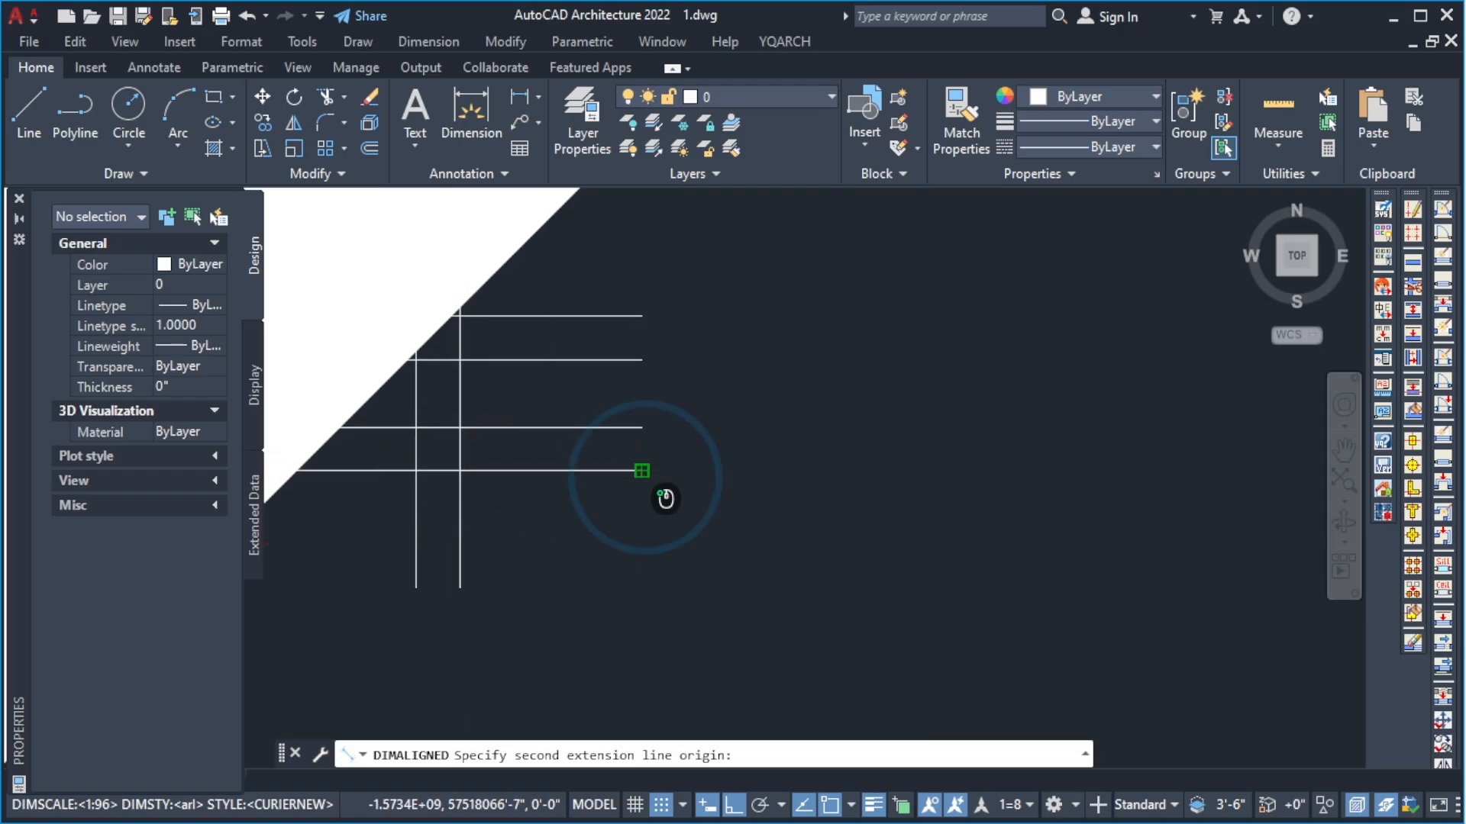
click(642, 472)
click(633, 540)
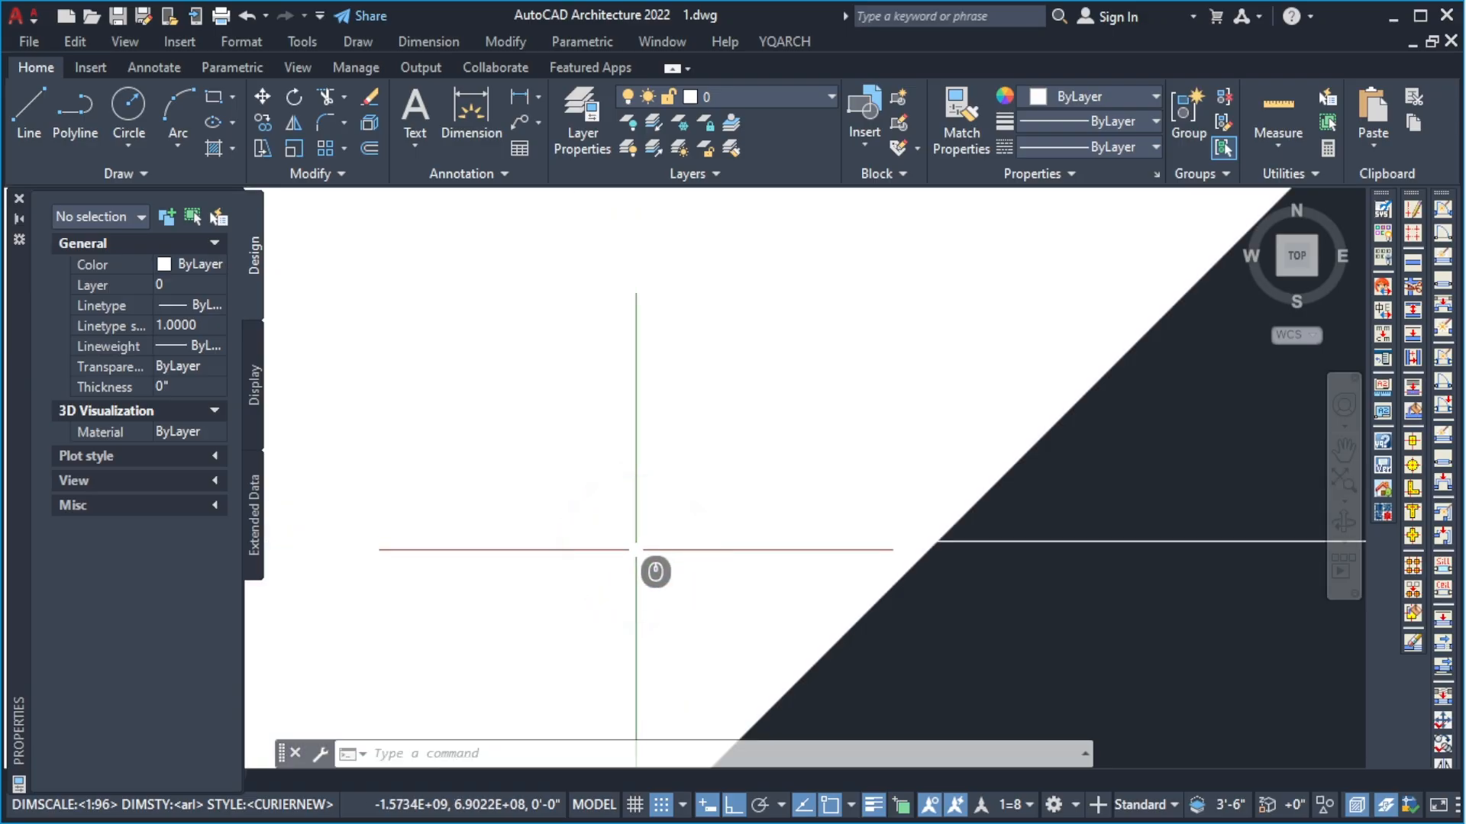
scroll(636, 550, down, 5)
scroll(655, 572, down, 3)
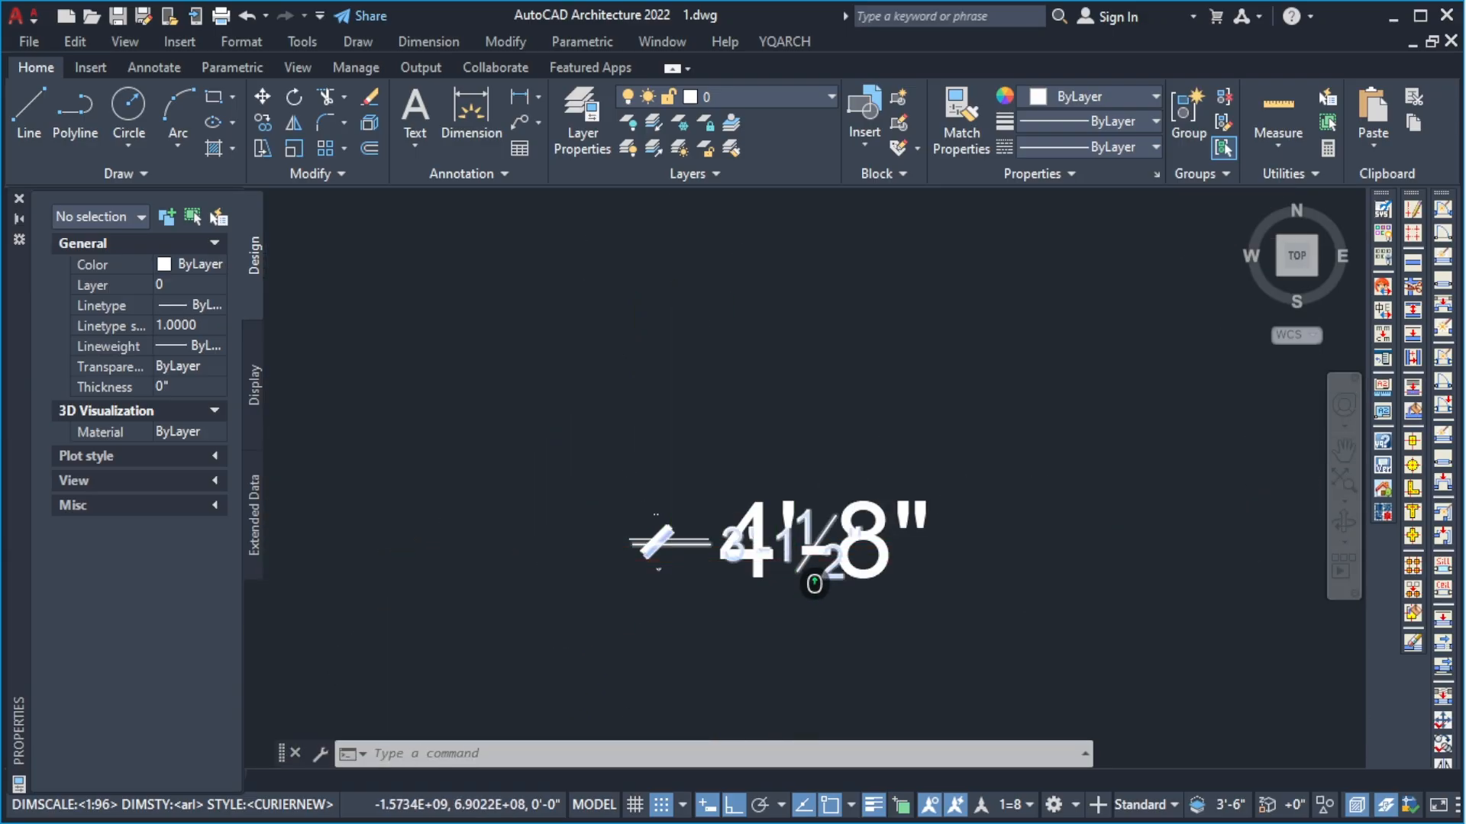
scroll(798, 568, up, 2)
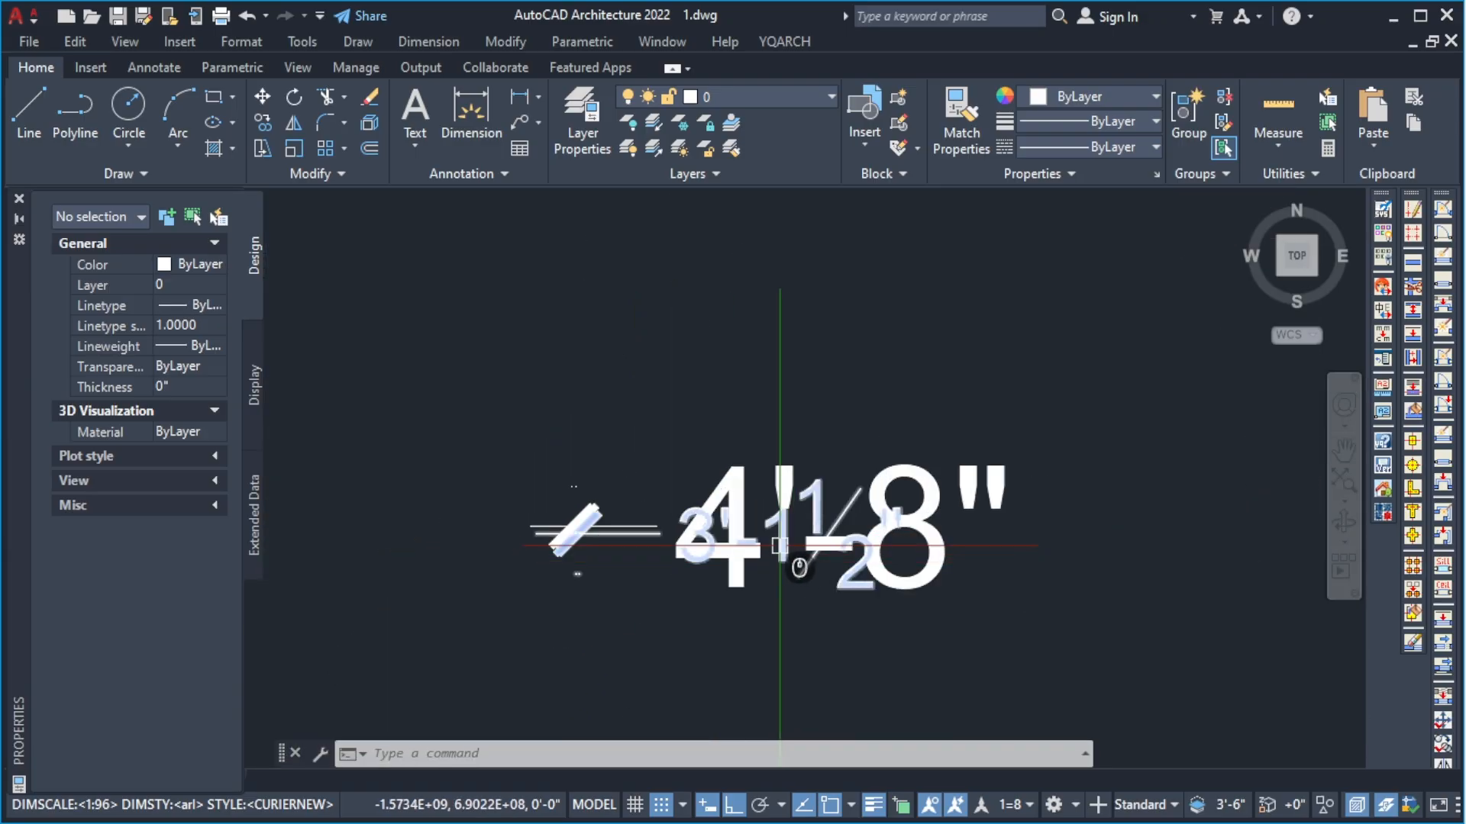
Erase both aligned dimensions from the wall lines.
click(822, 420)
click(700, 584)
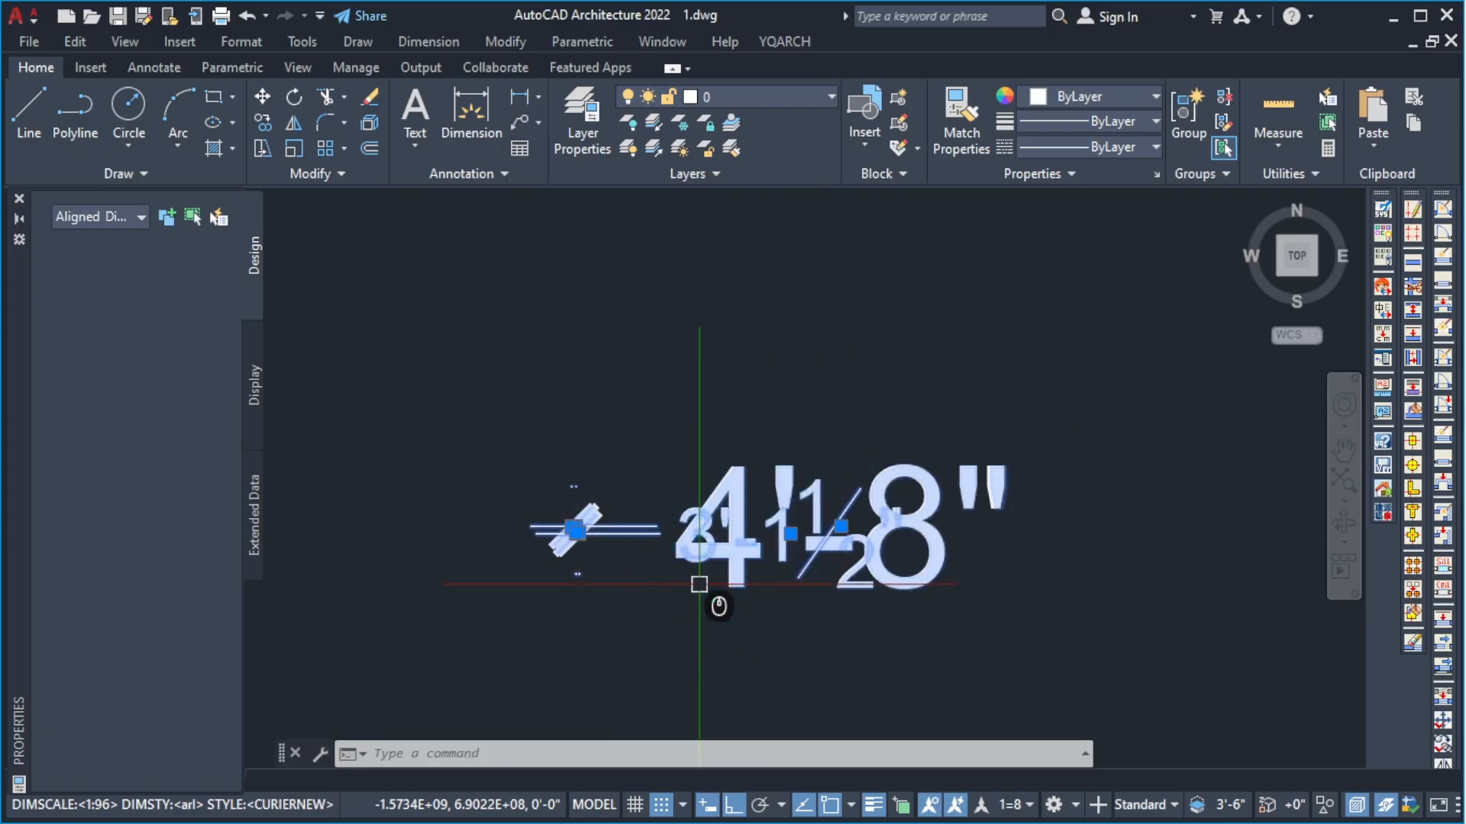
key(Delete)
key(Escape)
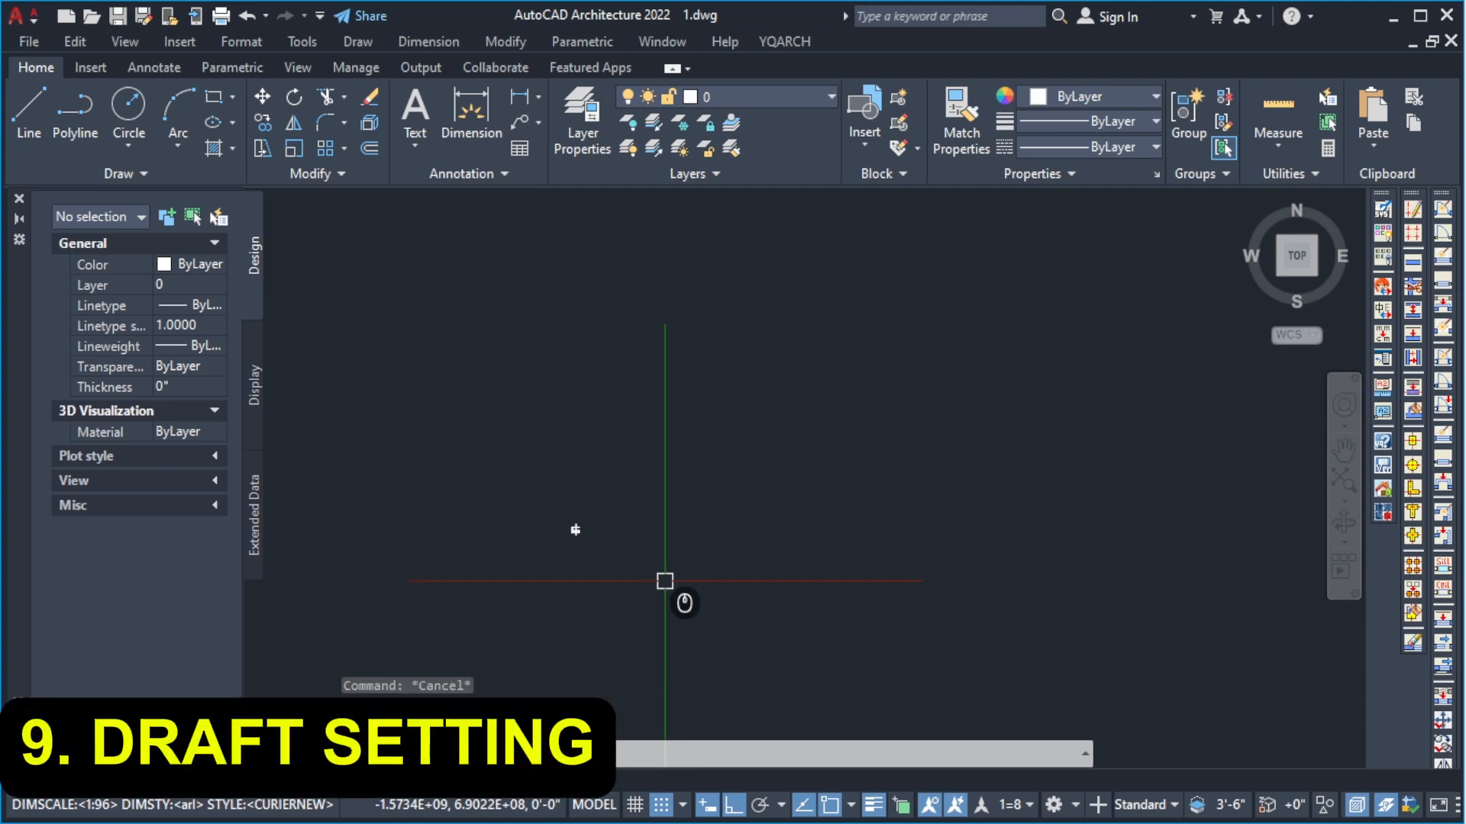
Try a dimension text height of 1" in the override of the arl dimension style, and set the text height to 8".
key(Escape)
key(Escape)
text(D)
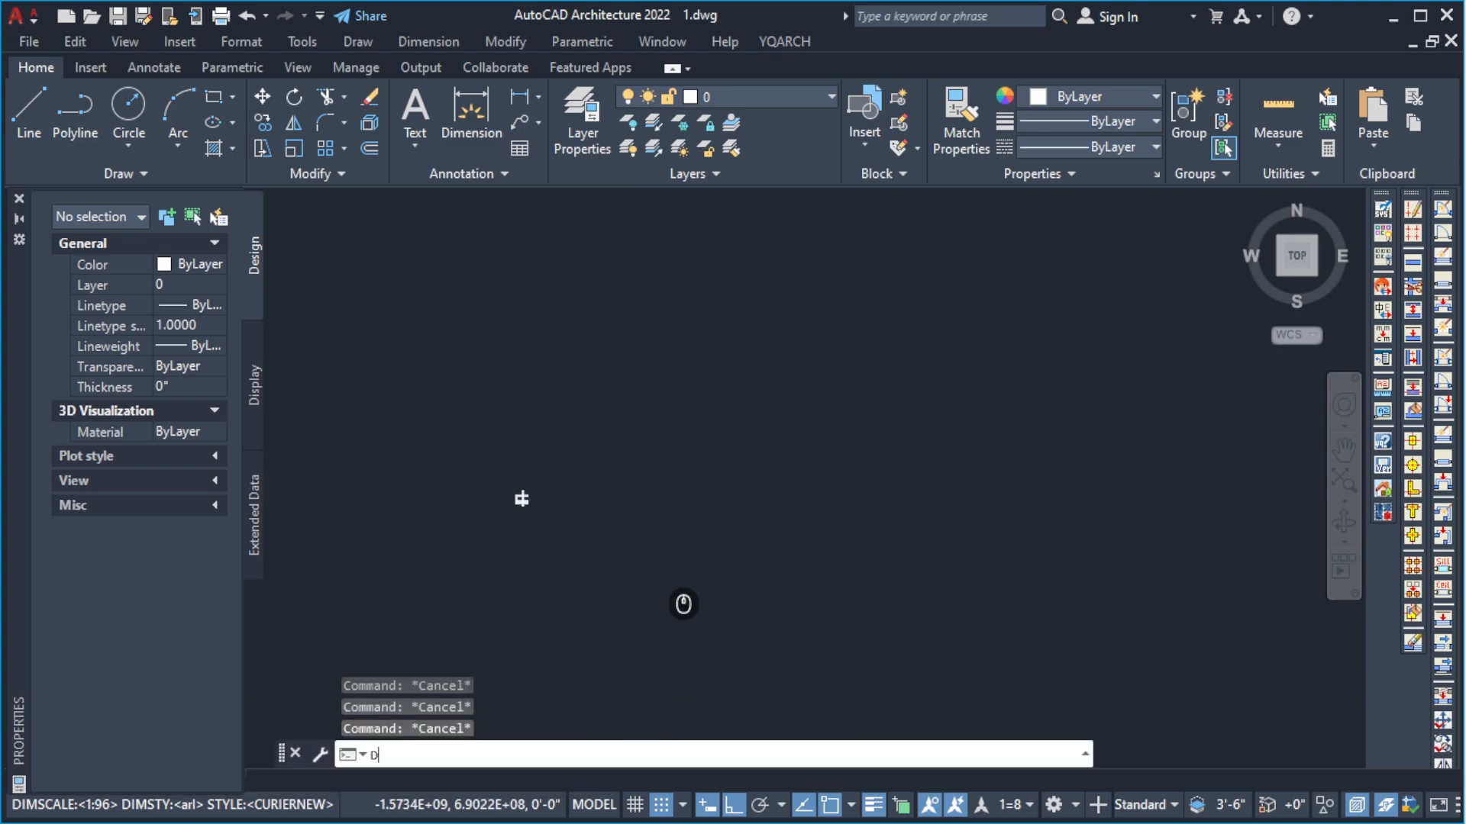
key(Return)
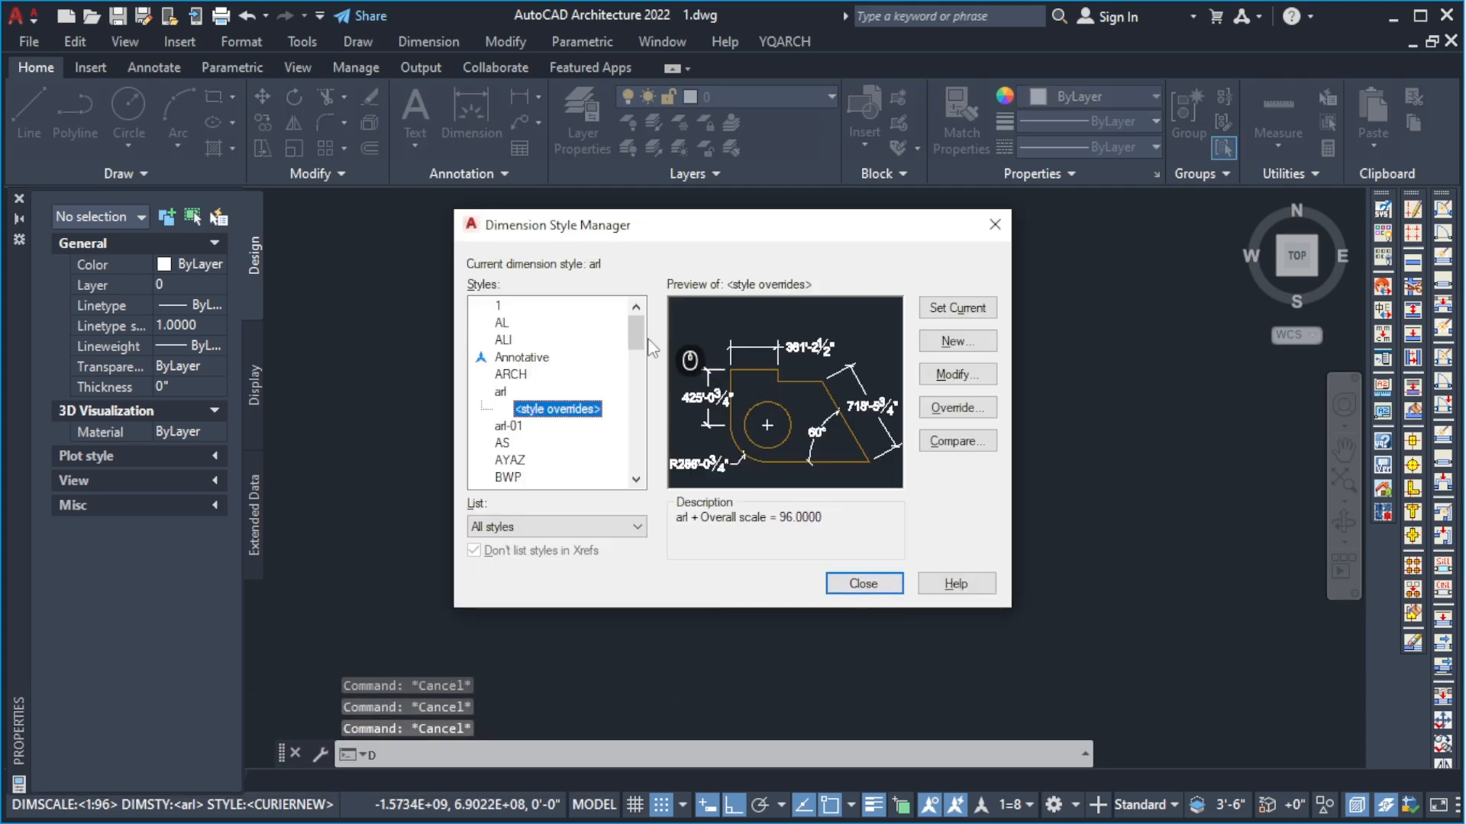
click(962, 374)
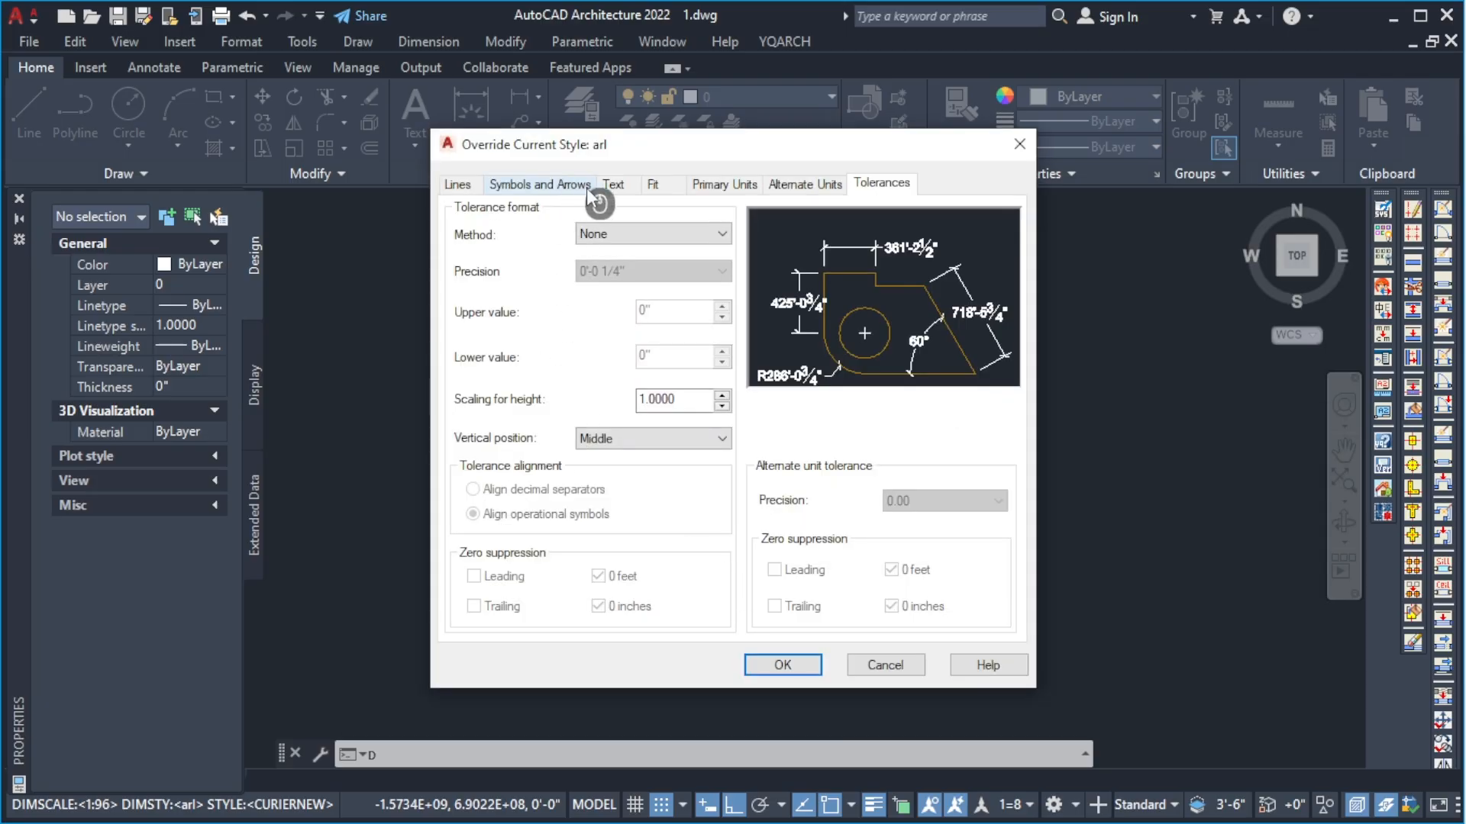
click(613, 186)
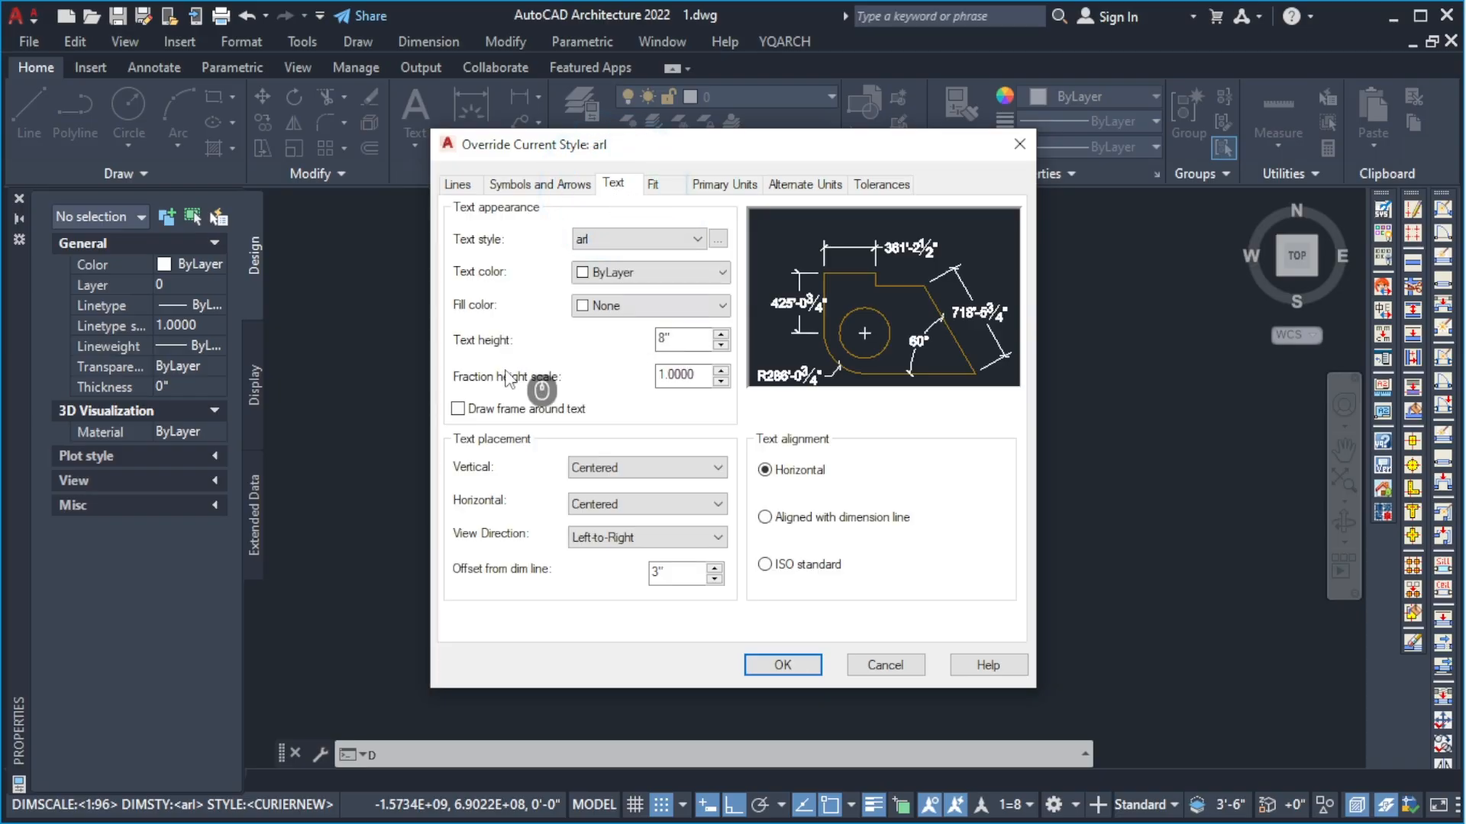
double_click(682, 340)
key(BackSpace)
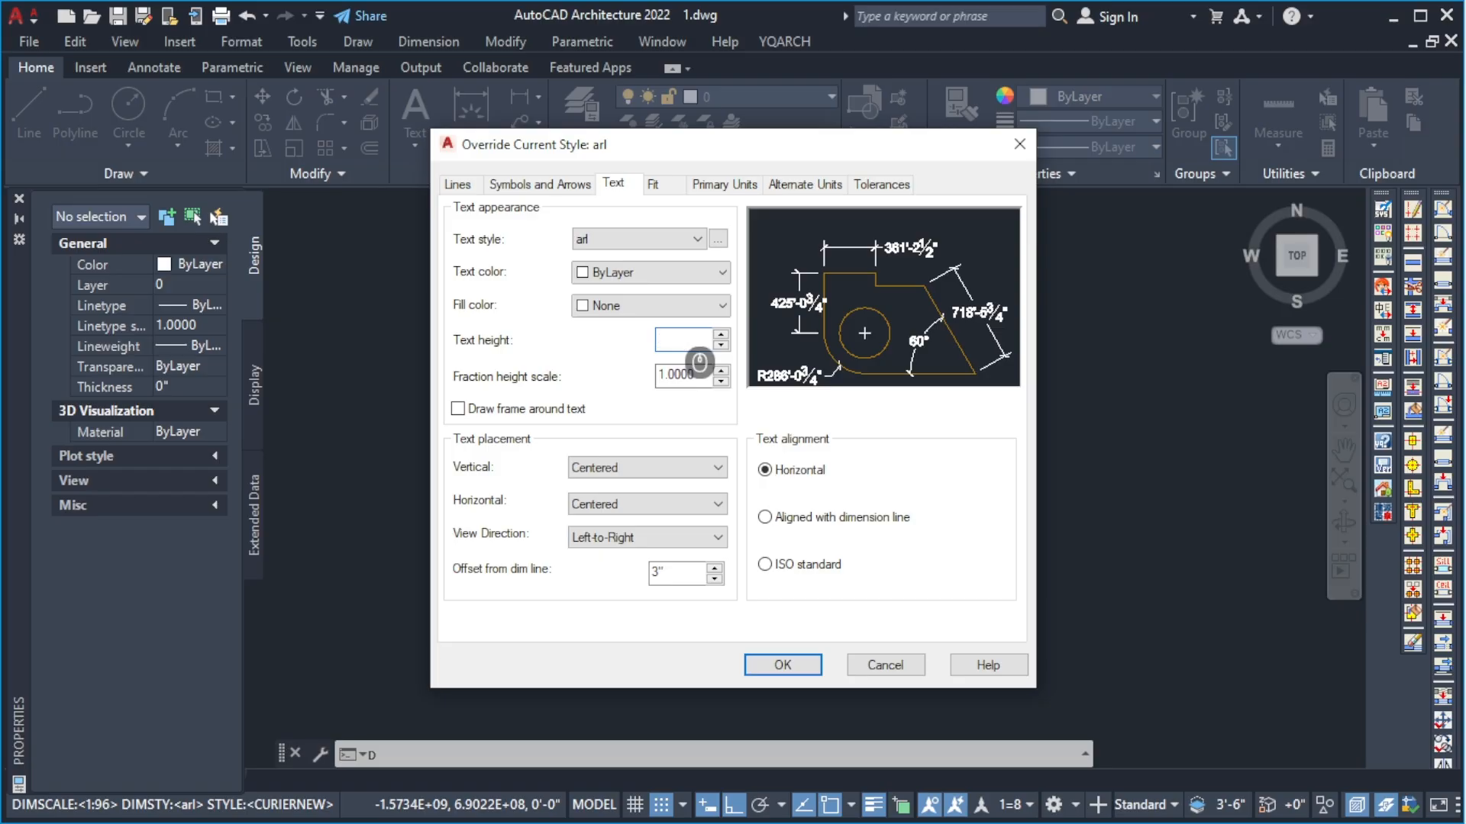
text(1")
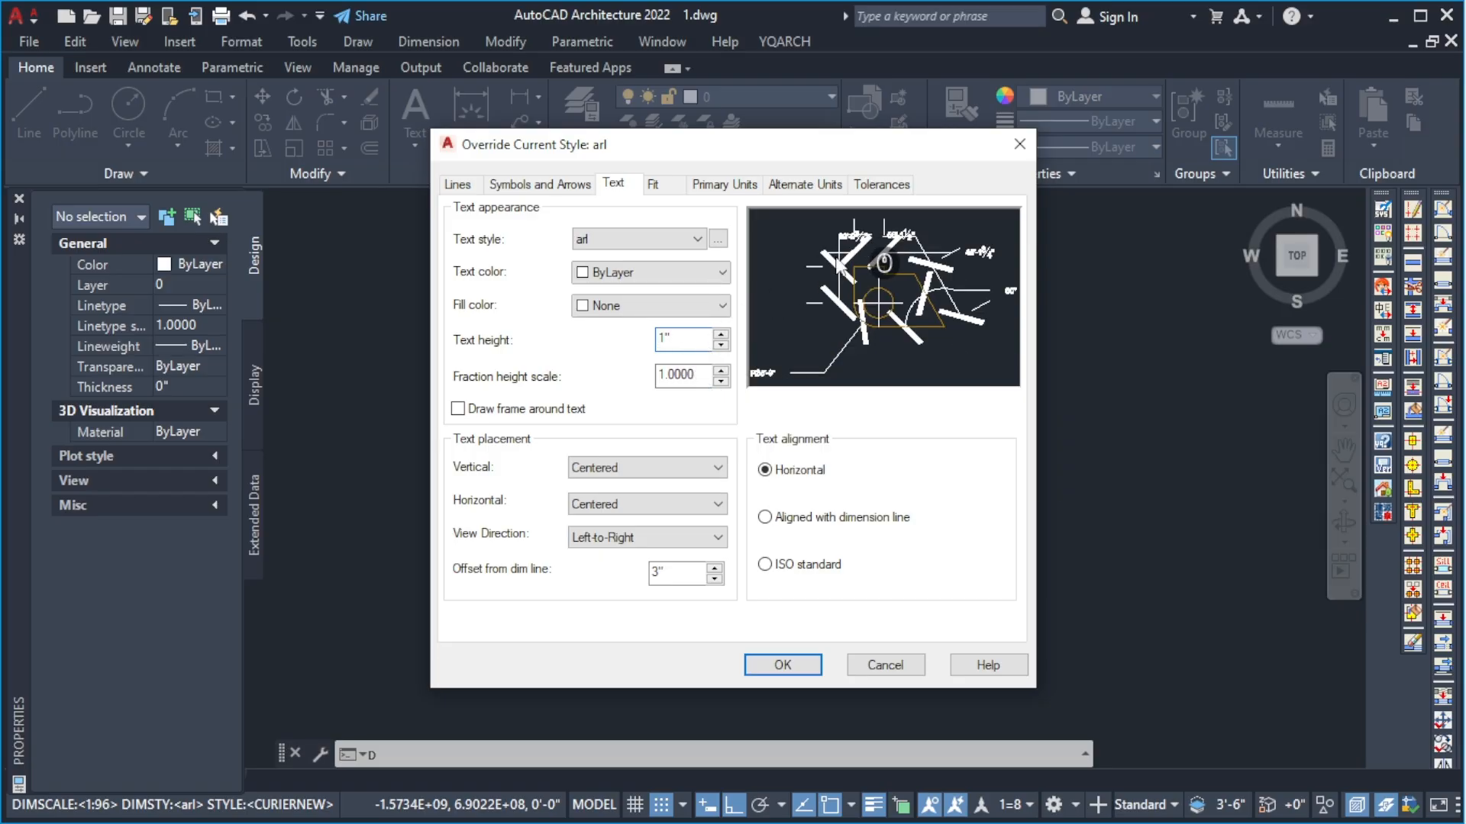
double_click(682, 341)
key(BackSpace)
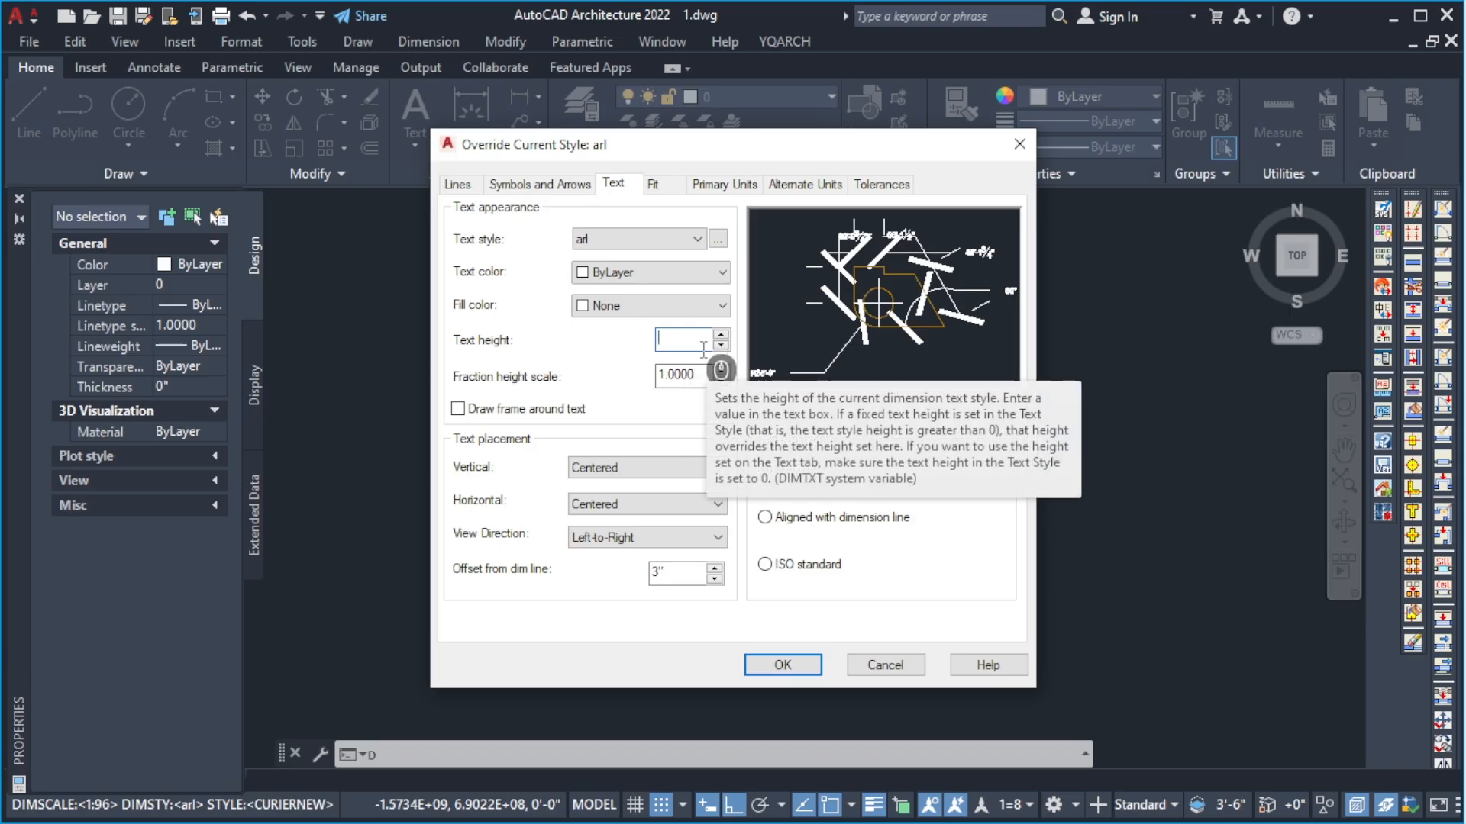
text(8)
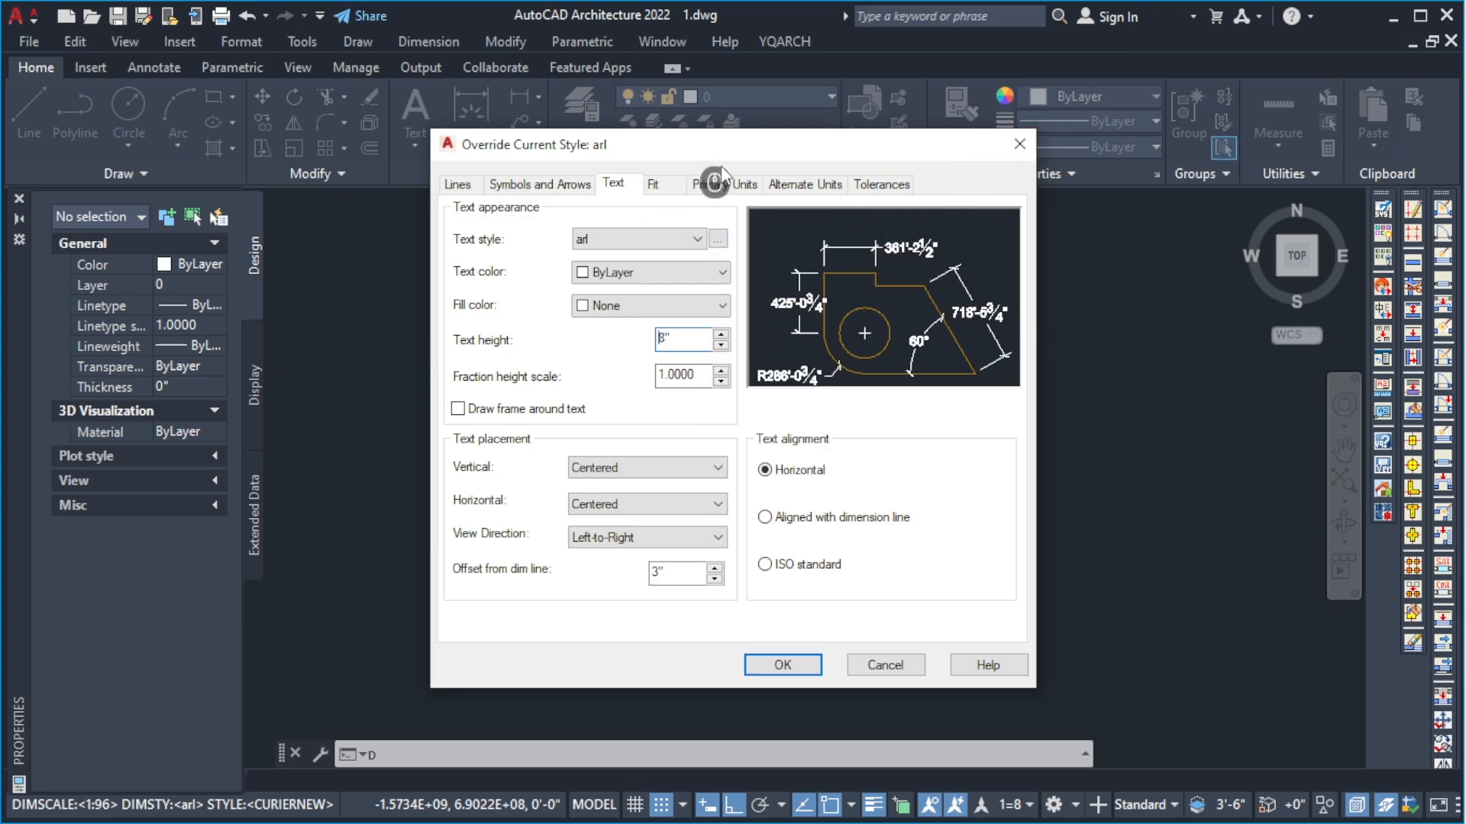
Confirm the override changes, make arl the current dimension style and close the Dimension Style Manager.
click(767, 674)
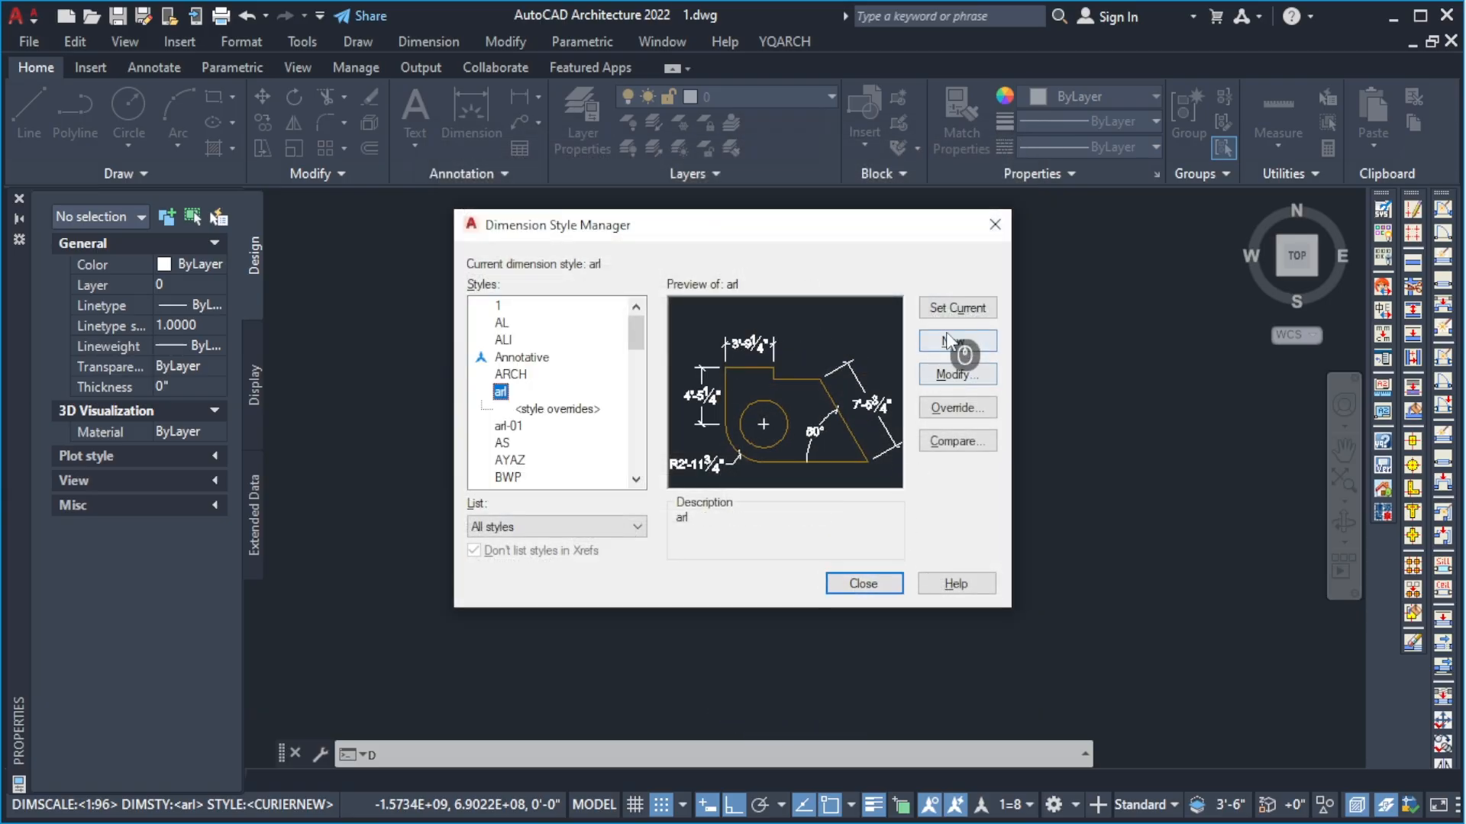
click(947, 308)
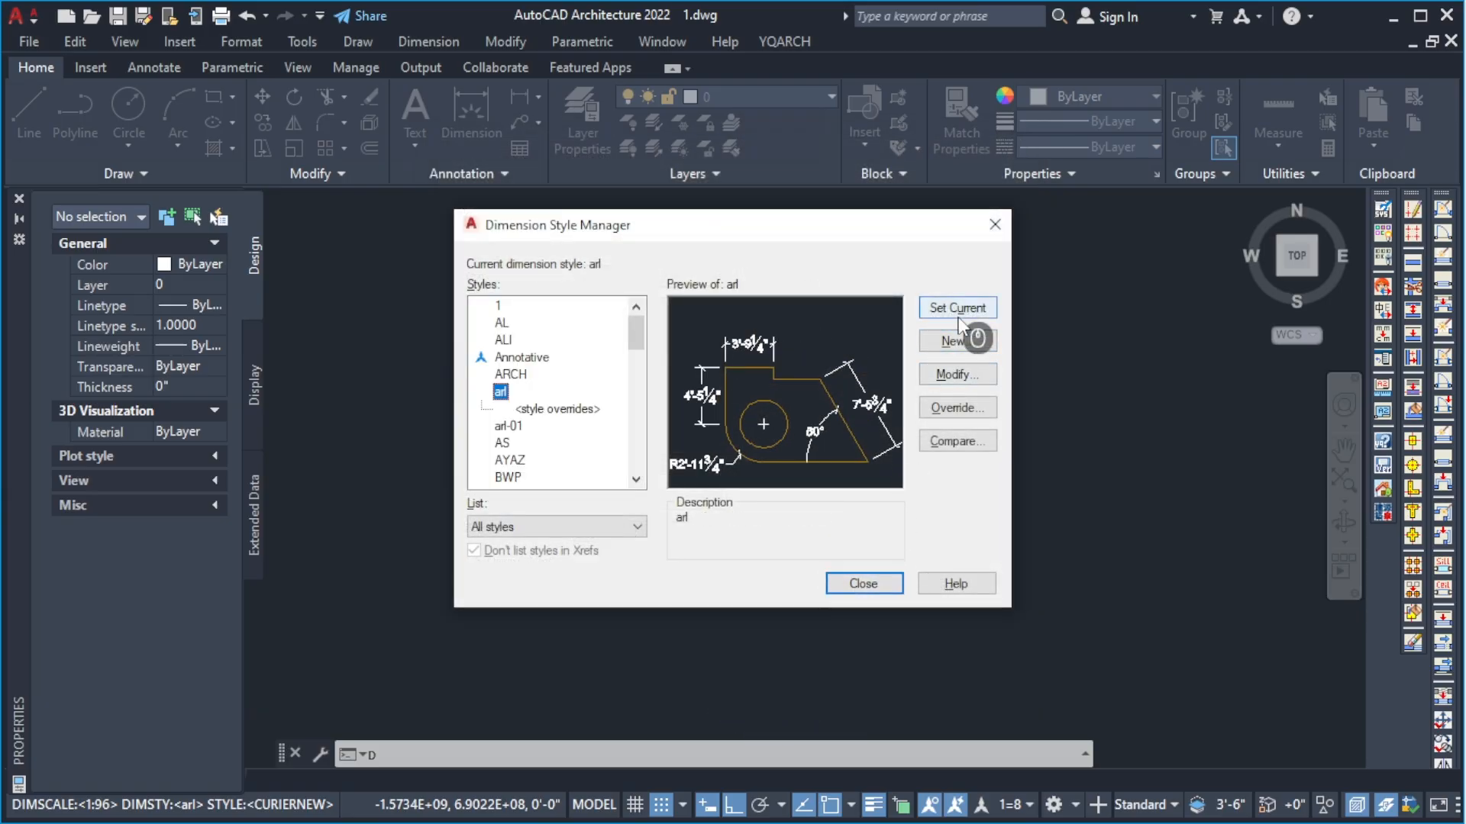
click(857, 594)
Add an aligned dimension above the top wall line, from its outer corner to the first long vertical line.
scroll(489, 489, up, 5)
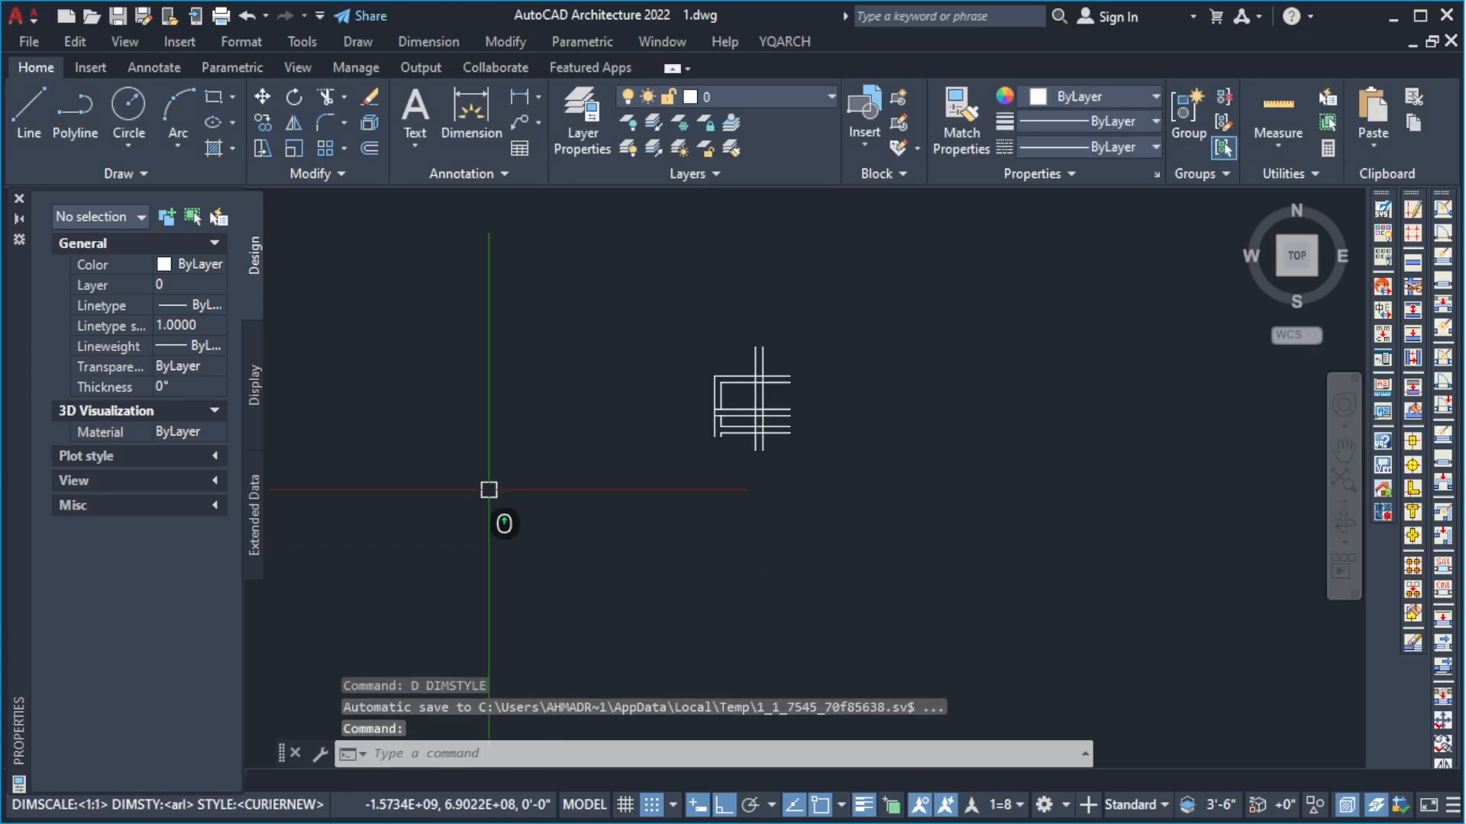
scroll(812, 381, up, 3)
scroll(690, 462, down, 2)
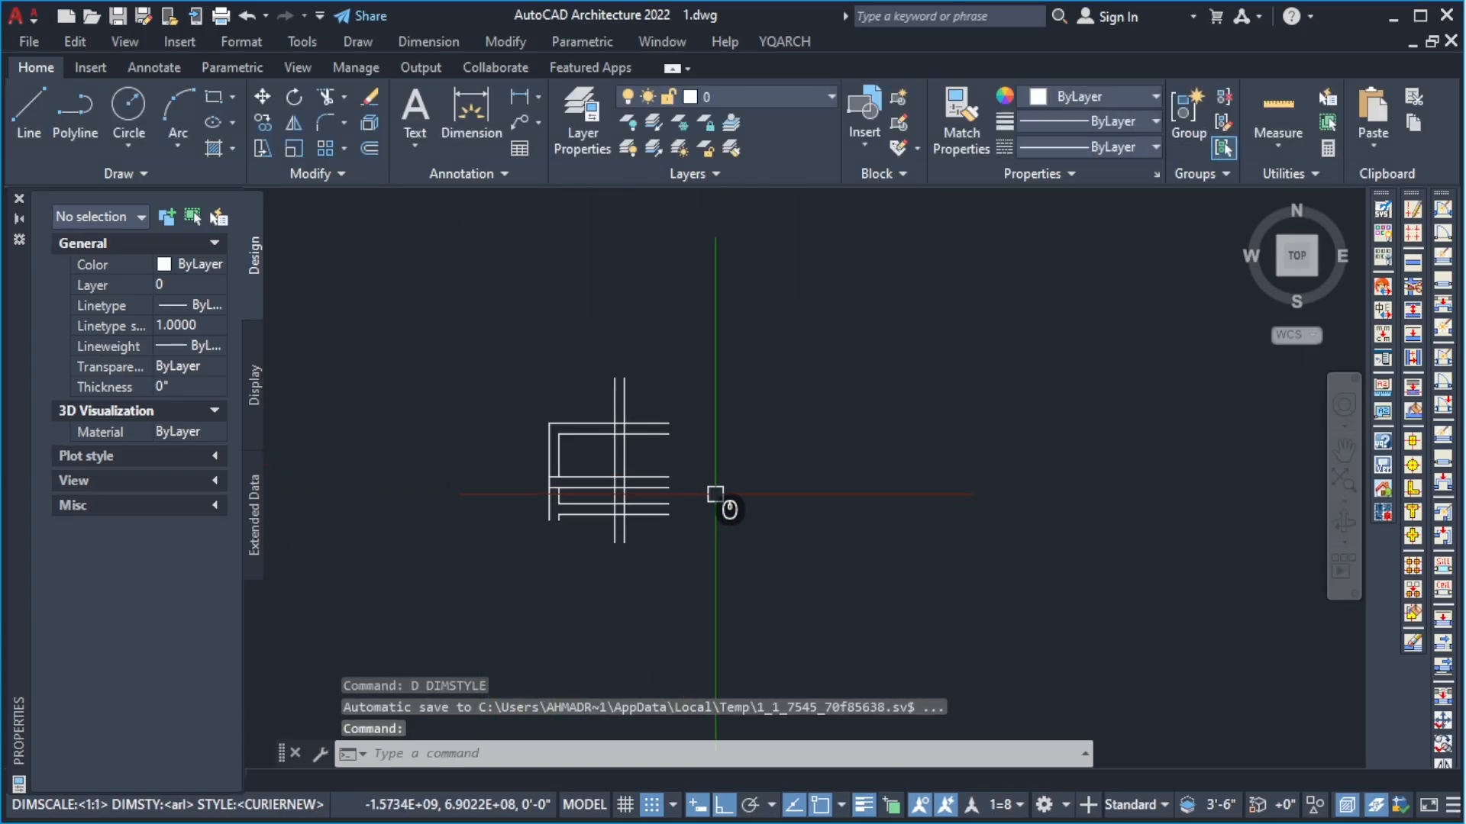
scroll(550, 498, up, 2)
text(DA)
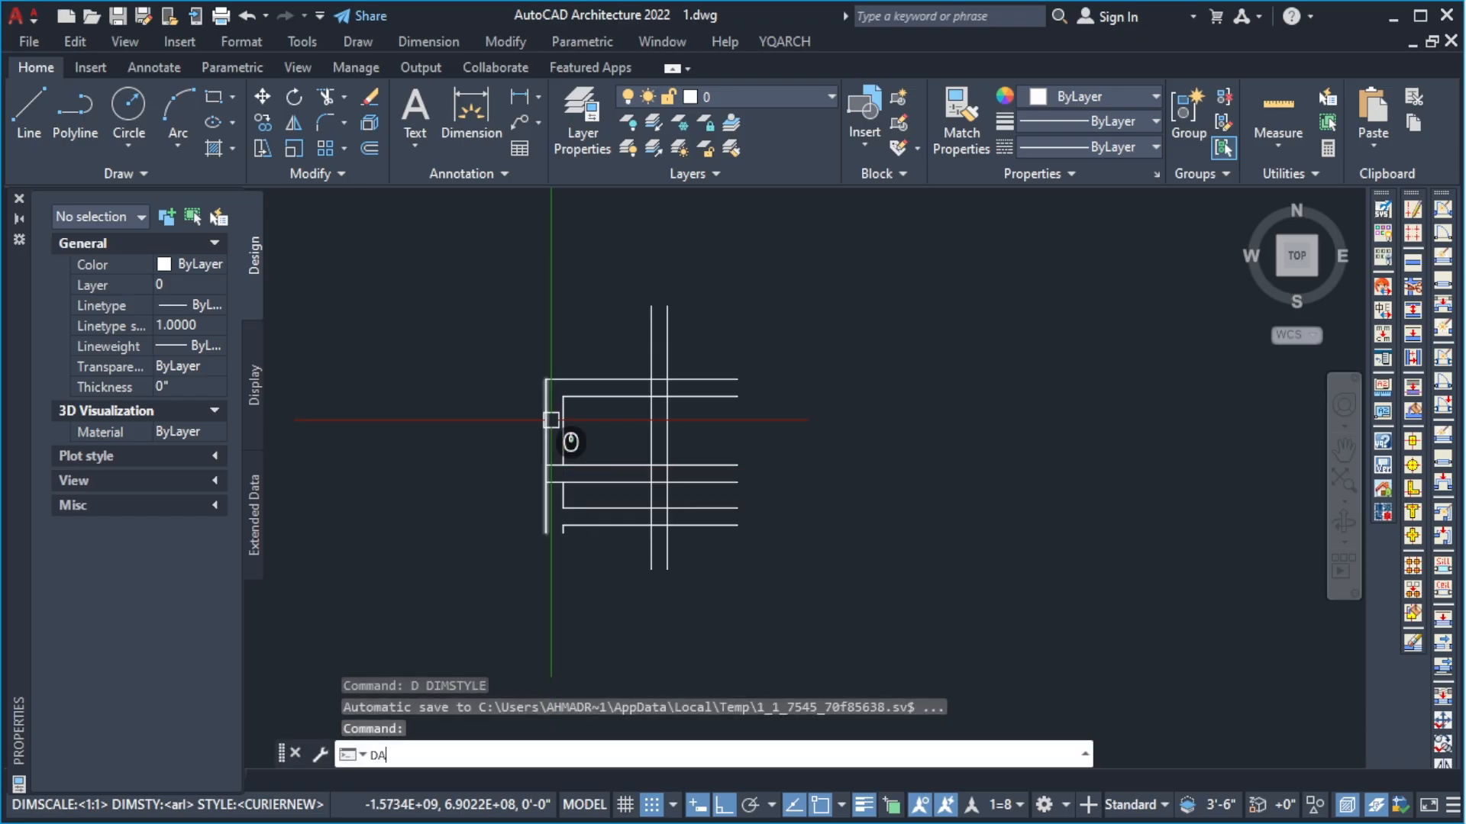
text(L)
key(Return)
click(547, 379)
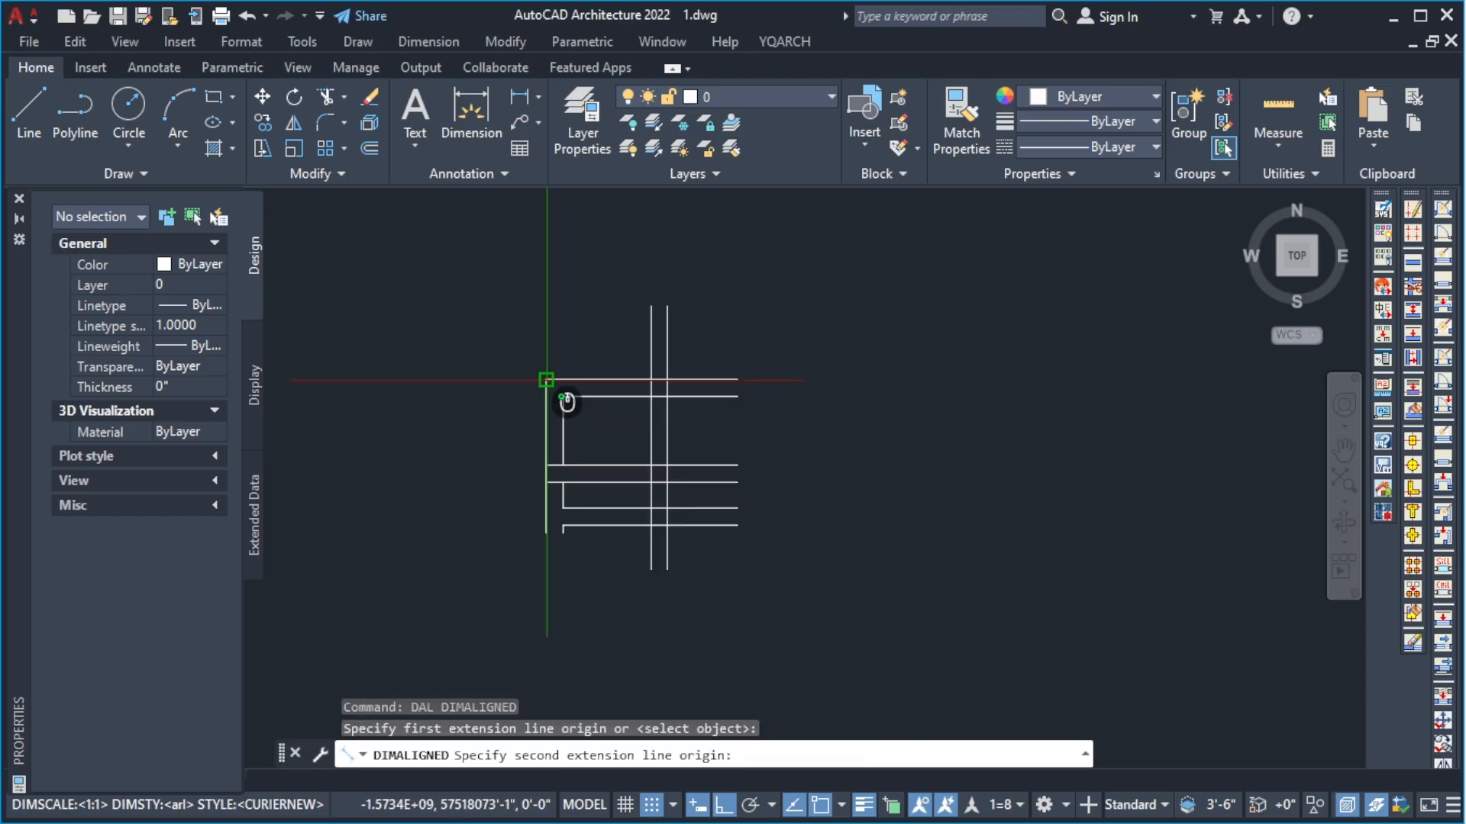
click(651, 379)
scroll(603, 382, up, 5)
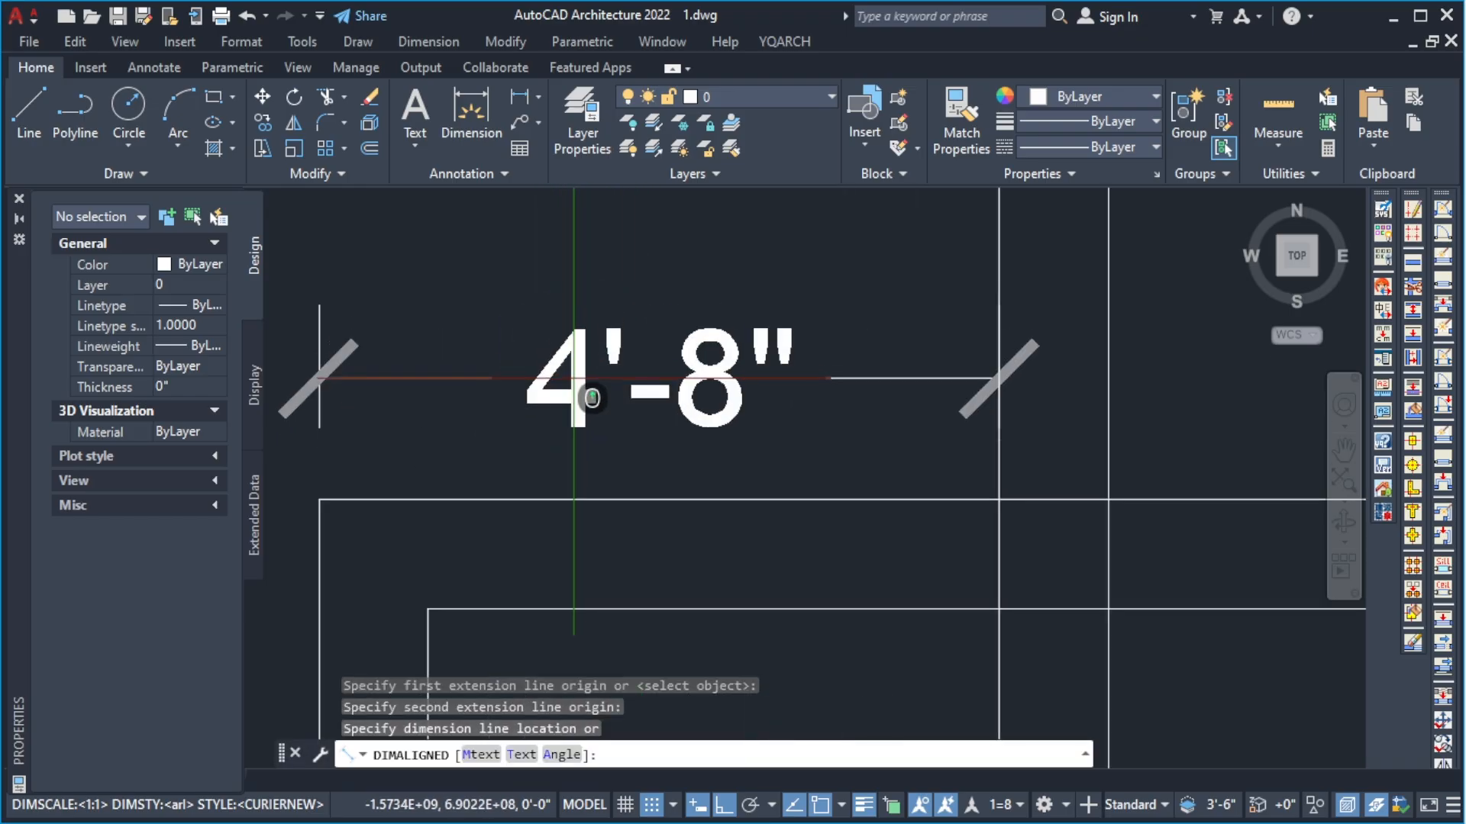
click(538, 421)
scroll(526, 422, down, 3)
Add an aligned dimension across the upper ends of the two long vertical lines.
key(Return)
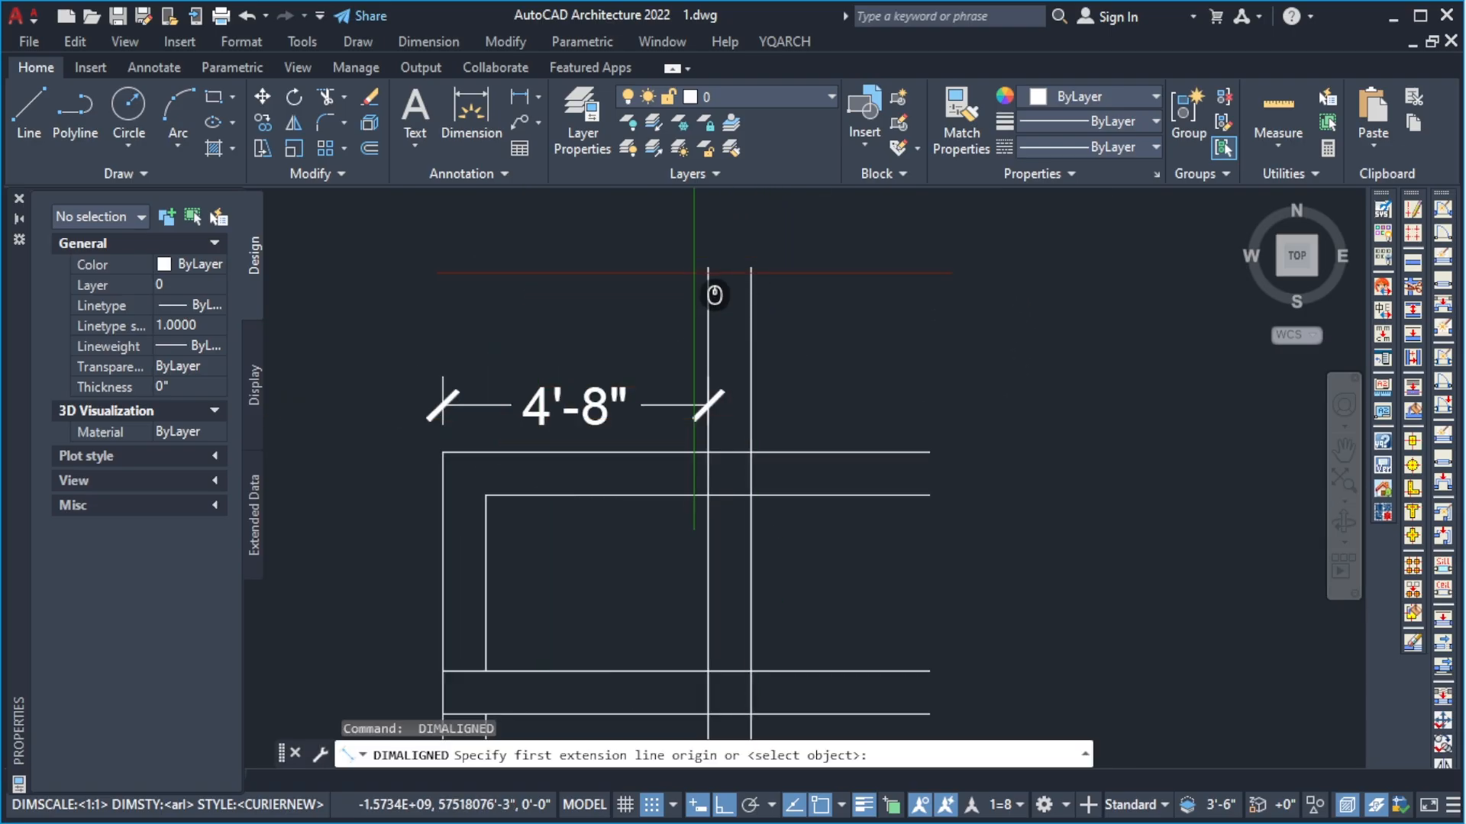
click(731, 288)
click(756, 276)
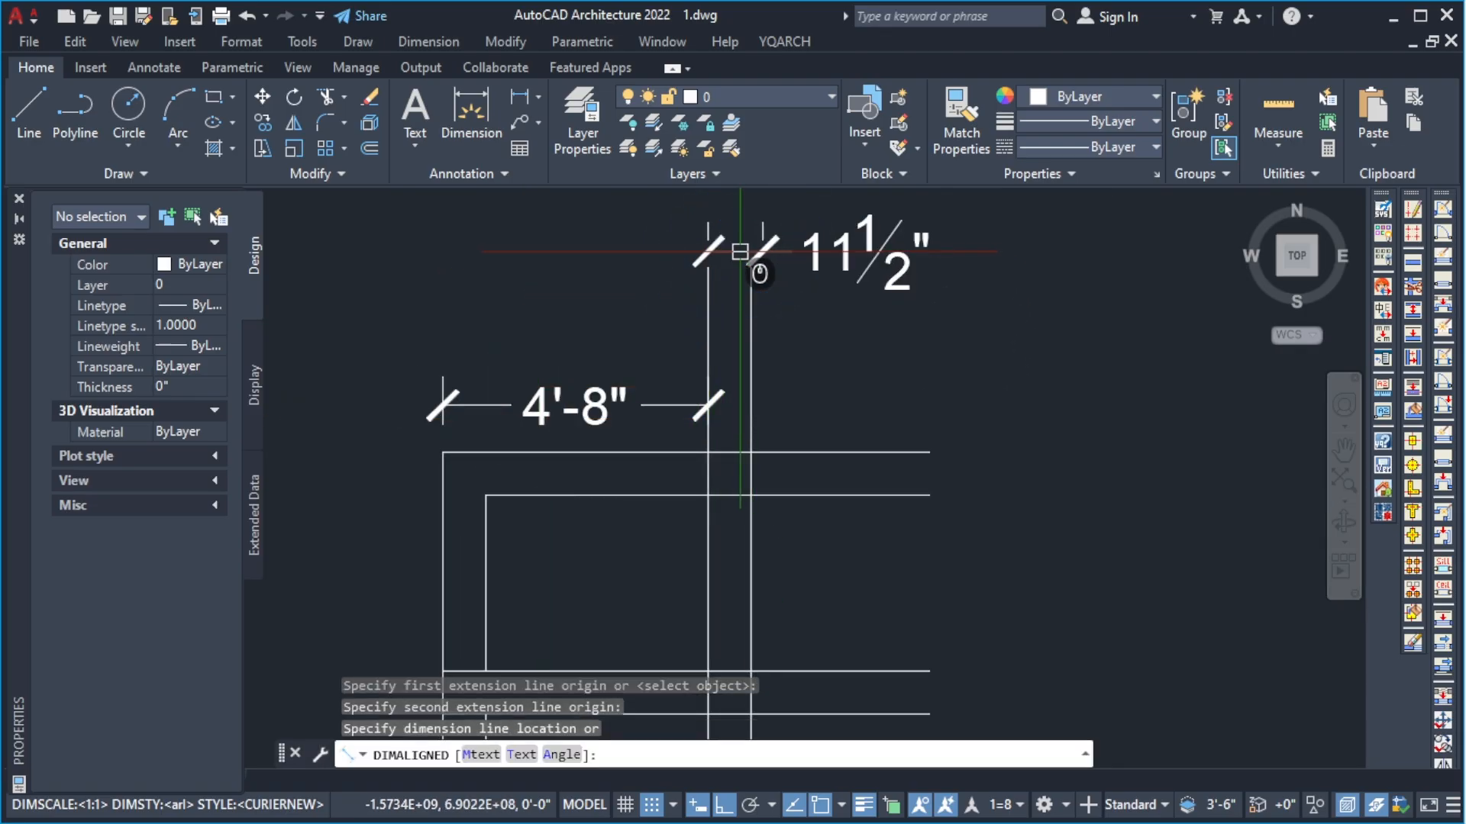
click(760, 274)
Add an aligned dimension above the top wall line, from the second long vertical line to the line's free end.
key(Return)
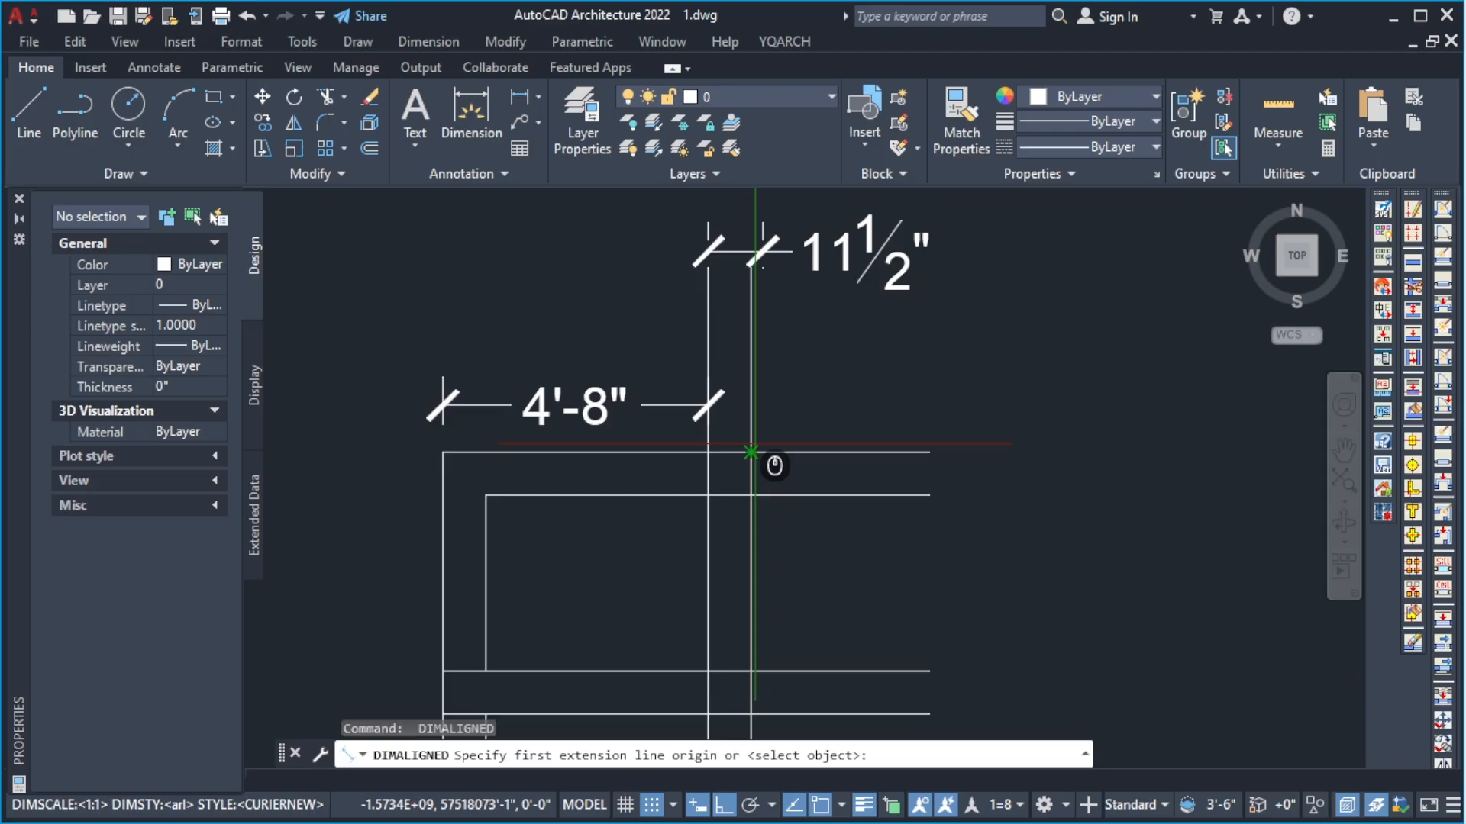
click(751, 453)
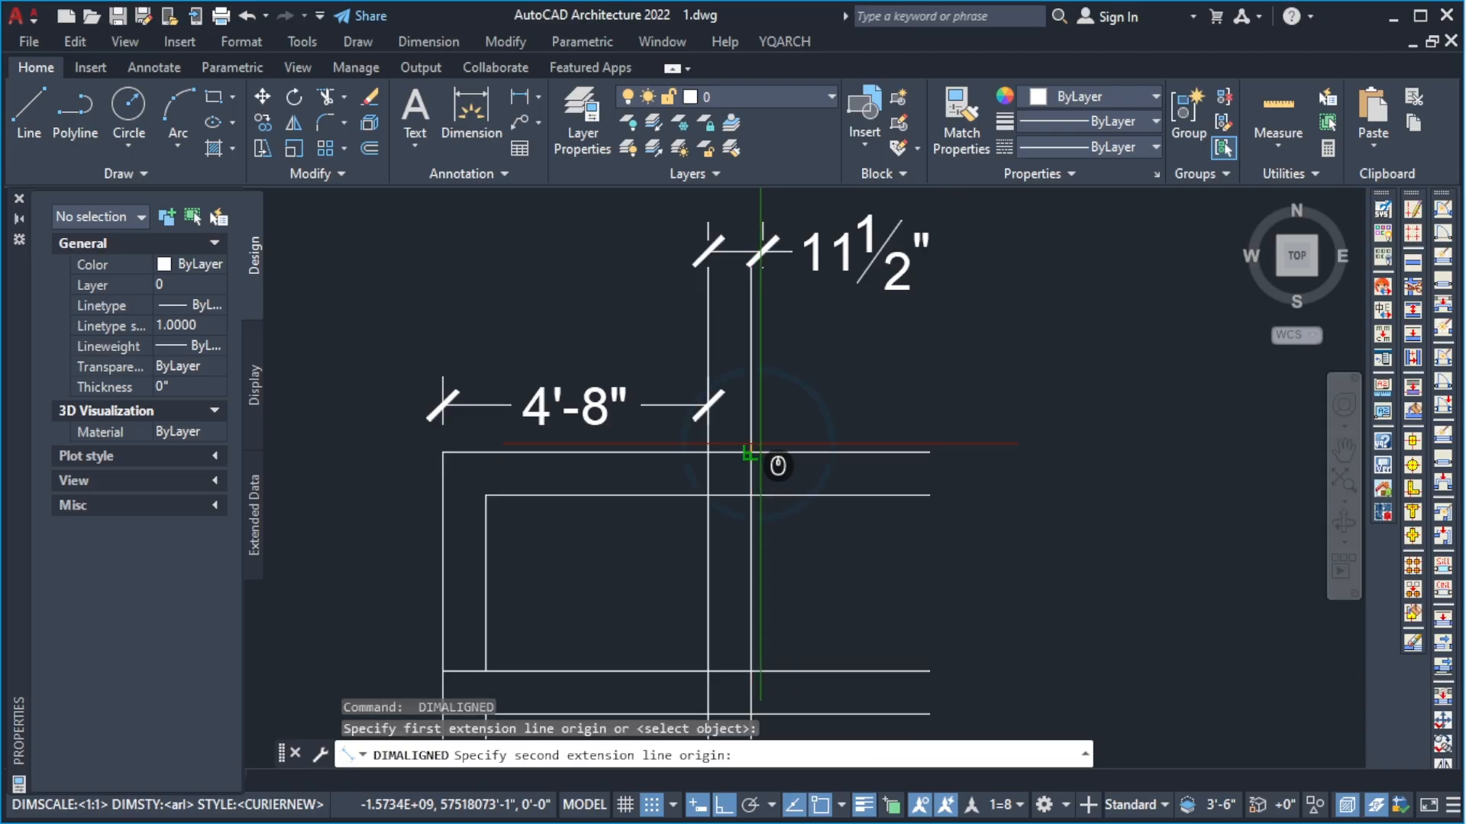
click(917, 452)
click(884, 407)
key(Escape)
key(Escape)
key(Escape)
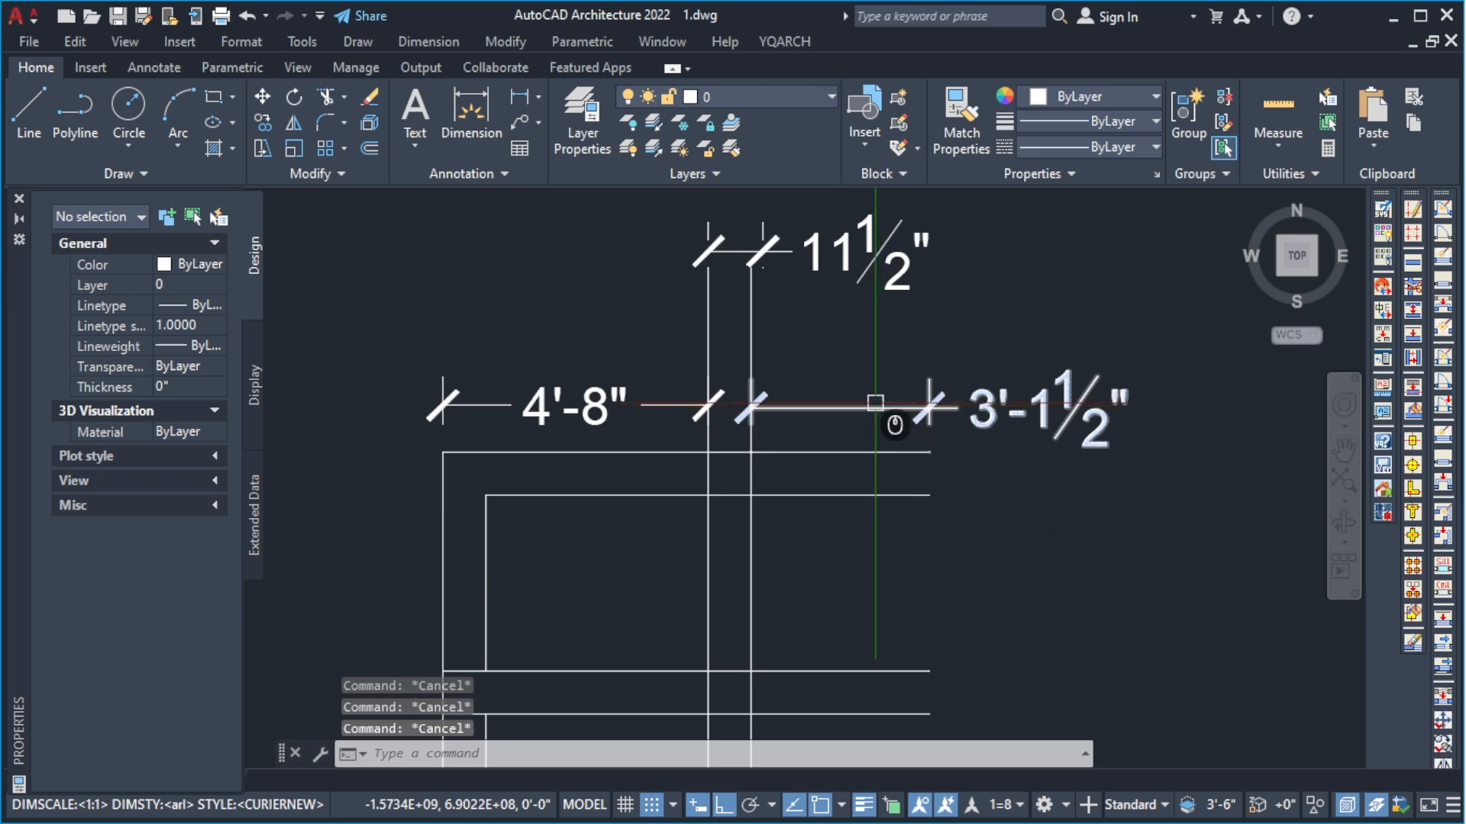
Add an aligned dimension below the inner top wall line, from the inner corner to the first long vertical line.
text(DAL)
key(Return)
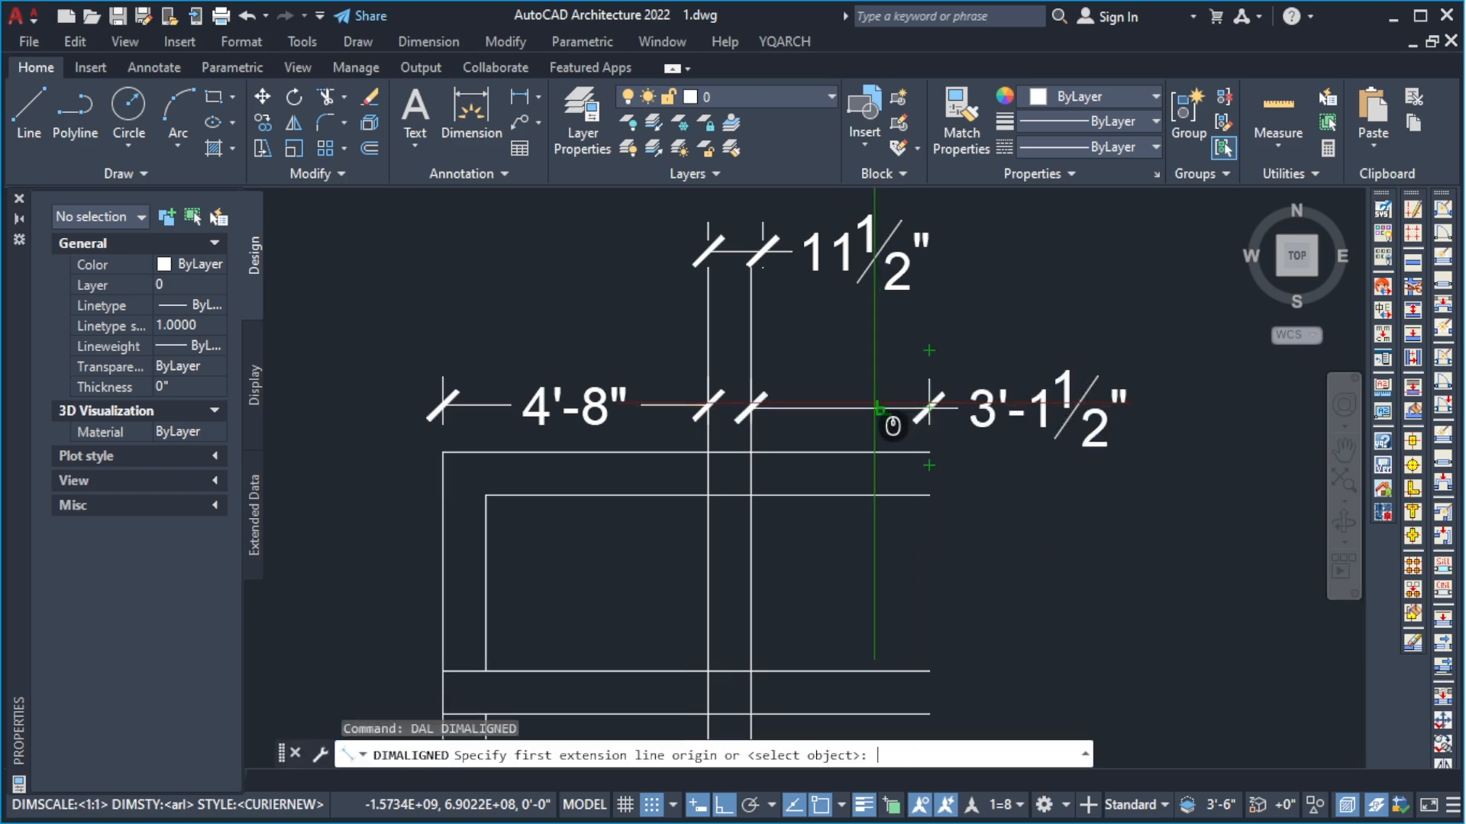
scroll(711, 494, down, 5)
scroll(712, 494, up, 5)
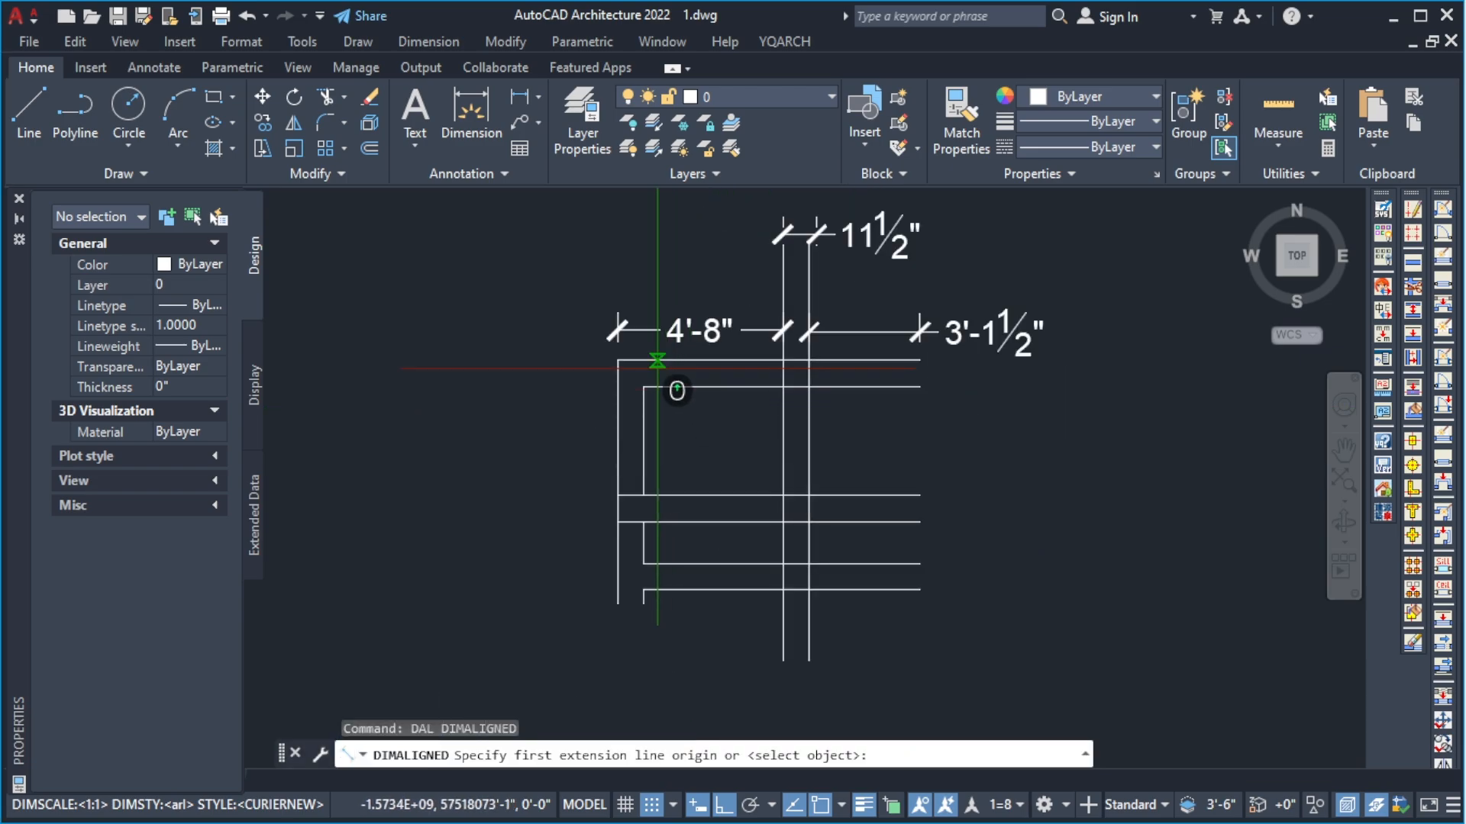
click(661, 411)
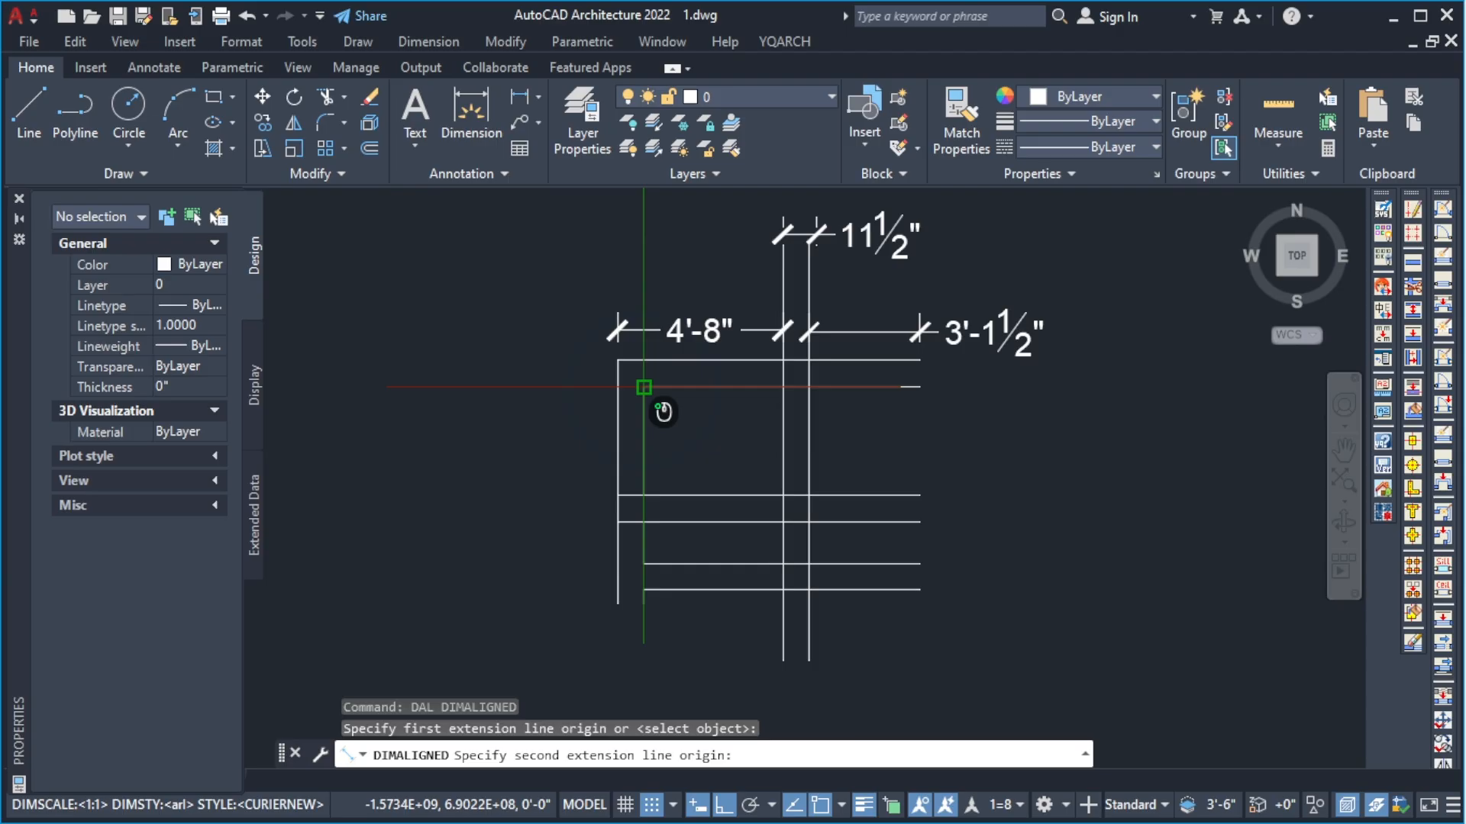
click(783, 387)
scroll(759, 419, up, 2)
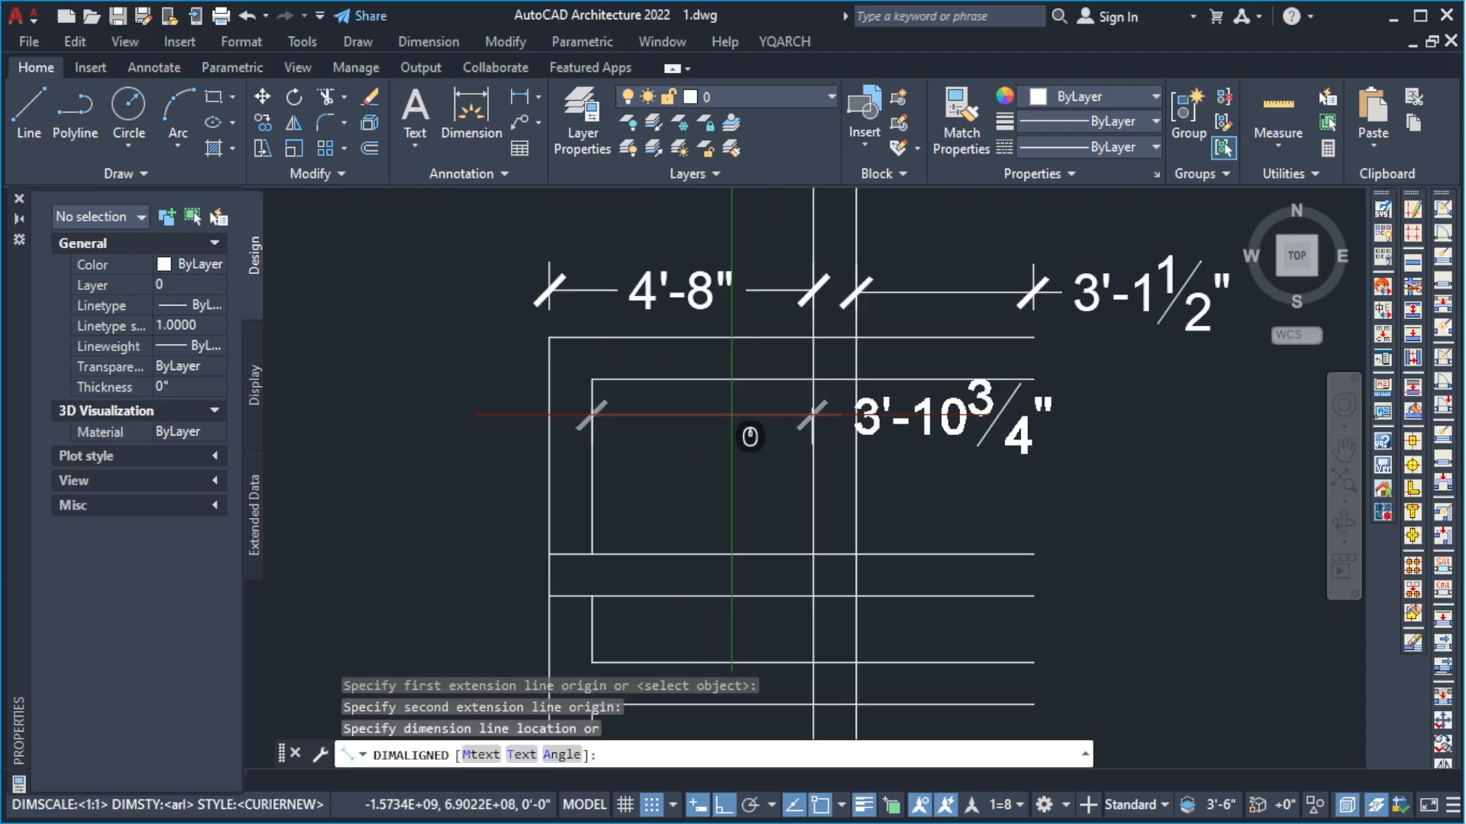
click(732, 415)
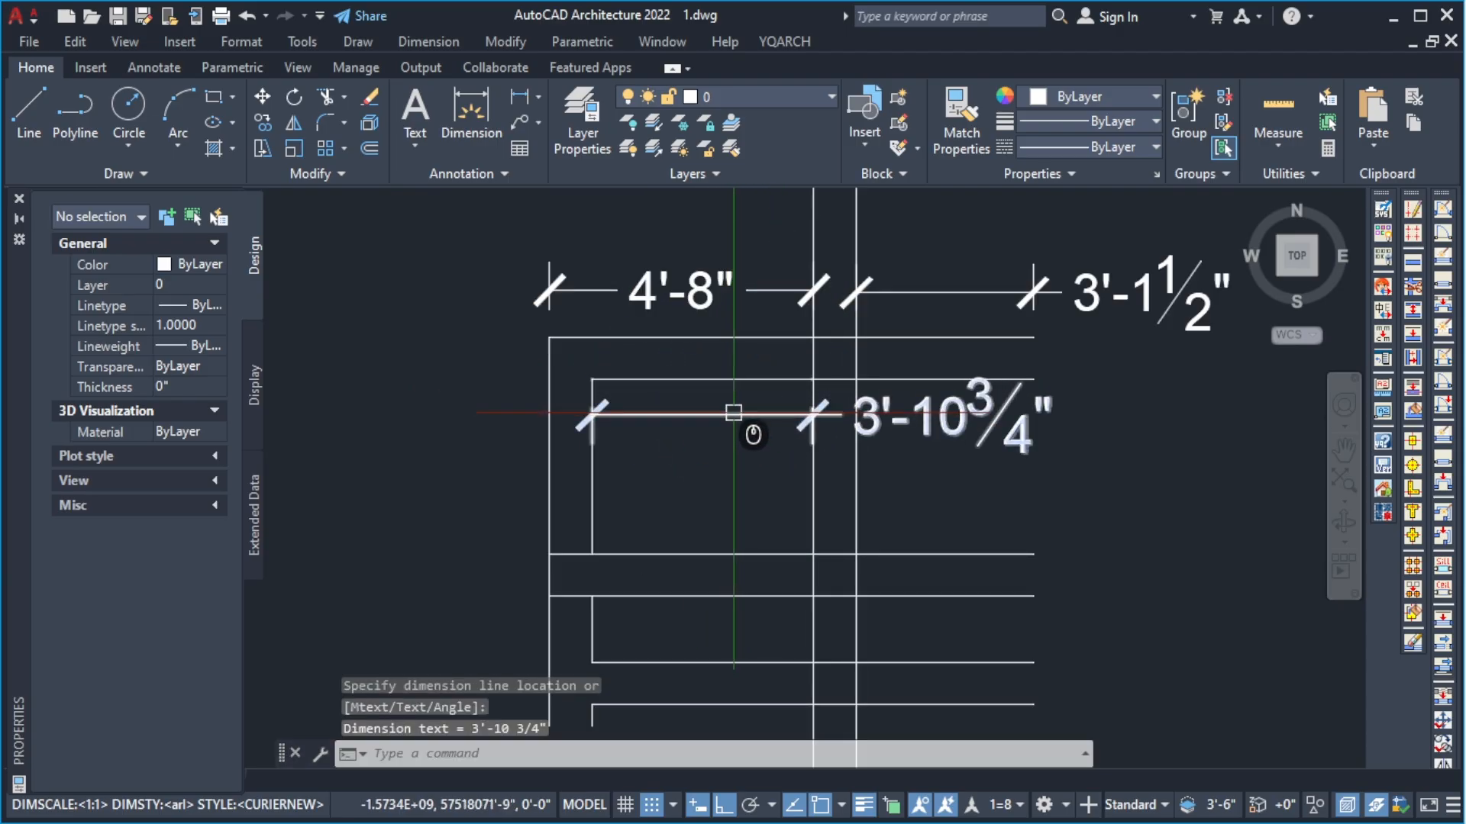
key(Return)
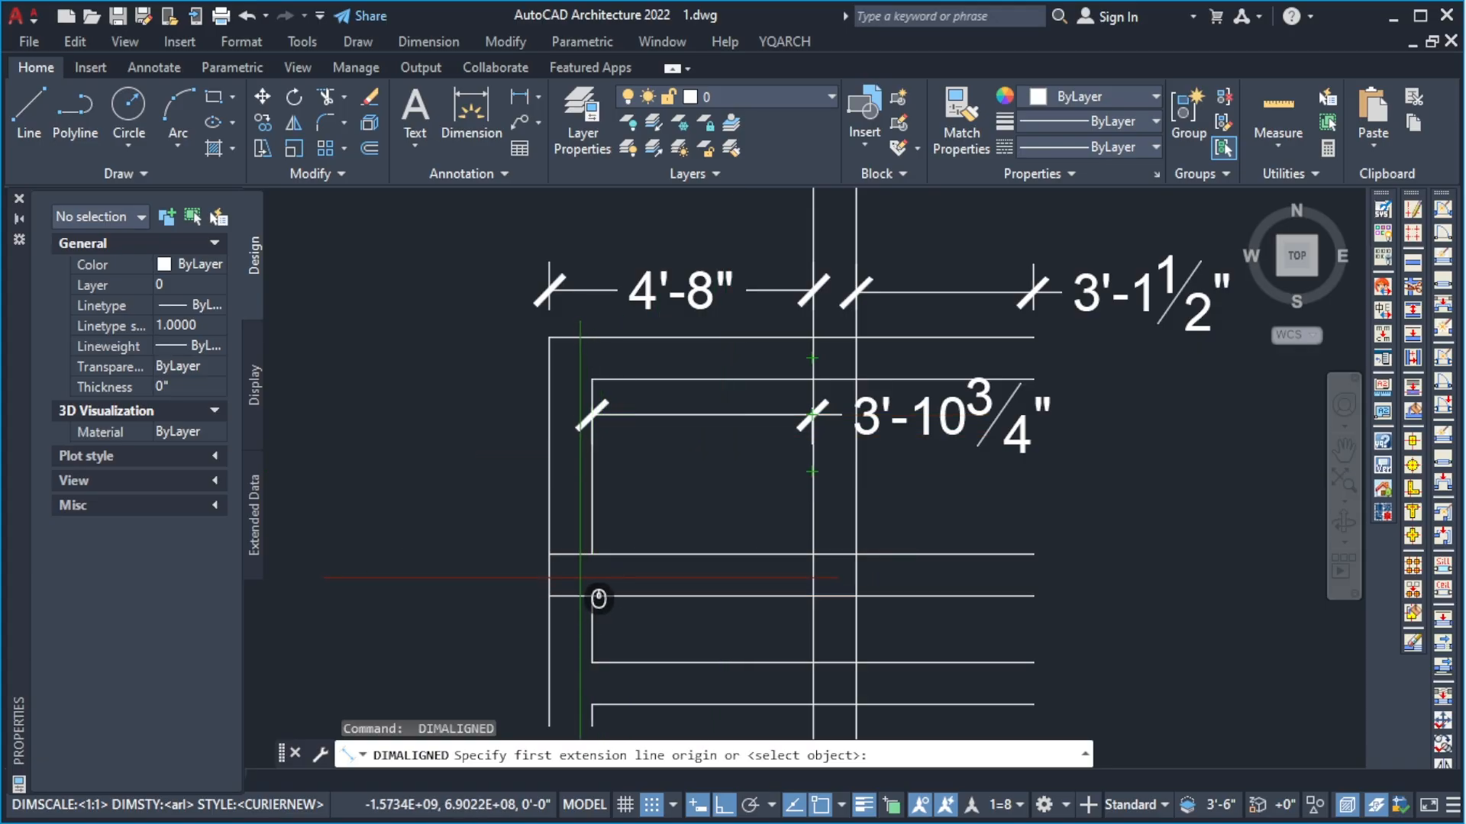
key(Escape)
key(Escape)
key(Escape)
Erase all four aligned dimensions from the wall lines.
scroll(621, 563, down, 3)
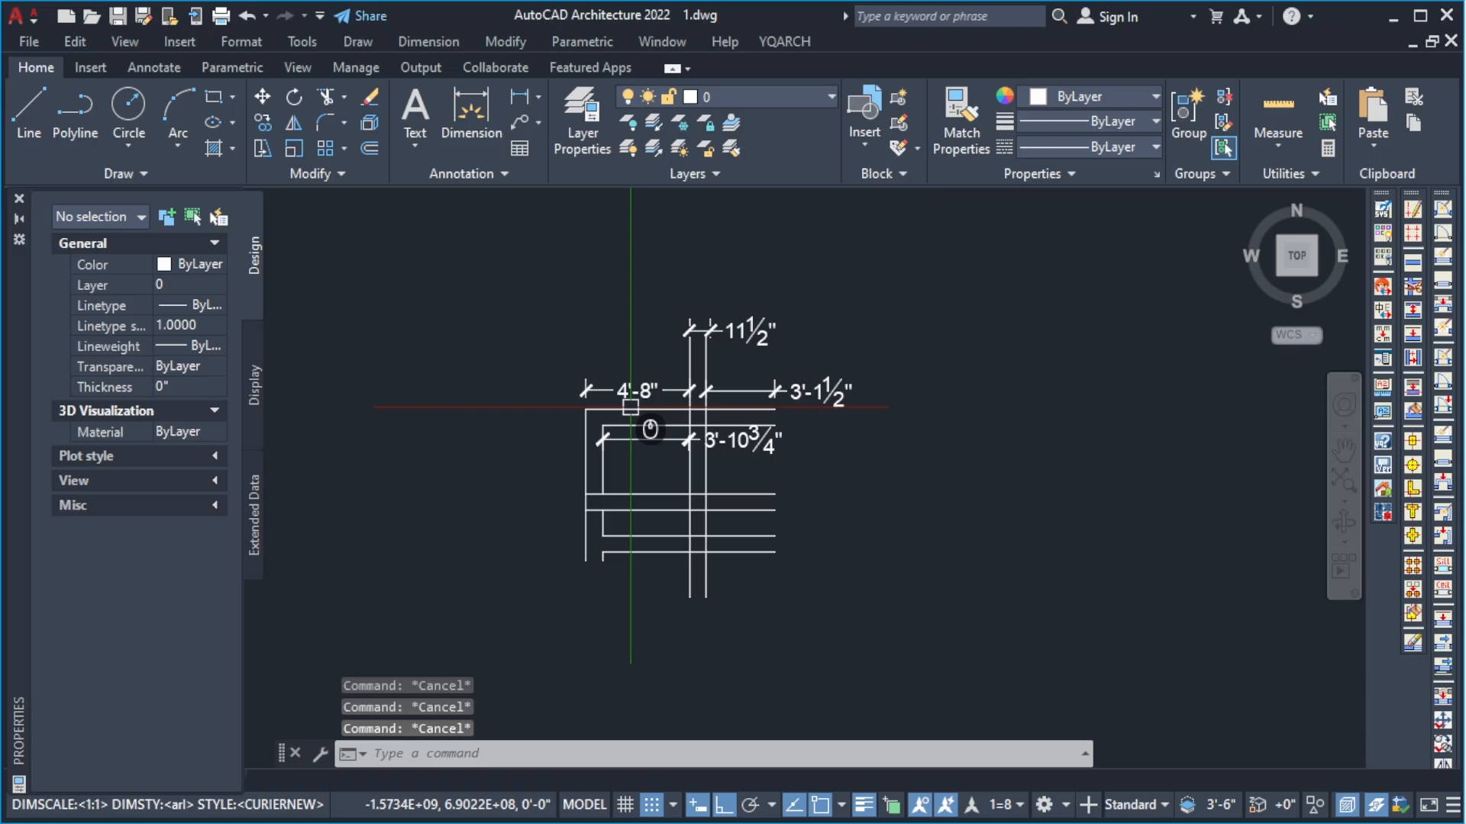
click(631, 392)
key(Delete)
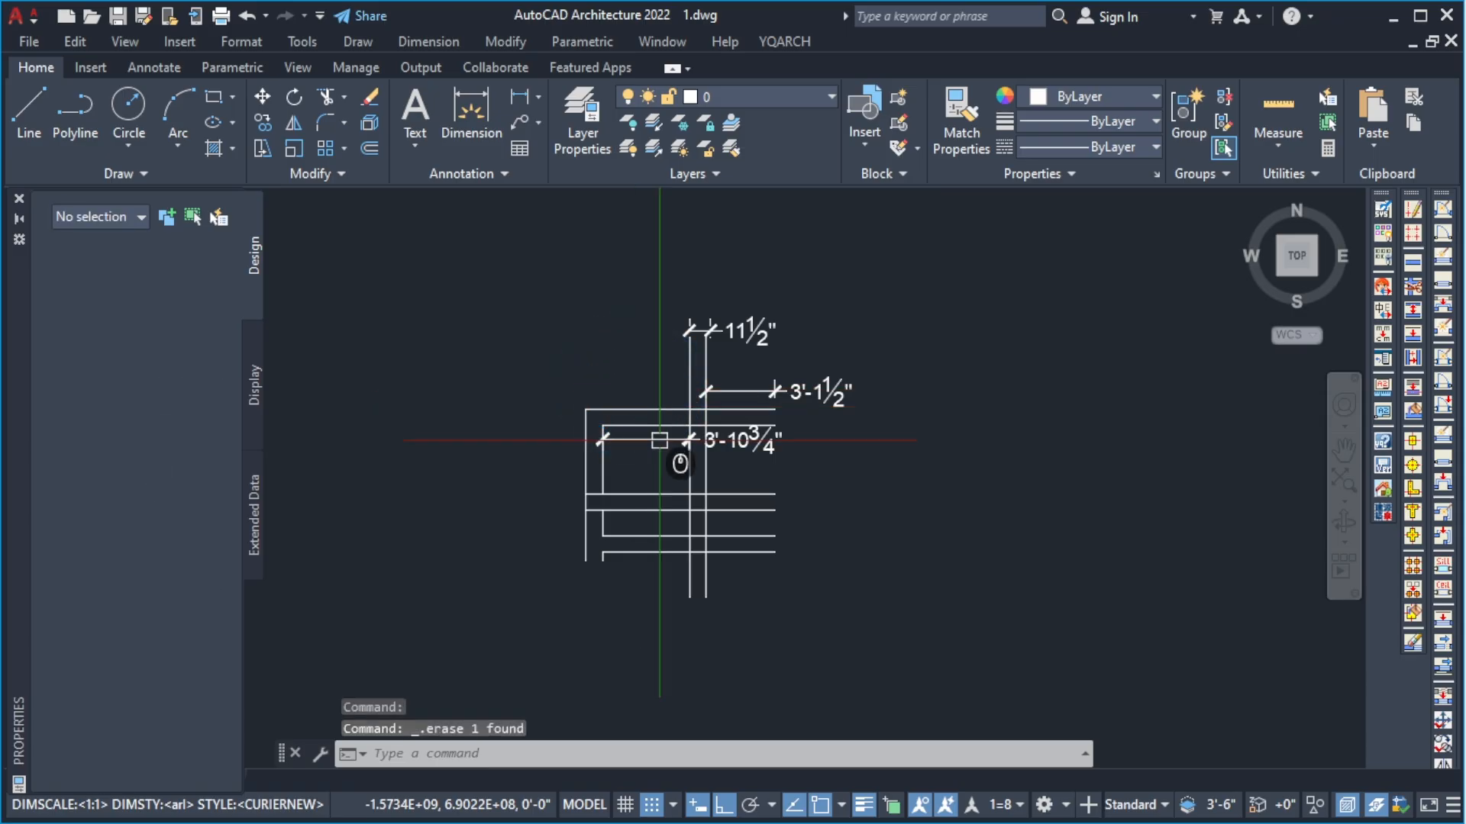
click(658, 441)
key(Delete)
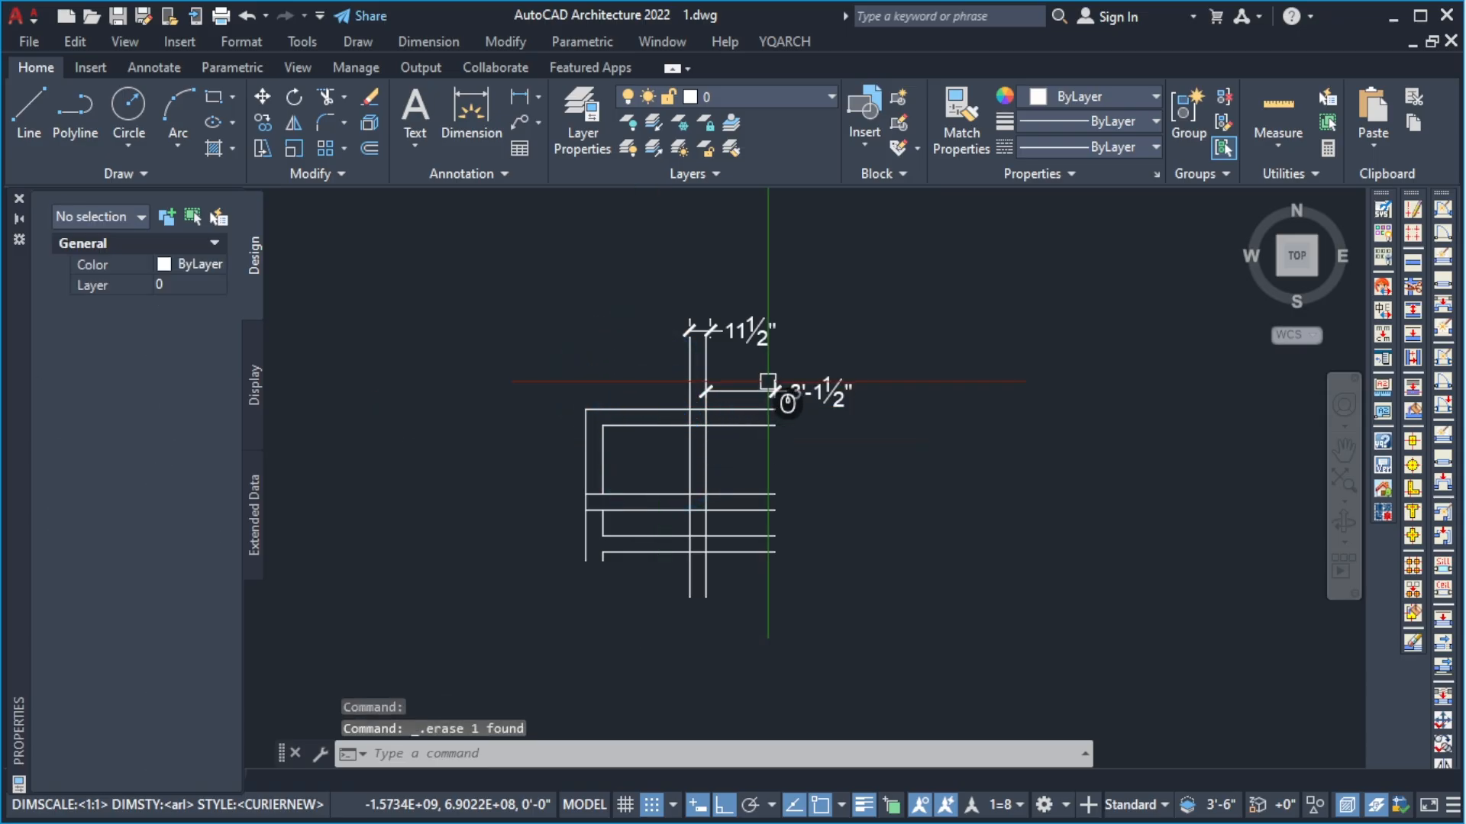
click(787, 403)
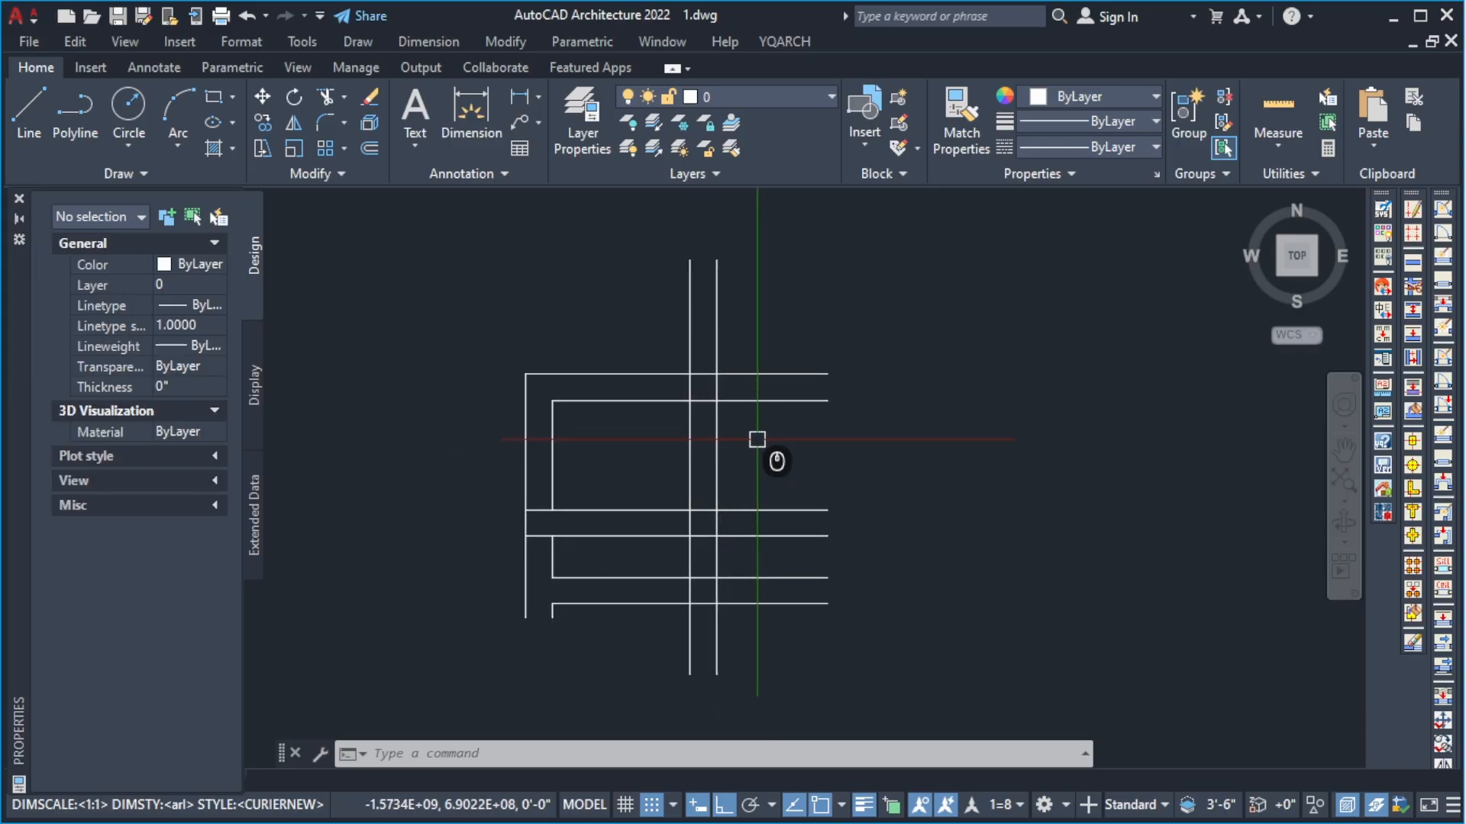
Copy the second long vertical line seven times horizontally to the right of the wall lines, at irregular intervals.
click(715, 458)
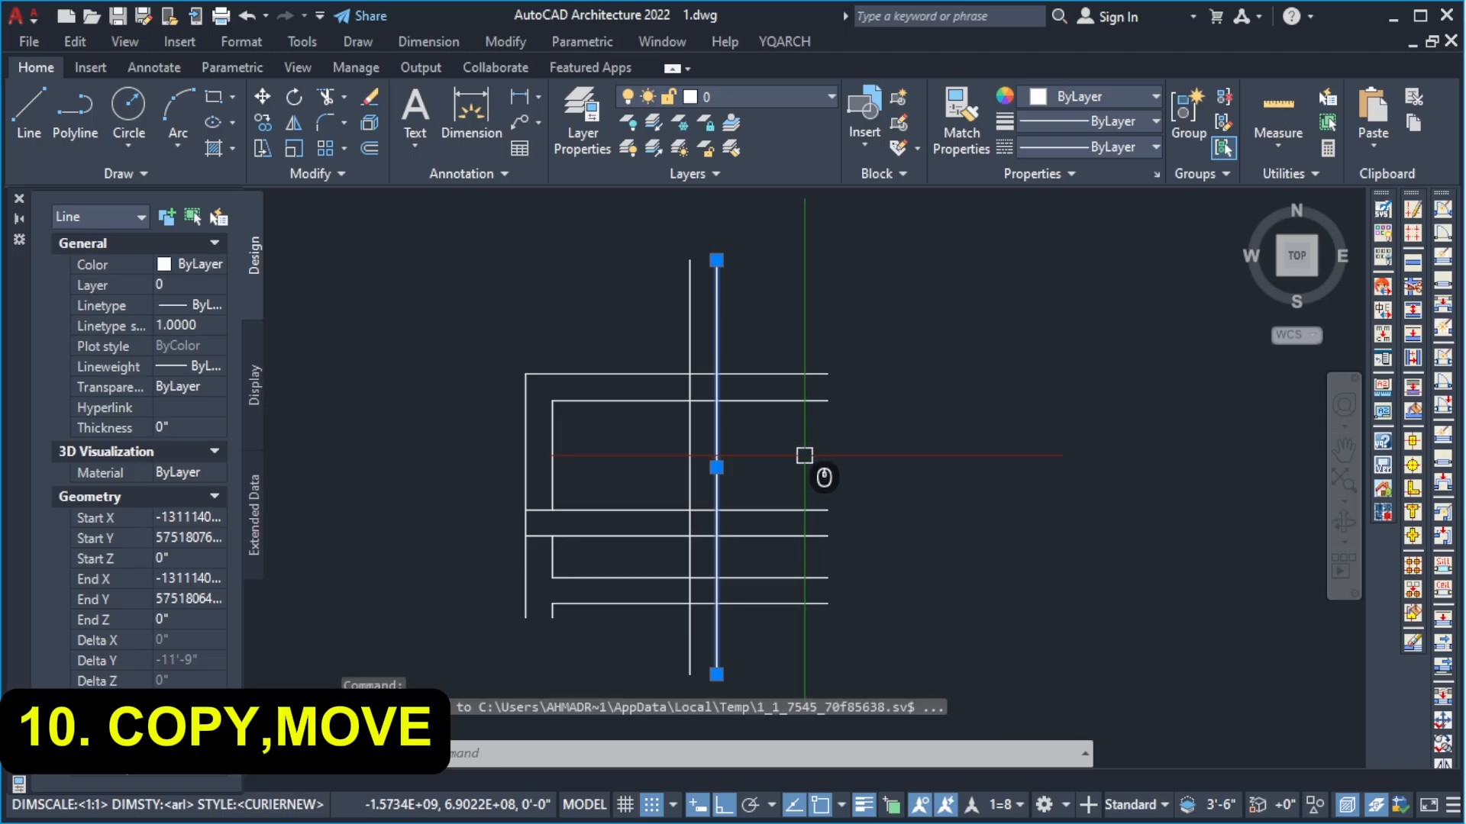
text(co)
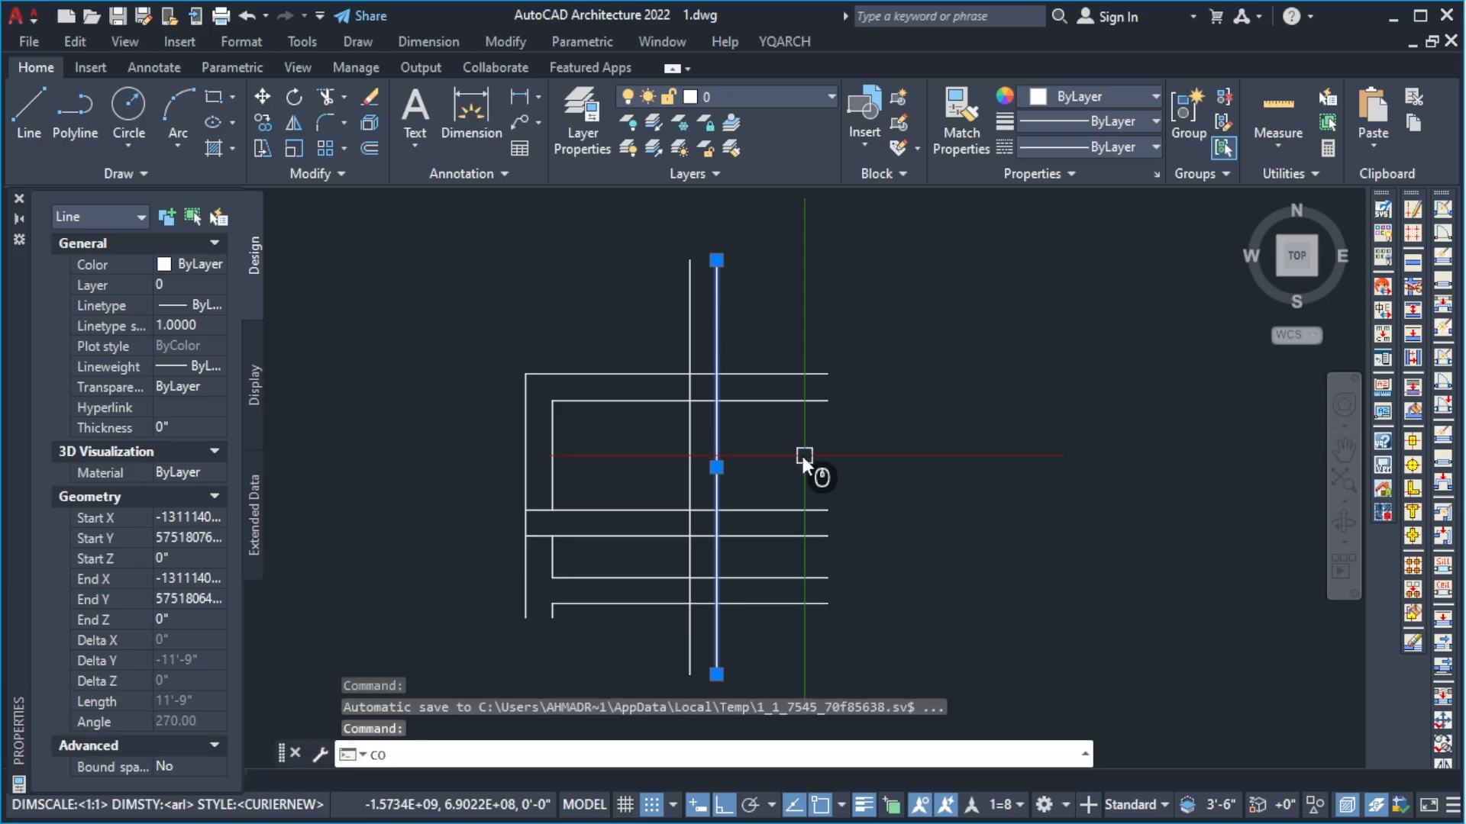
key(Return)
click(749, 474)
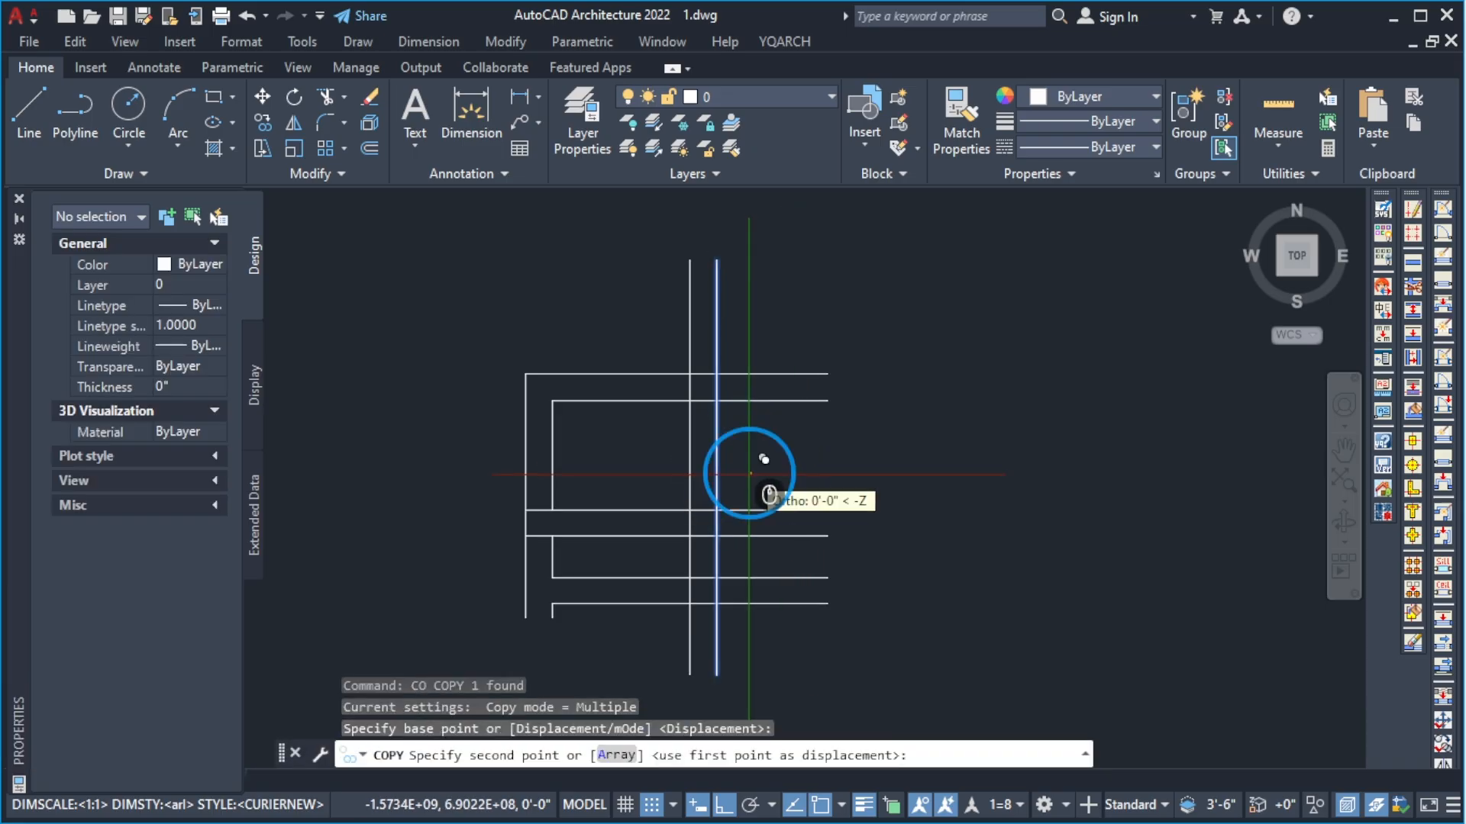
scroll(749, 474, down, 4)
click(884, 474)
click(991, 474)
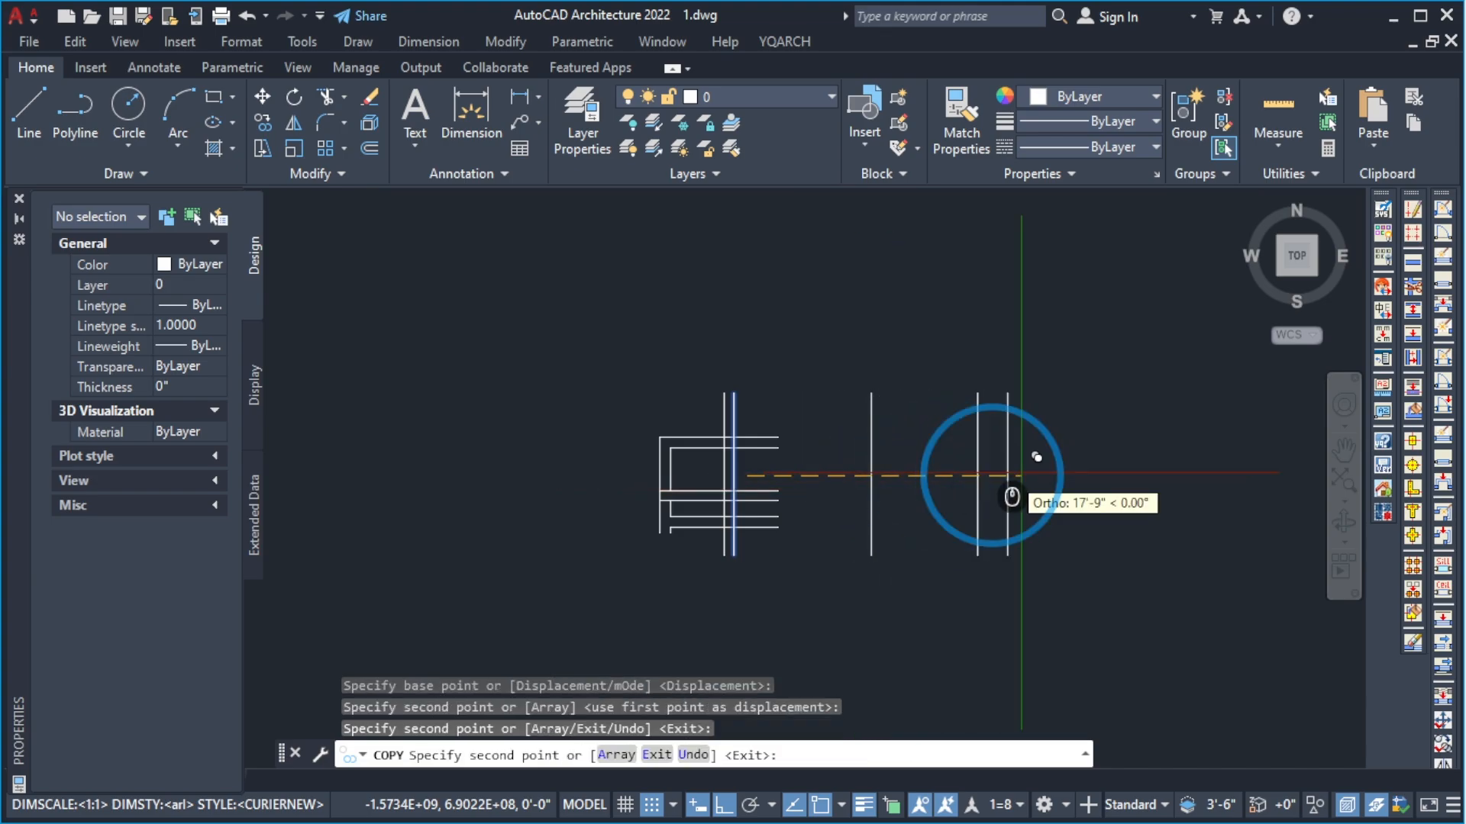
click(1080, 474)
click(1152, 474)
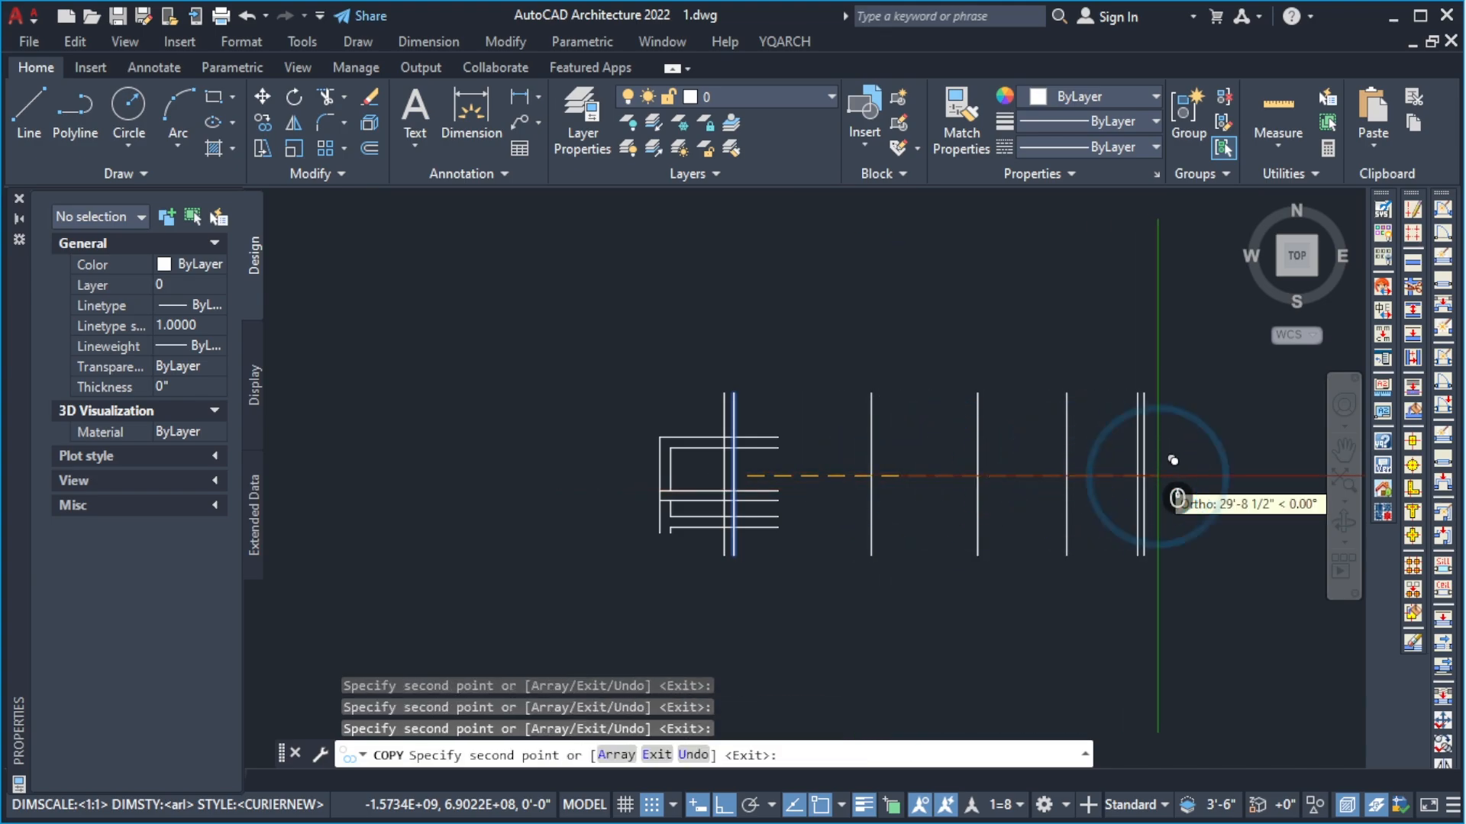
click(1210, 462)
click(1280, 489)
key(Escape)
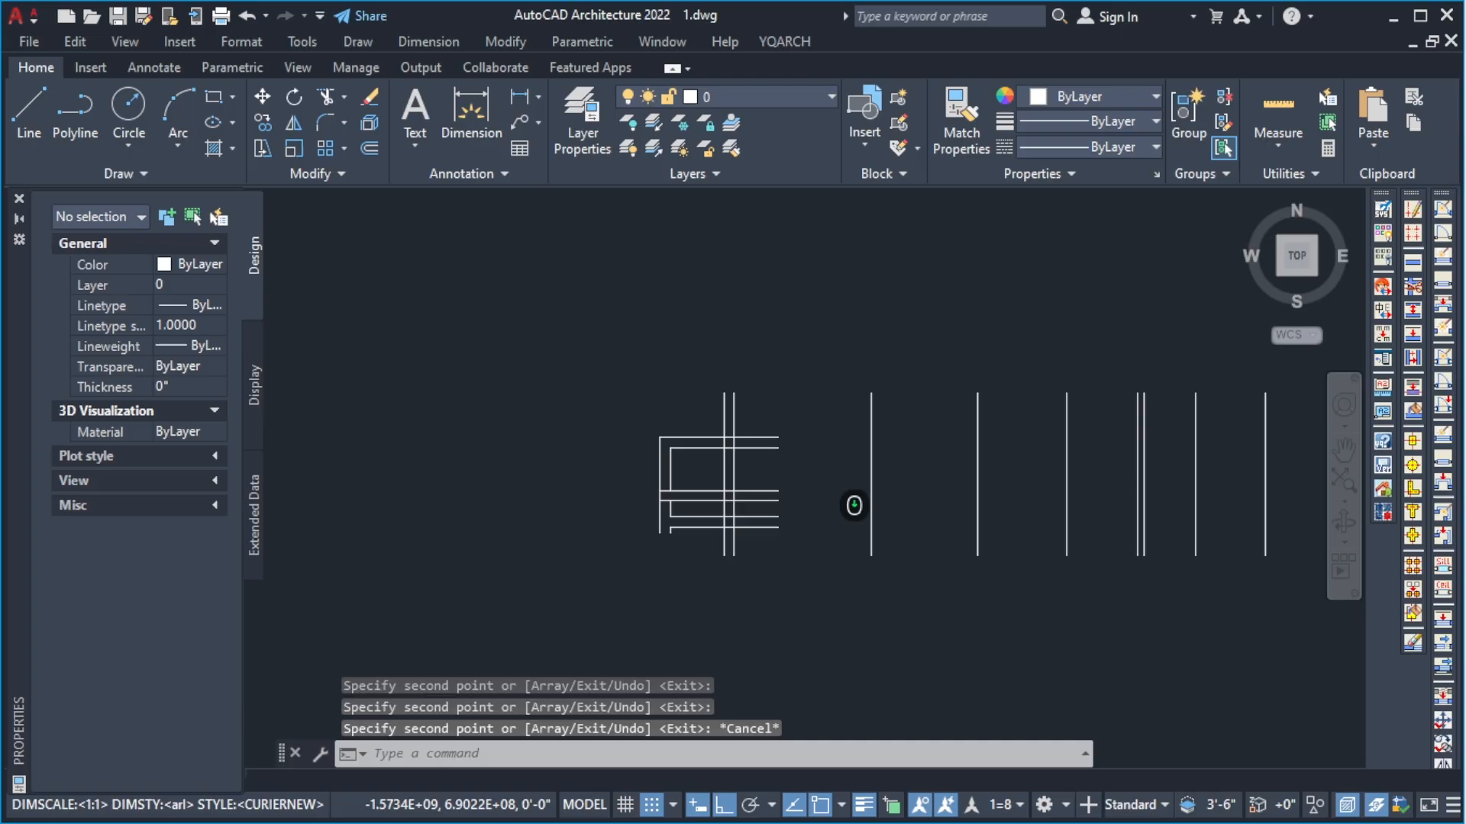
scroll(835, 467, down, 5)
key(Escape)
key(Escape)
key(Escape)
Move the rightmost copied line about 6' horizontally to the left, past the neighbouring copy.
scroll(1003, 474, up, 5)
click(940, 467)
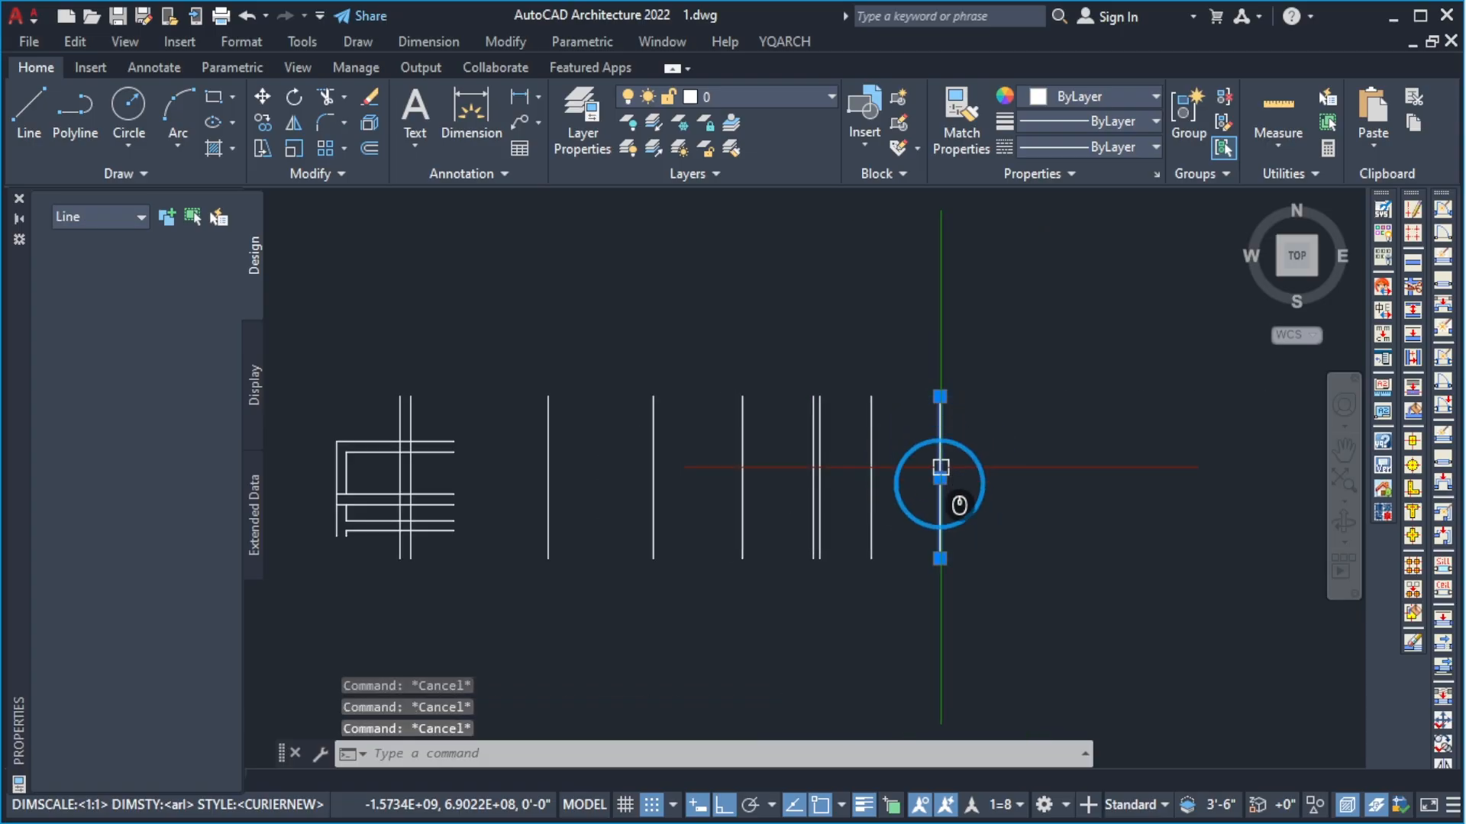
text(m)
key(Return)
click(915, 603)
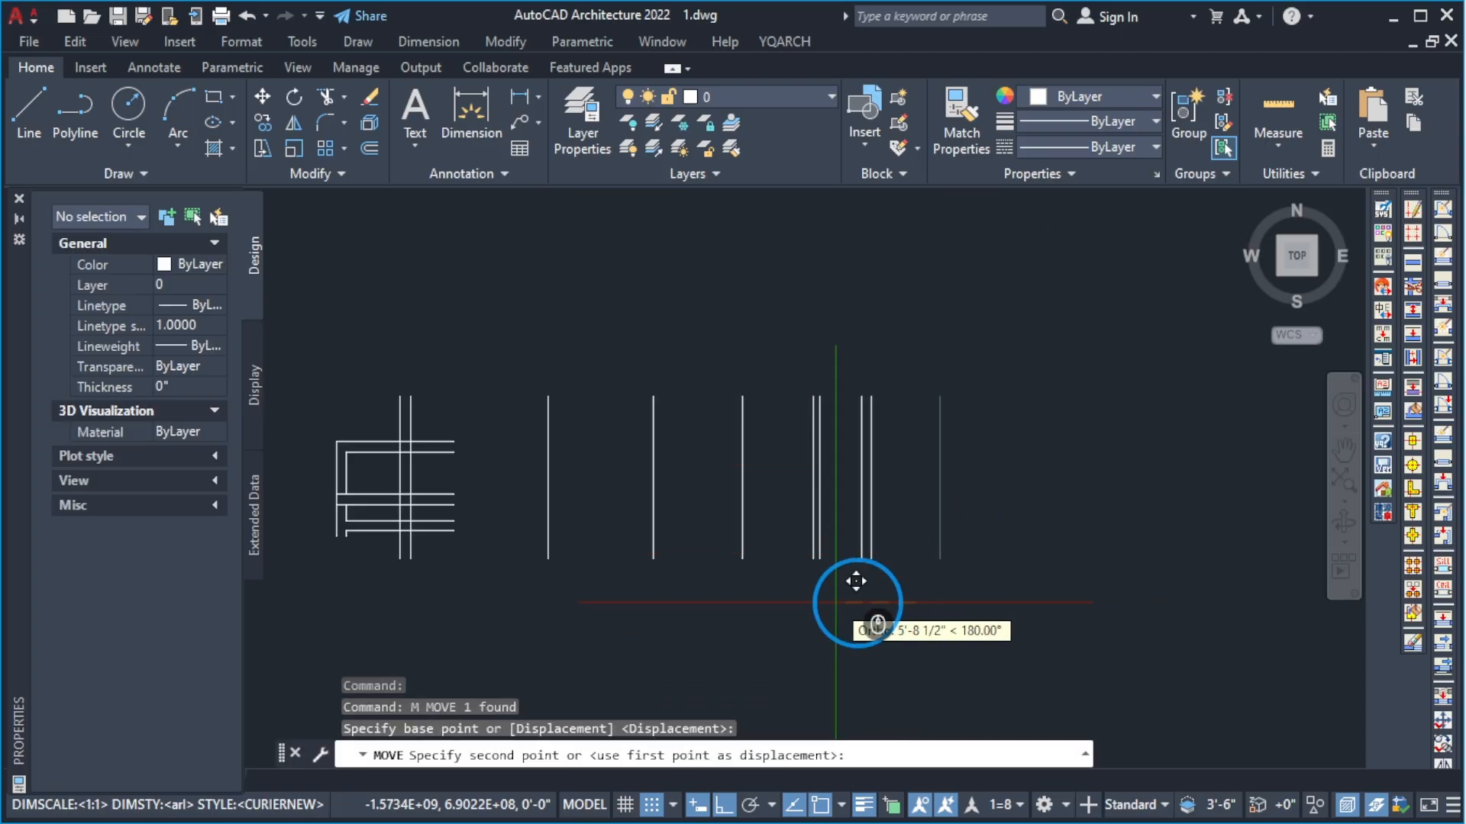
click(850, 603)
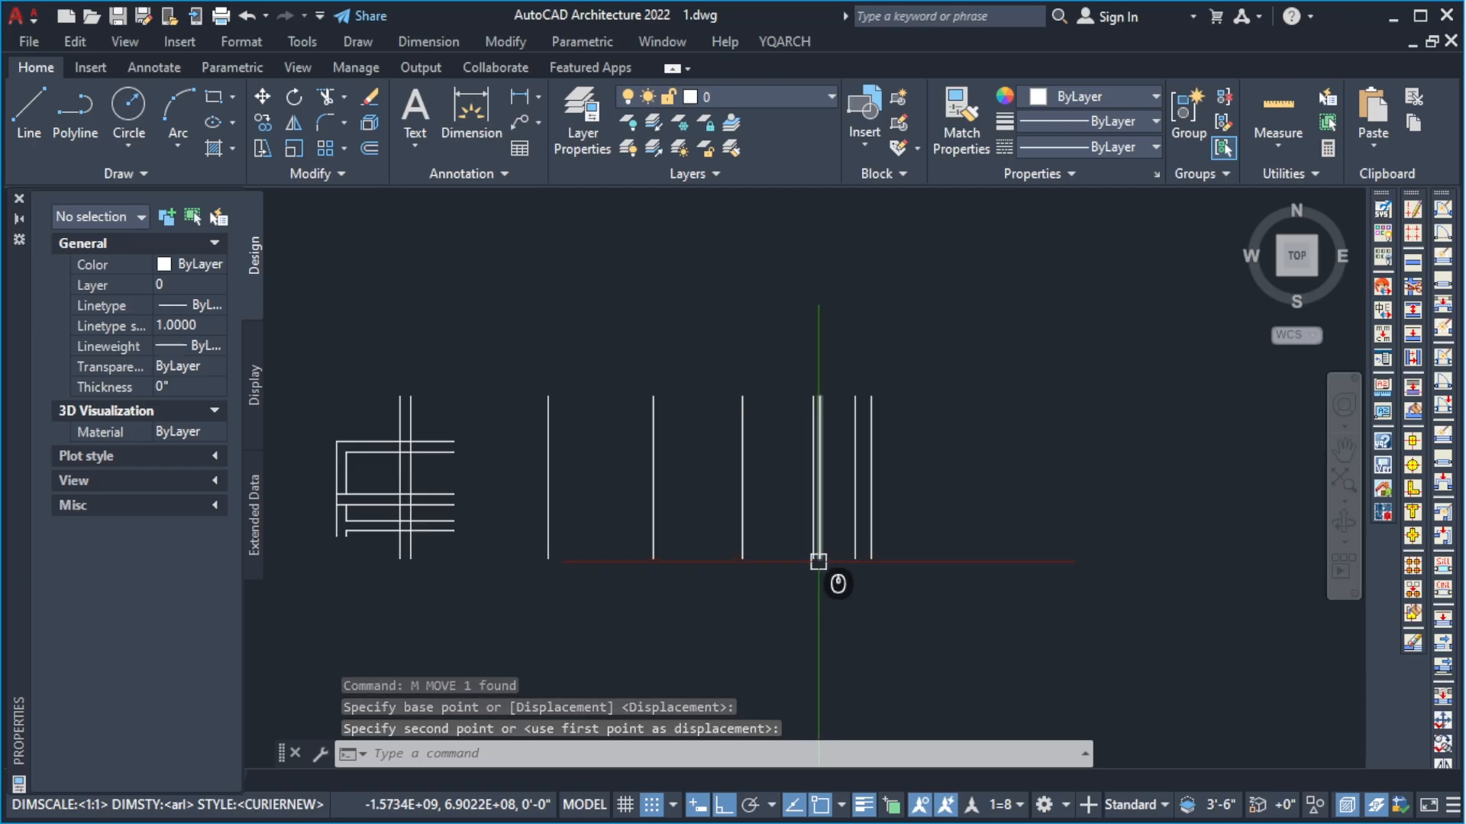
Erase all seven copied vertical lines to the right of the wall lines.
scroll(785, 550, down, 5)
scroll(726, 545, up, 3)
key(Escape)
key(Escape)
key(Escape)
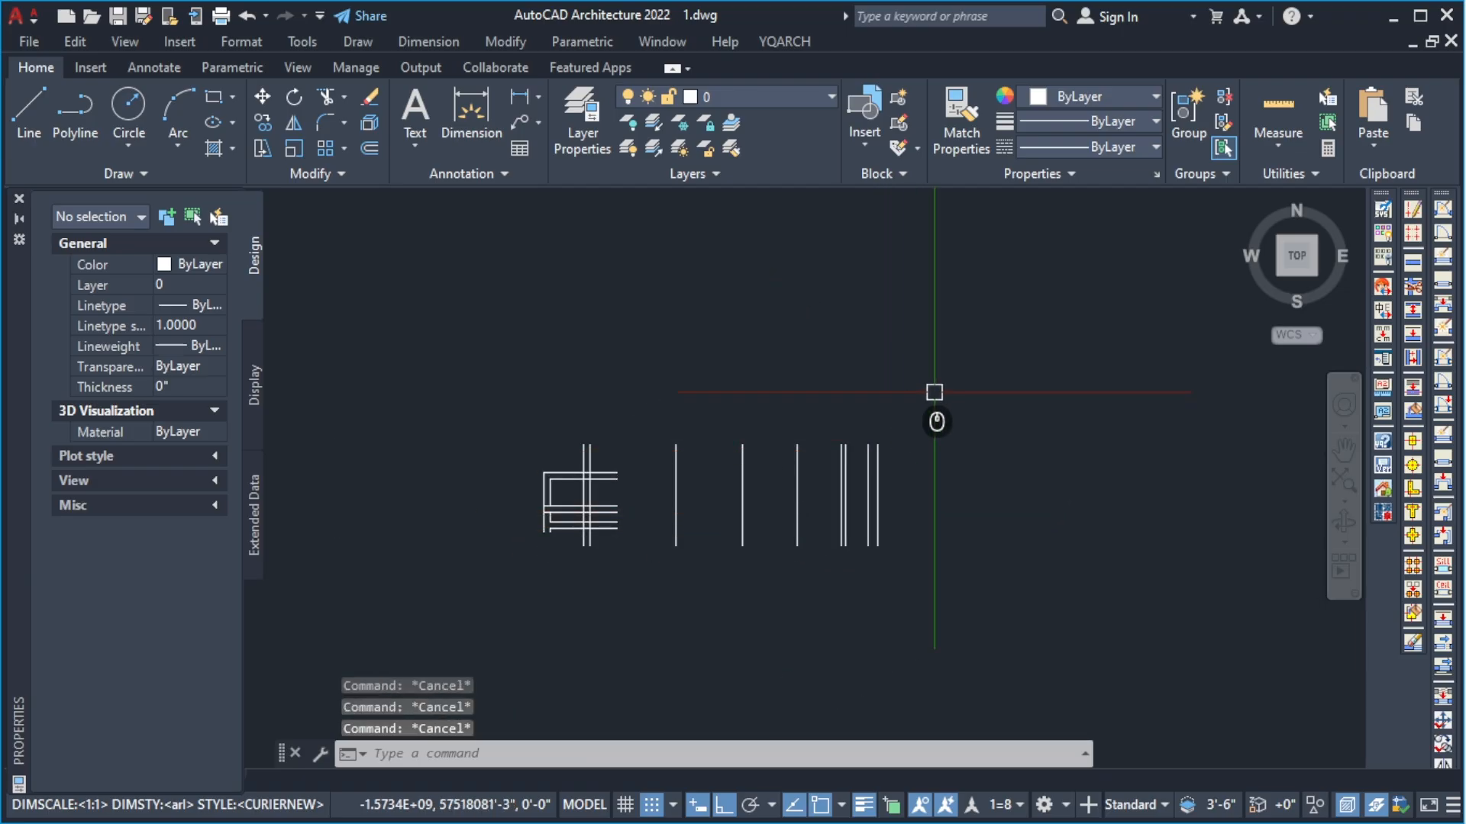
click(942, 393)
click(645, 513)
key(Delete)
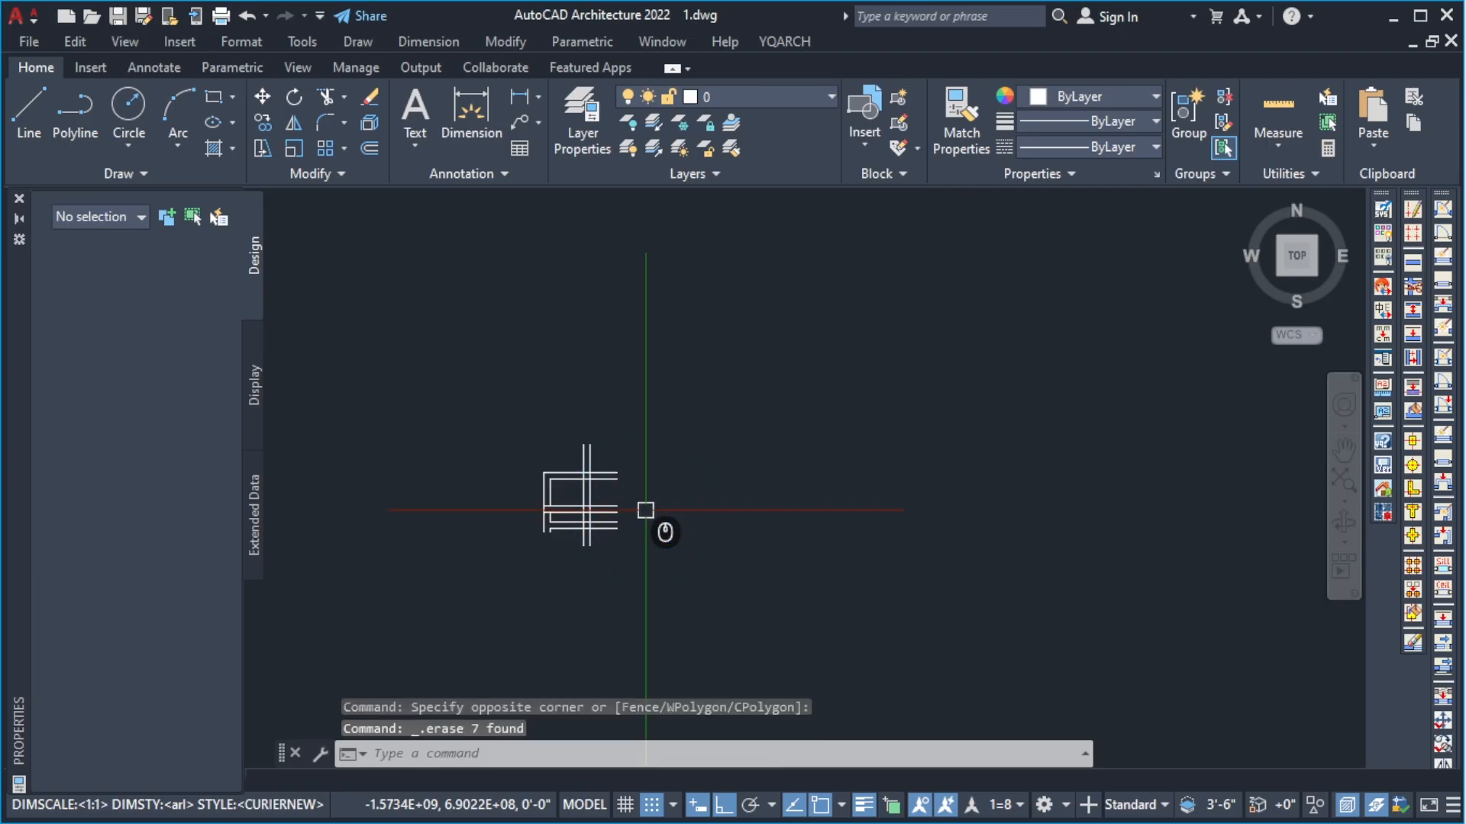